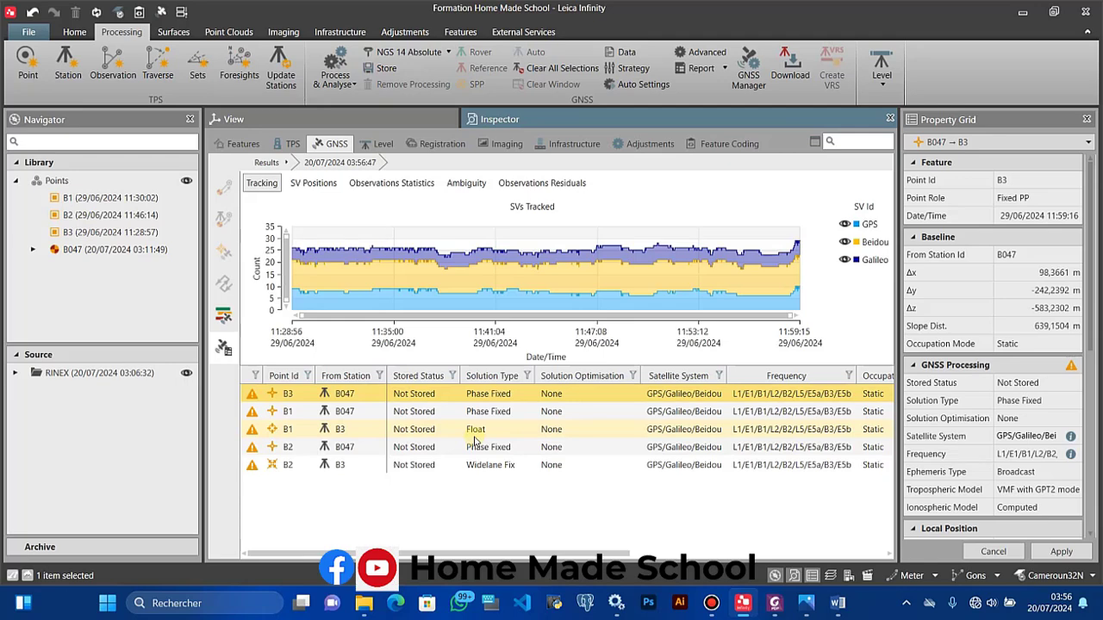
Step: Check ambiguity coverage for each baseline: B3–B1, B3–B2, B047–B2, B047–B3 and B047–B1
click(474, 429)
click(466, 183)
click(486, 207)
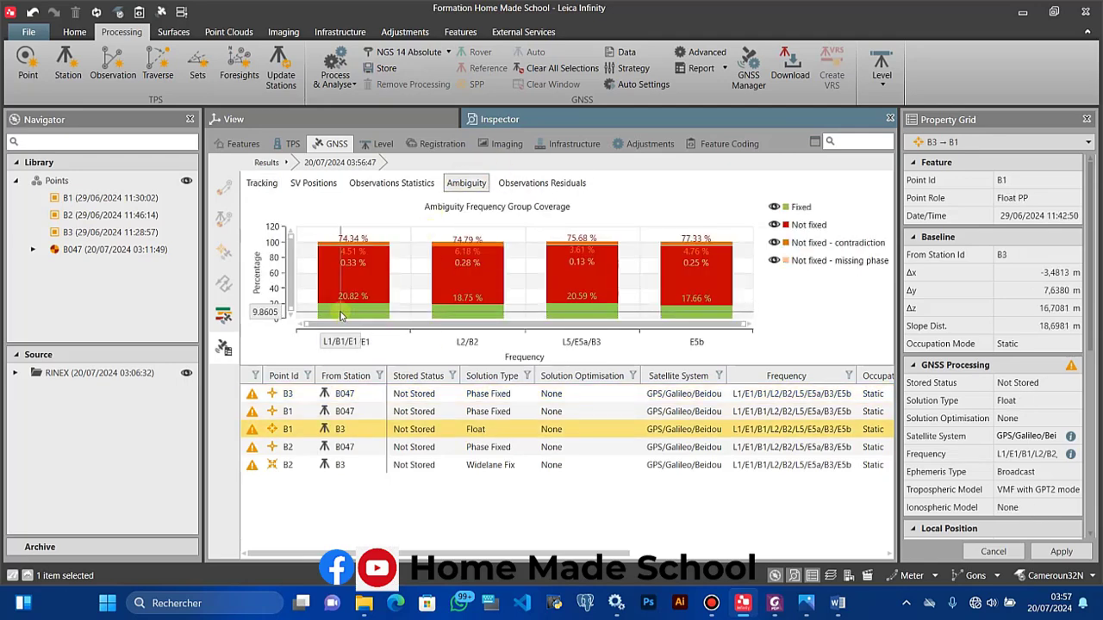
click(355, 465)
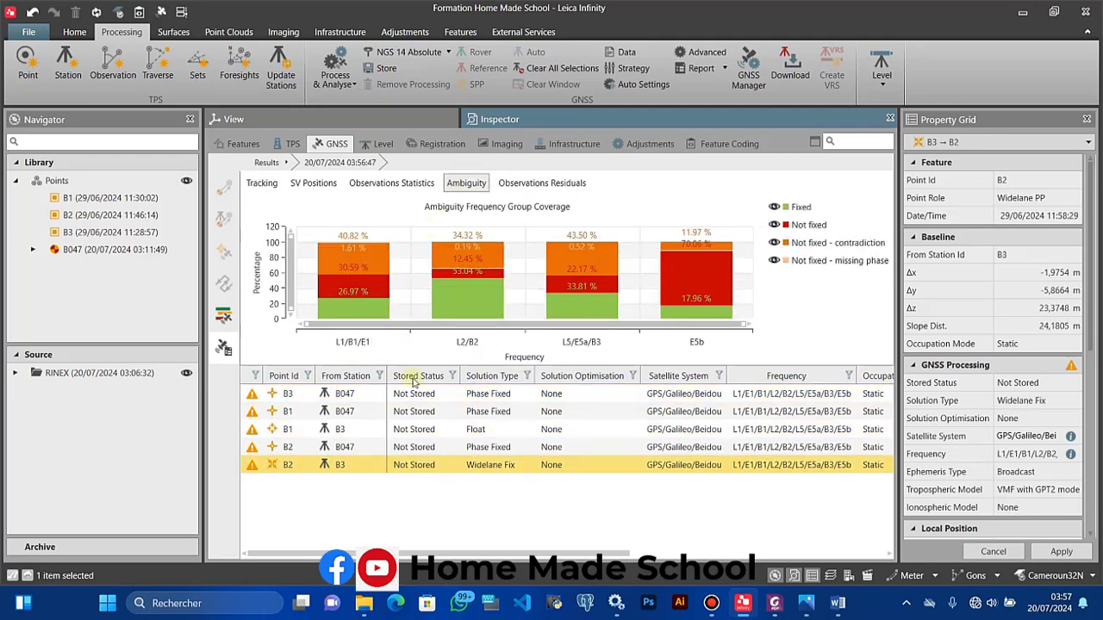
click(360, 449)
click(392, 429)
click(395, 397)
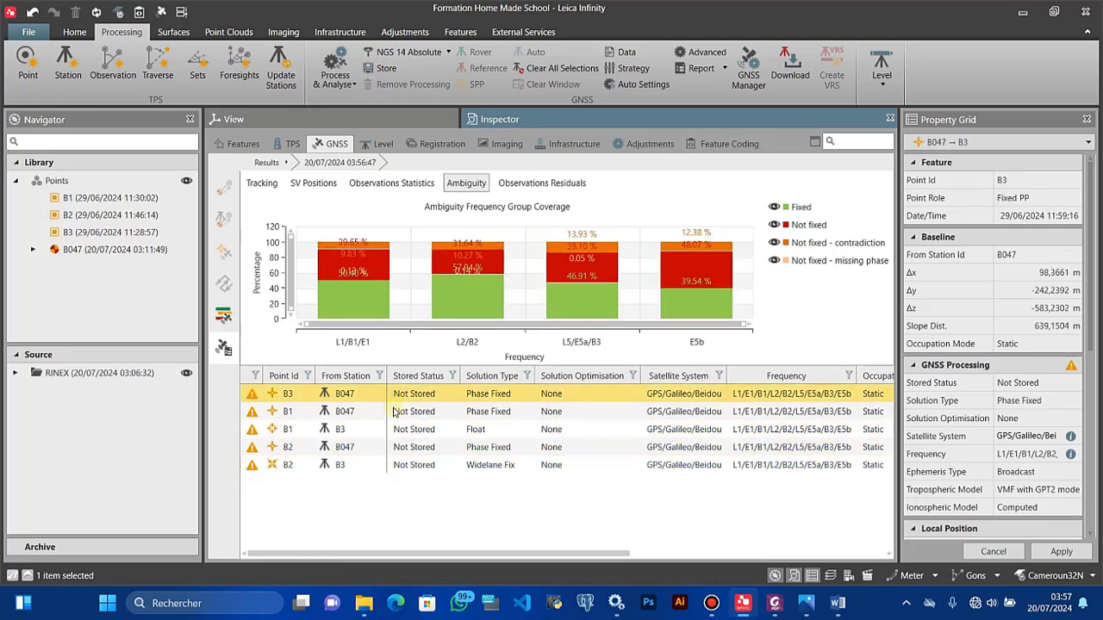
click(396, 413)
click(396, 431)
Step: Plot the B3–B1 float baseline's code residuals as single differences
click(522, 182)
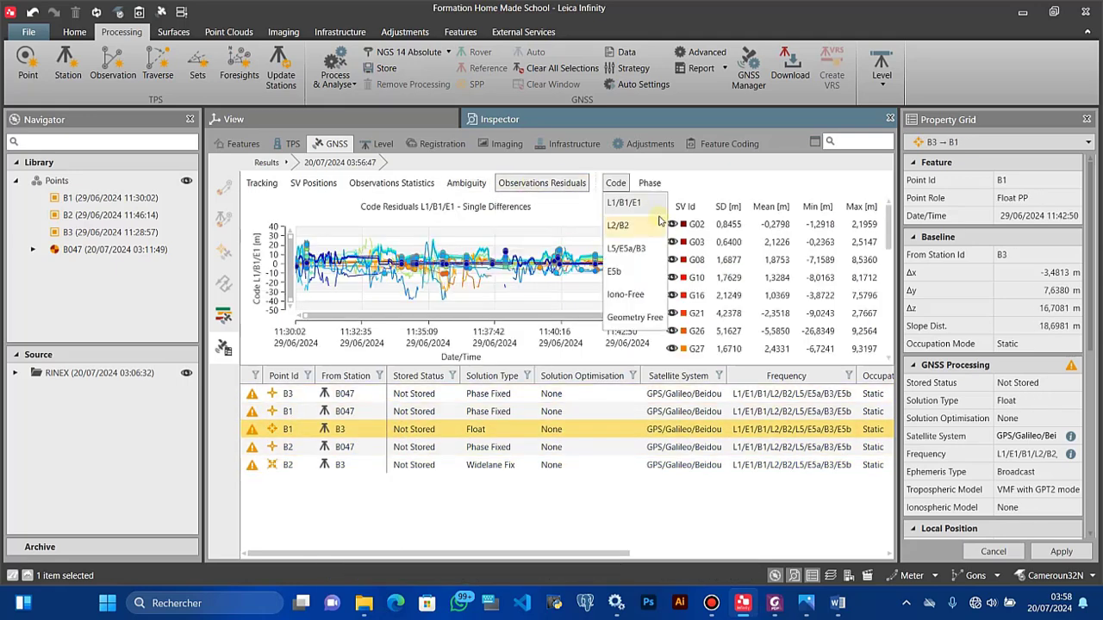
click(552, 203)
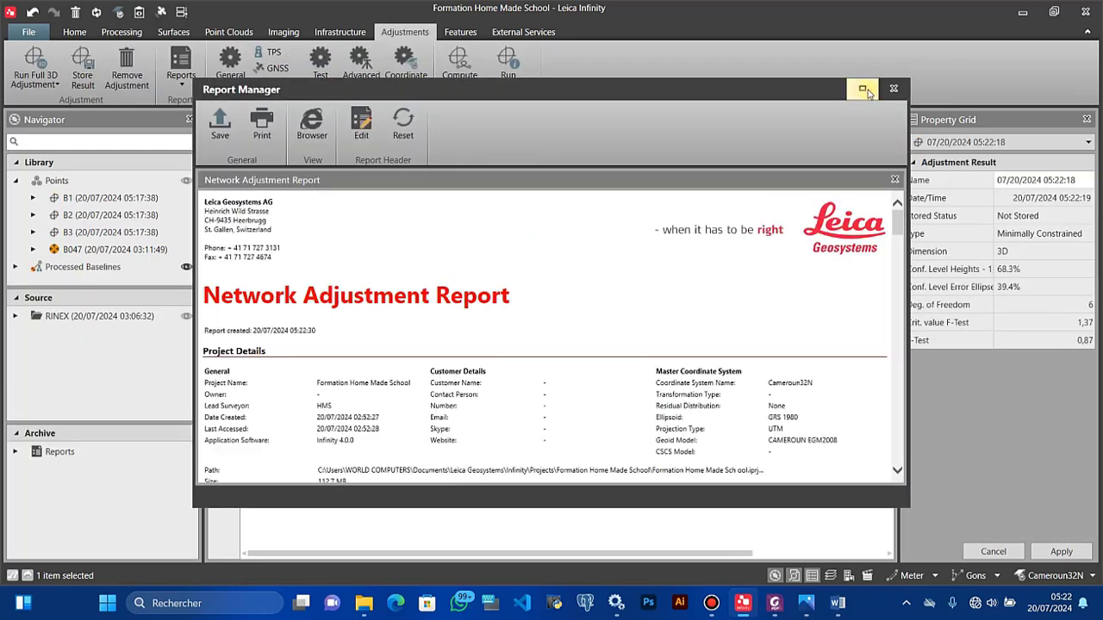
scroll(410, 361, down, 10)
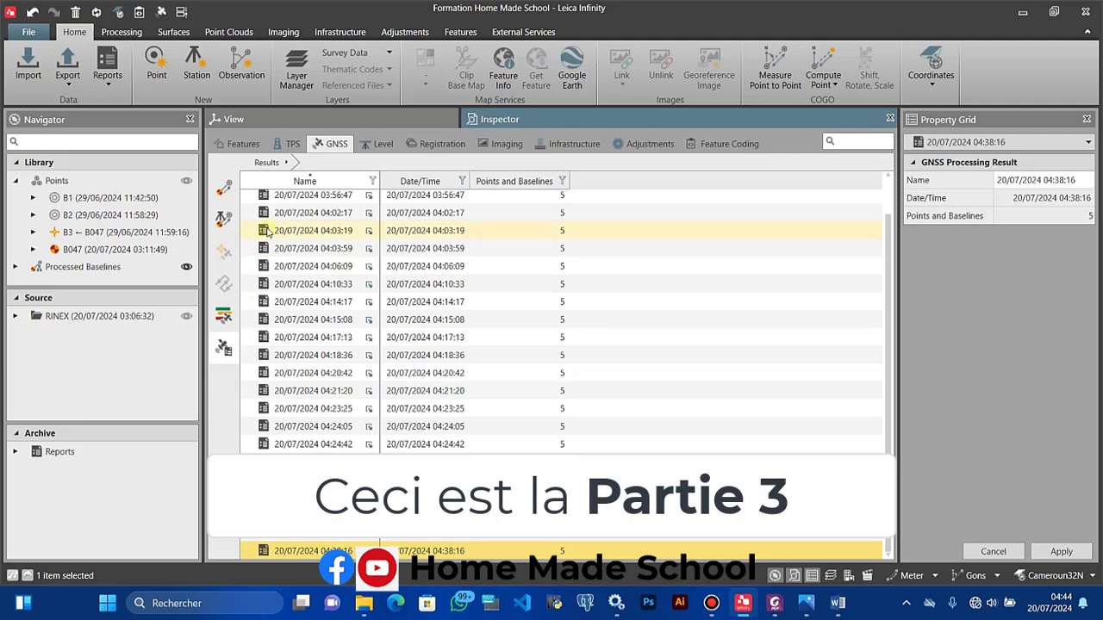
Step: Open the Intervals view of the 20/07/2024 GNSS processing result
click(225, 317)
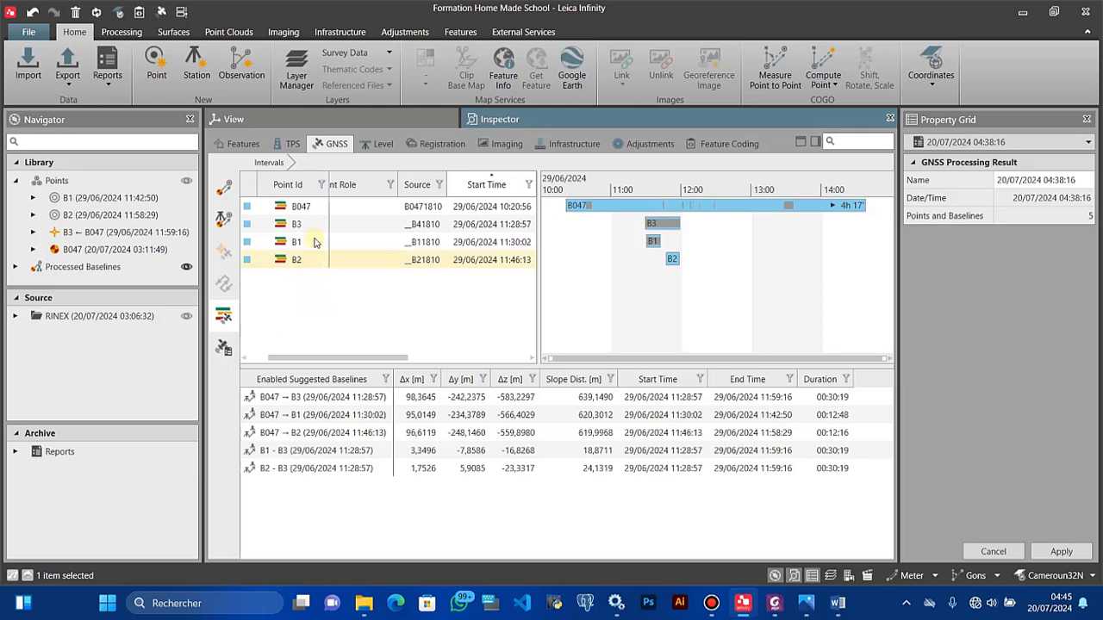
click(303, 208)
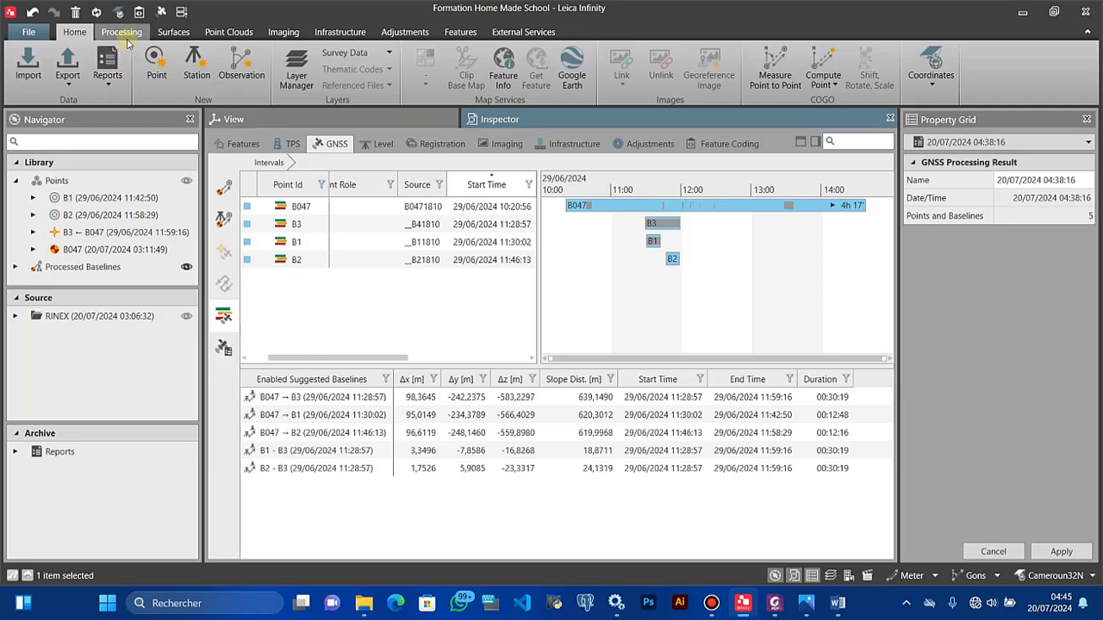
Step: Show the Adjustments ribbon with its network adjustment tools
click(404, 32)
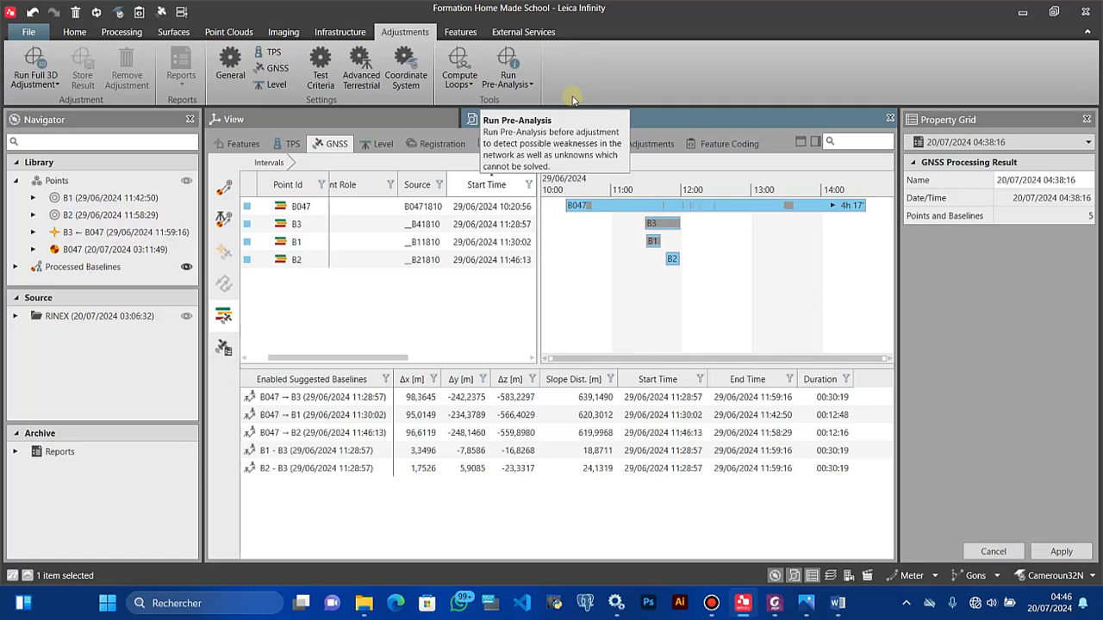
mouse_move(659, 226)
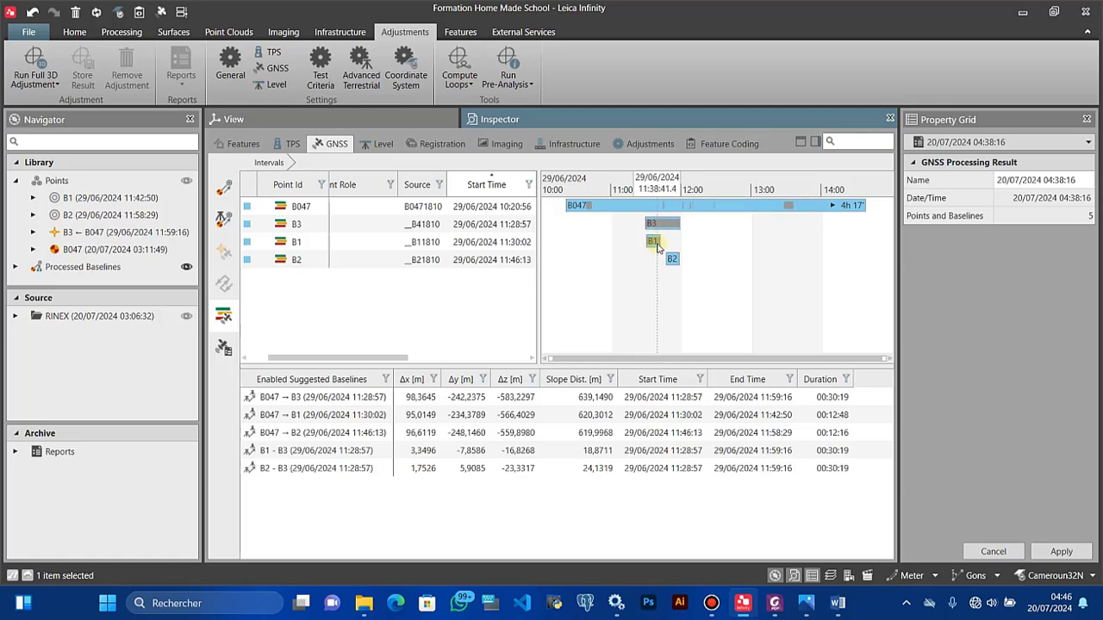
mouse_move(657, 246)
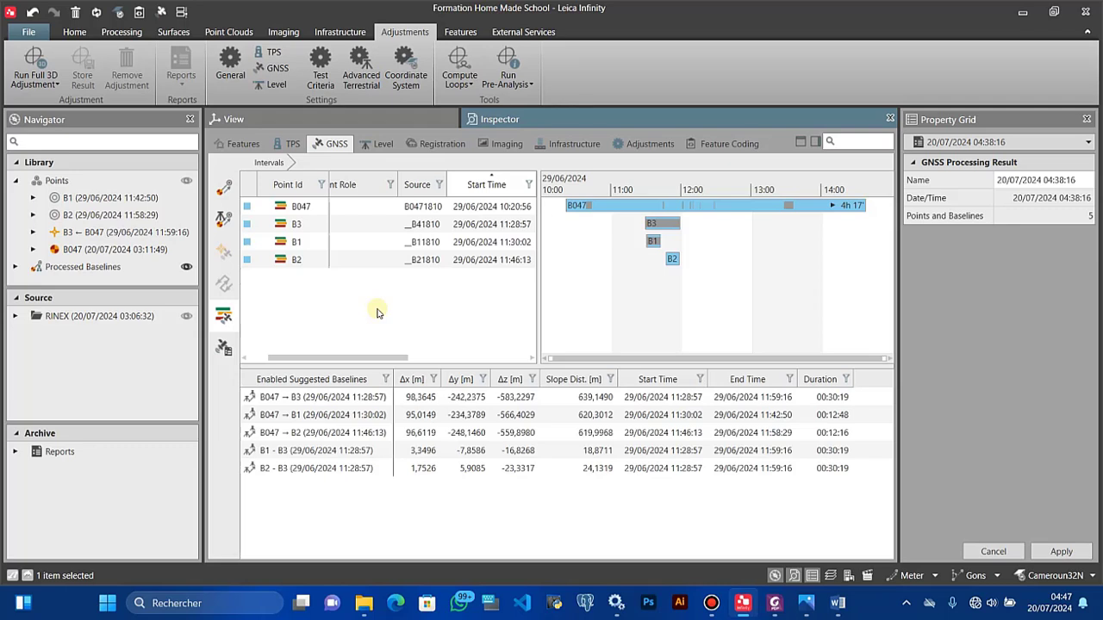
click(637, 146)
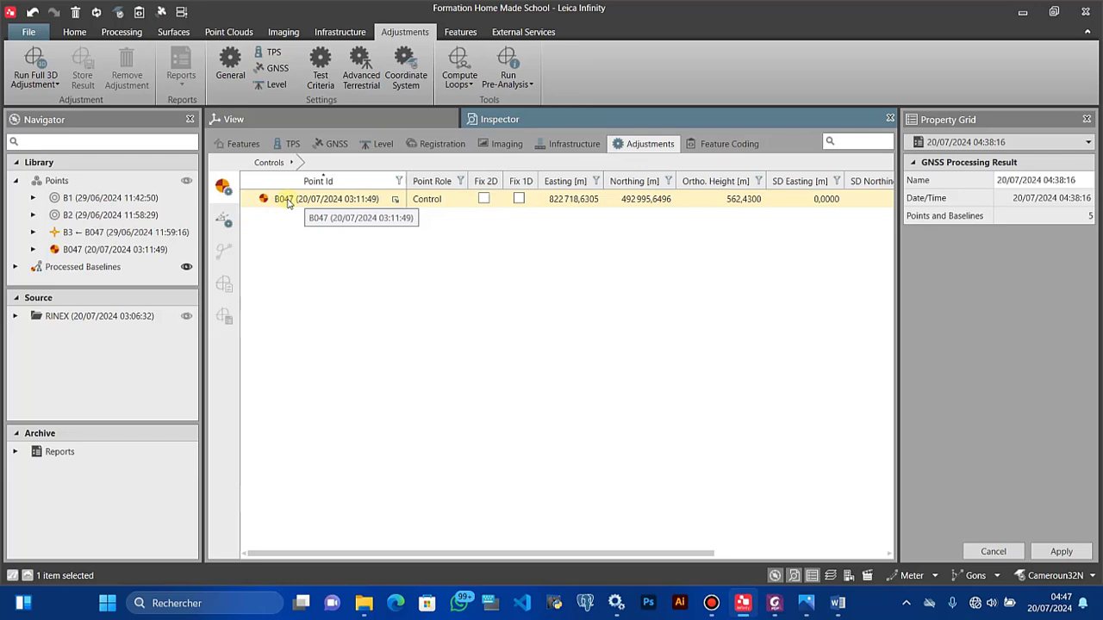
click(484, 199)
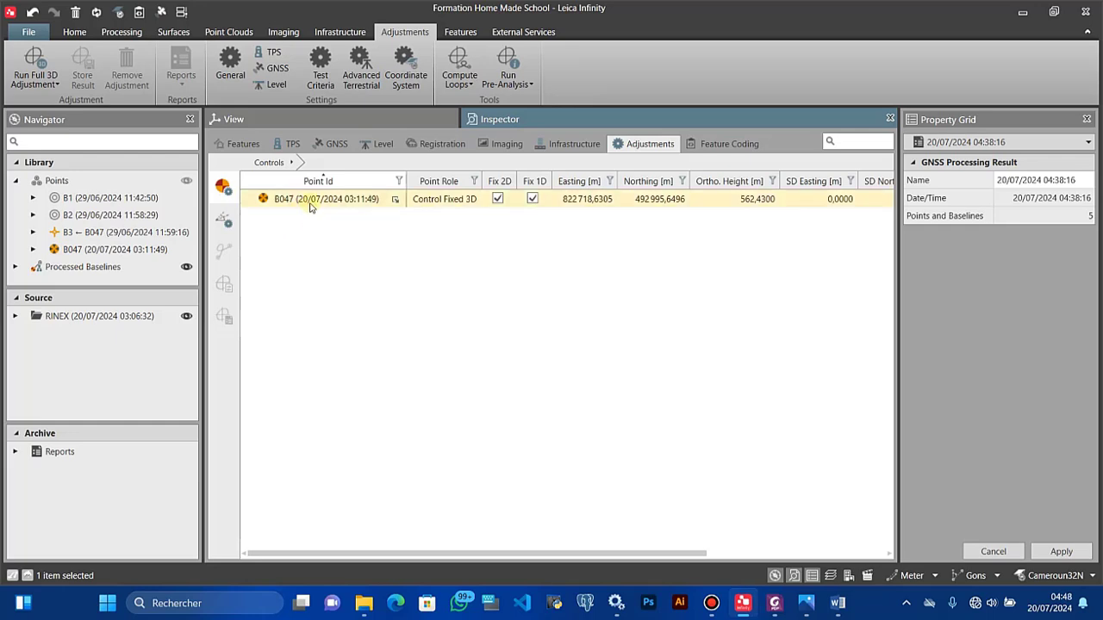
click(498, 199)
click(533, 199)
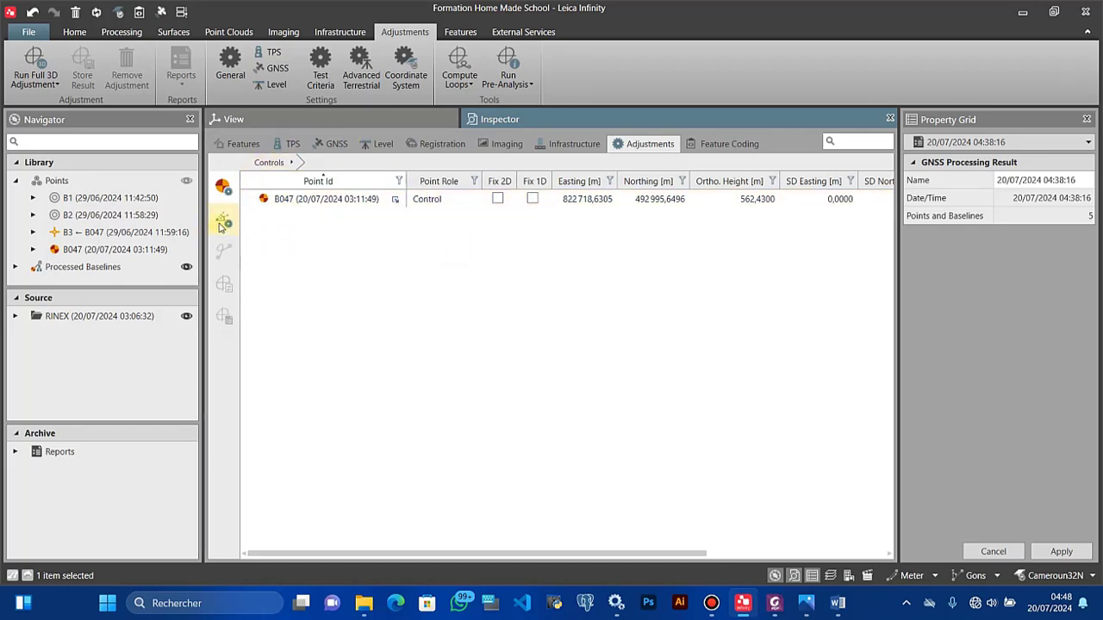
click(331, 147)
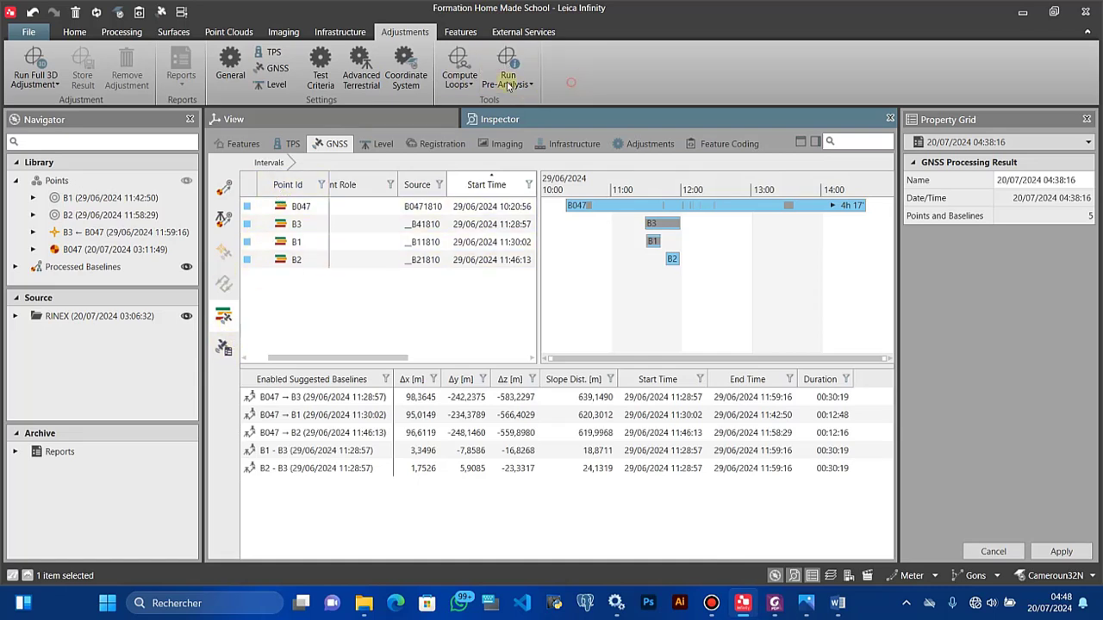
Step: Open the General adjustment settings and leave Control Points set to Constrained
click(229, 78)
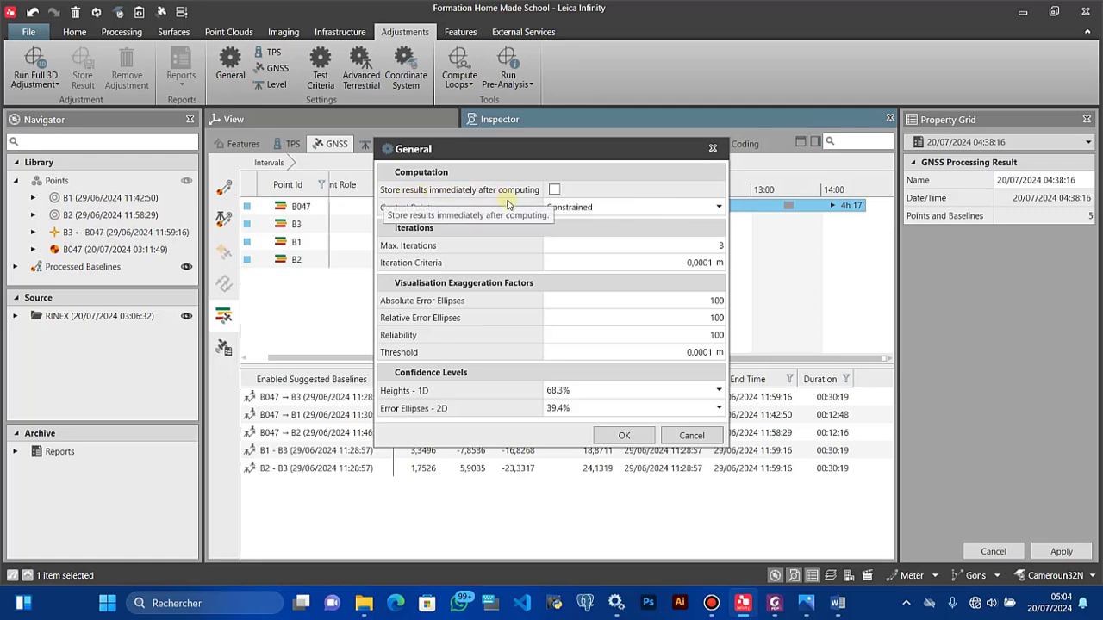
drag(475, 148, 413, 152)
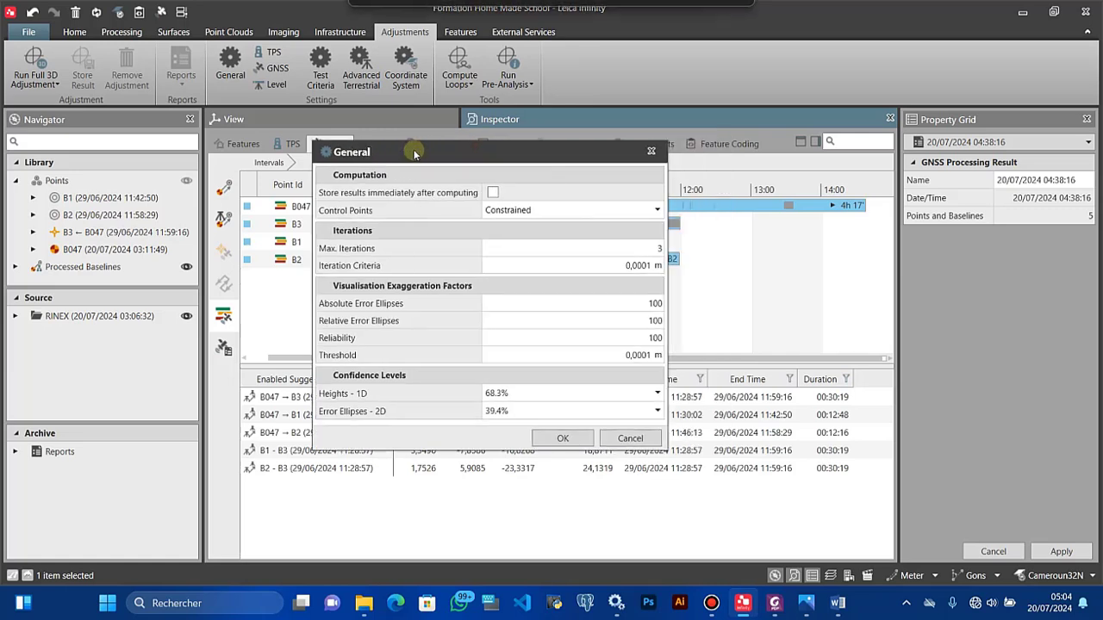
mouse_move(401, 217)
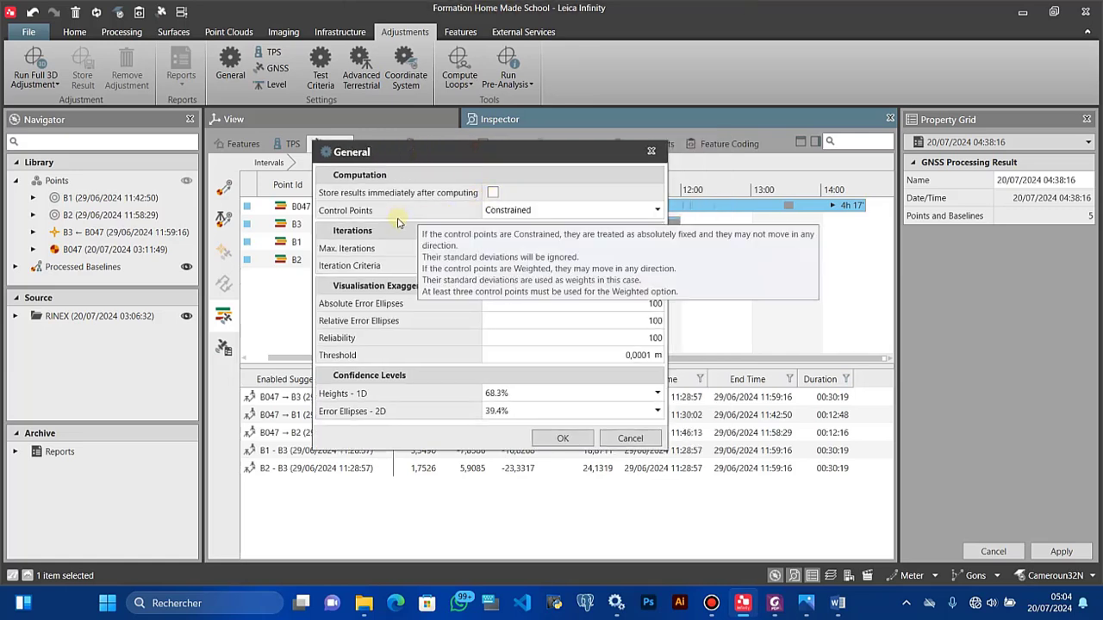
click(517, 211)
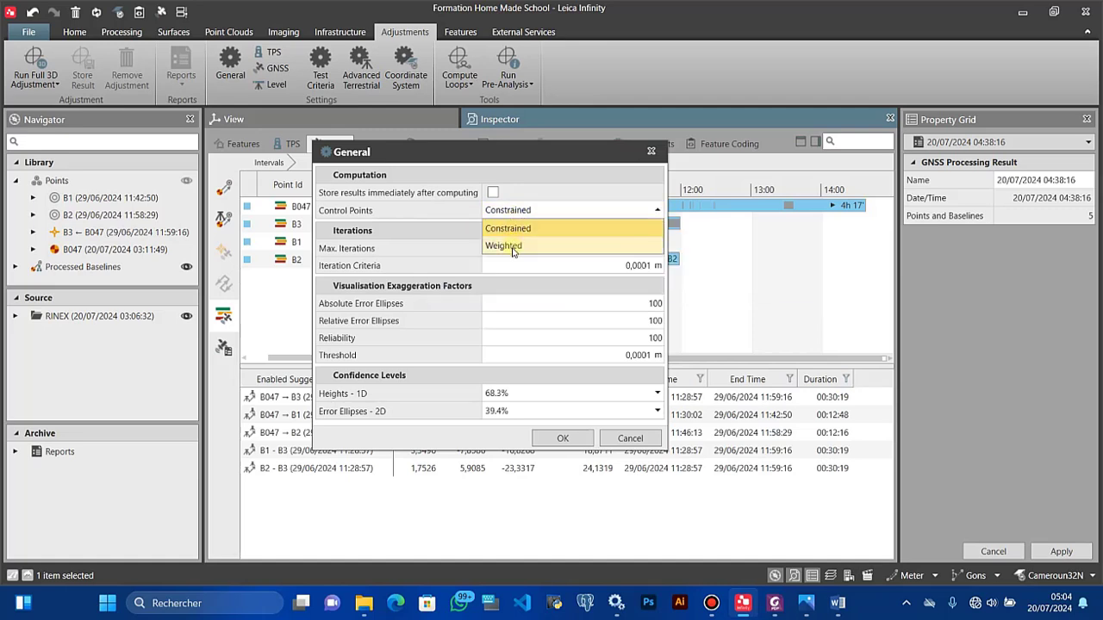
click(489, 225)
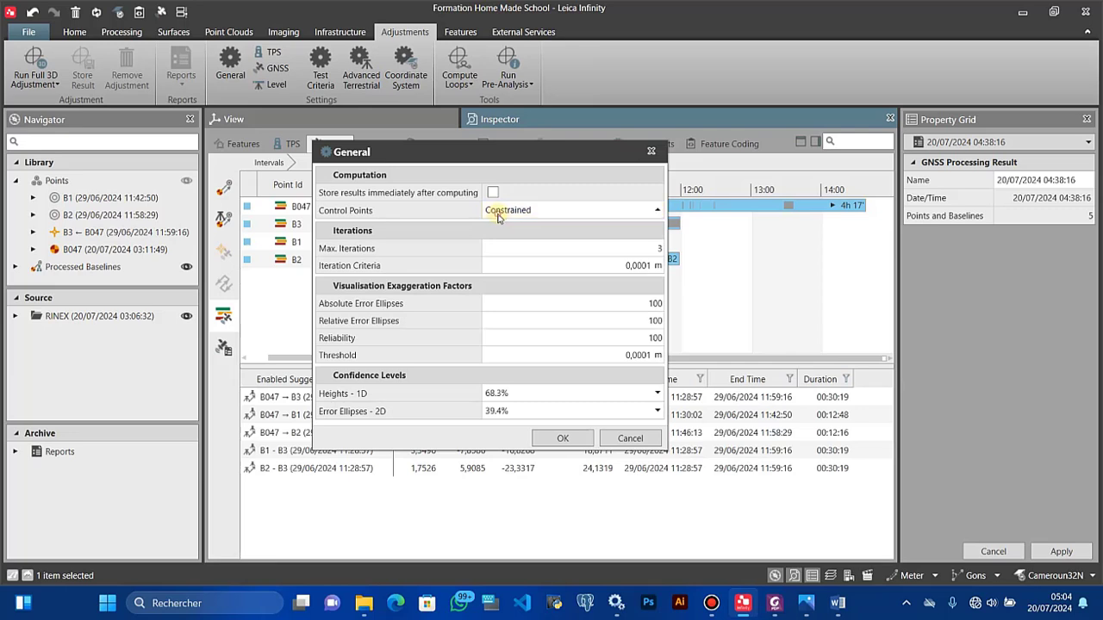
click(497, 217)
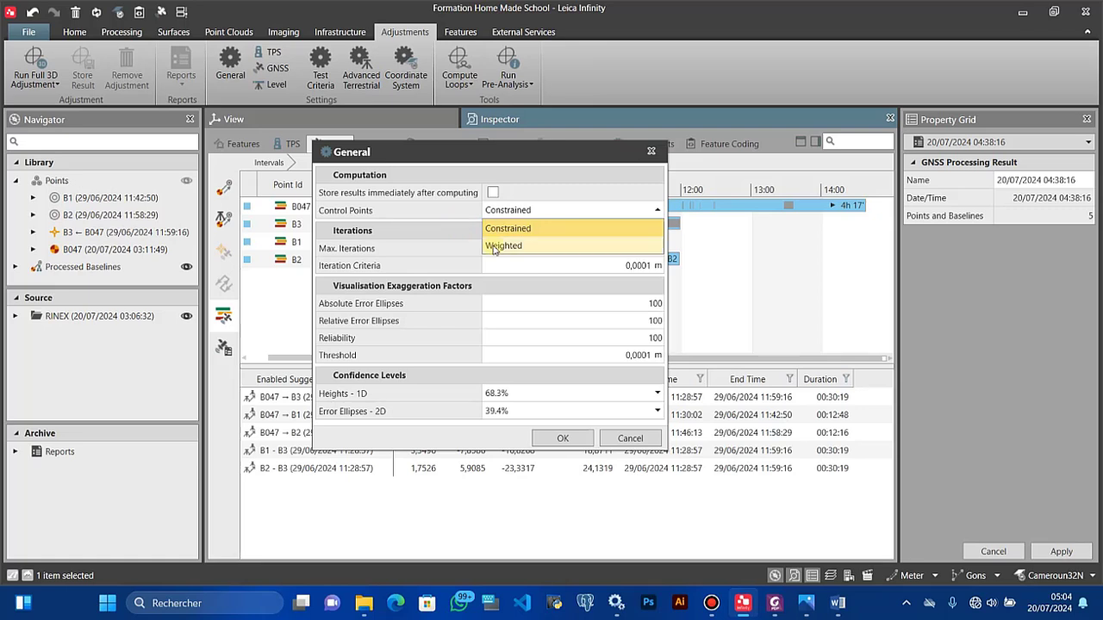
click(464, 222)
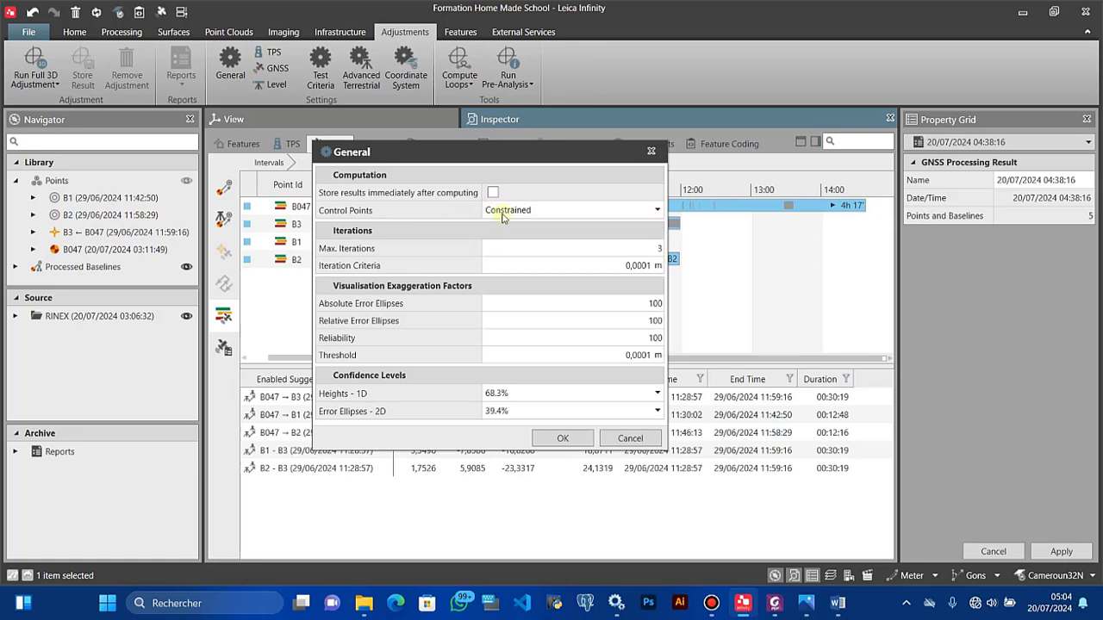
mouse_move(463, 226)
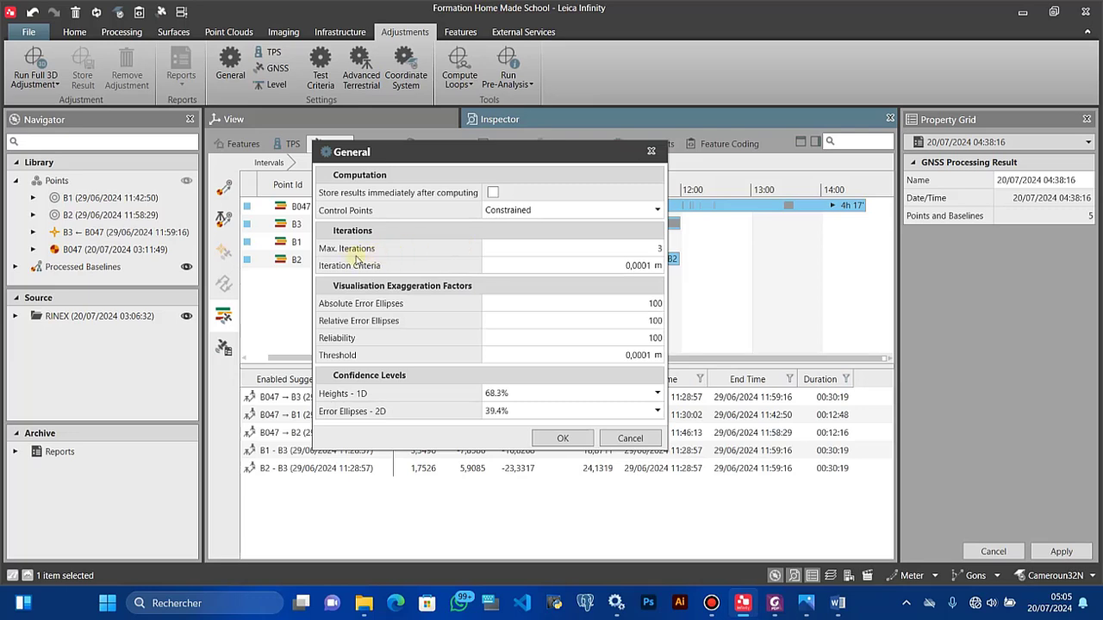
mouse_move(437, 265)
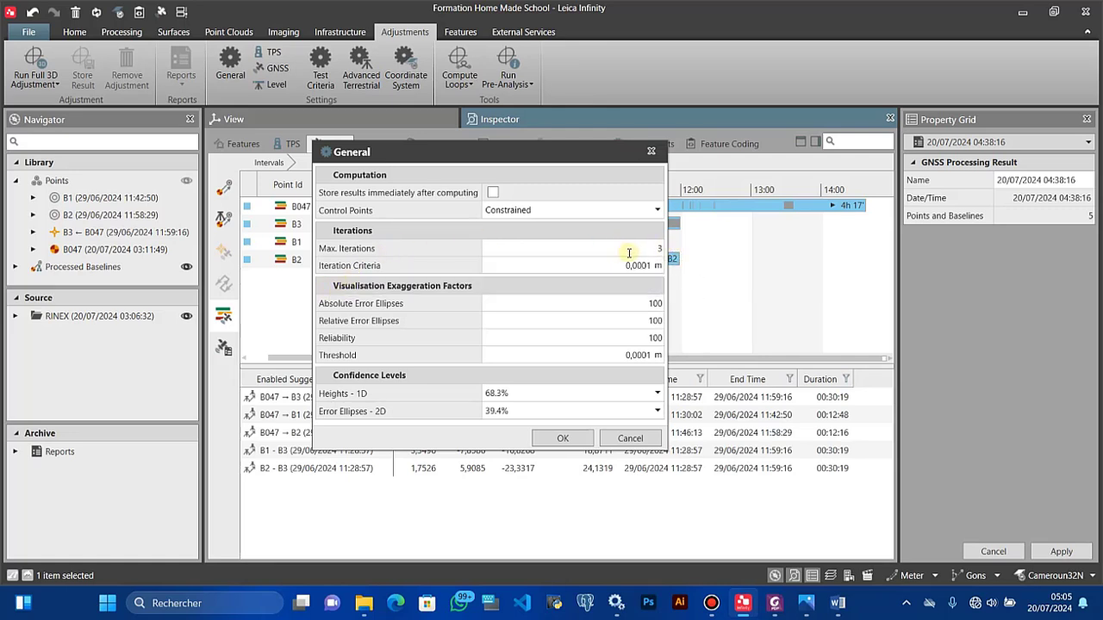
mouse_move(469, 269)
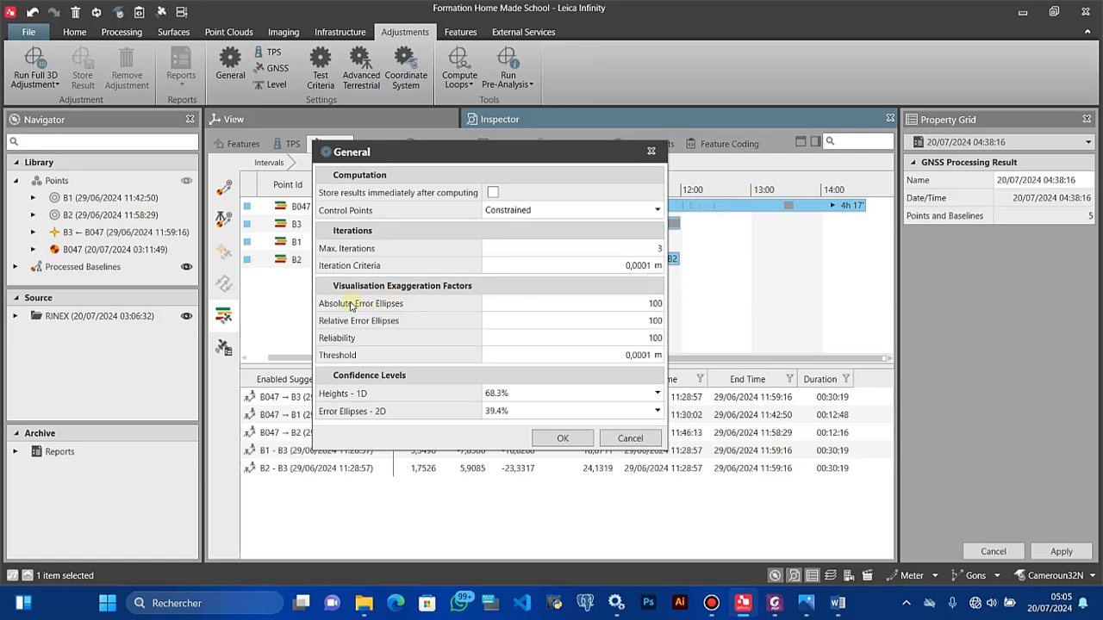
mouse_move(384, 310)
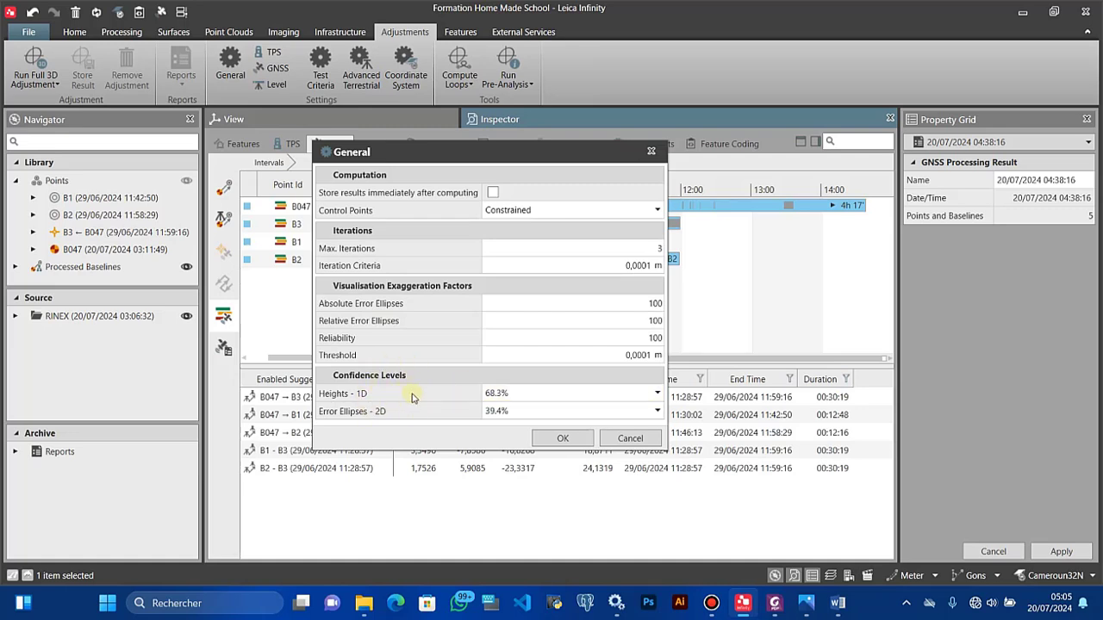
Step: Keep 68.3% height confidence and 39.4% 2D ellipse confidence, then confirm the General settings
click(529, 393)
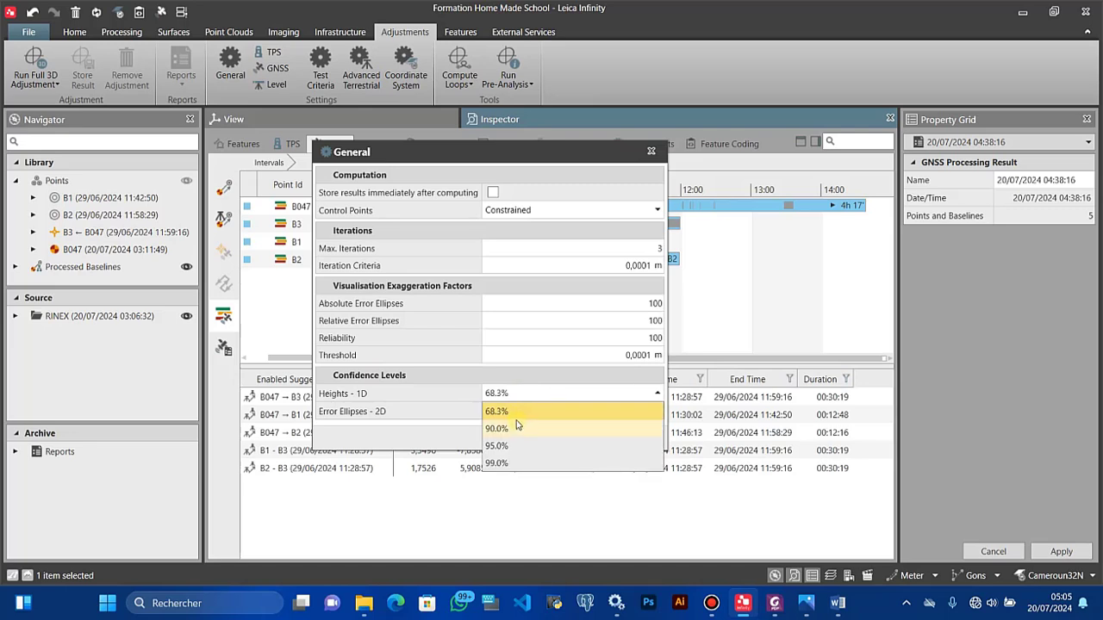
click(510, 416)
click(506, 396)
click(507, 413)
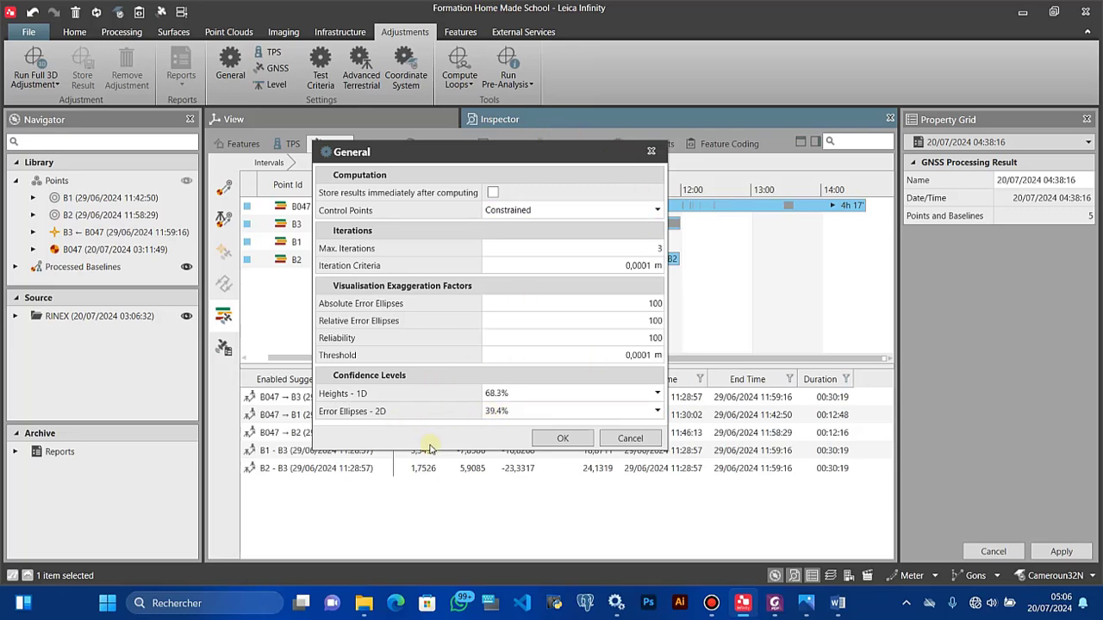
click(505, 417)
click(496, 423)
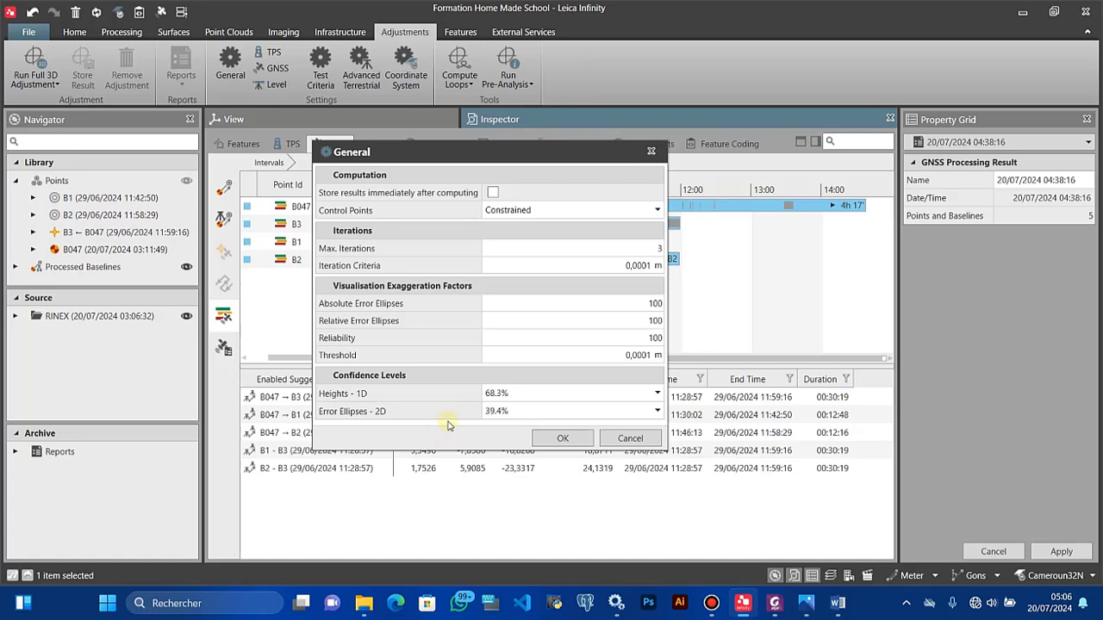
click(493, 396)
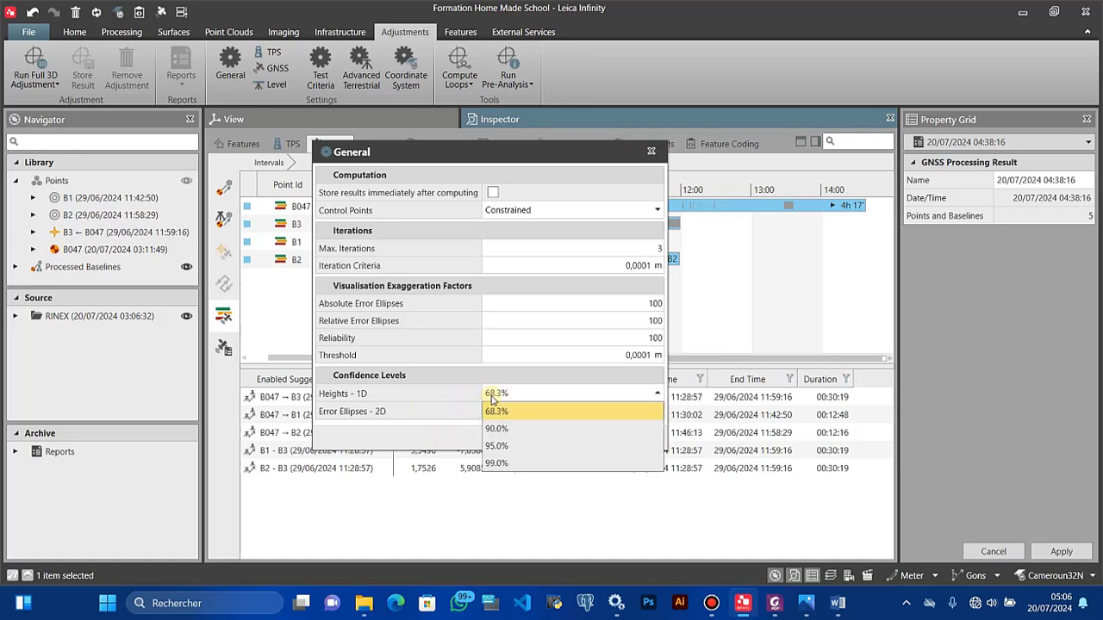
click(497, 413)
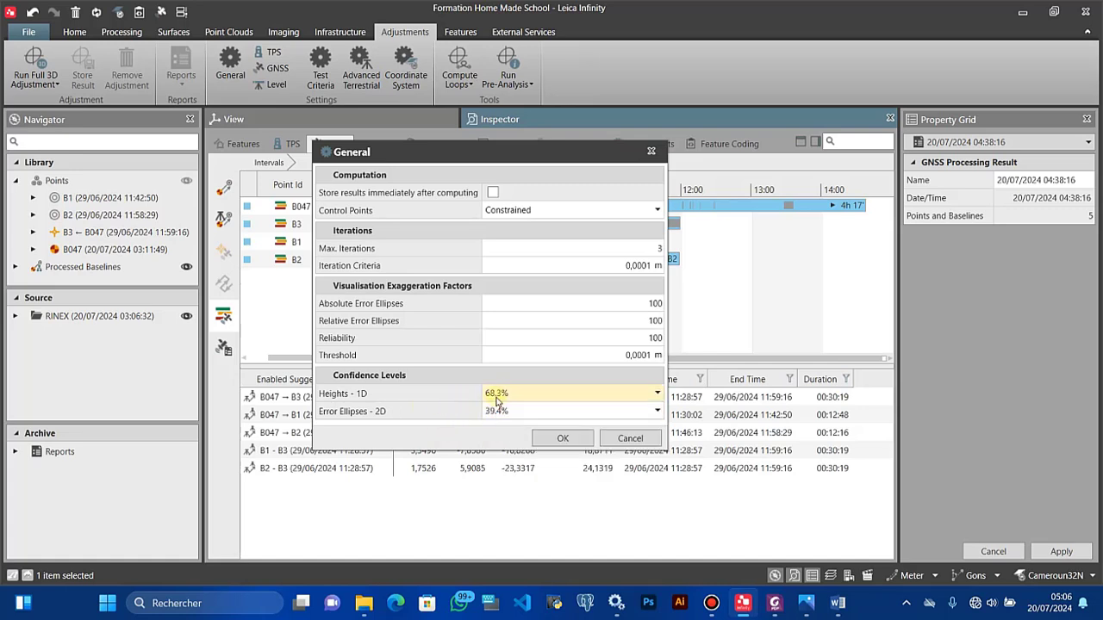
click(492, 399)
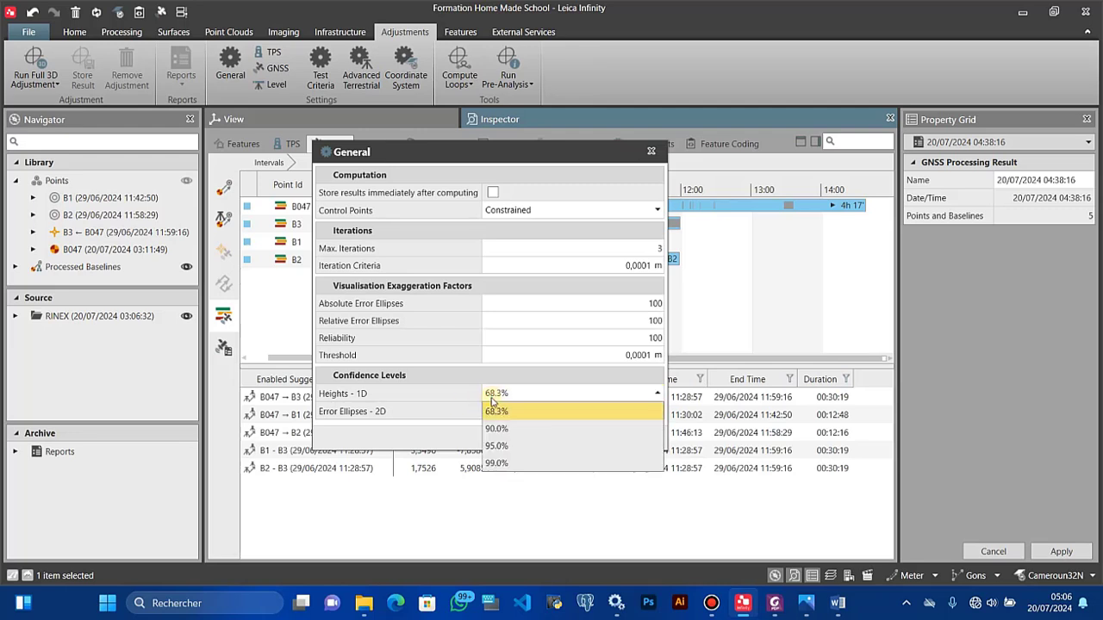
click(456, 422)
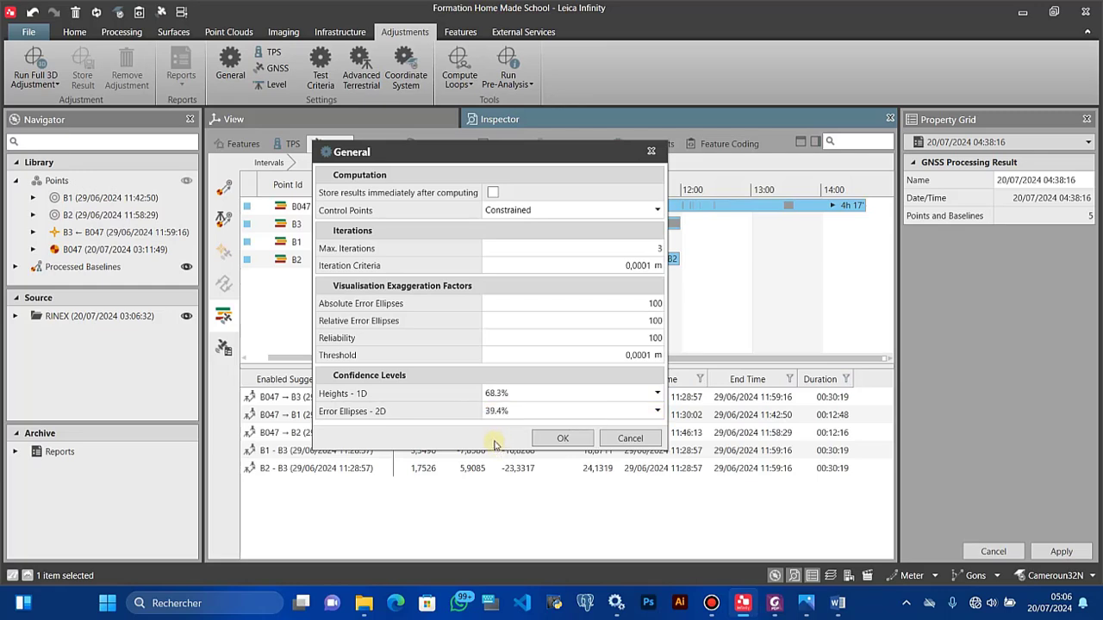
click(558, 438)
Step: Open the GNSS Accuracy Information settings and move the dialog aside
click(274, 71)
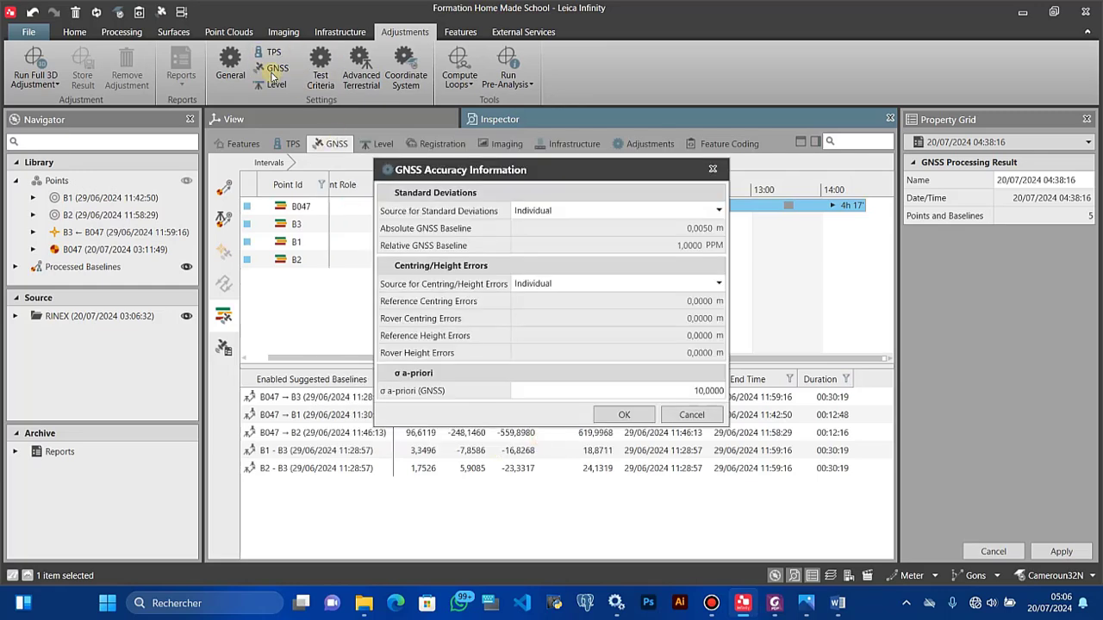
drag(594, 174, 503, 129)
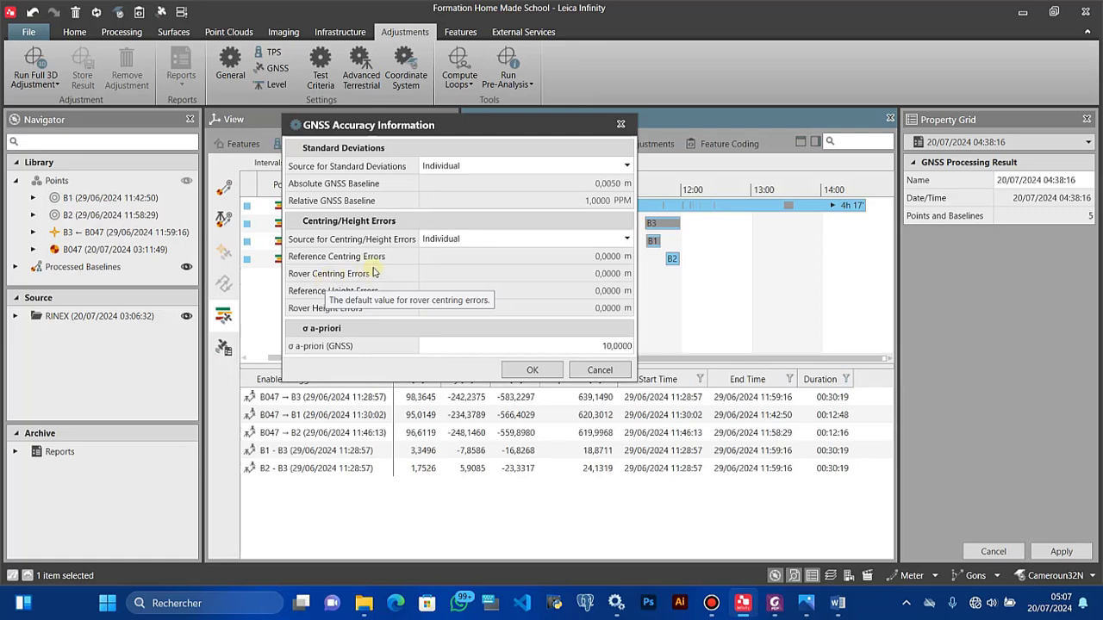
Step: Try default centring/height errors, revert the source to Individual, and confirm GNSS accuracy
click(442, 246)
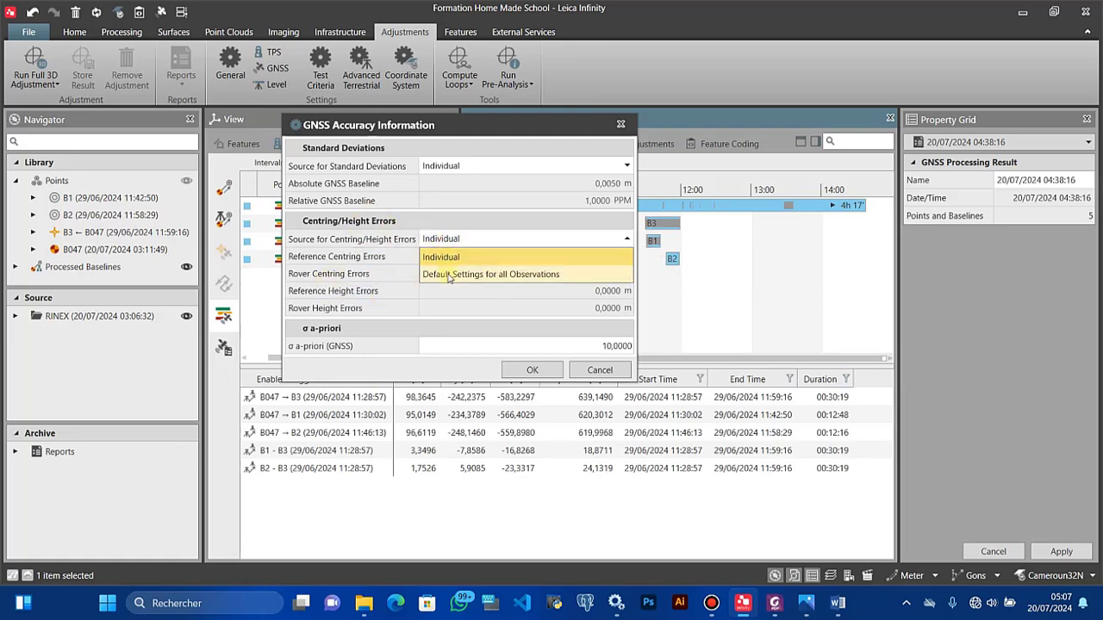
click(450, 274)
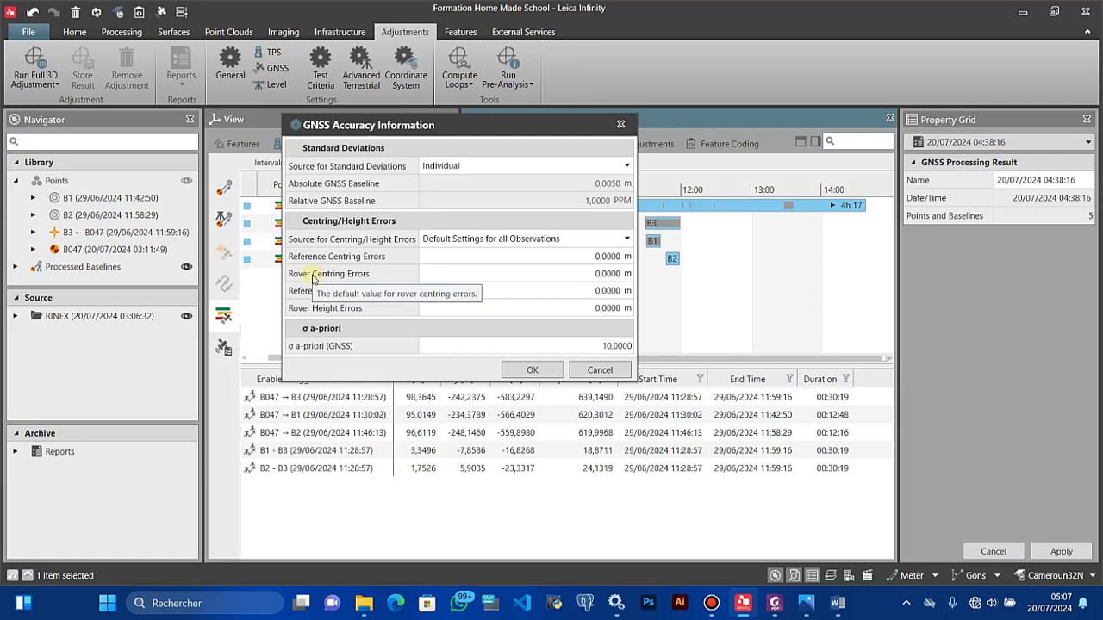
click(599, 247)
click(502, 256)
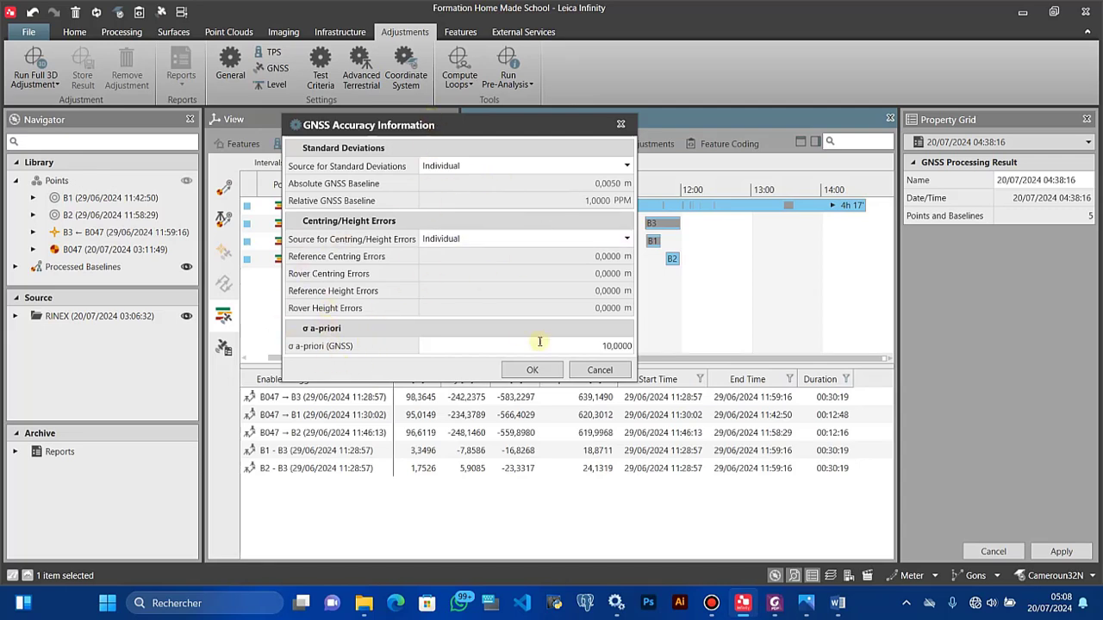
click(534, 371)
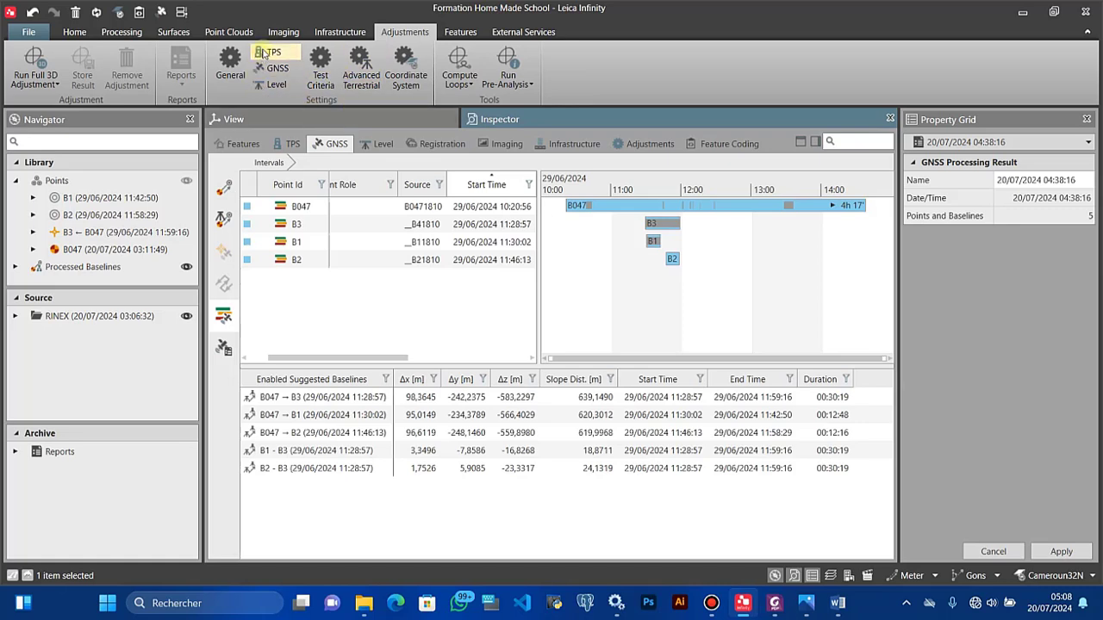
Step: Open the Test Criteria settings and keep the level of significance at 5.0%
click(320, 69)
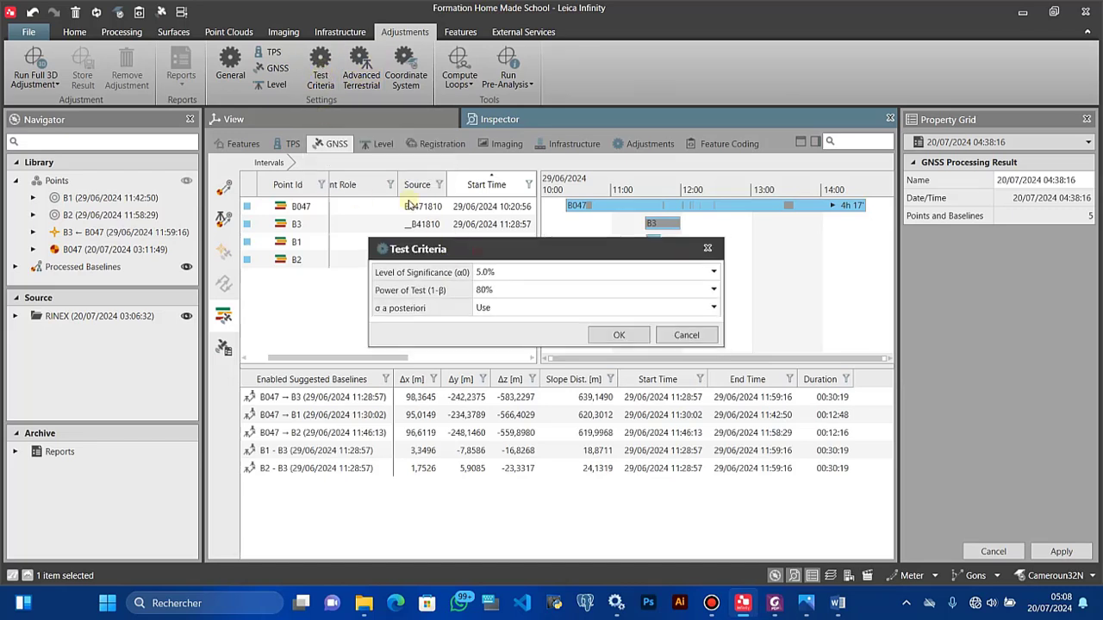
drag(410, 249, 335, 164)
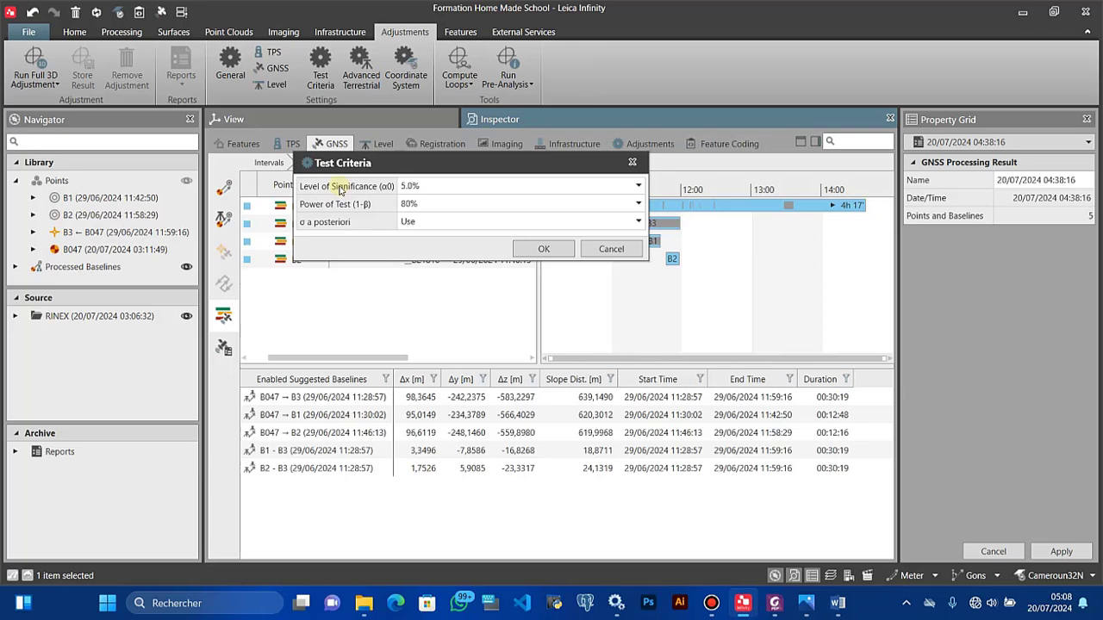
mouse_move(339, 191)
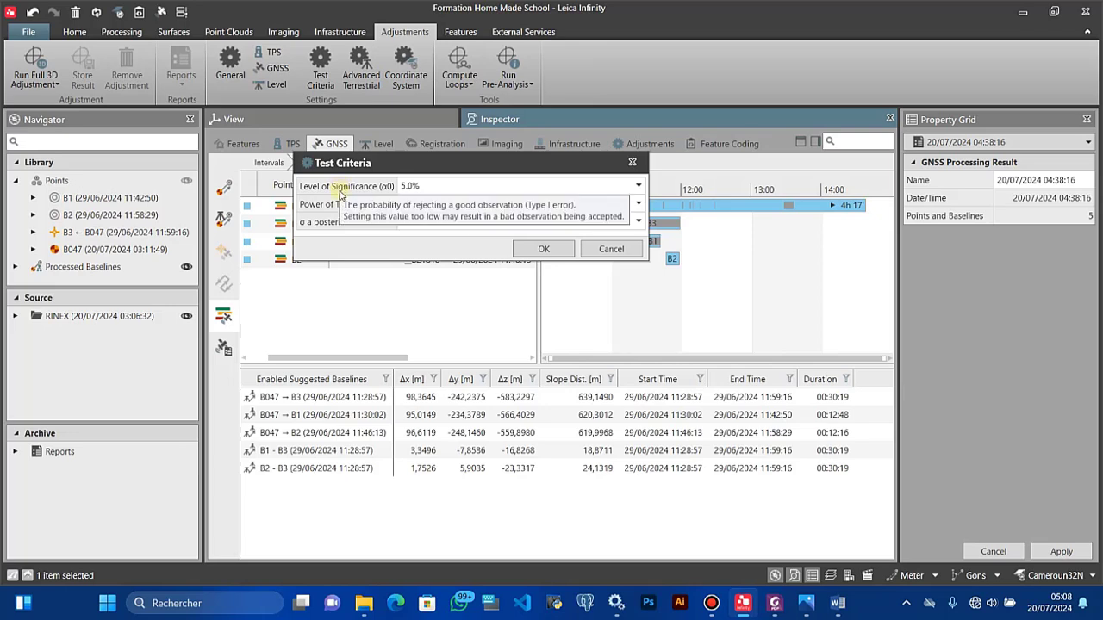
click(457, 188)
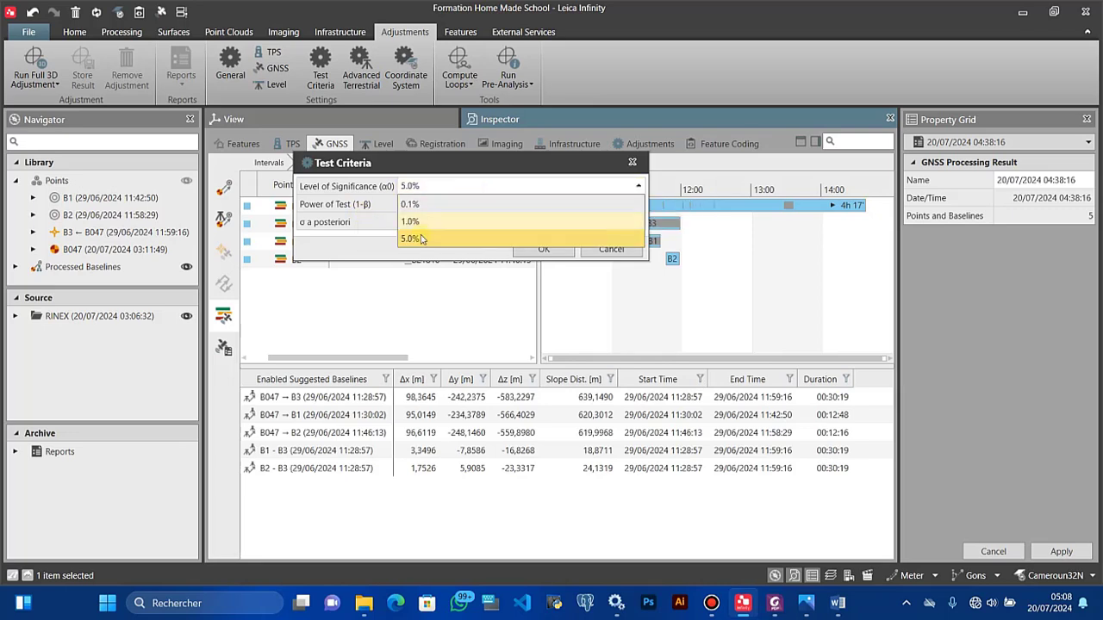
click(419, 238)
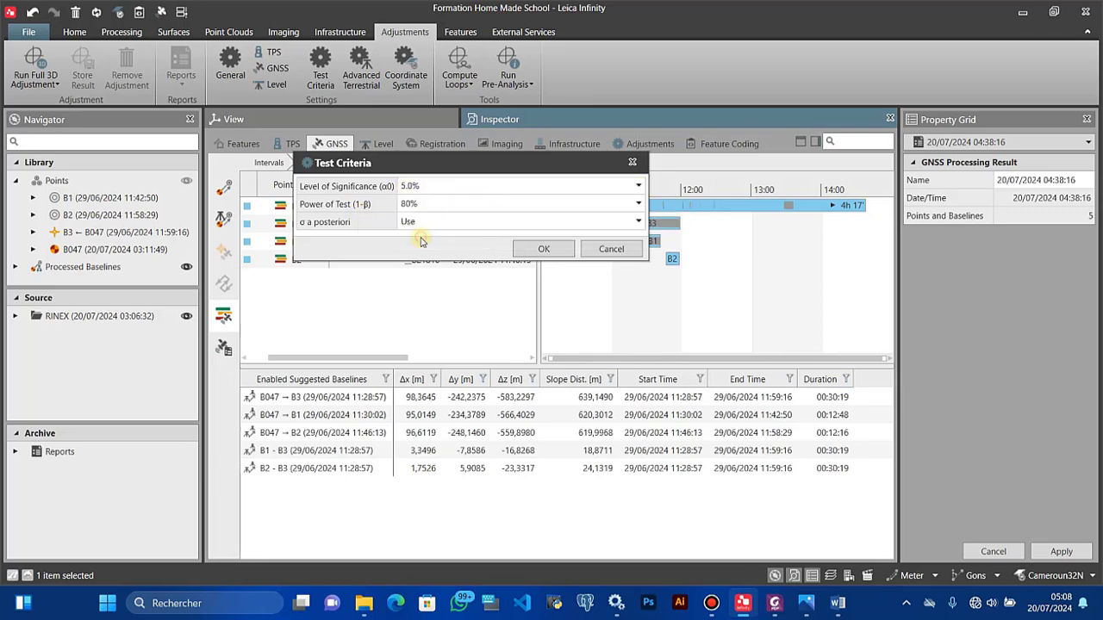
click(410, 191)
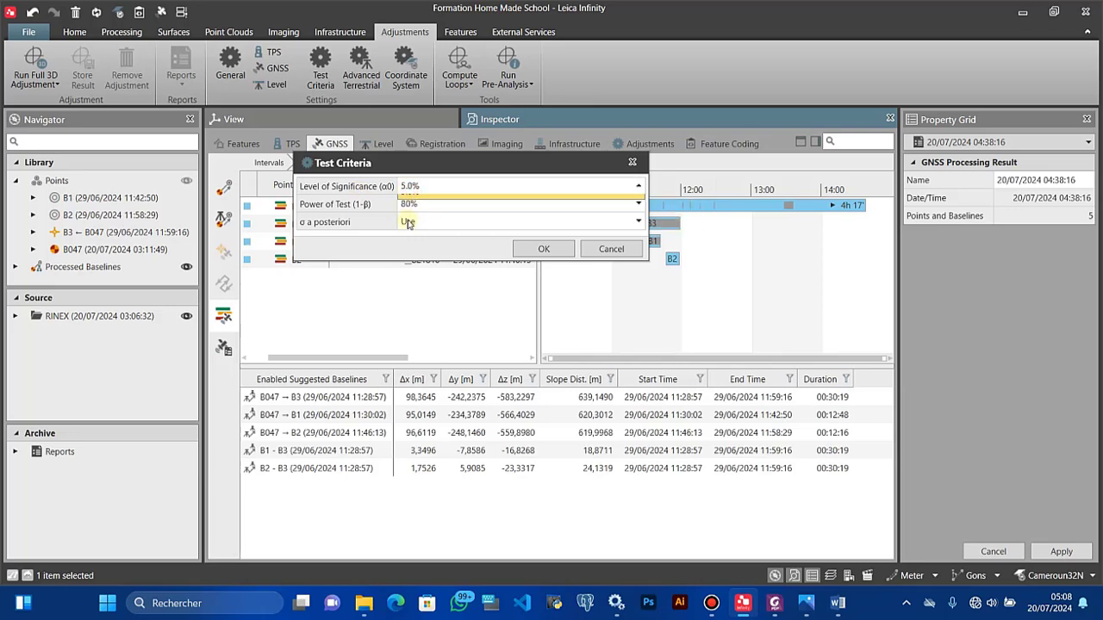
click(409, 239)
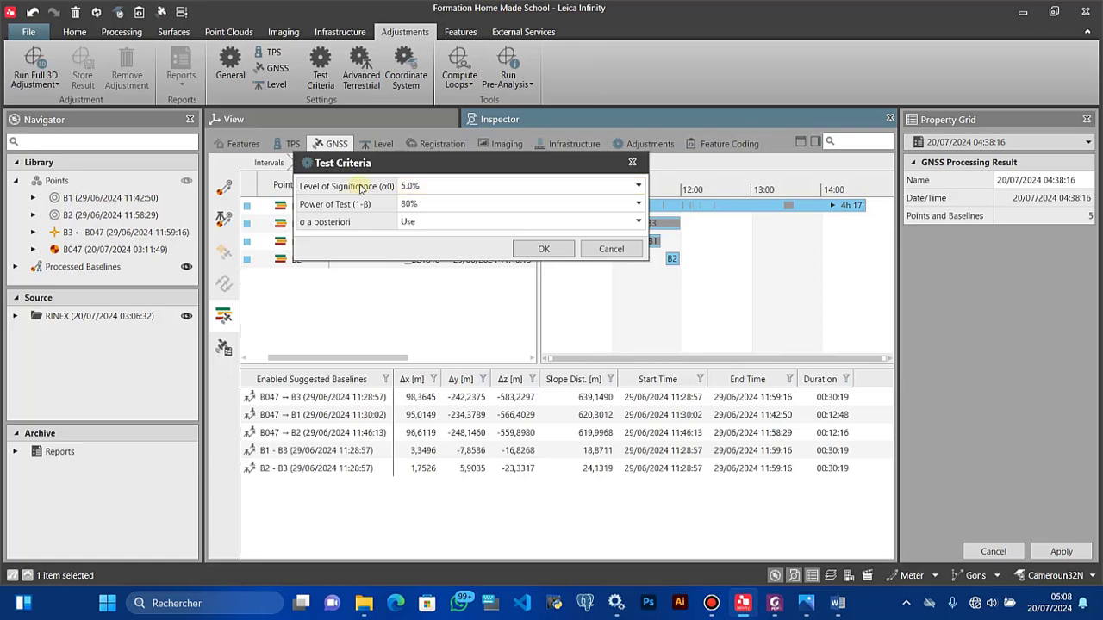
click(408, 189)
click(366, 189)
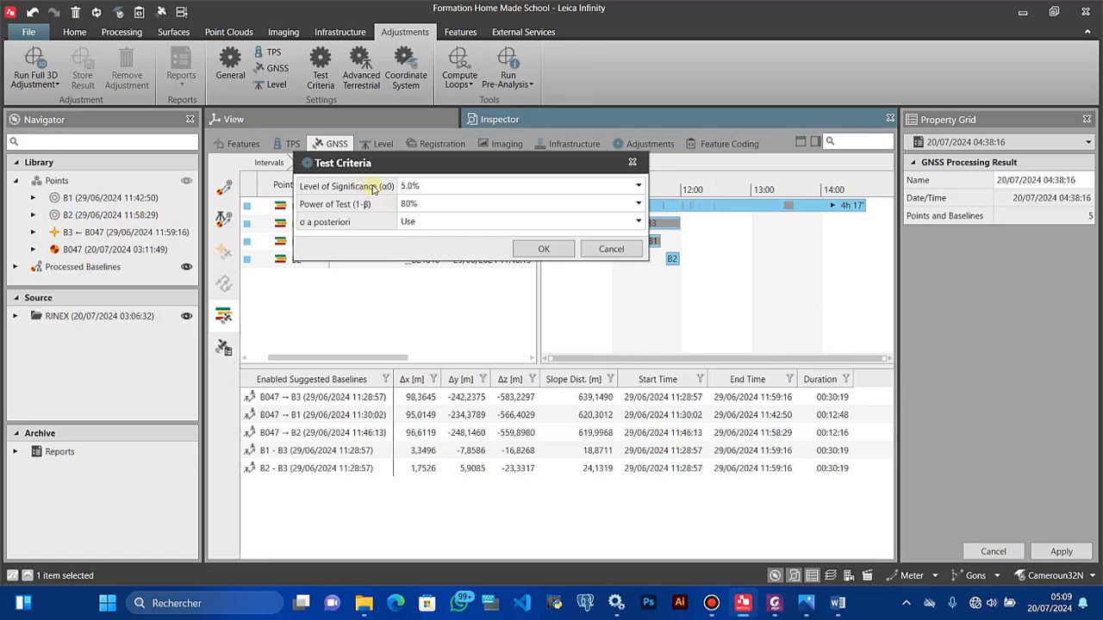
Step: Keep the power of test at 80%
mouse_move(374, 189)
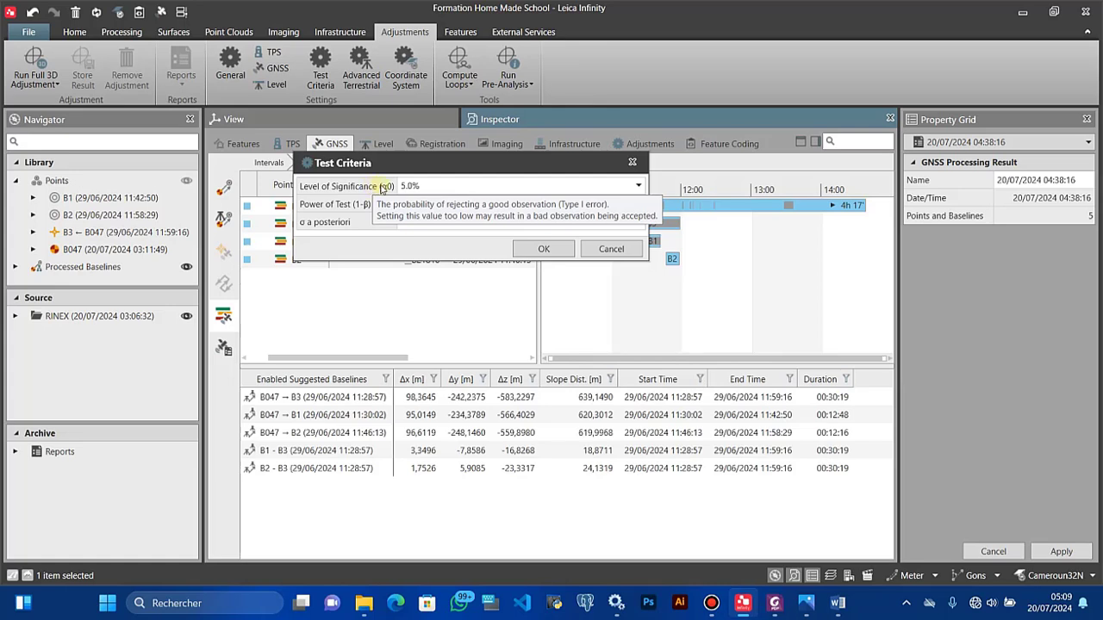
mouse_move(373, 228)
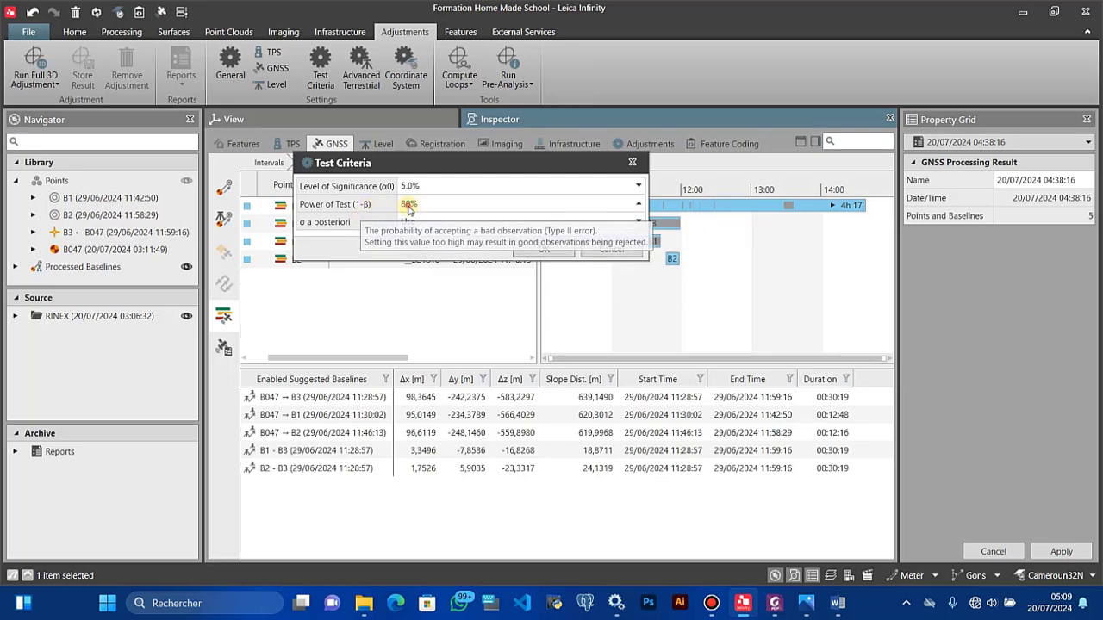
click(407, 204)
click(405, 241)
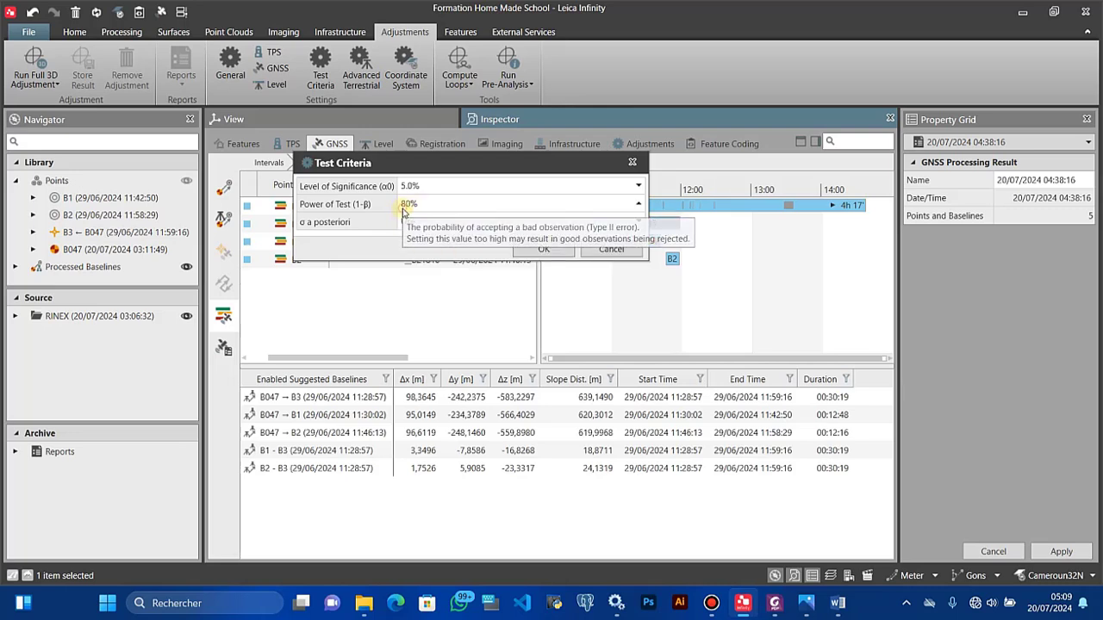
click(403, 207)
click(405, 241)
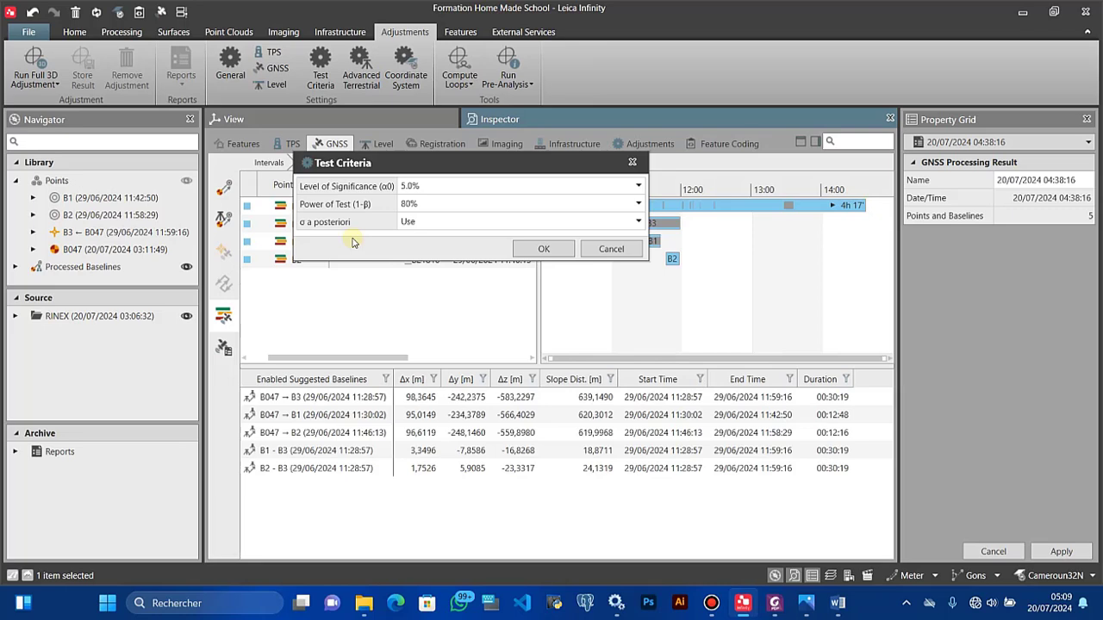
Step: Change σ a posteriori from Use to Ignore and confirm the Test Criteria dialog
click(407, 225)
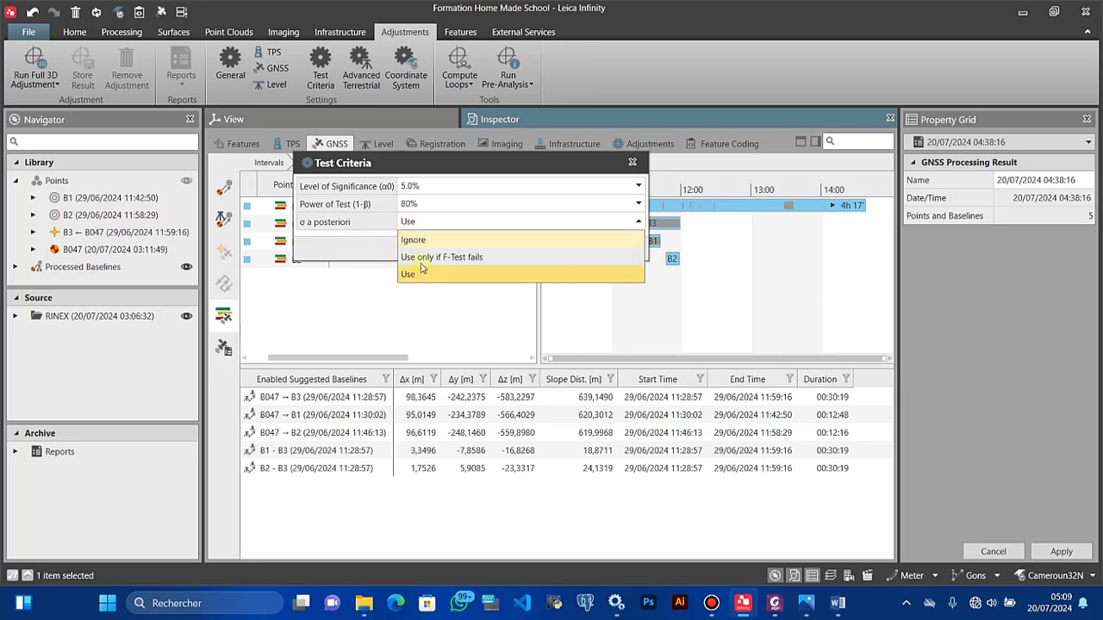
click(416, 222)
click(418, 239)
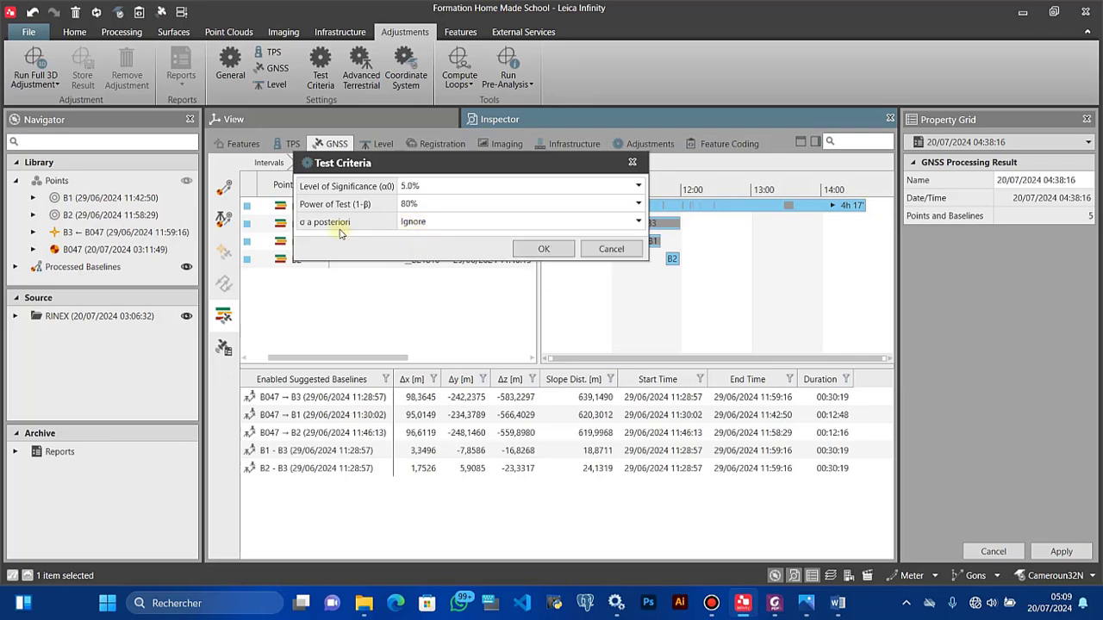
click(407, 223)
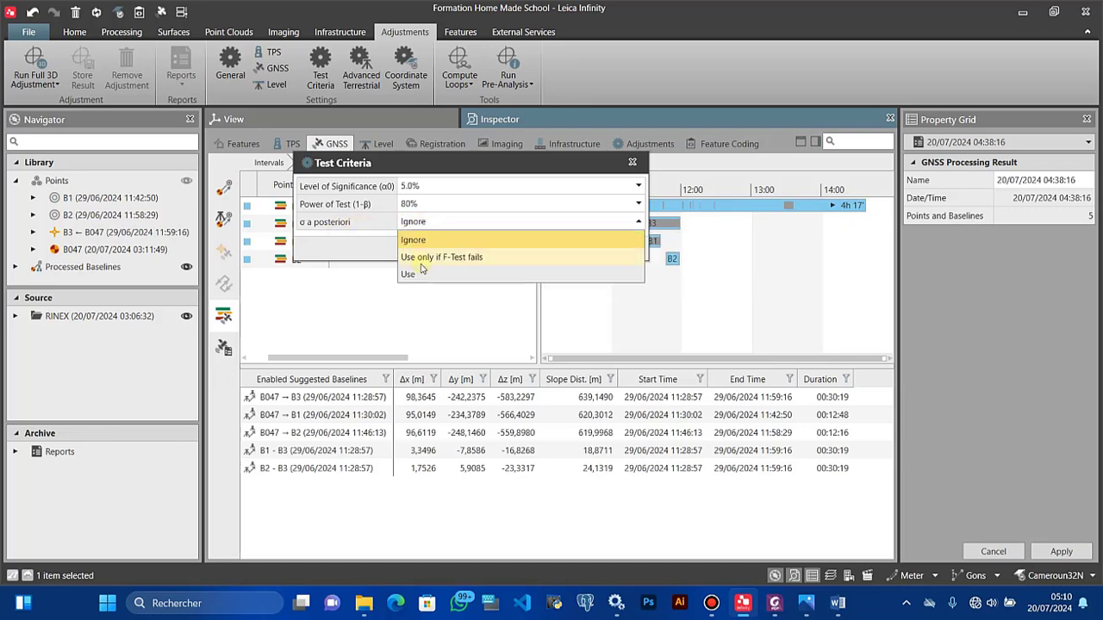
click(404, 244)
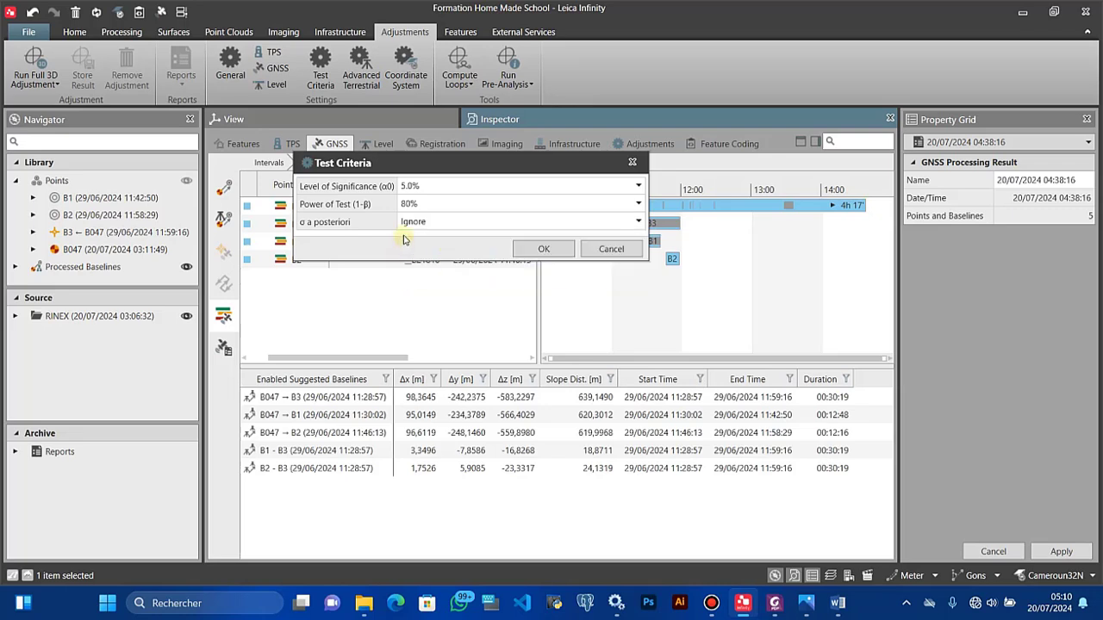
mouse_move(372, 228)
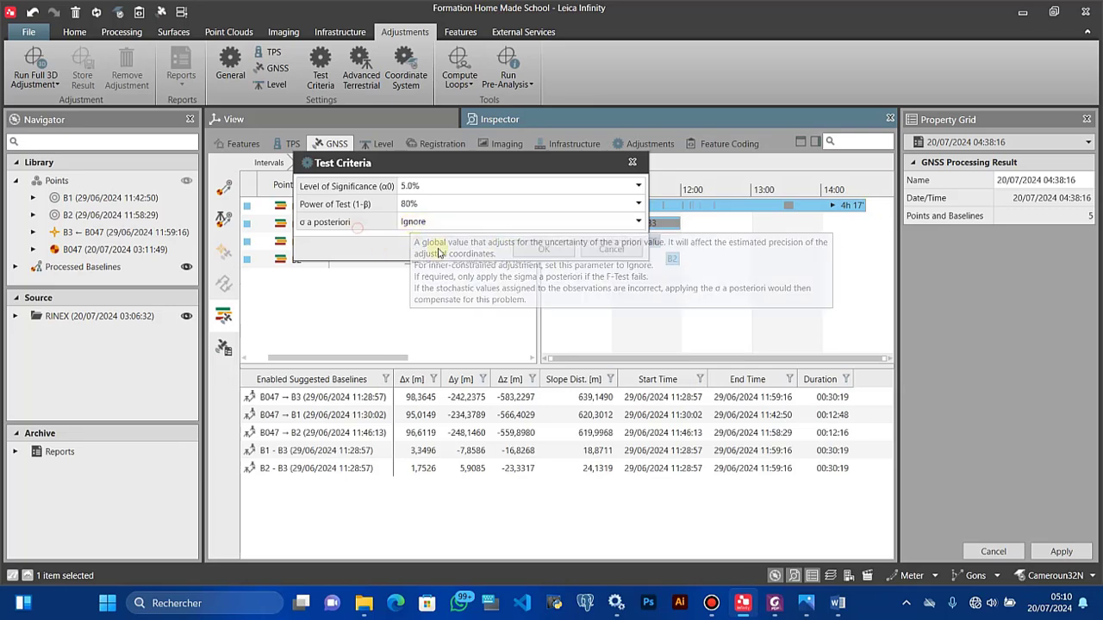
click(542, 249)
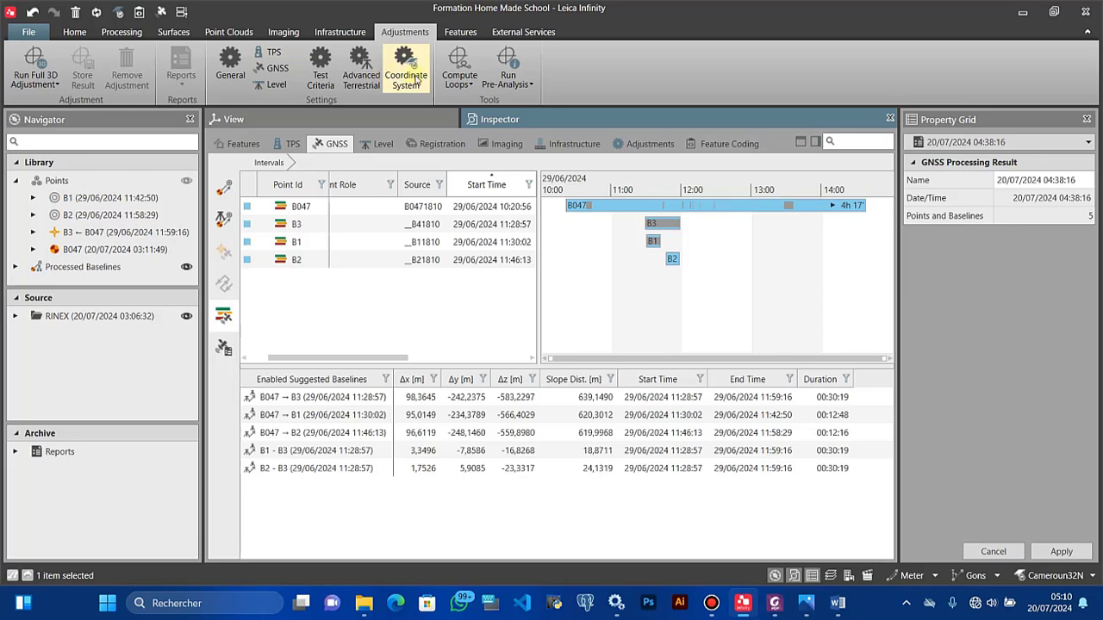
Step: Keep Local Grid with orthometric heights in the Coordinate System settings and confirm
click(405, 70)
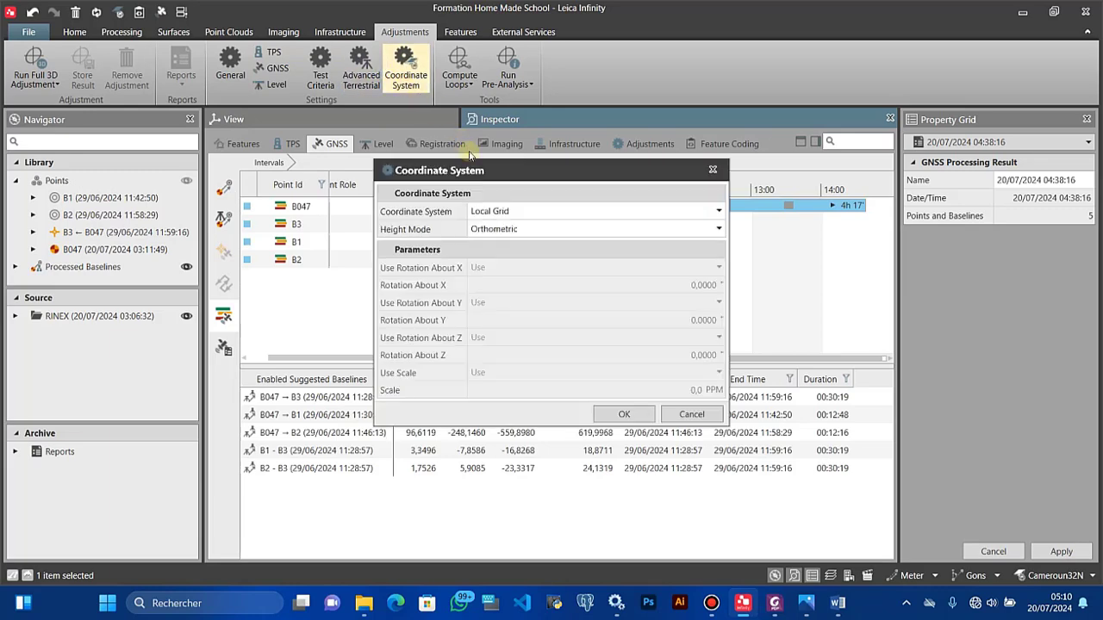
drag(490, 175, 309, 106)
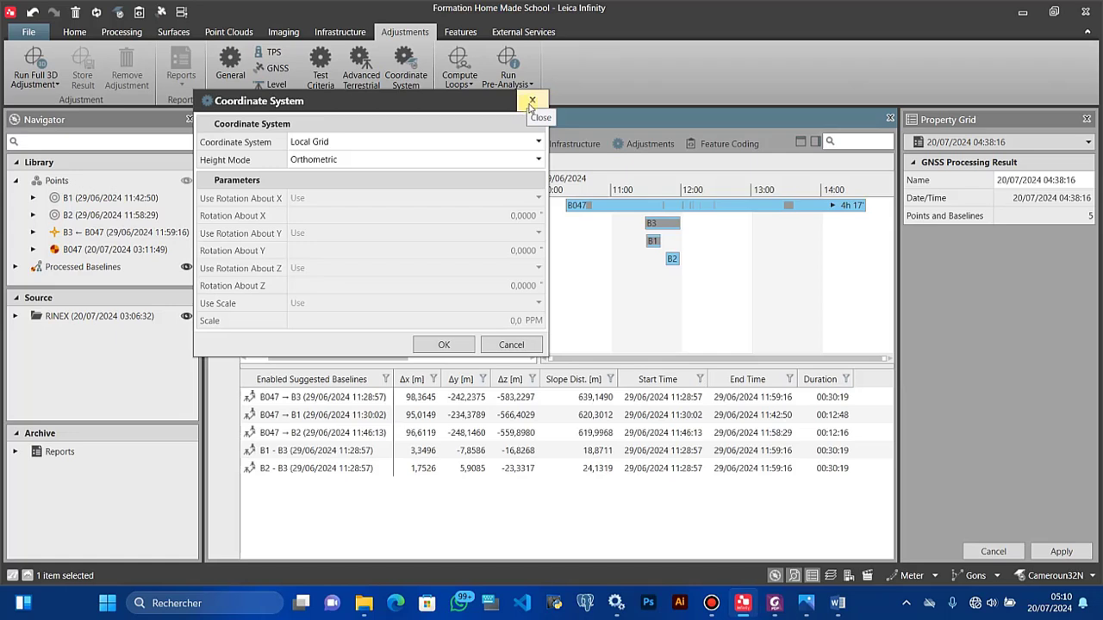
click(531, 104)
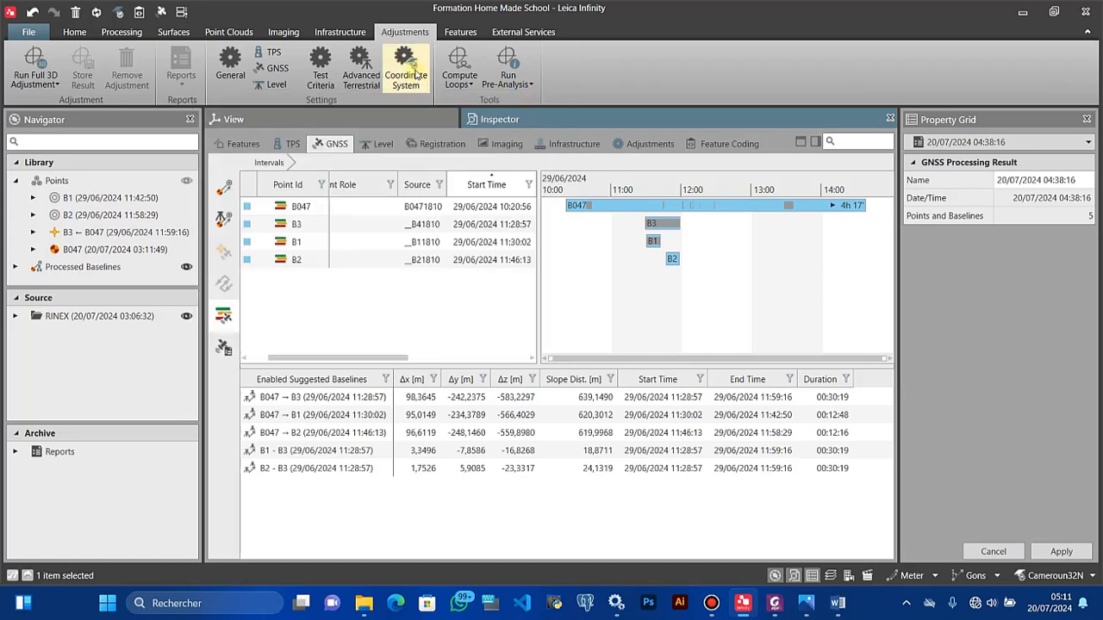
click(405, 69)
click(508, 212)
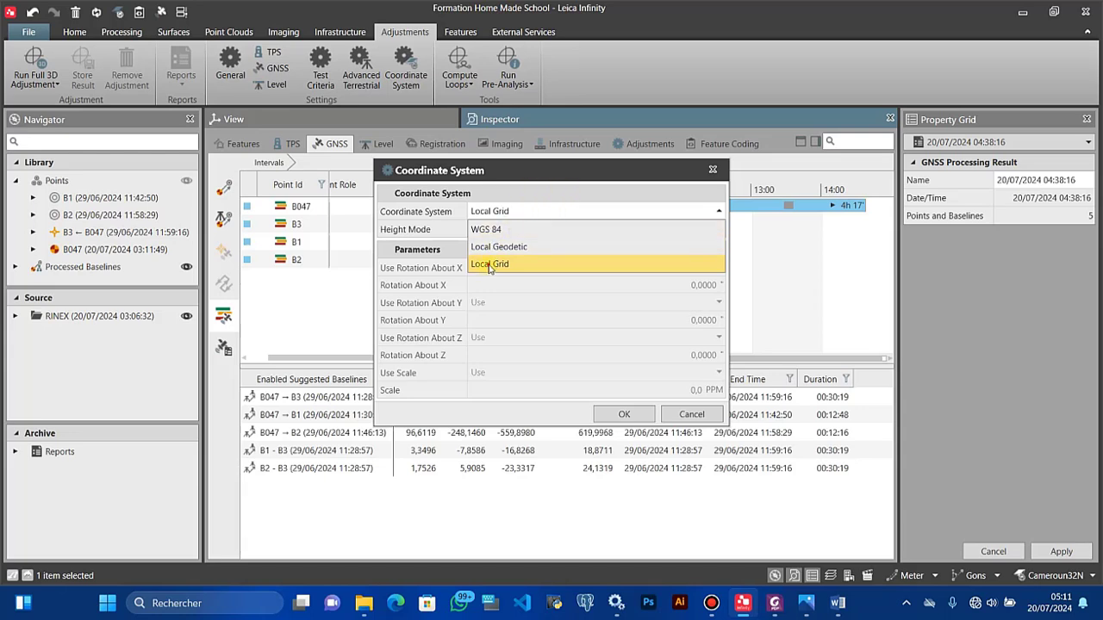
click(490, 264)
click(622, 415)
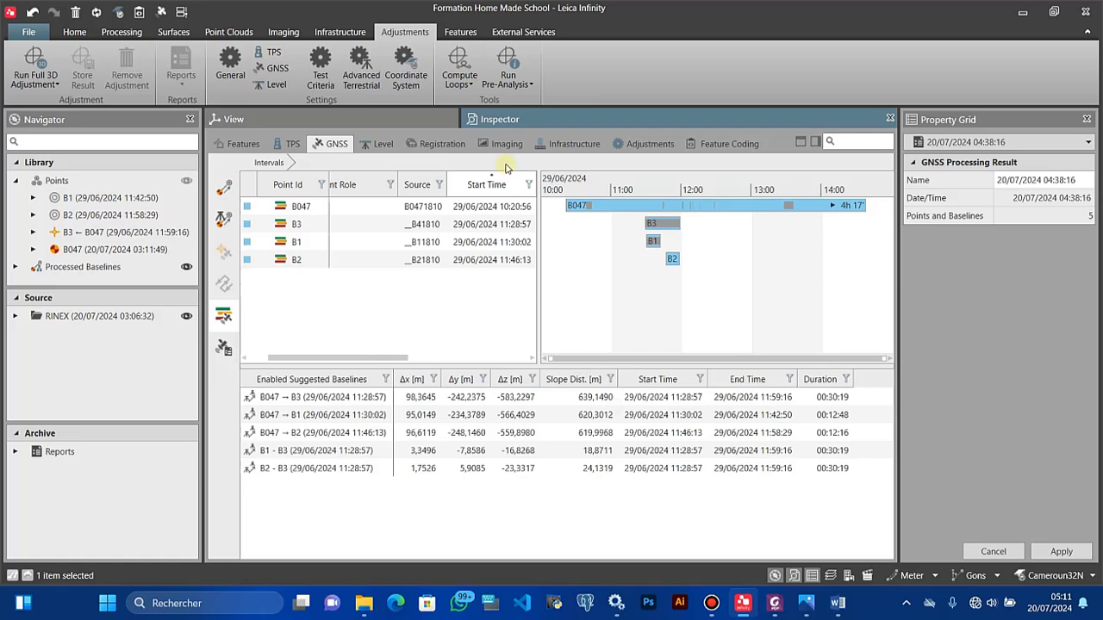
Step: Attempt a network pre-analysis and dismiss its 'Not enough observations available' error
click(508, 78)
click(501, 104)
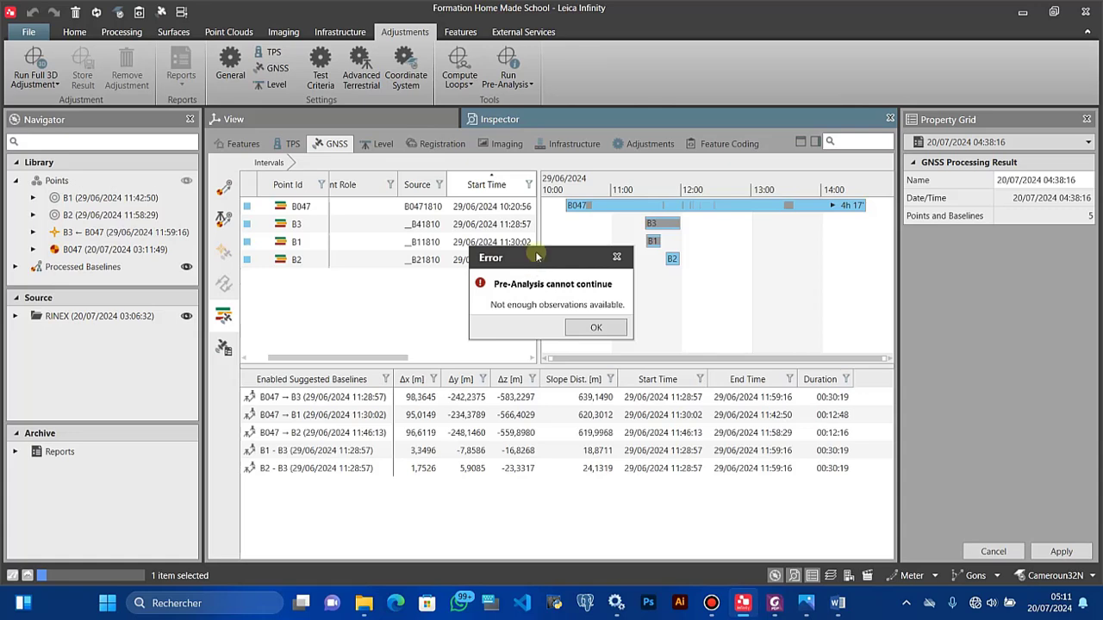
click(595, 327)
Step: Change the adjustment coordinate system from Local Grid to WGS 84 with ellipsoidal heights
click(405, 75)
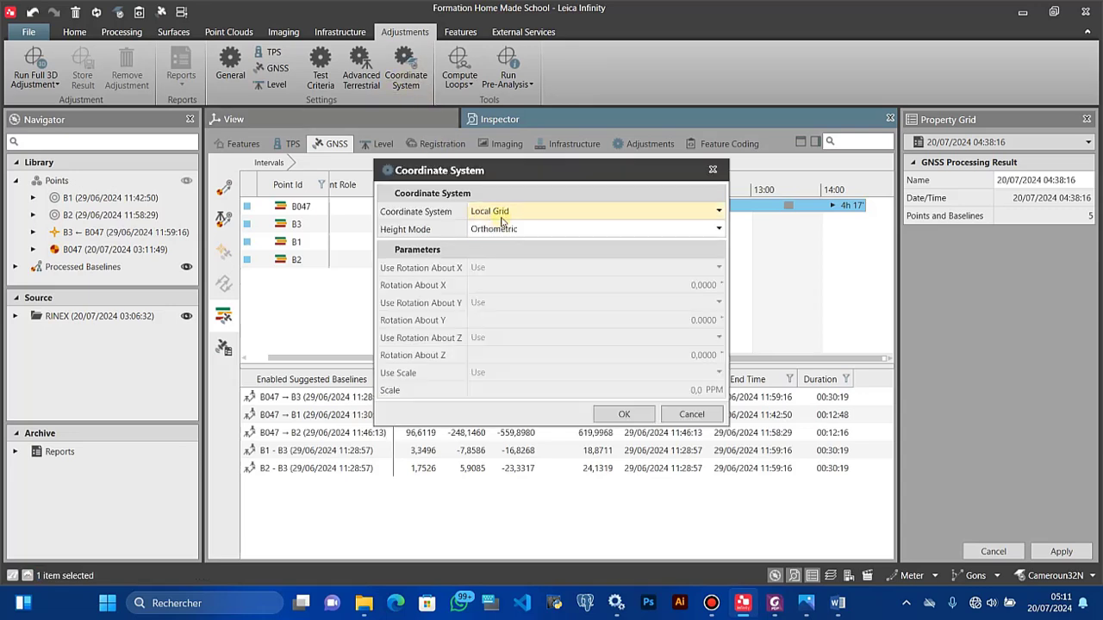
click(493, 212)
click(494, 231)
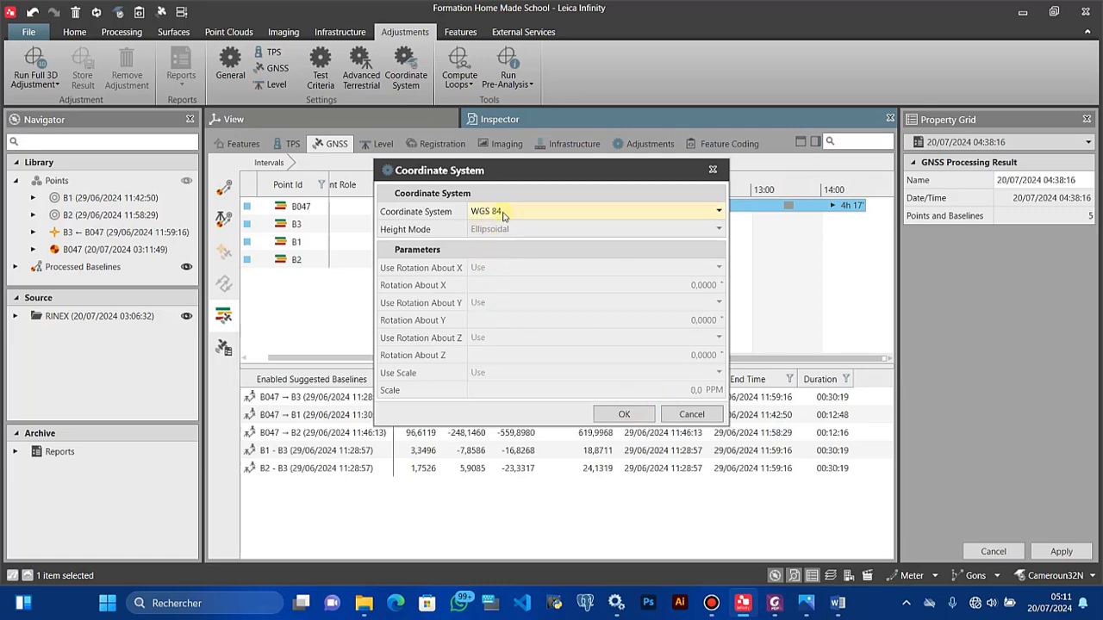
click(621, 417)
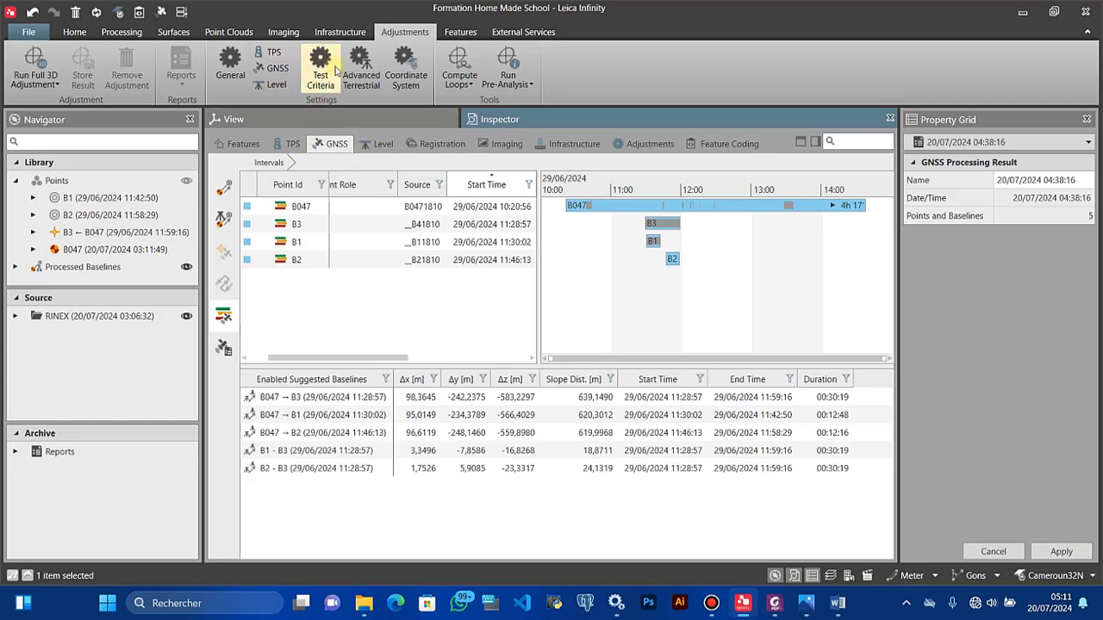
Step: Run a 3D pre-analysis and bring up actions for its Inner Constrained result
click(515, 88)
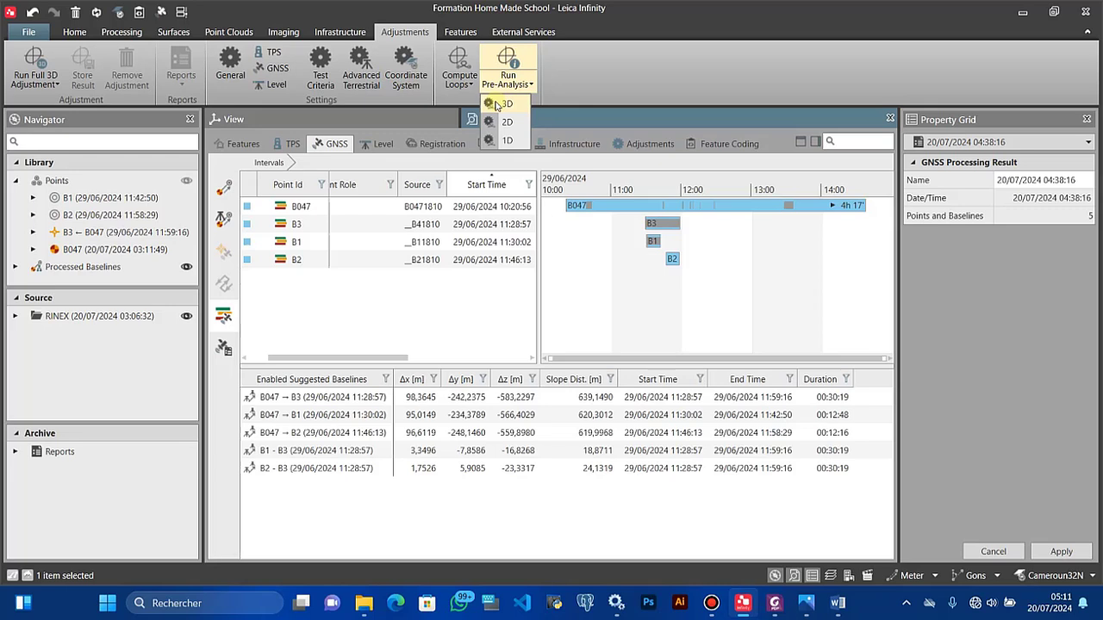
click(497, 104)
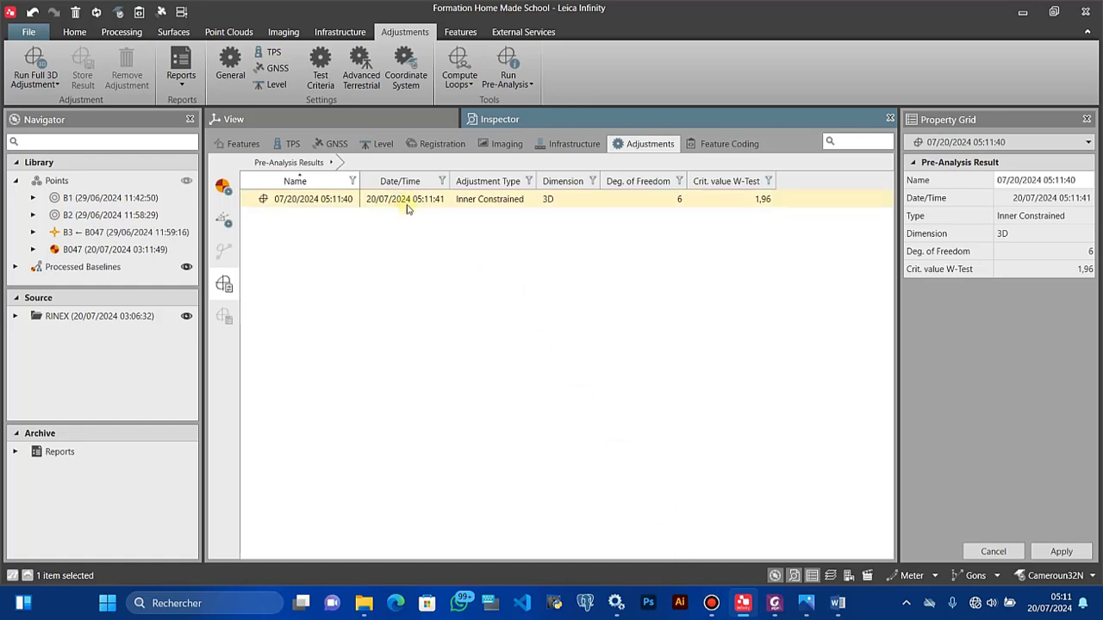
click(485, 203)
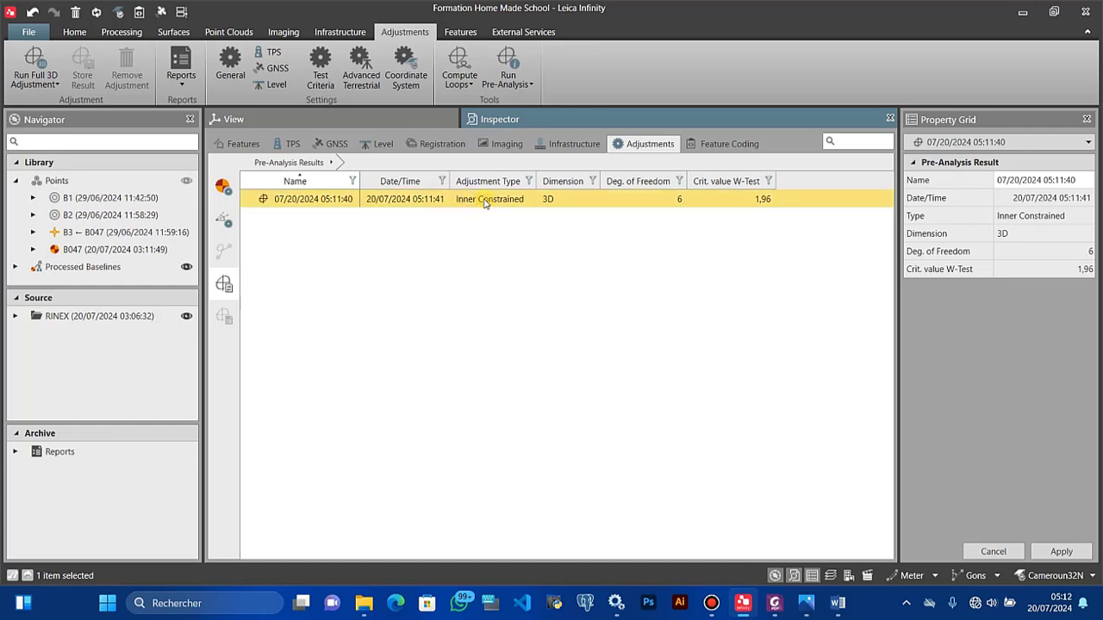
right_click(485, 202)
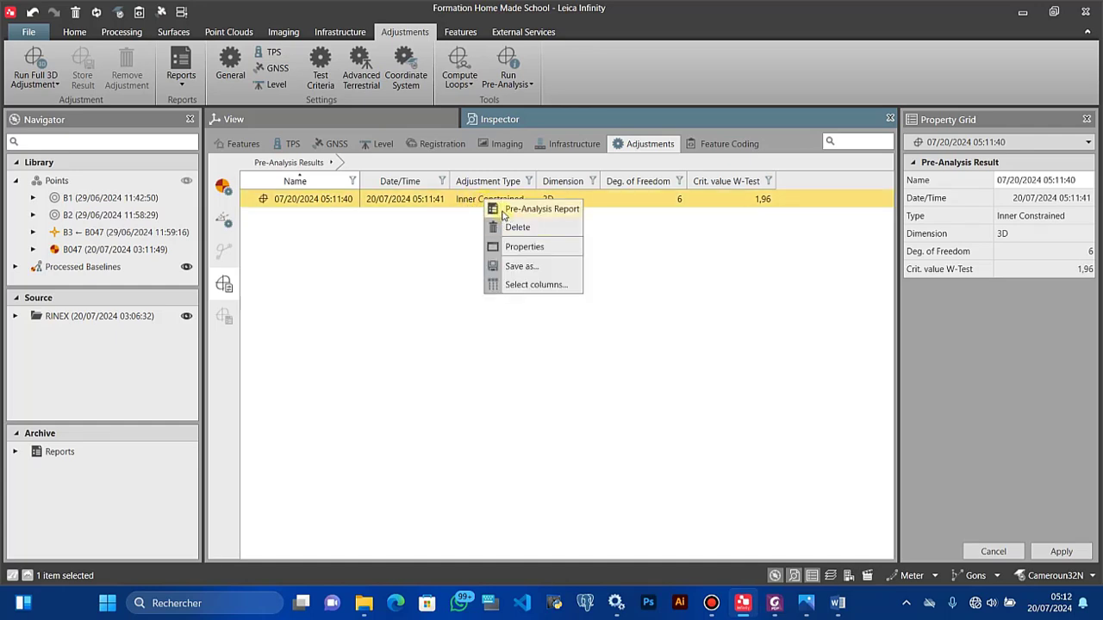
Step: View the Pre-Analysis Report full screen, noting the three-fixed-control-points error, then close it
click(503, 211)
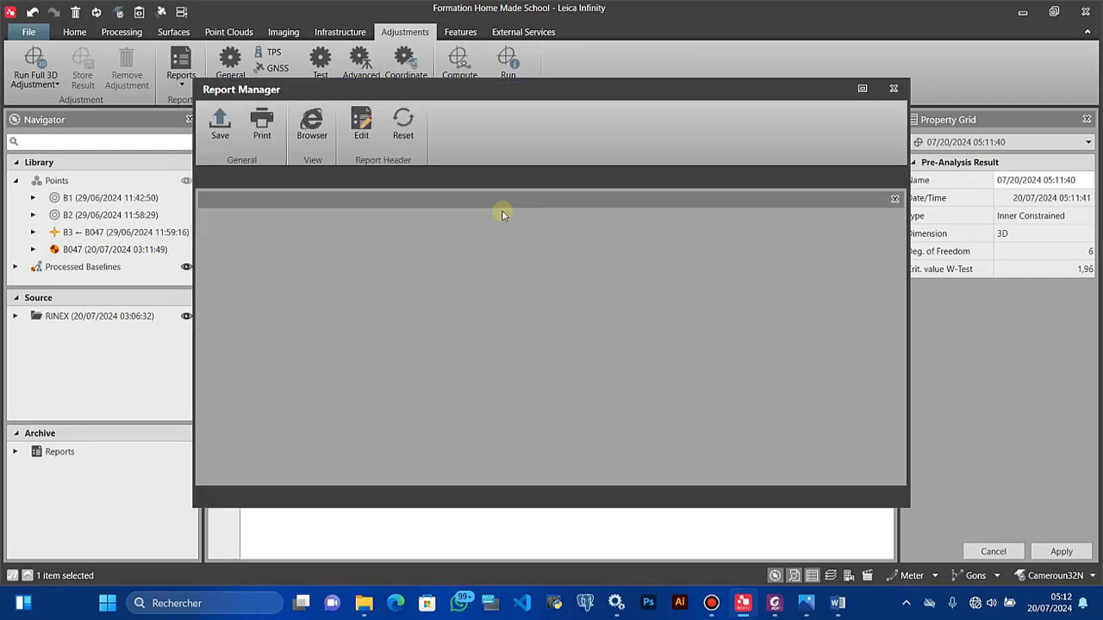
click(862, 89)
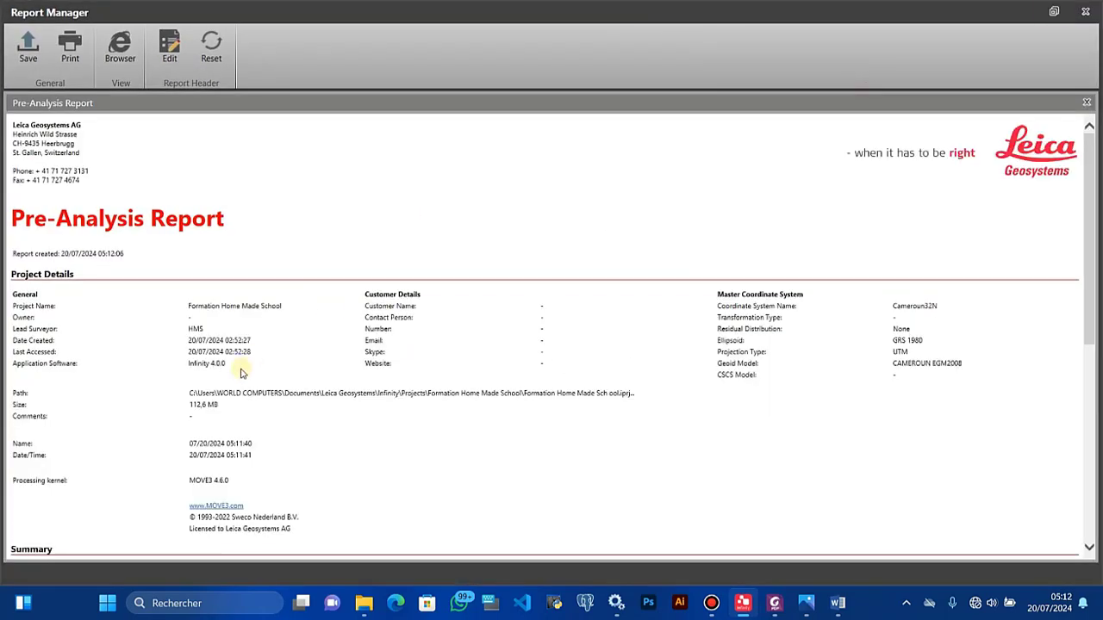
scroll(238, 369, down, 5)
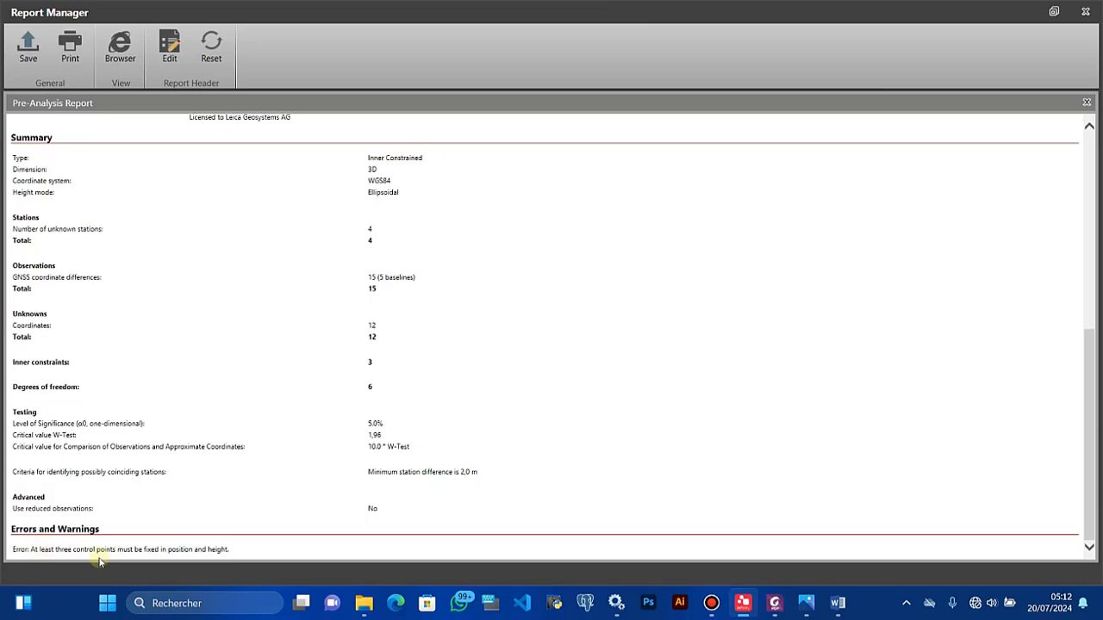
scroll(146, 529, up, 3)
scroll(146, 529, down, 3)
click(1083, 16)
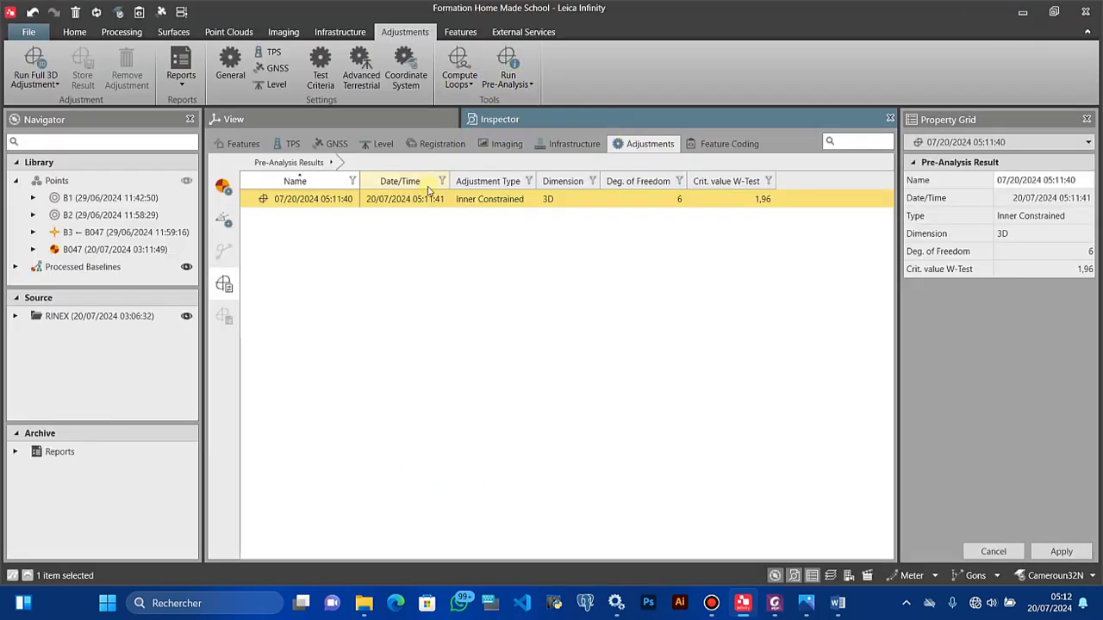
Step: Compute 3D GNSS loops and open the Loops and Misclosures Report for the Computed Loops Result
click(462, 88)
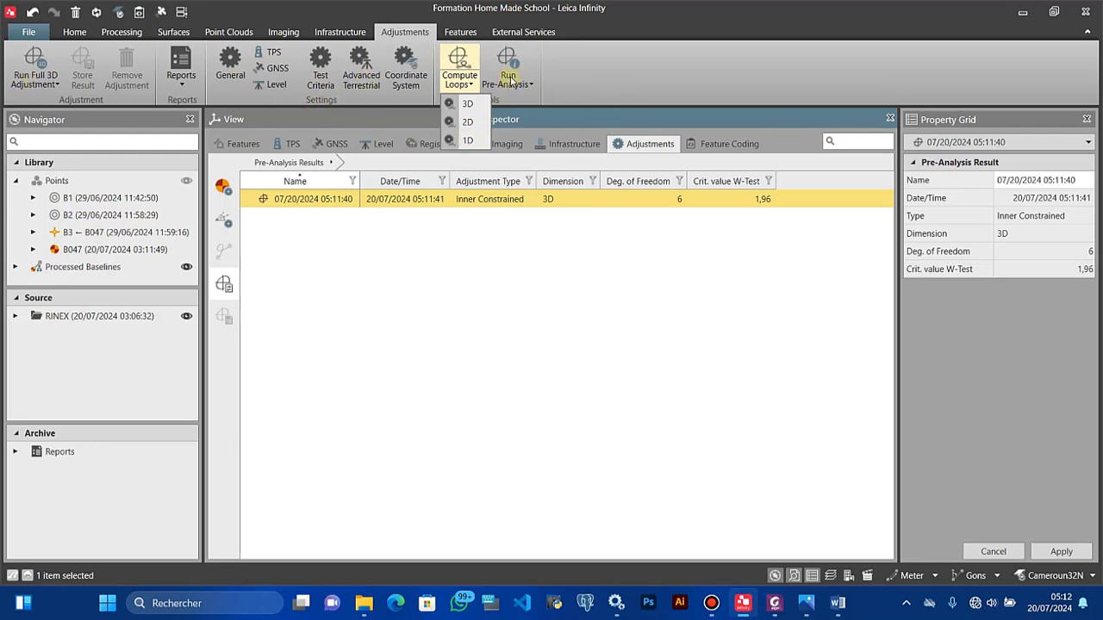
click(468, 104)
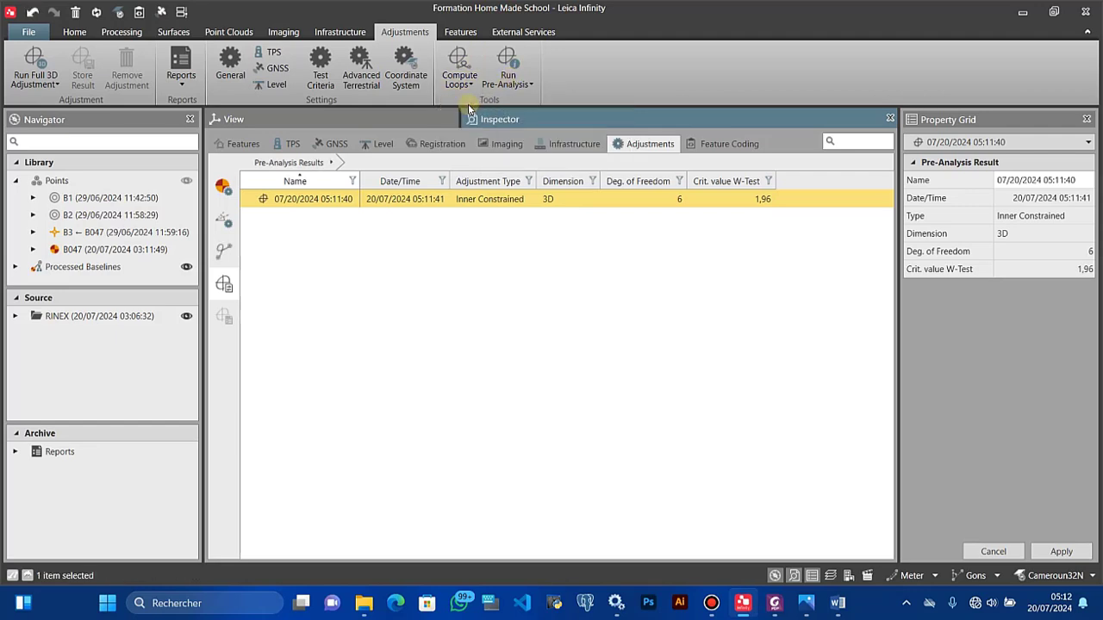
click(337, 200)
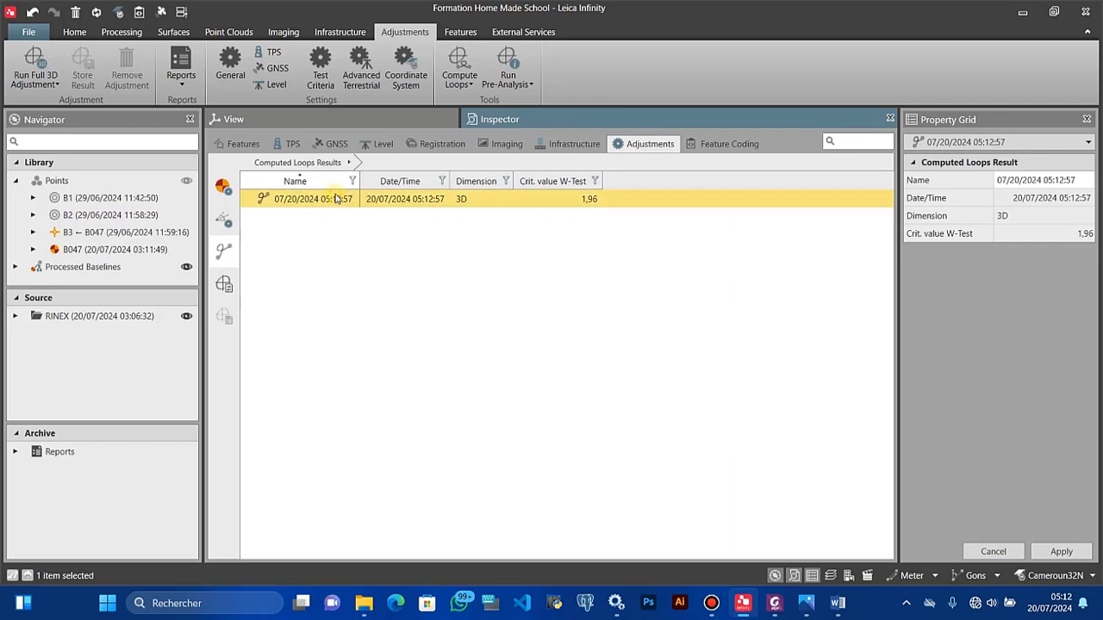
right_click(338, 204)
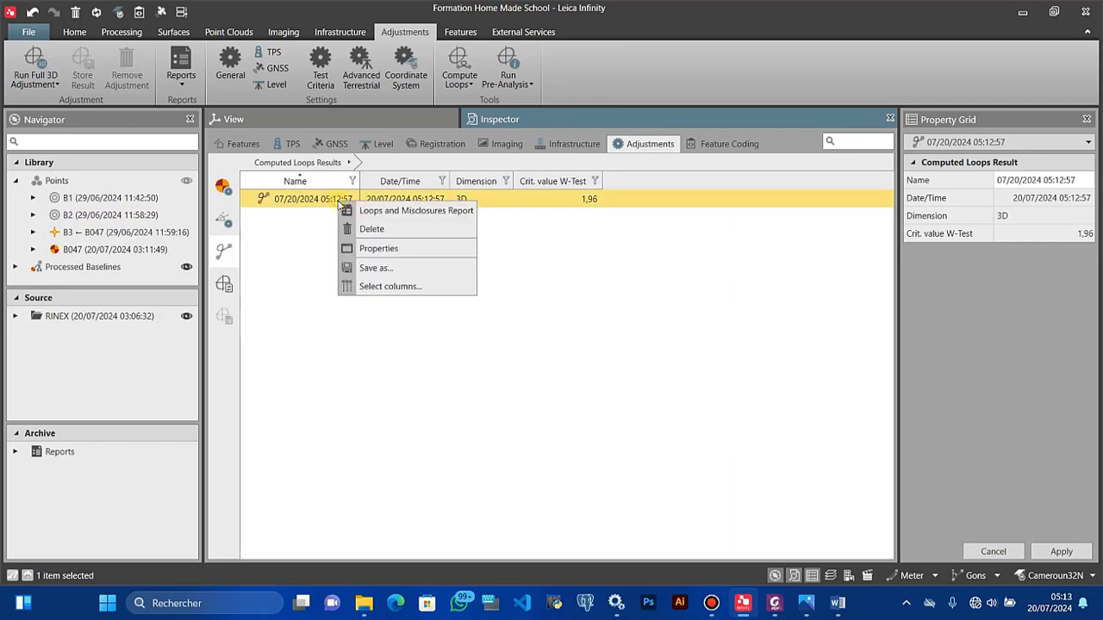
click(293, 230)
right_click(317, 202)
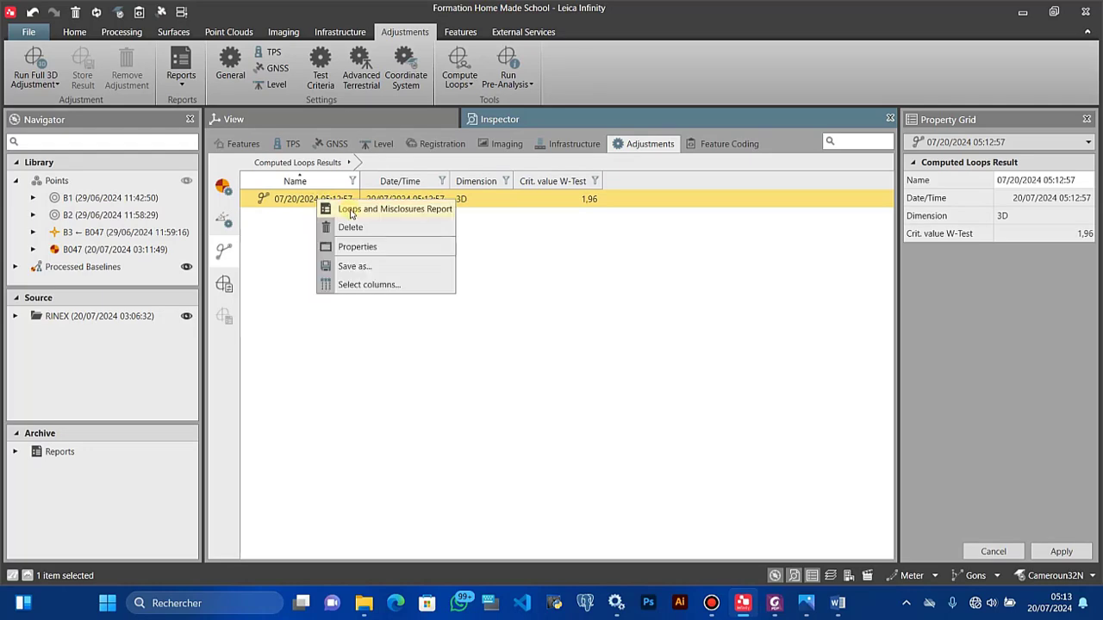
click(351, 211)
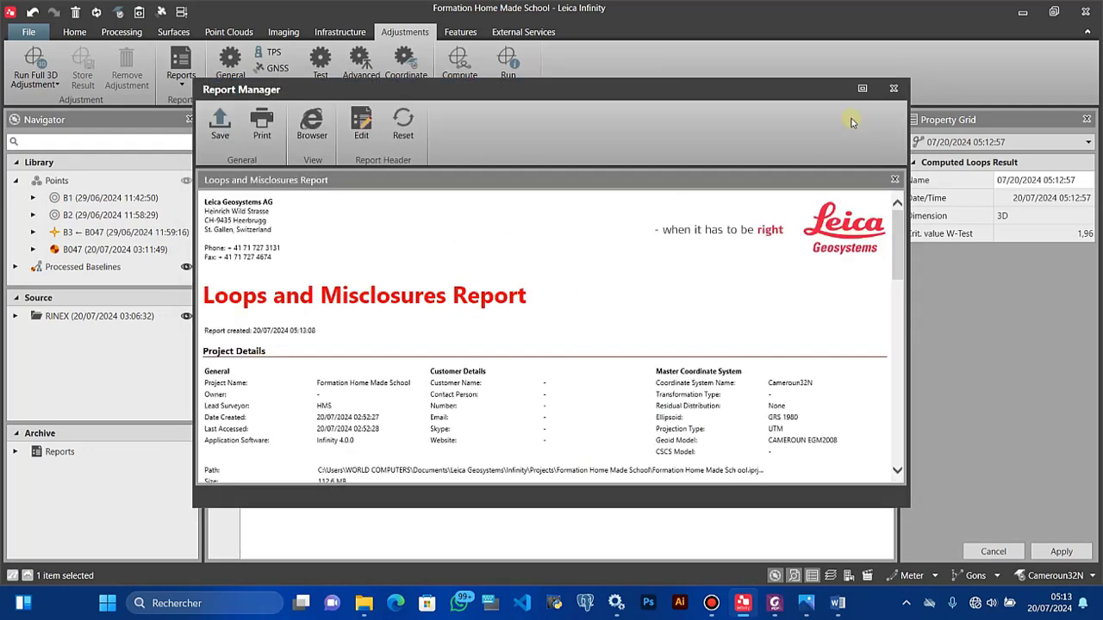
Step: Review the Loop 1 and Loop 2 misclosure and W-Test tables full screen, then close the report
click(864, 86)
scroll(297, 362, down, 10)
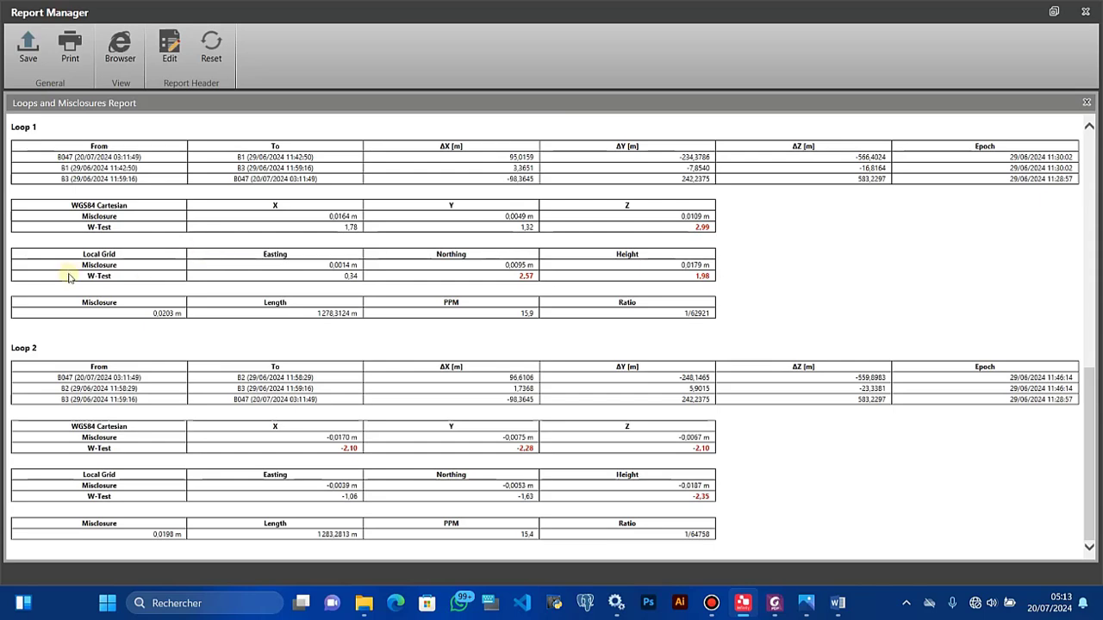
scroll(82, 273, up, 5)
scroll(81, 273, down, 5)
click(1086, 12)
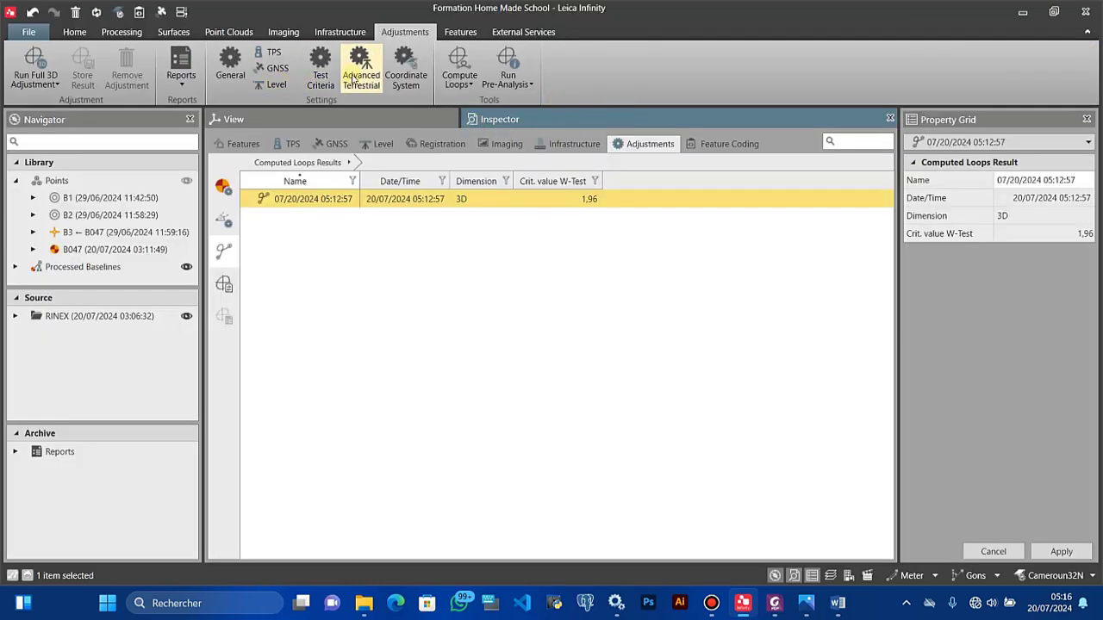
Step: In GNSS Accuracy Information, use default centring/height error settings for all observations
click(288, 68)
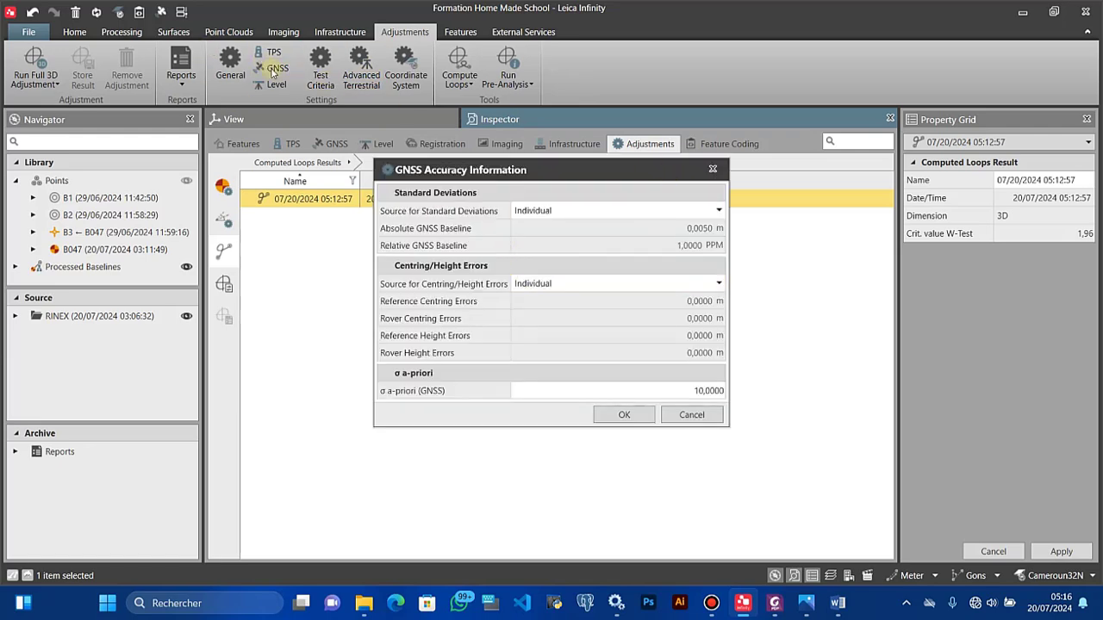
mouse_move(435, 289)
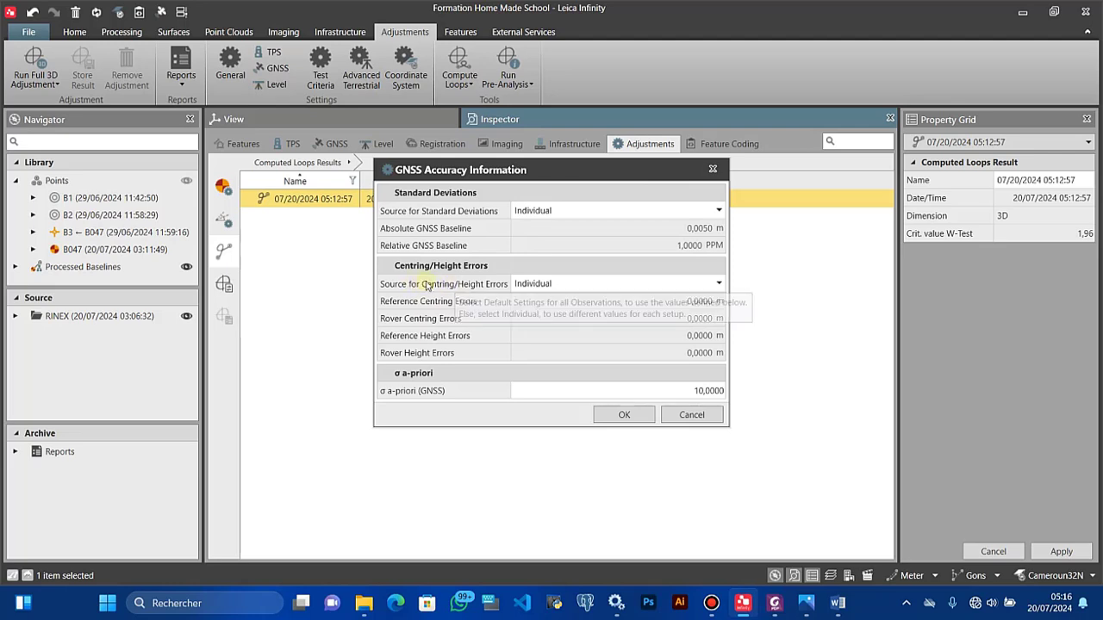
click(549, 288)
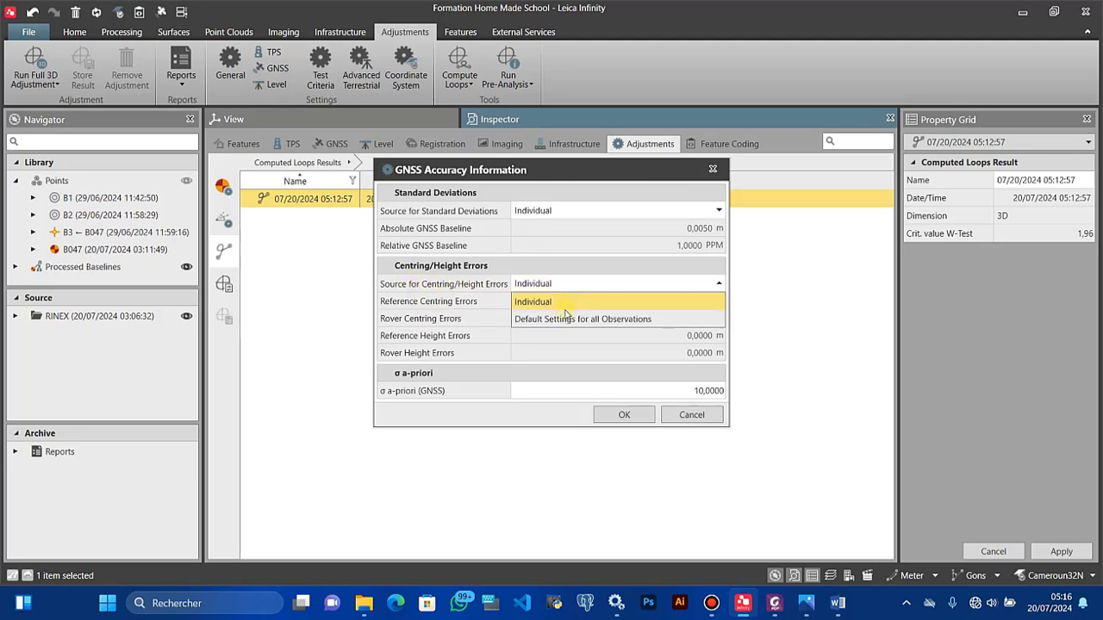
click(564, 319)
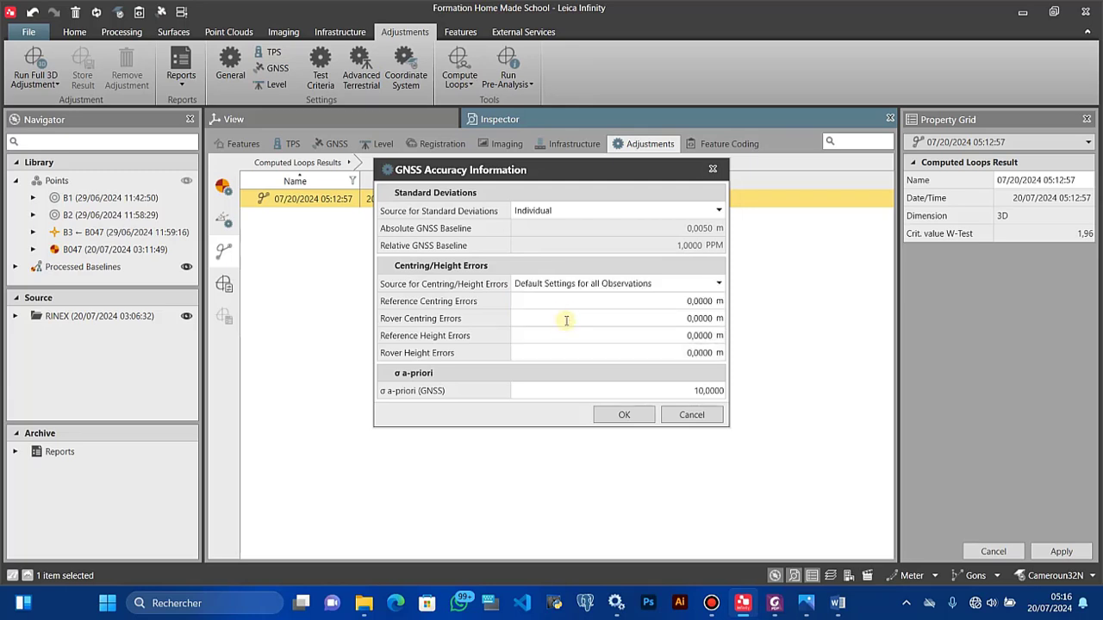
Step: Set the reference and rover centring and height errors all to 0,0050 m
click(708, 301)
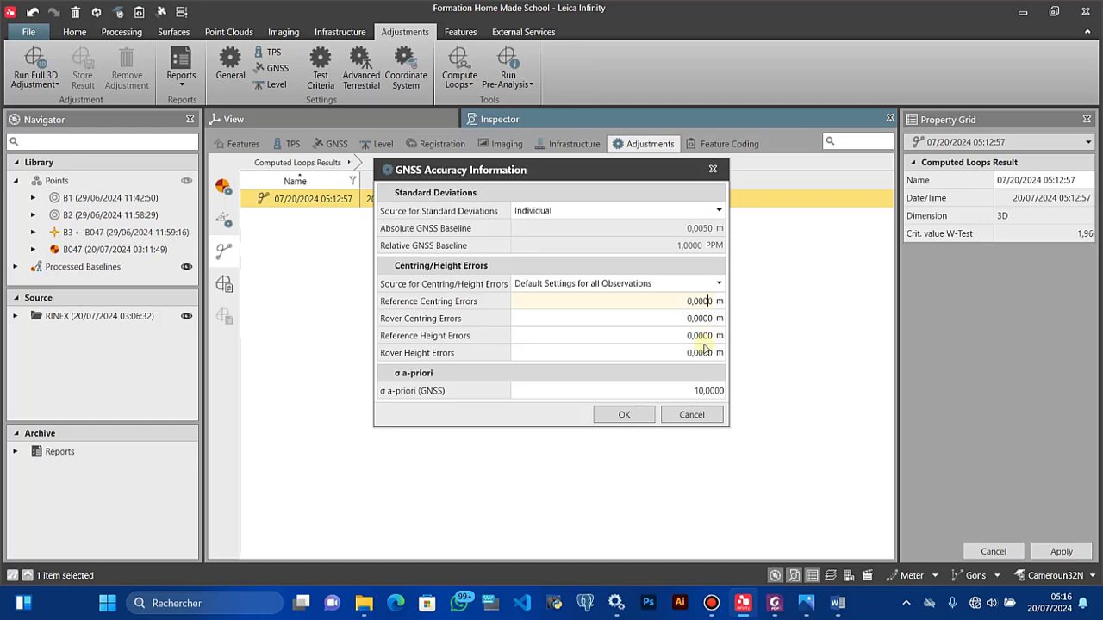
key(BackSpace)
text(5)
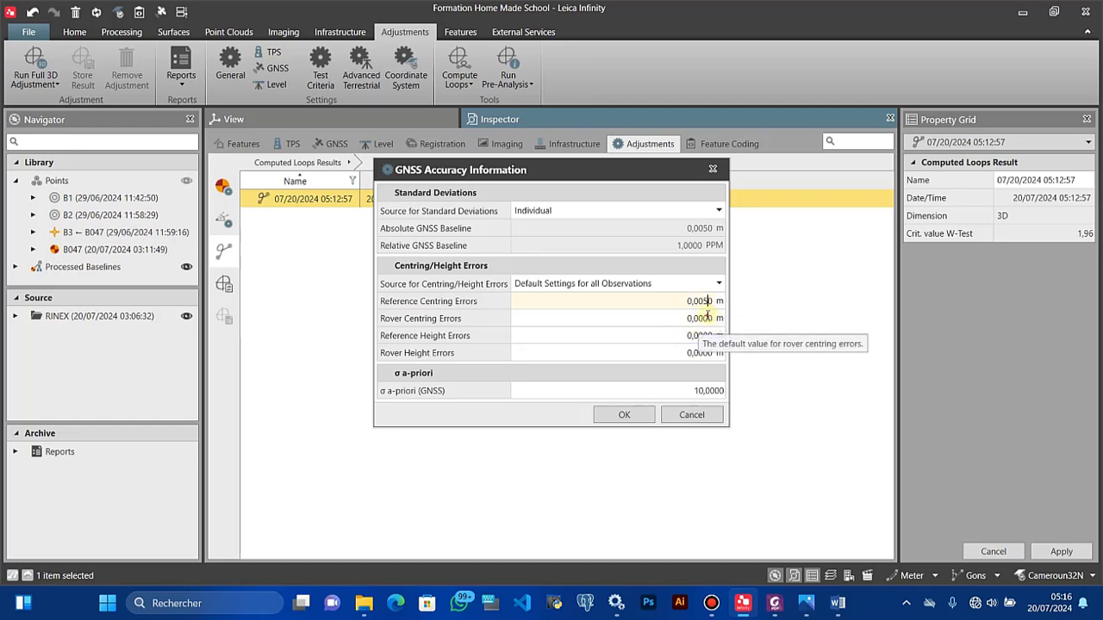
click(706, 317)
key(BackSpace)
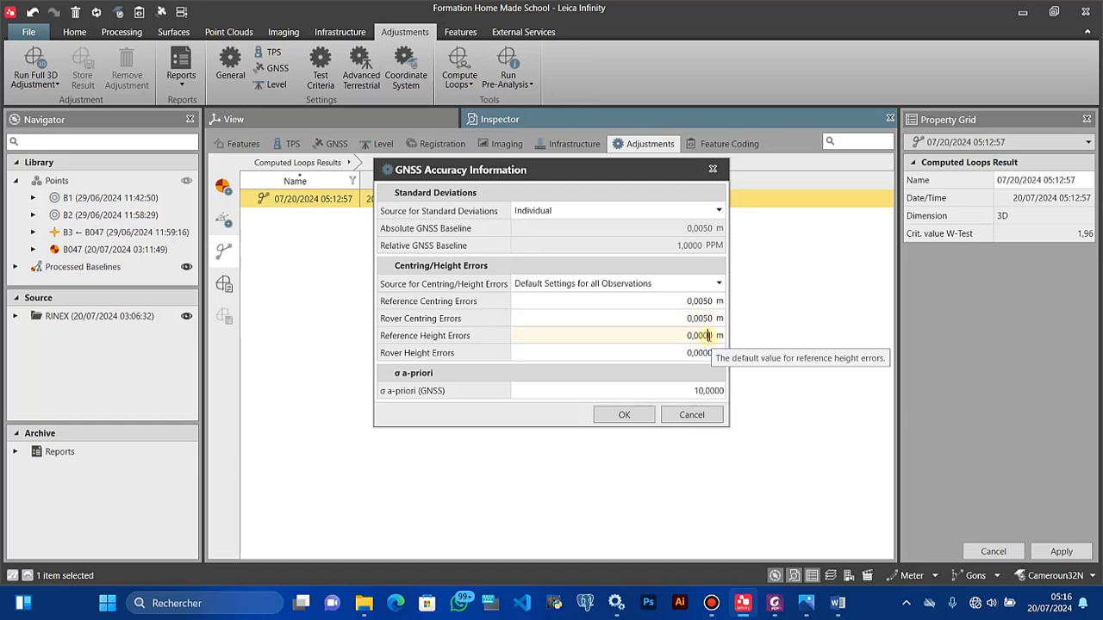
click(708, 336)
key(BackSpace)
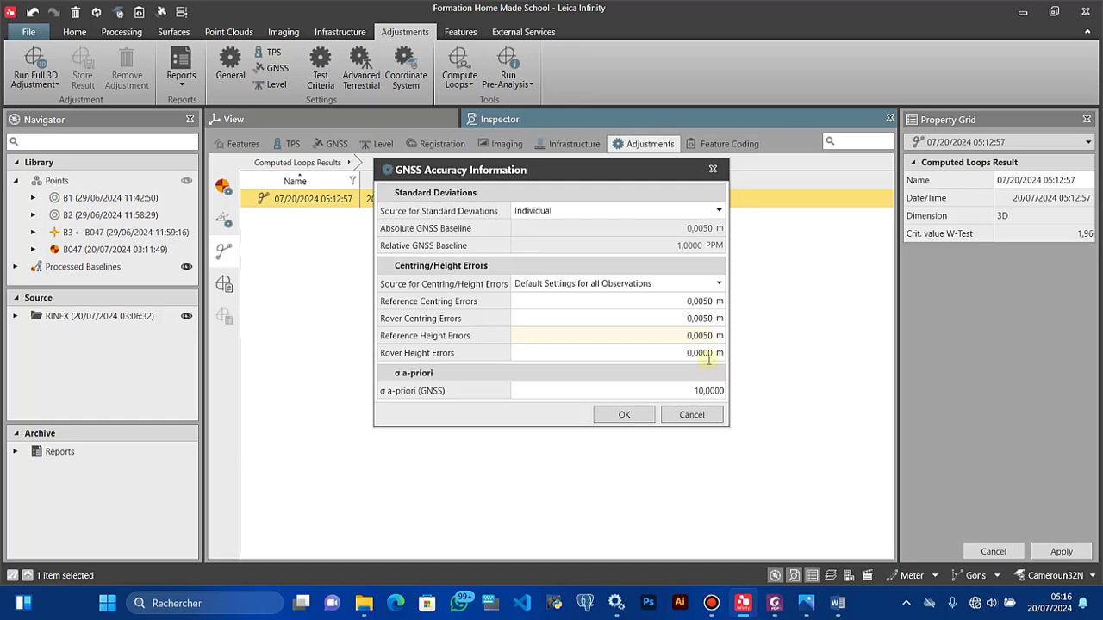
click(707, 354)
key(BackSpace)
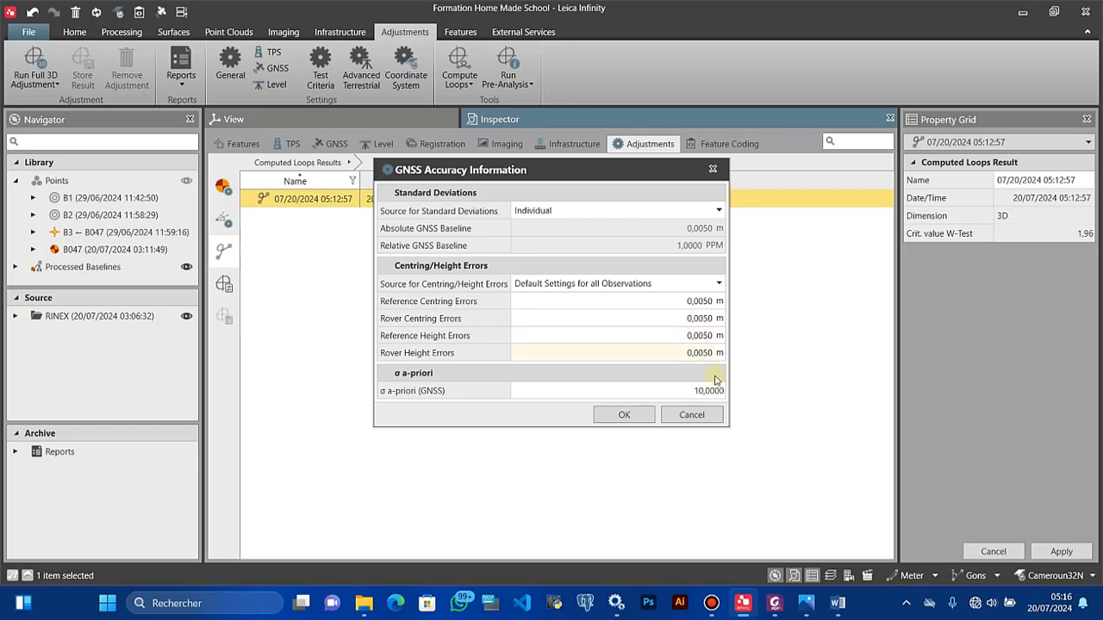
click(629, 415)
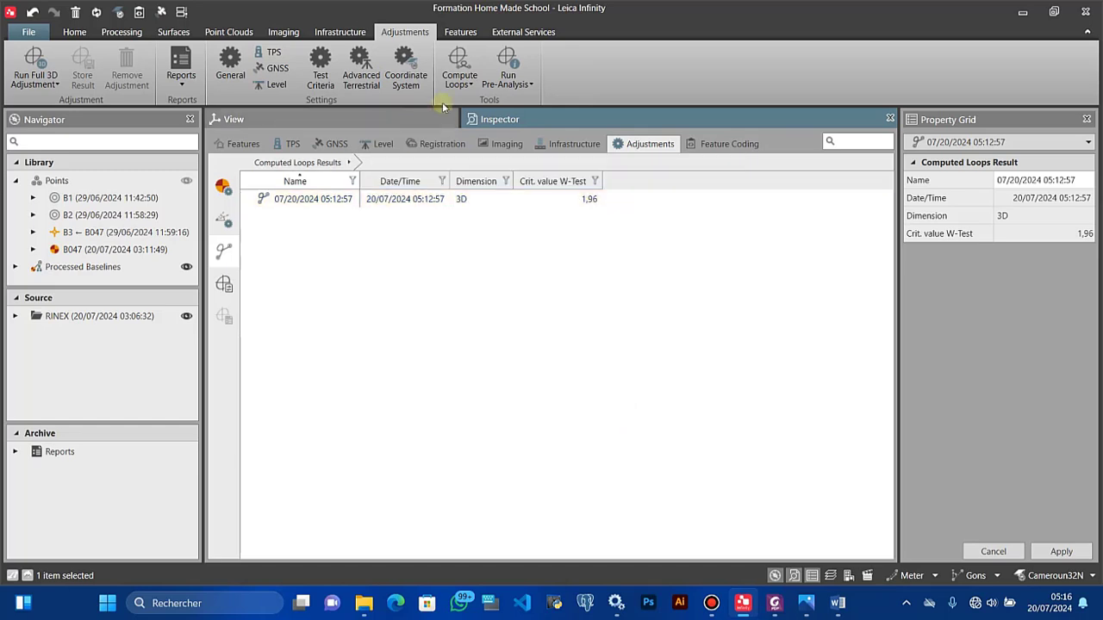
Step: Compute a new 3D loop result and bring up its actions
click(465, 84)
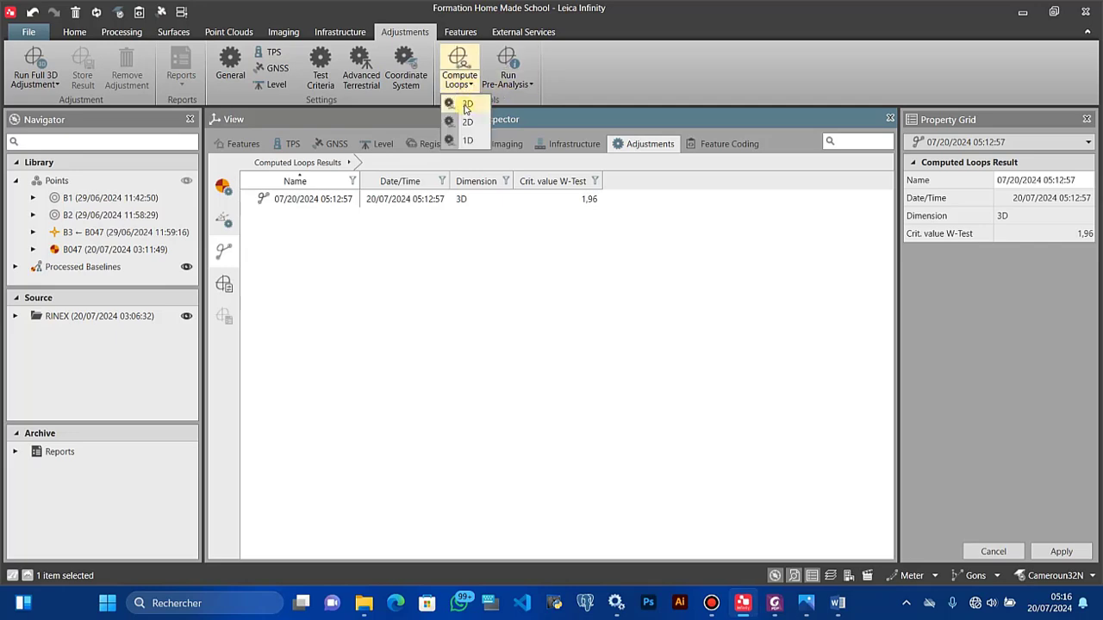
click(465, 105)
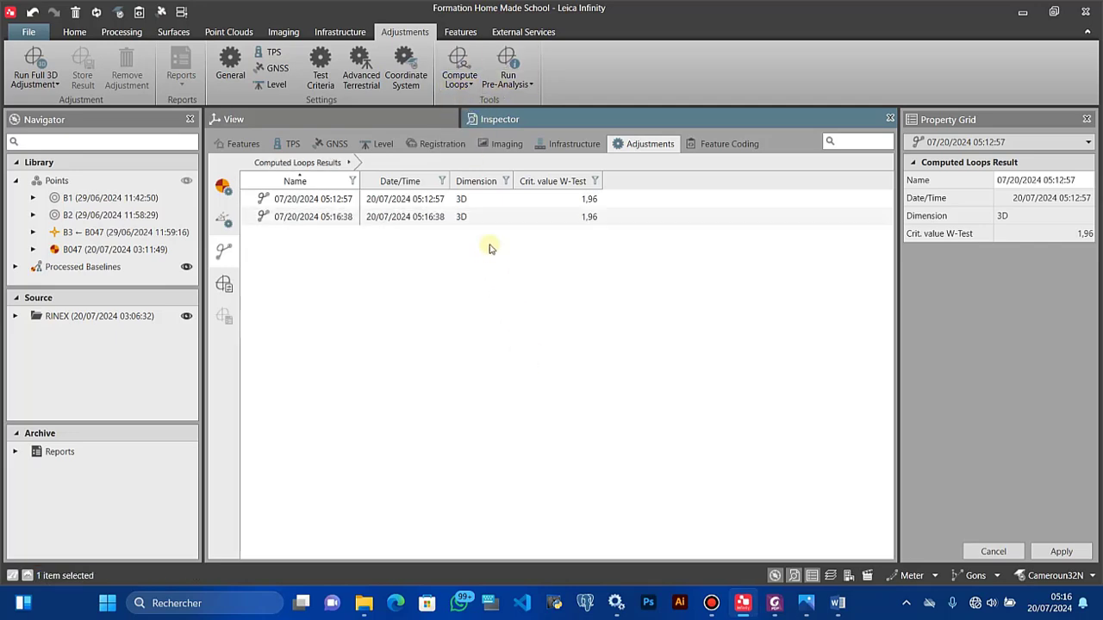
right_click(485, 218)
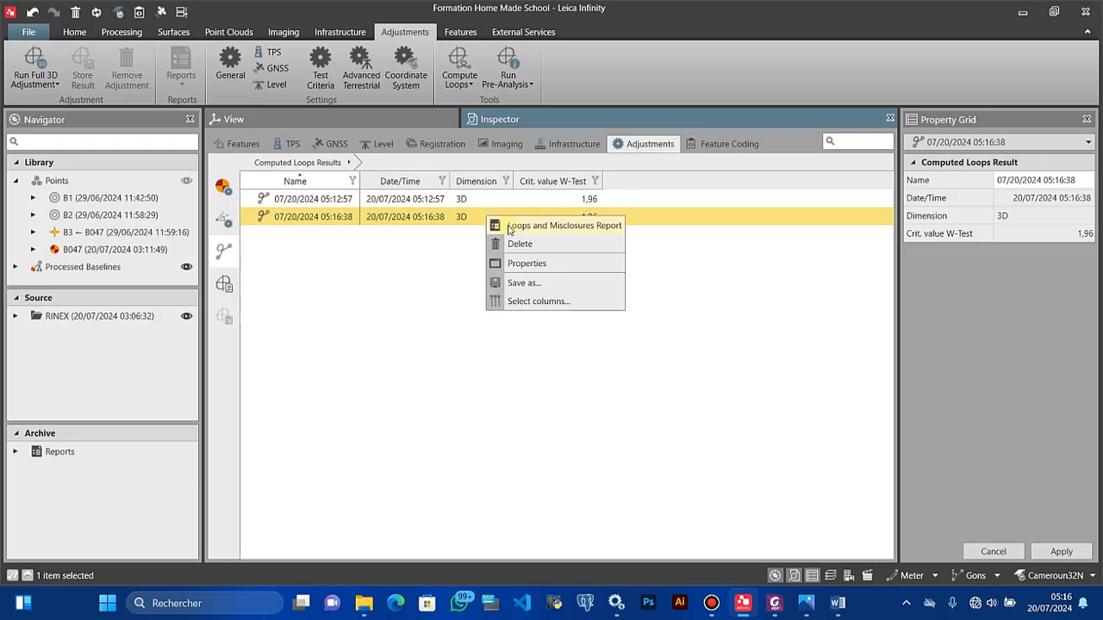
click(510, 226)
scroll(458, 336, down, 15)
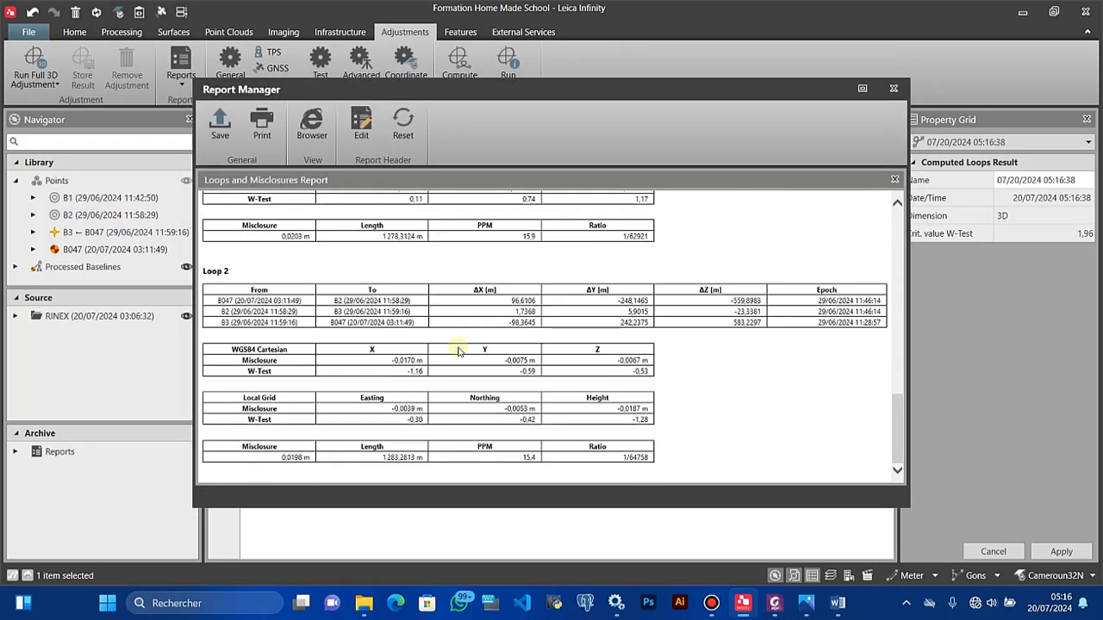
scroll(457, 349, up, 15)
click(862, 88)
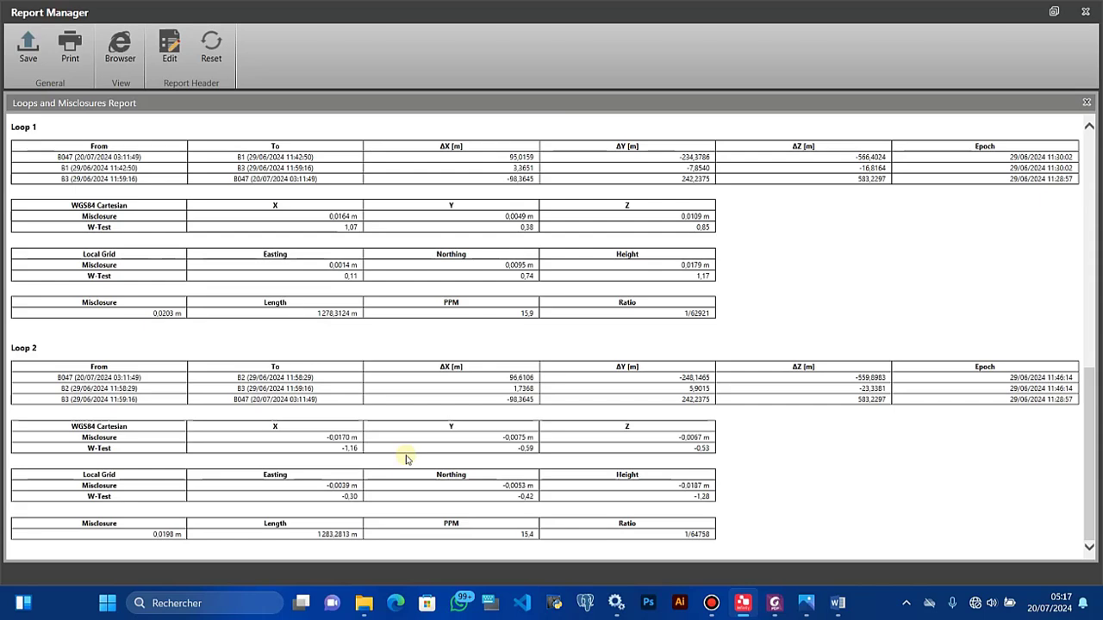
scroll(135, 350, up, 4)
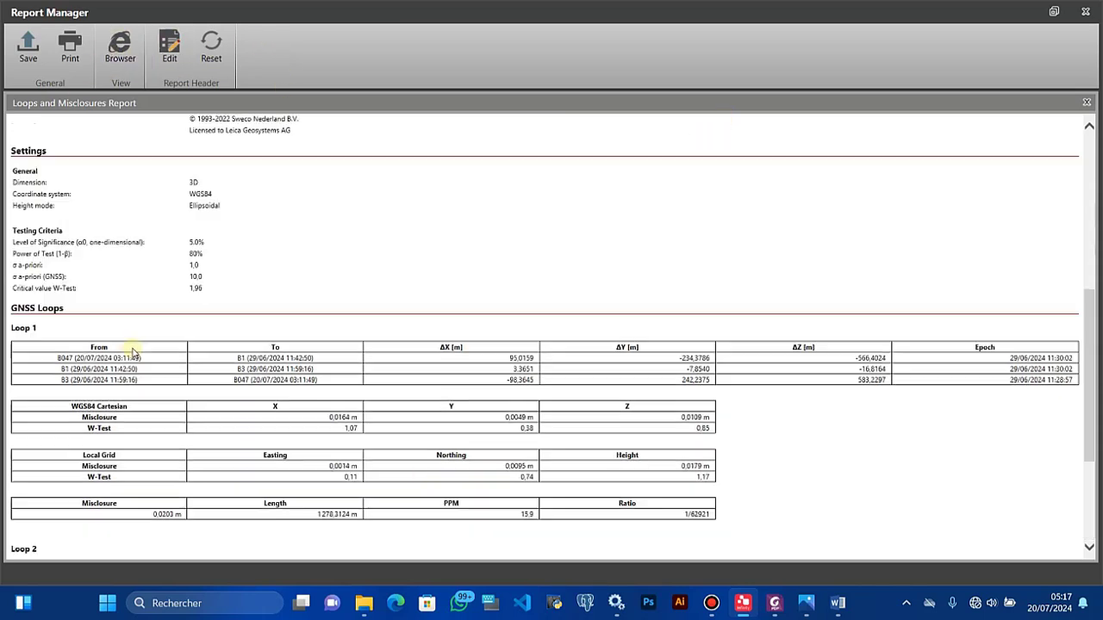
scroll(139, 353, down, 4)
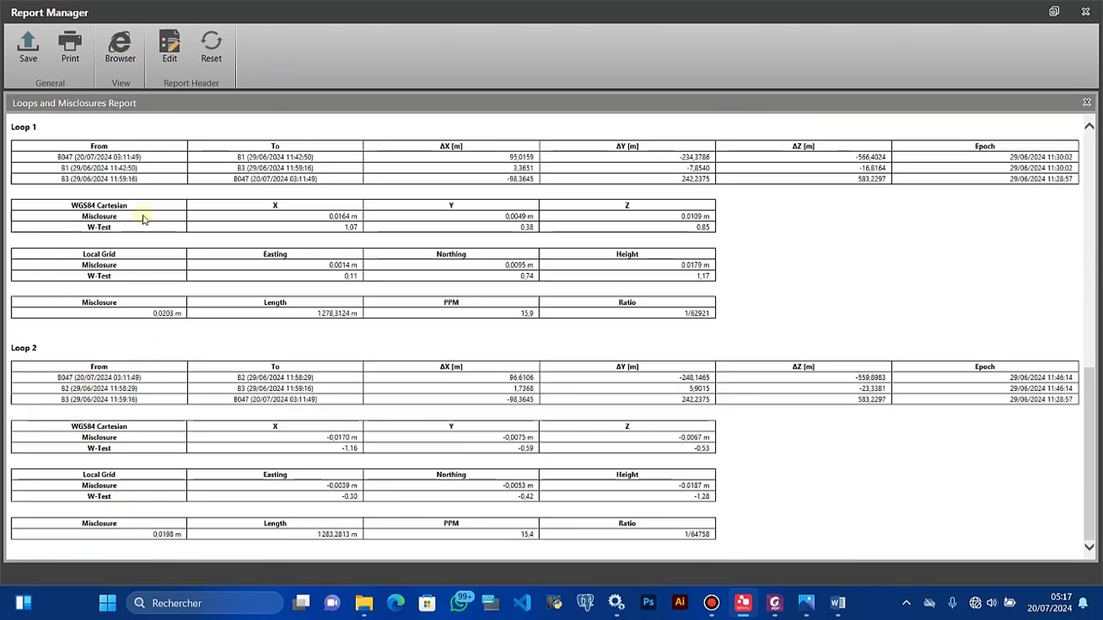
click(1085, 12)
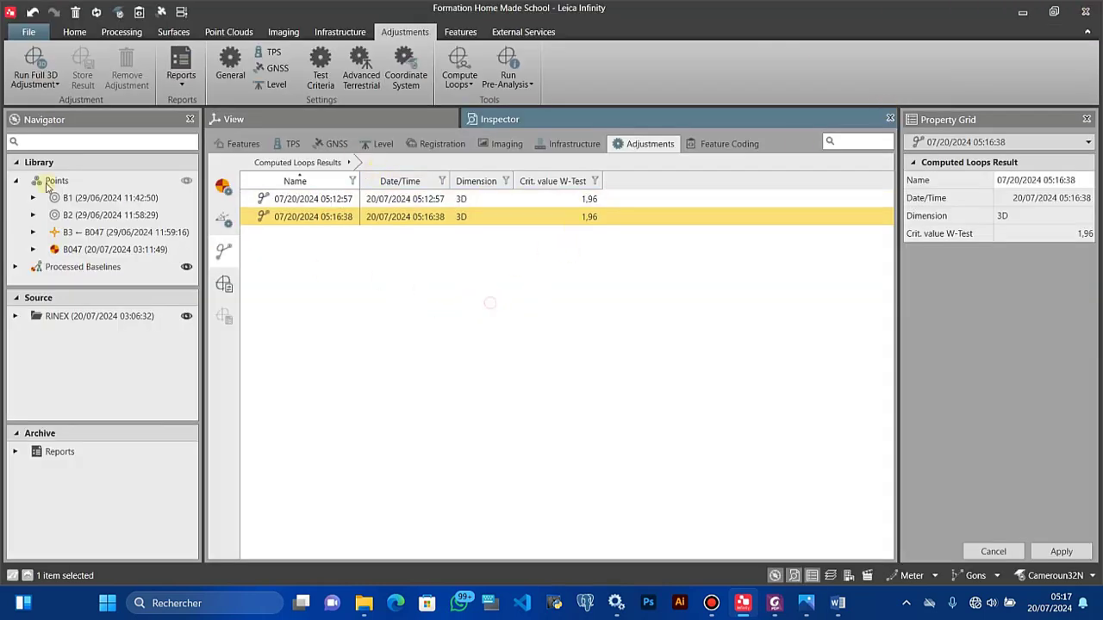
Step: Run a full 3D network adjustment and bring up actions for the new Inner Constrained result
click(41, 89)
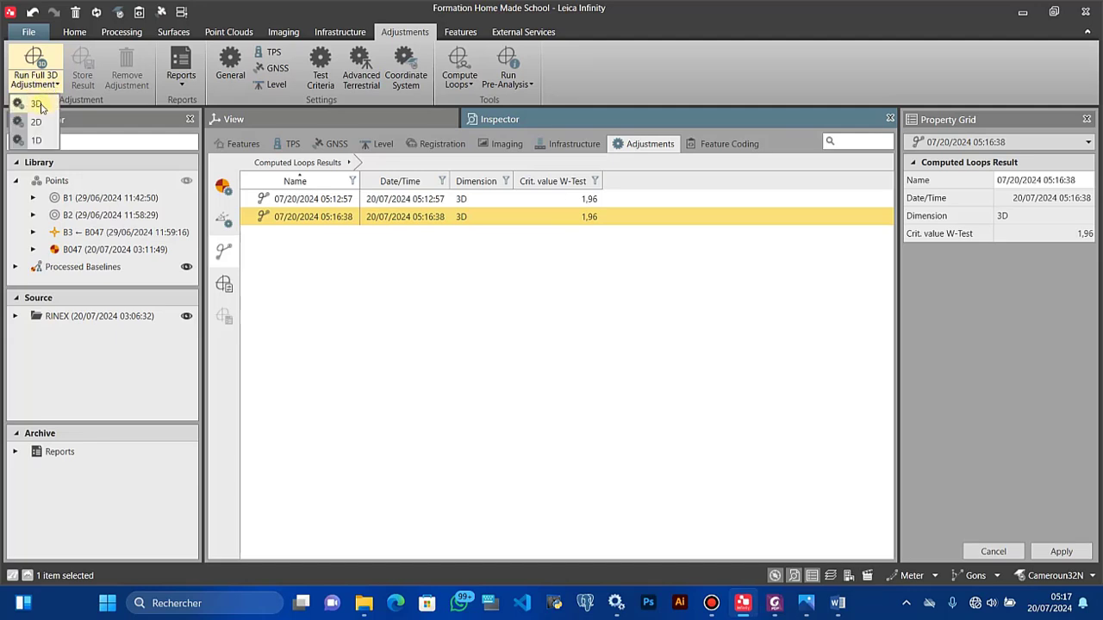
click(39, 106)
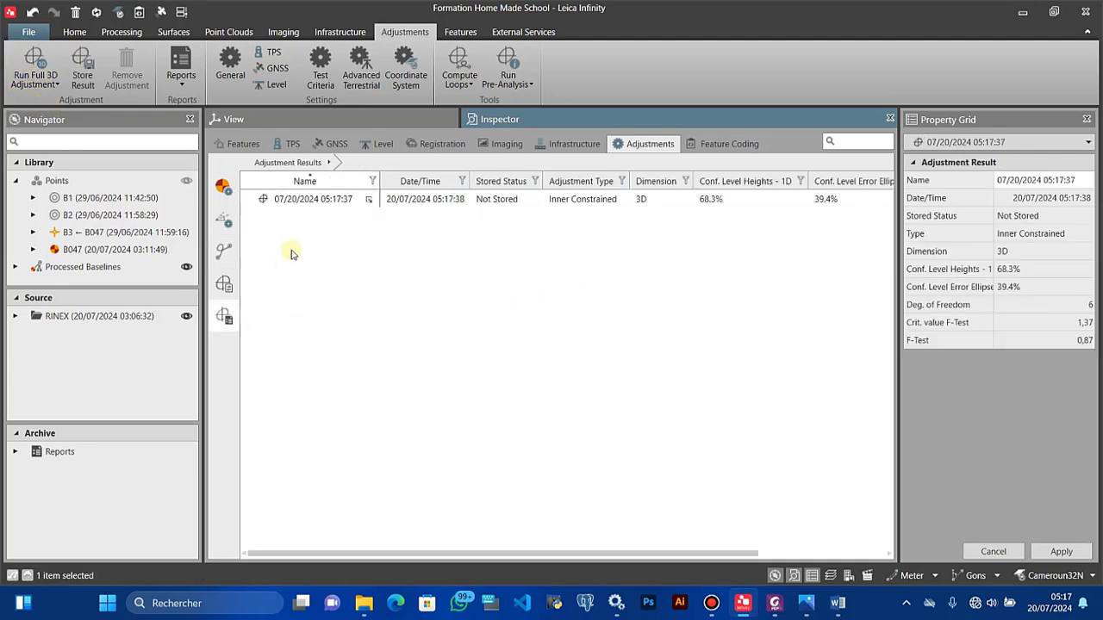
click(306, 200)
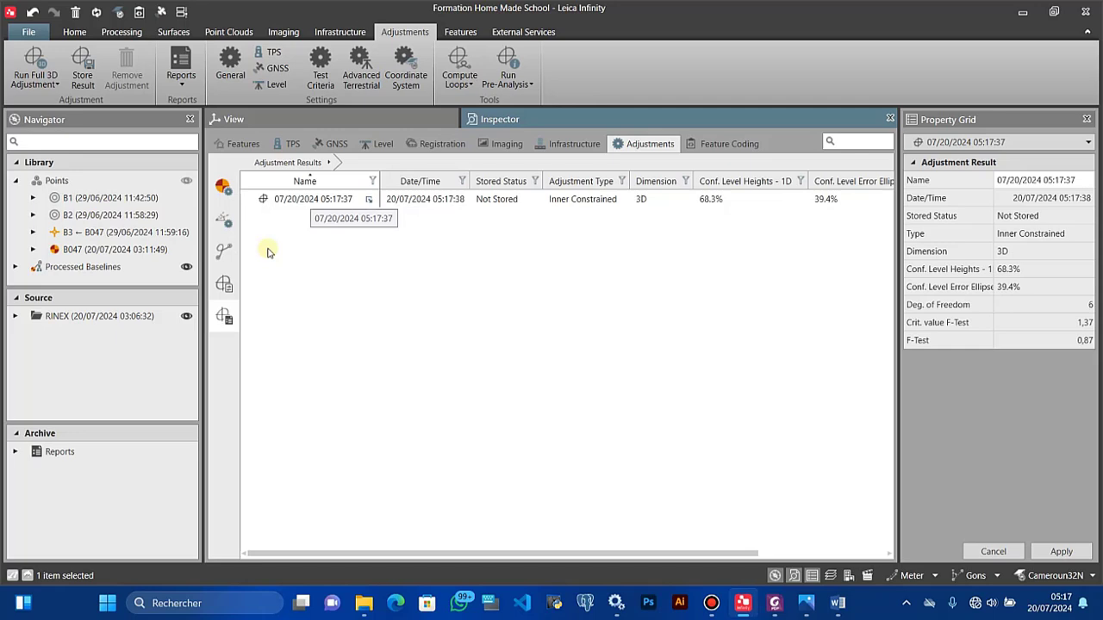
right_click(323, 201)
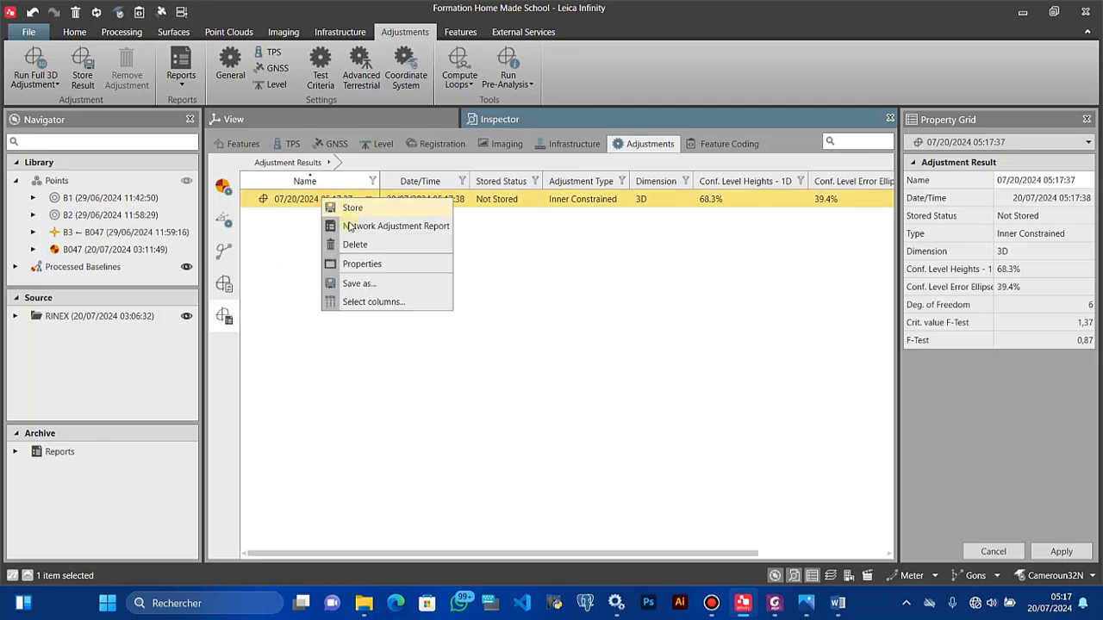
Step: View the Network Adjustment Report full screen, scrolling to adjusted coordinates of B047, B1, B2, B3
click(352, 230)
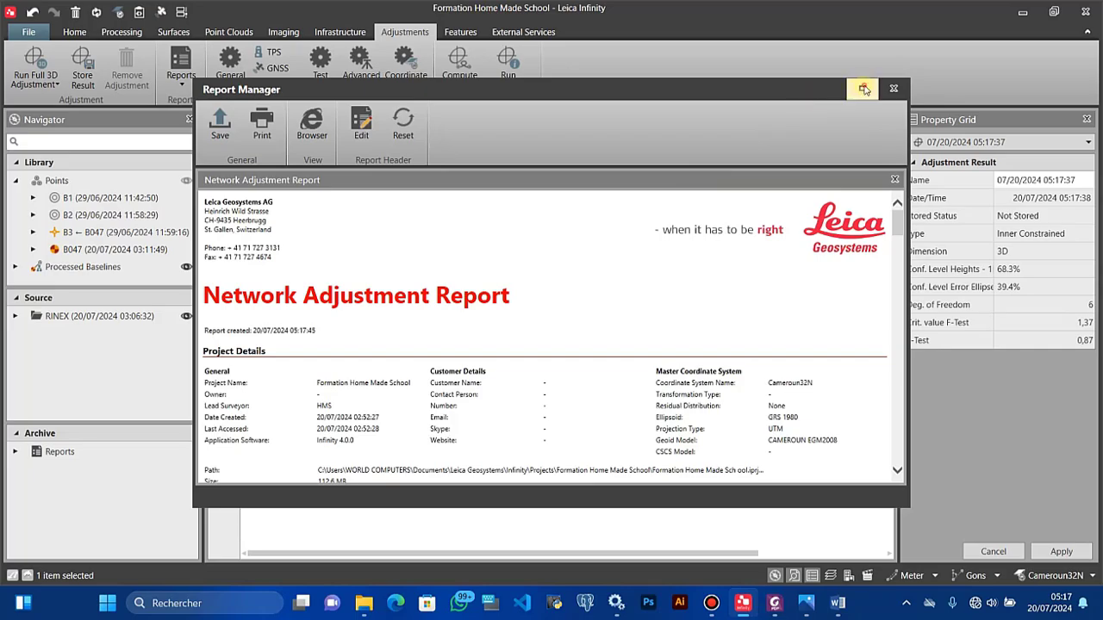
click(865, 89)
scroll(408, 300, down, 15)
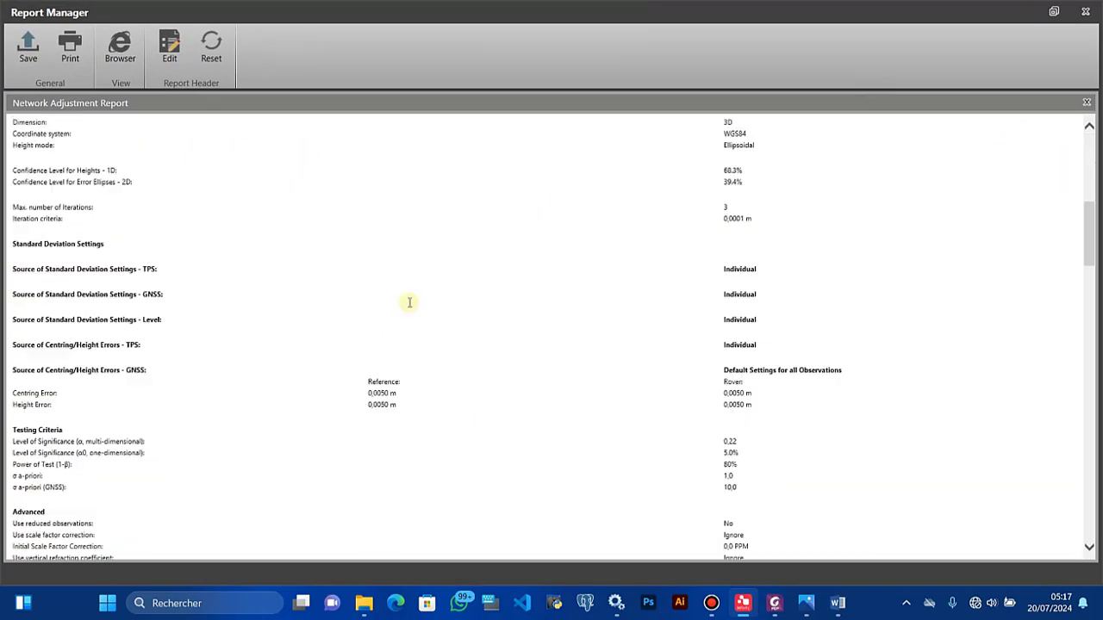
scroll(409, 301, up, 10)
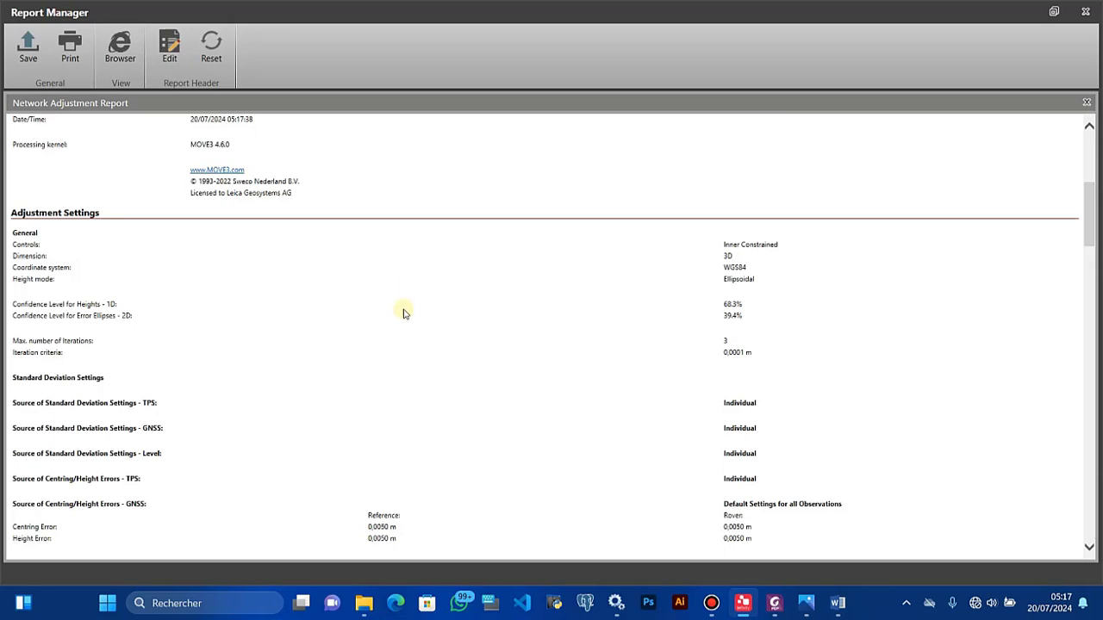
scroll(361, 392, down, 5)
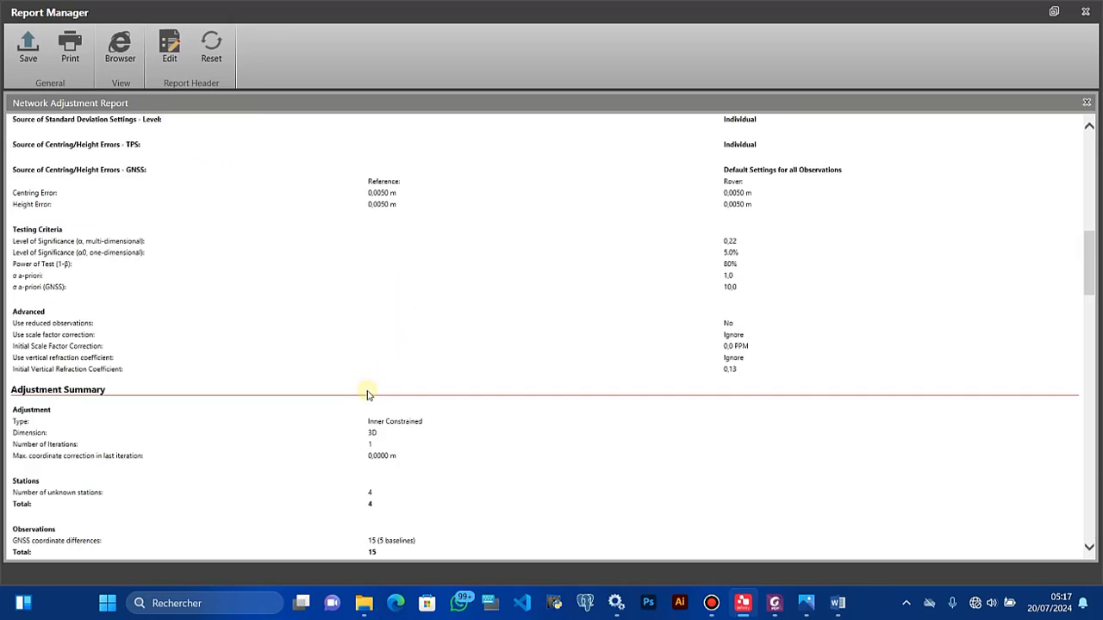
scroll(253, 402, down, 5)
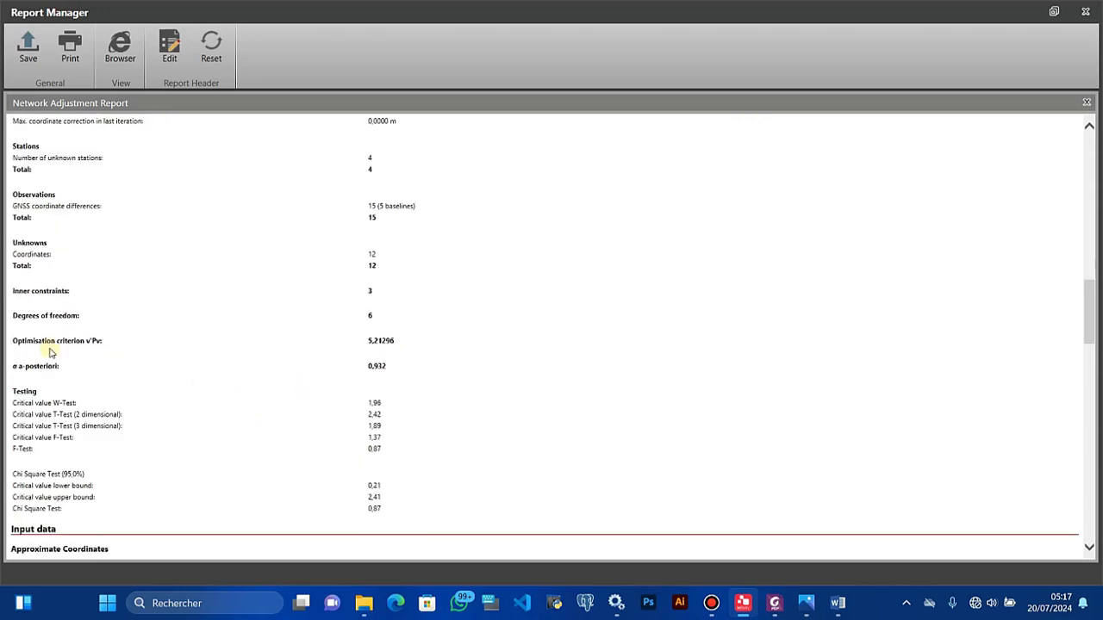
scroll(346, 176, up, 5)
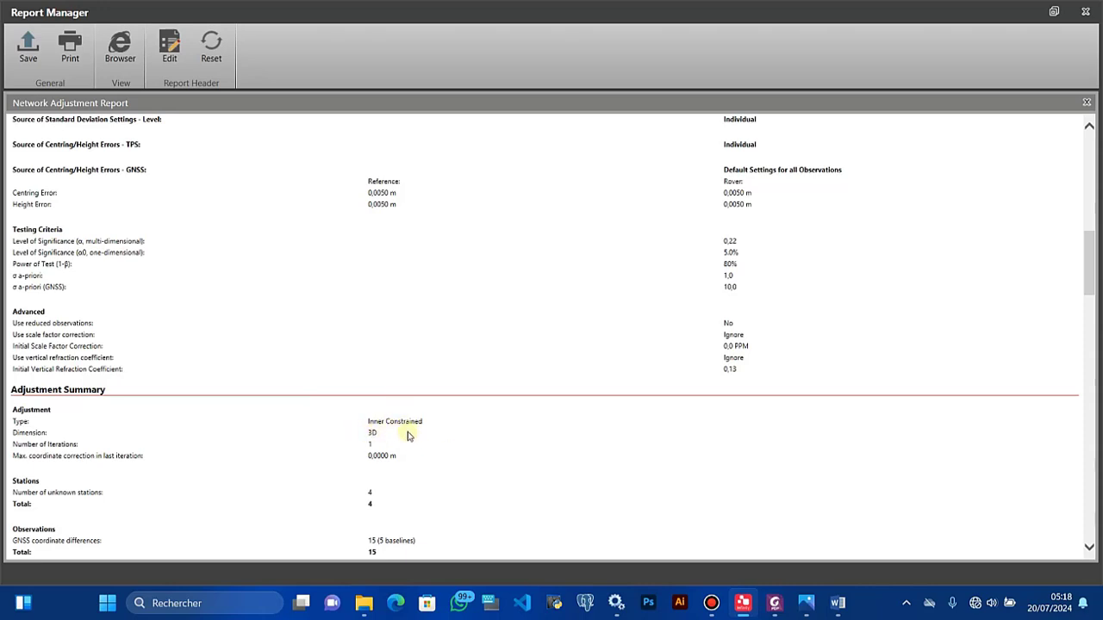
scroll(405, 435, down, 10)
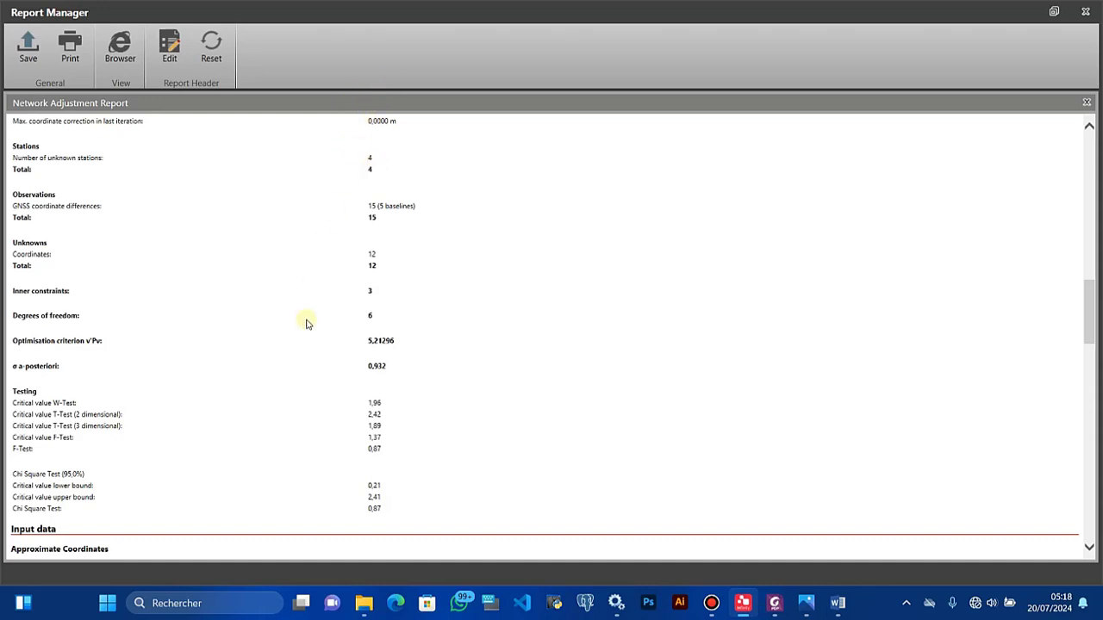
scroll(228, 308, down, 4)
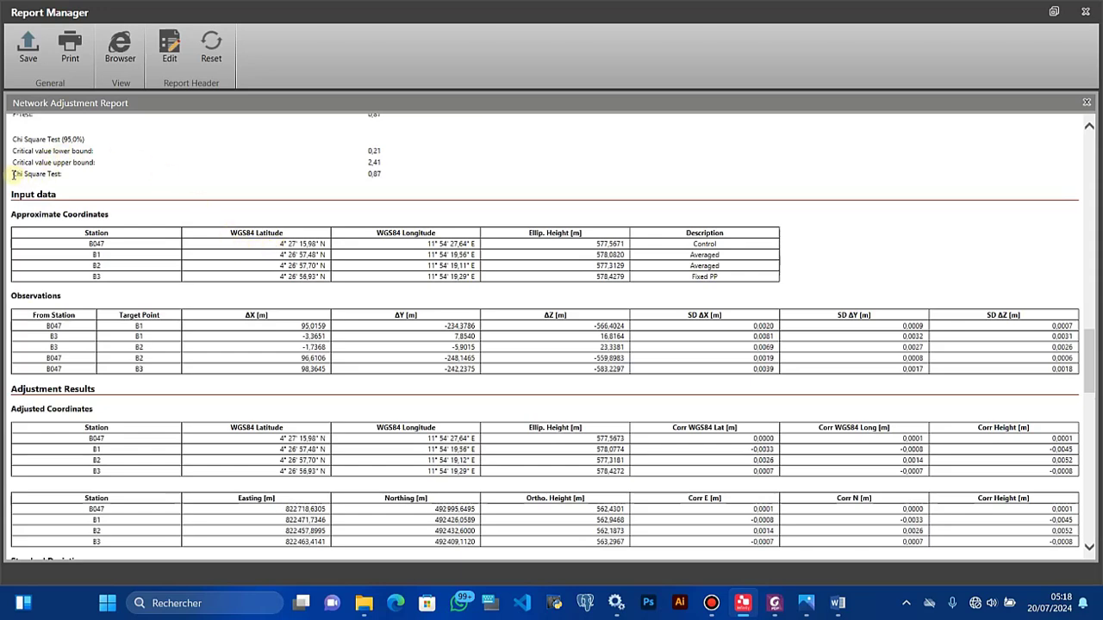
drag(12, 174, 74, 177)
drag(368, 173, 383, 175)
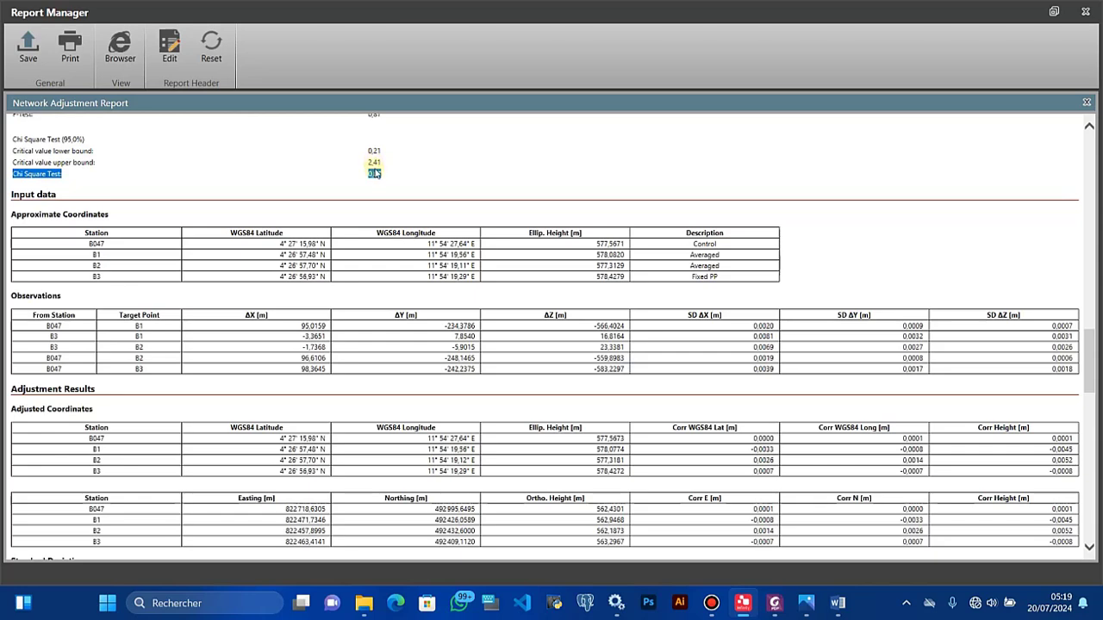
click(376, 175)
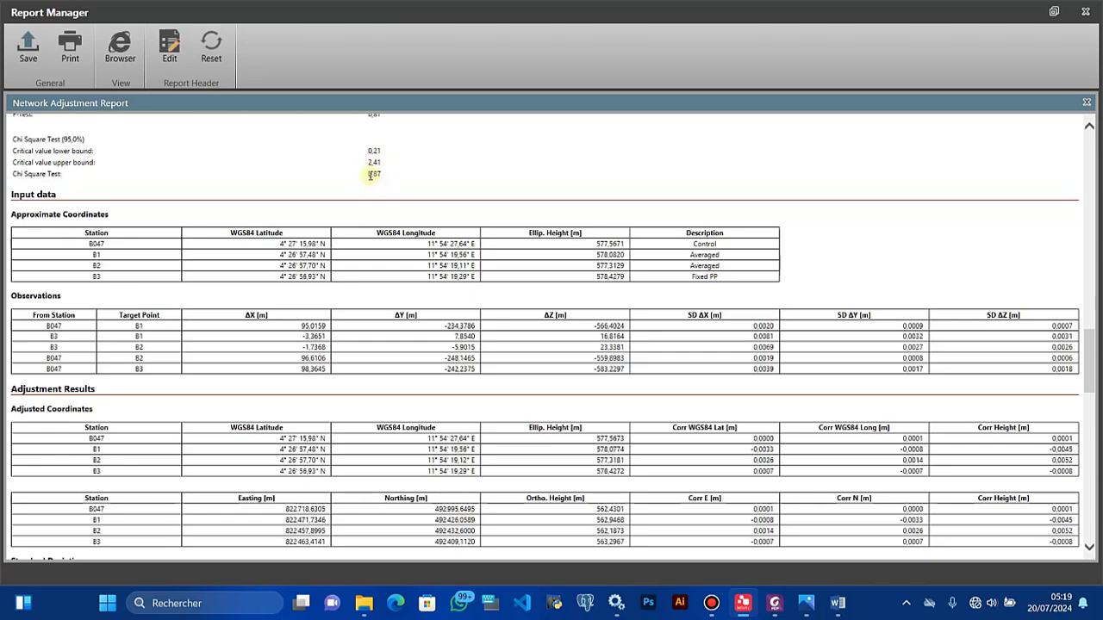
drag(370, 175, 377, 175)
click(1089, 126)
scroll(1090, 127, up, 4)
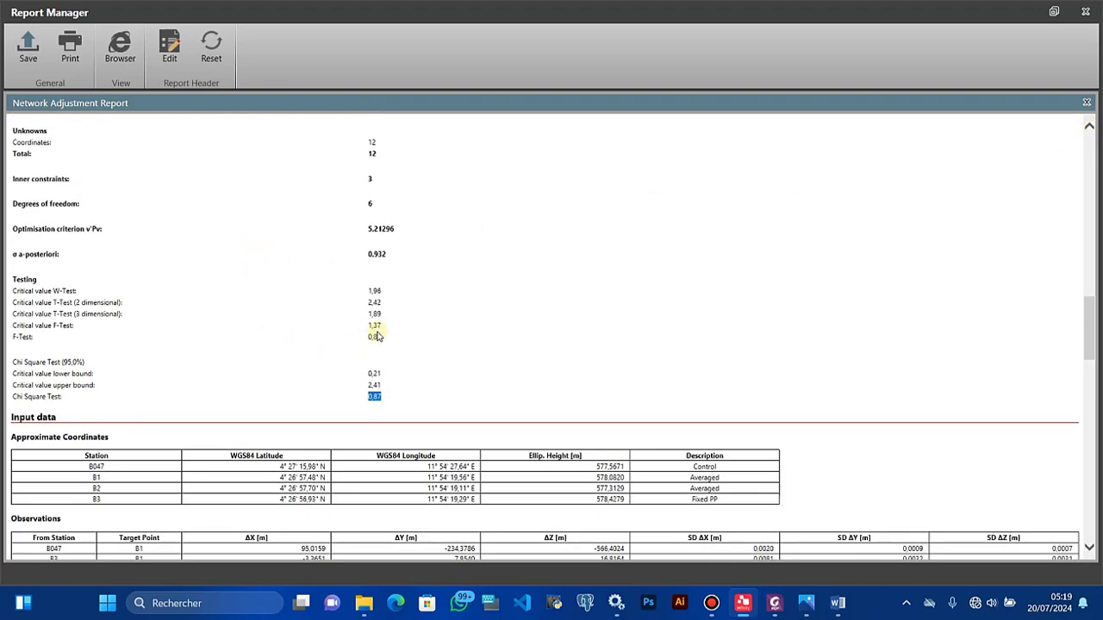
drag(381, 338, 328, 345)
click(376, 338)
drag(380, 336, 372, 338)
click(378, 340)
drag(381, 338, 366, 339)
scroll(413, 406, up, 10)
scroll(387, 425, down, 5)
scroll(387, 426, down, 15)
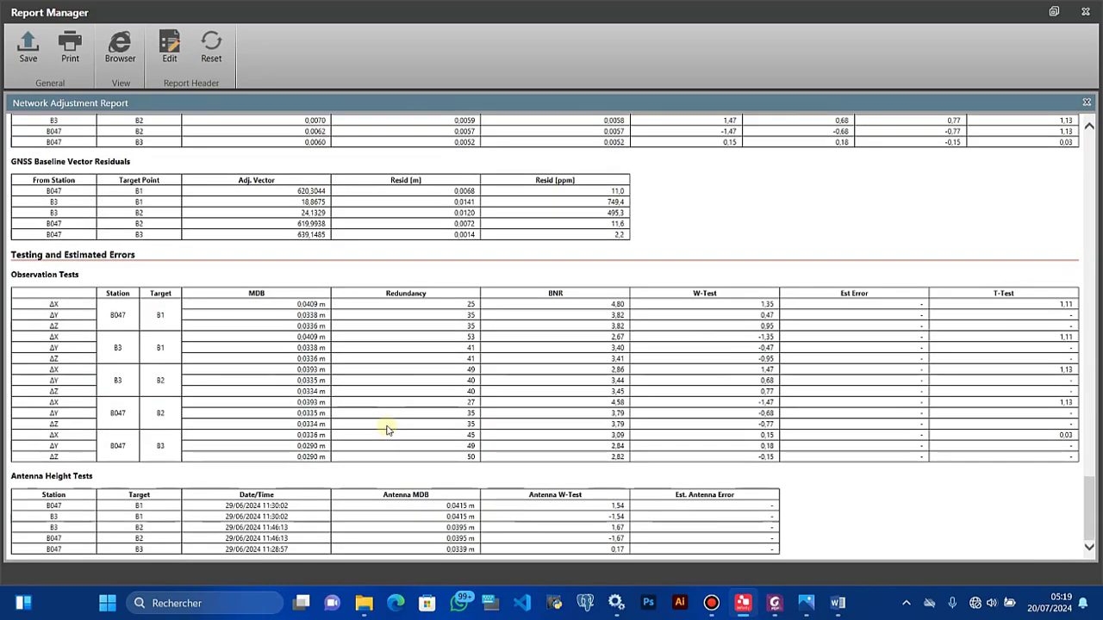
scroll(387, 429, up, 15)
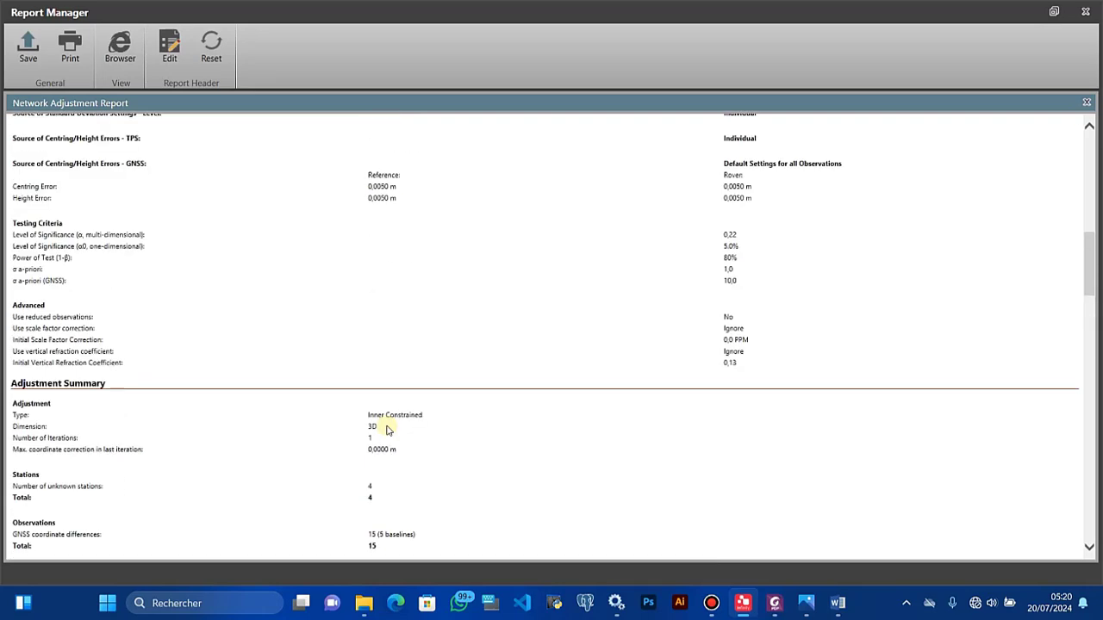
scroll(387, 429, up, 5)
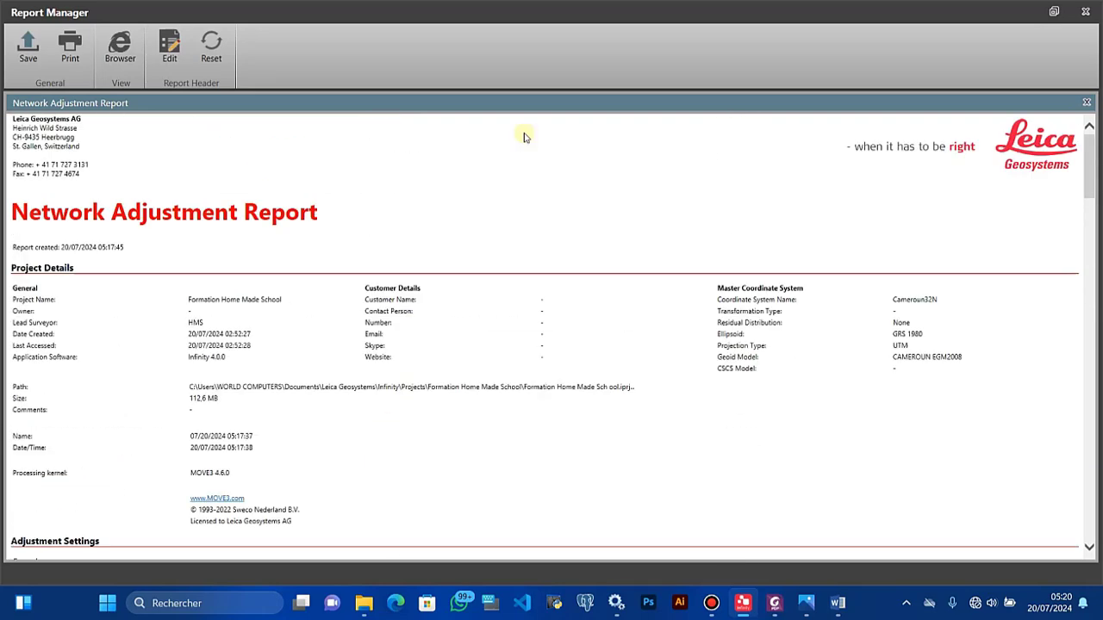
Step: Store the 05:17:37 adjustment result and fix B047 in position and height as Control Fixed 3D
click(1087, 10)
right_click(333, 200)
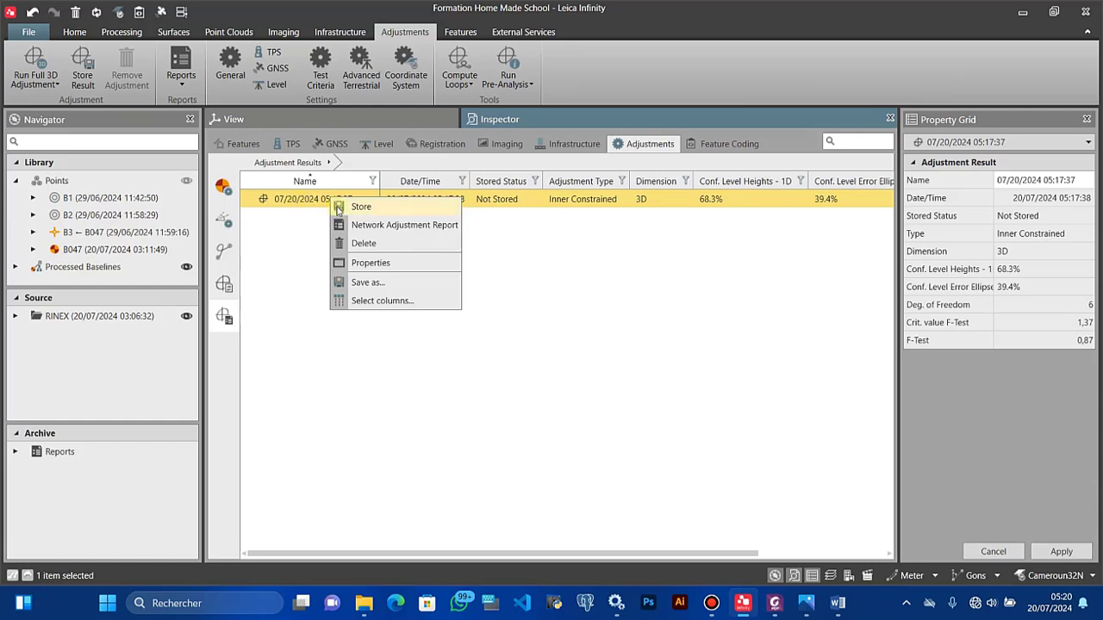
click(338, 208)
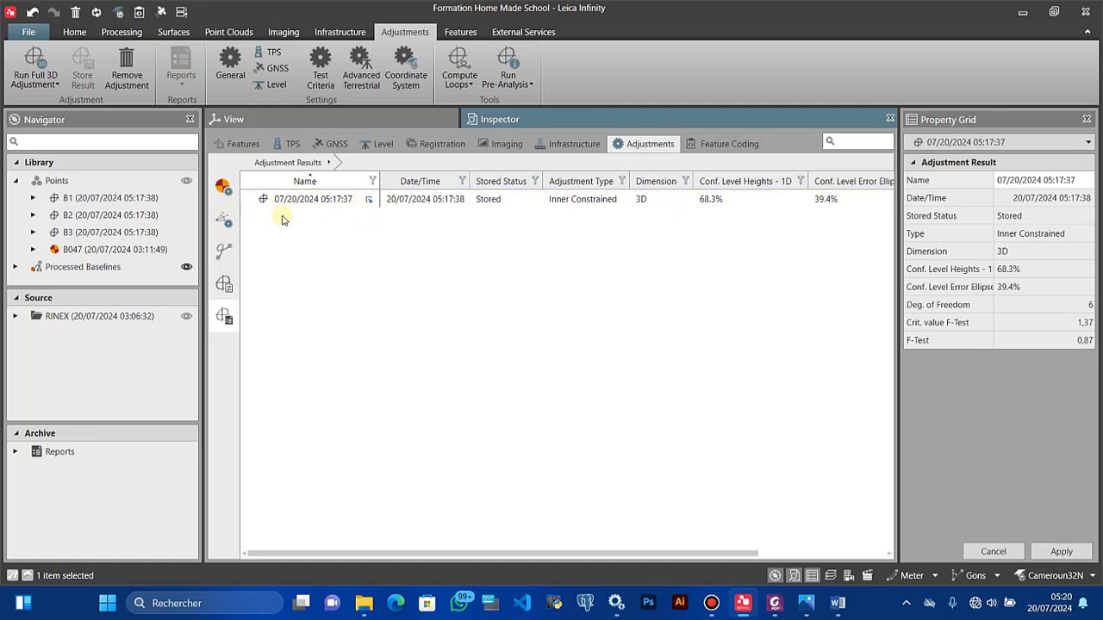
click(223, 187)
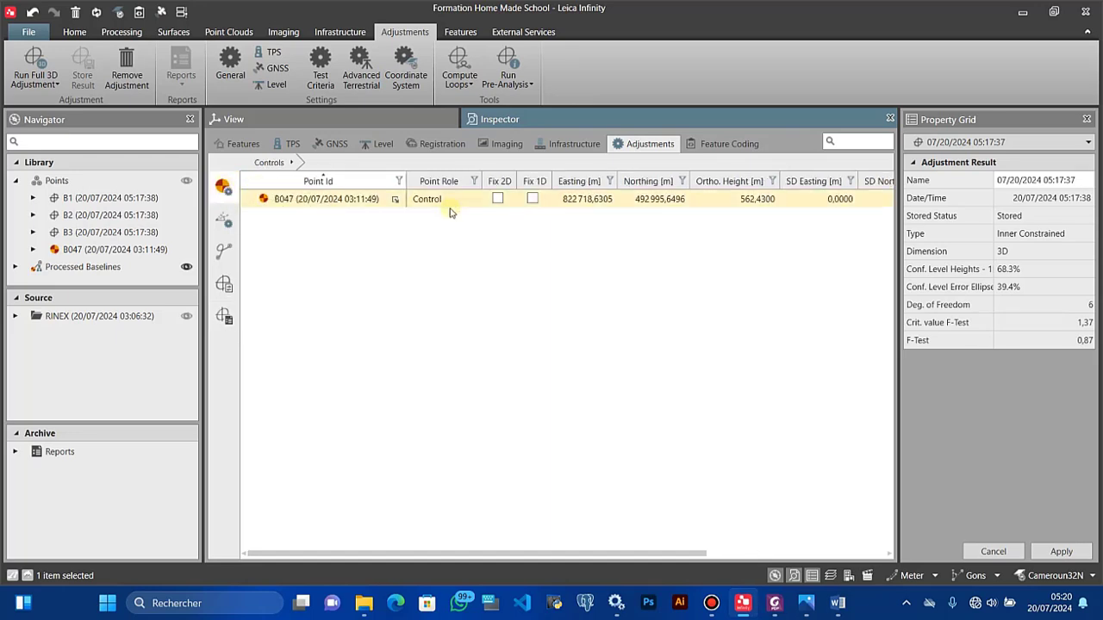
click(498, 200)
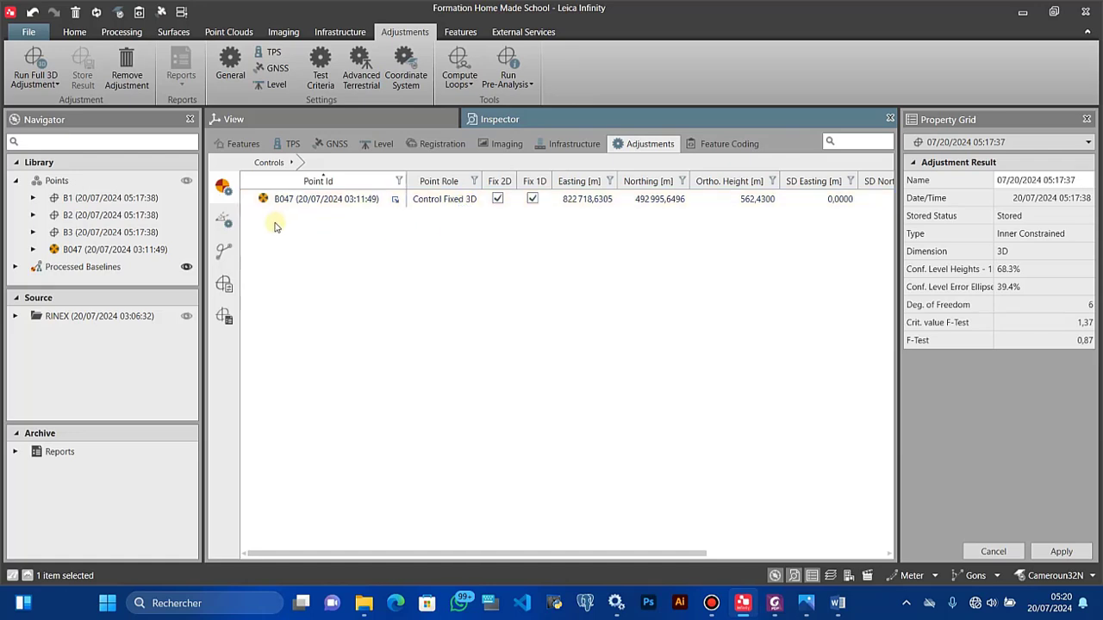
Step: Run a 3D pre-analysis, producing a Minimally Constrained result dated 05:20:33
click(521, 84)
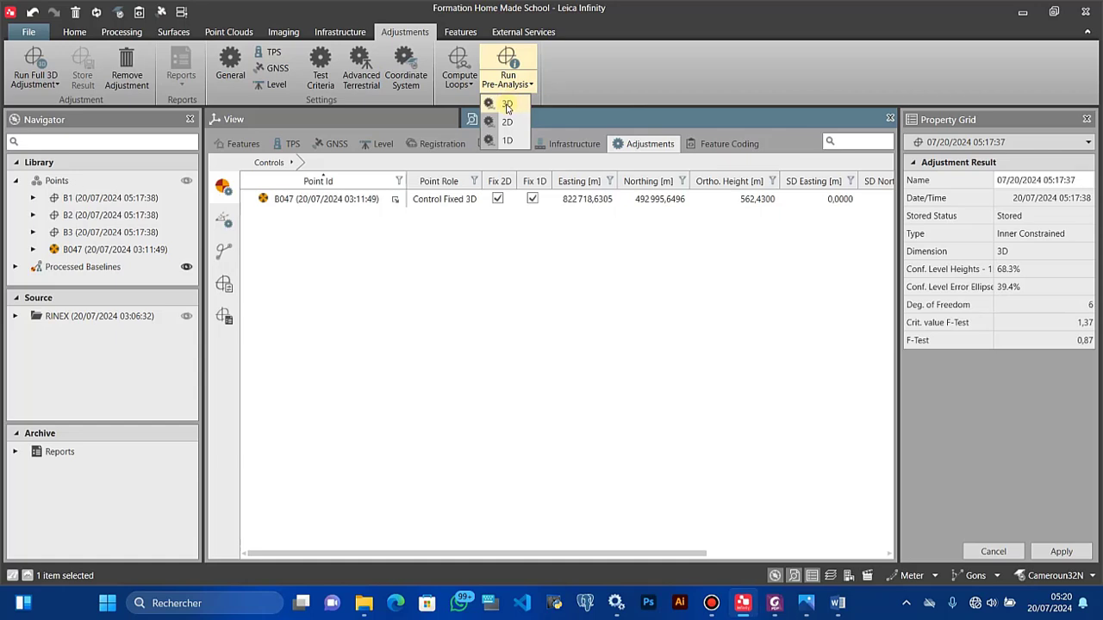
click(509, 103)
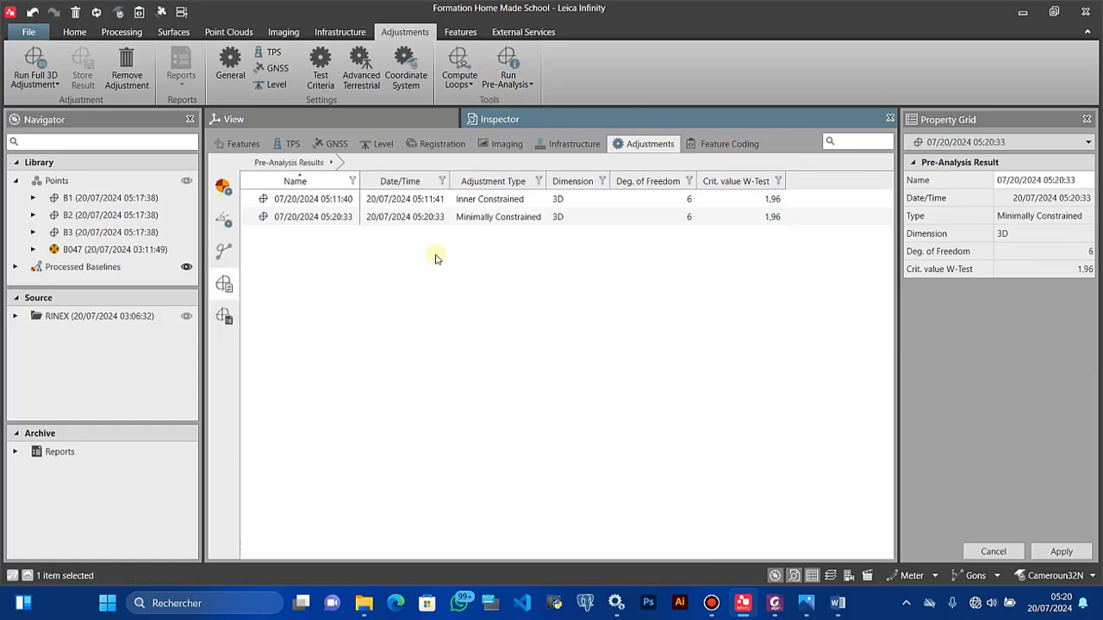
click(465, 205)
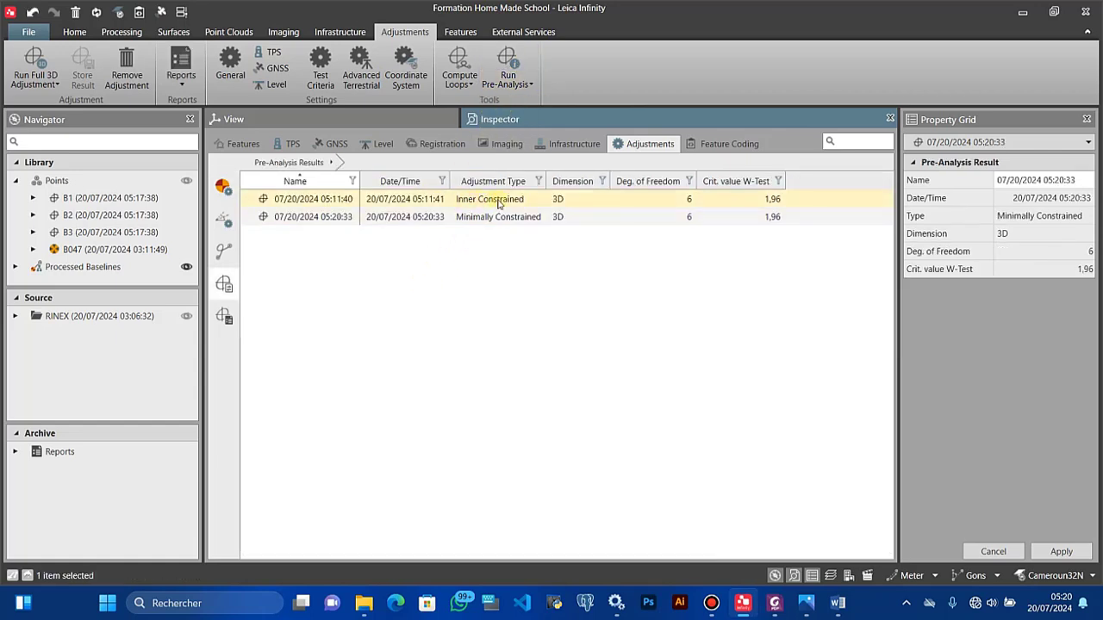
click(482, 217)
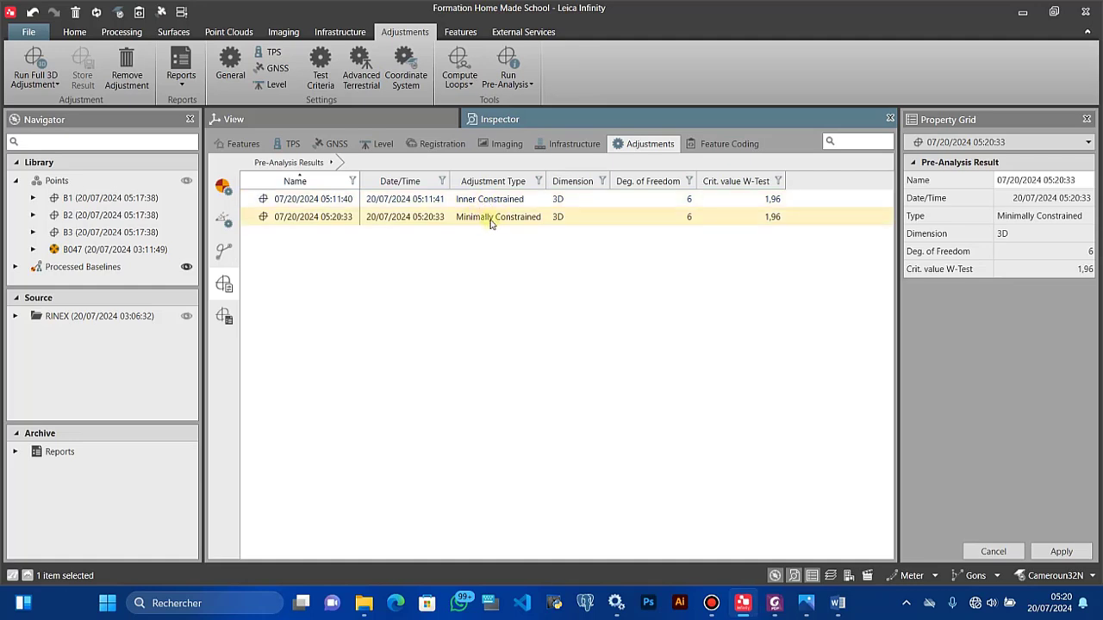
click(502, 217)
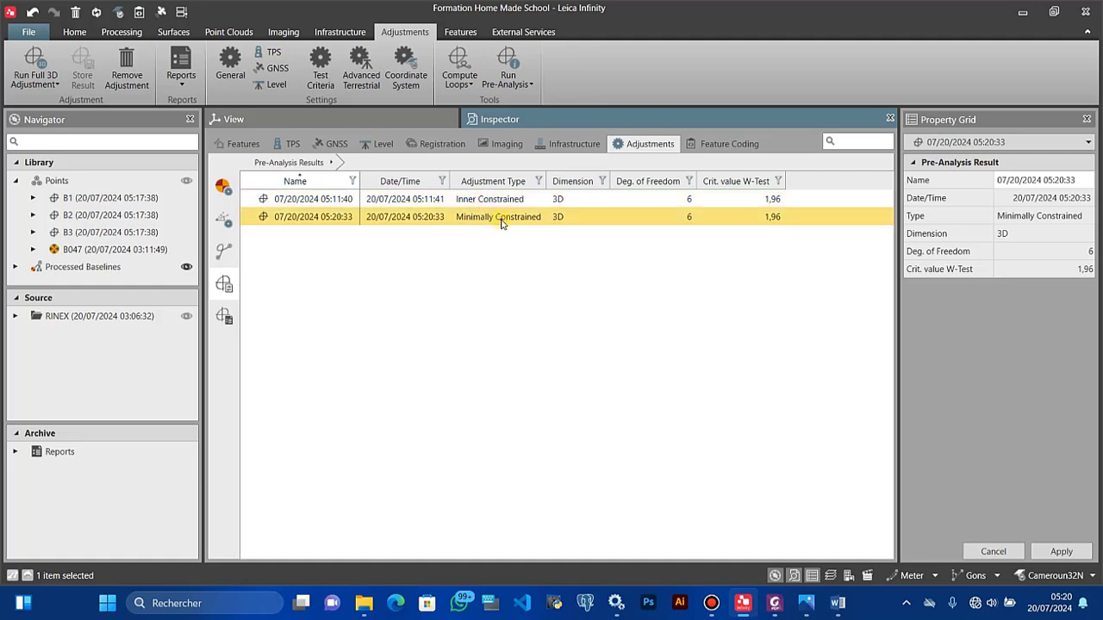
Step: Check the Summary of its Pre-Analysis Report full screen, confirming Minimally Constrained, then close it
right_click(502, 221)
click(551, 230)
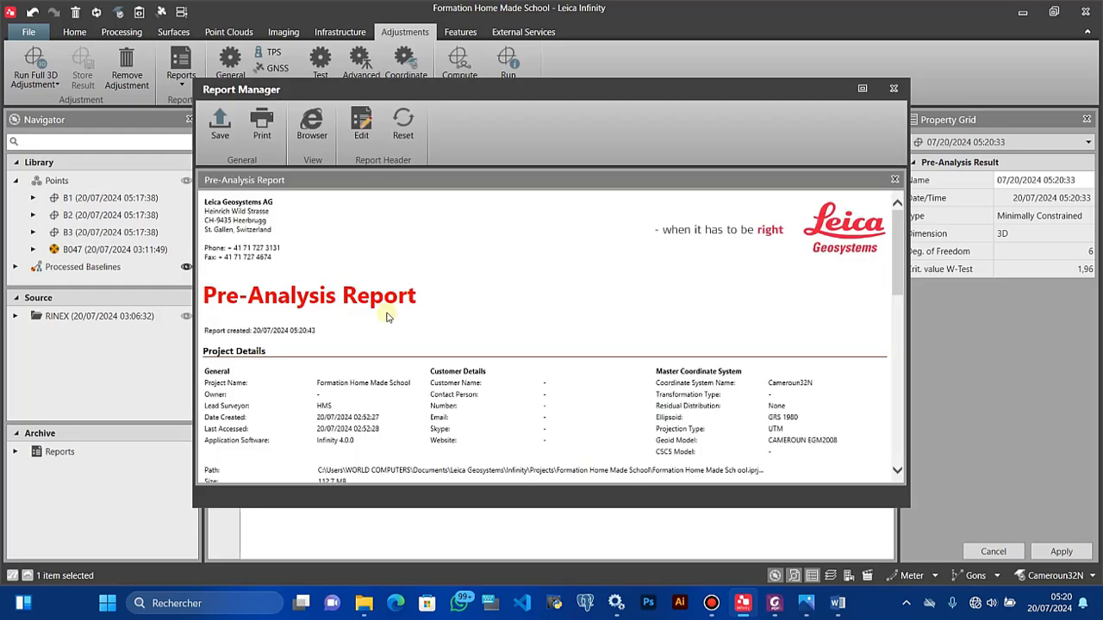
click(859, 84)
scroll(293, 276, down, 5)
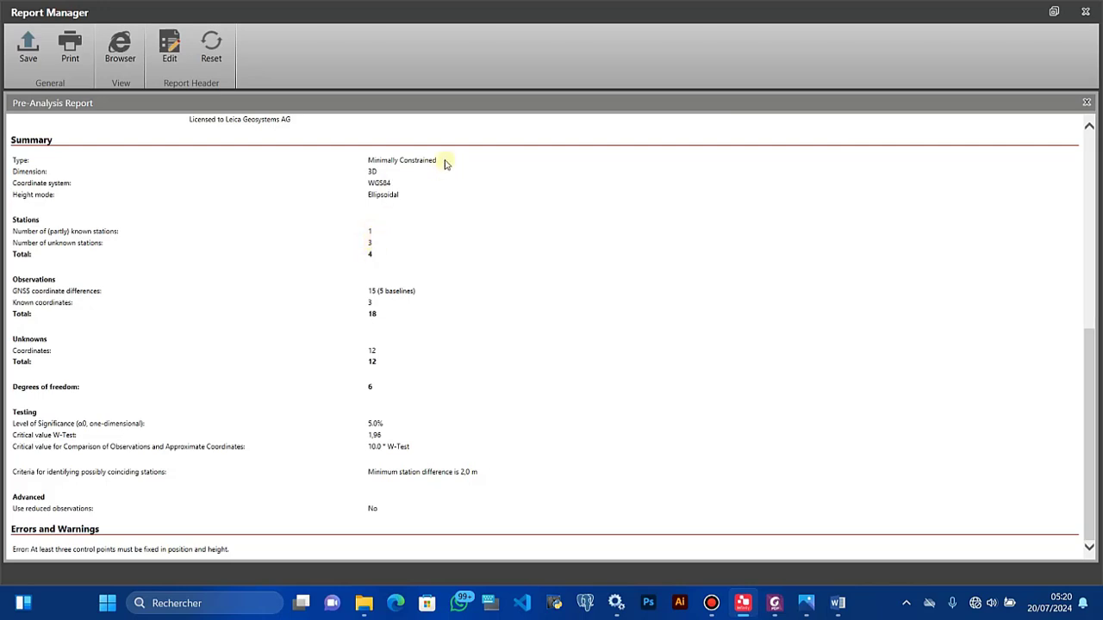
drag(443, 161, 364, 161)
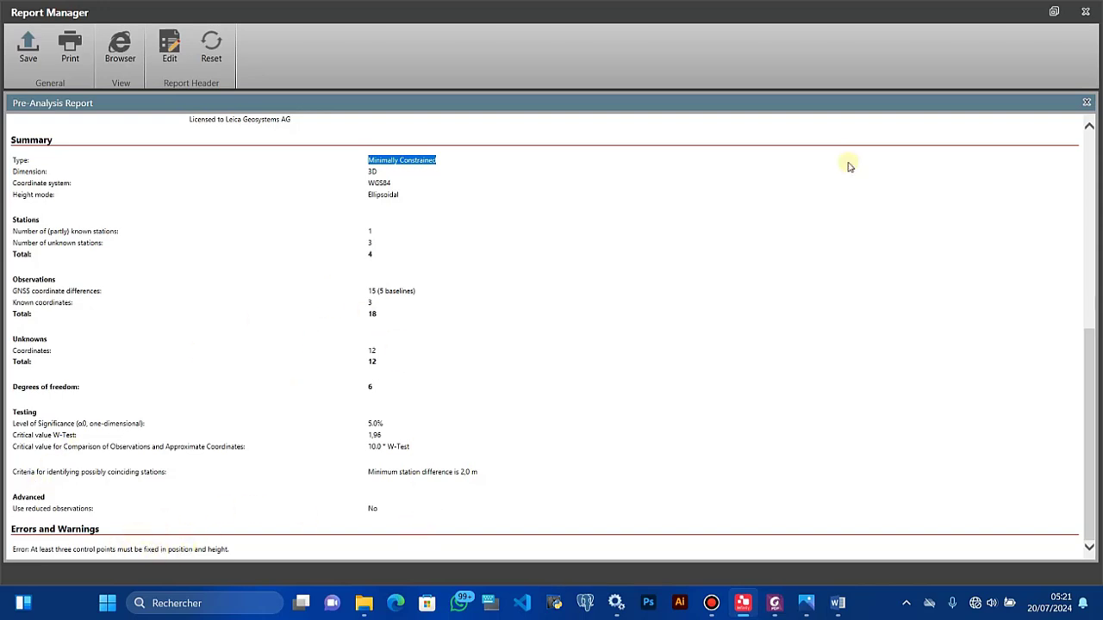
click(1079, 19)
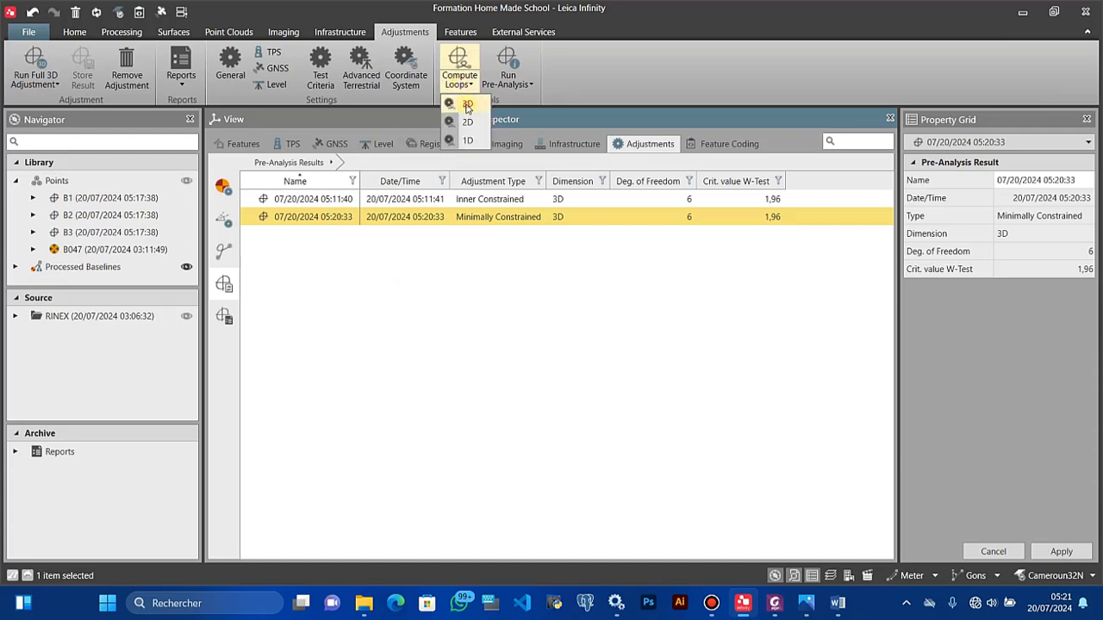
Step: Compute 3D loops and review the new Loops and Misclosures Report in full screen
click(224, 250)
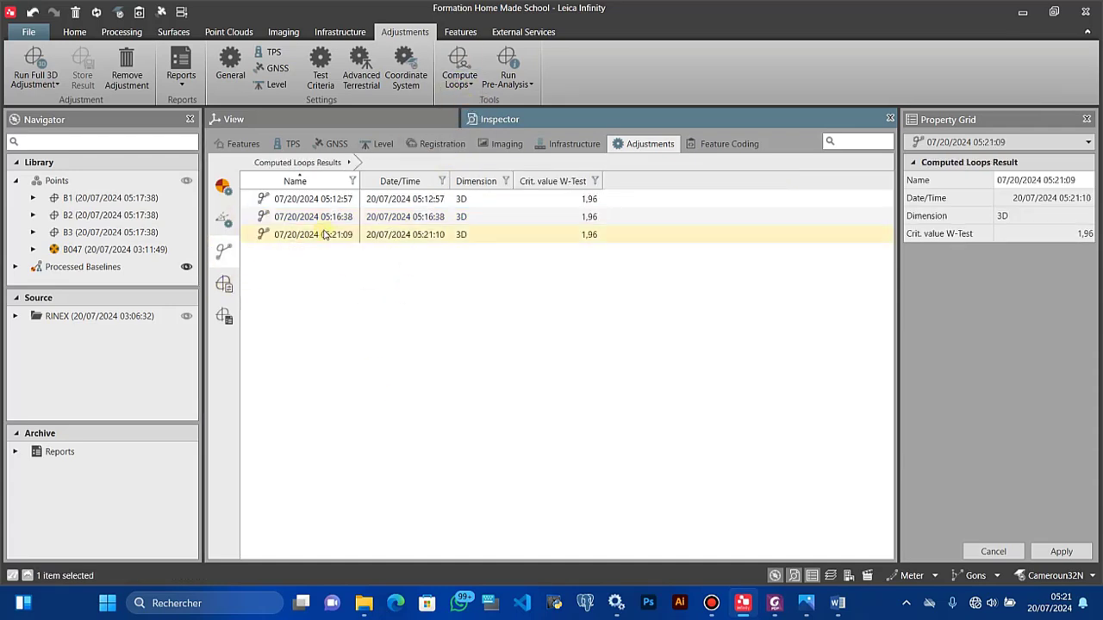
right_click(325, 235)
click(338, 239)
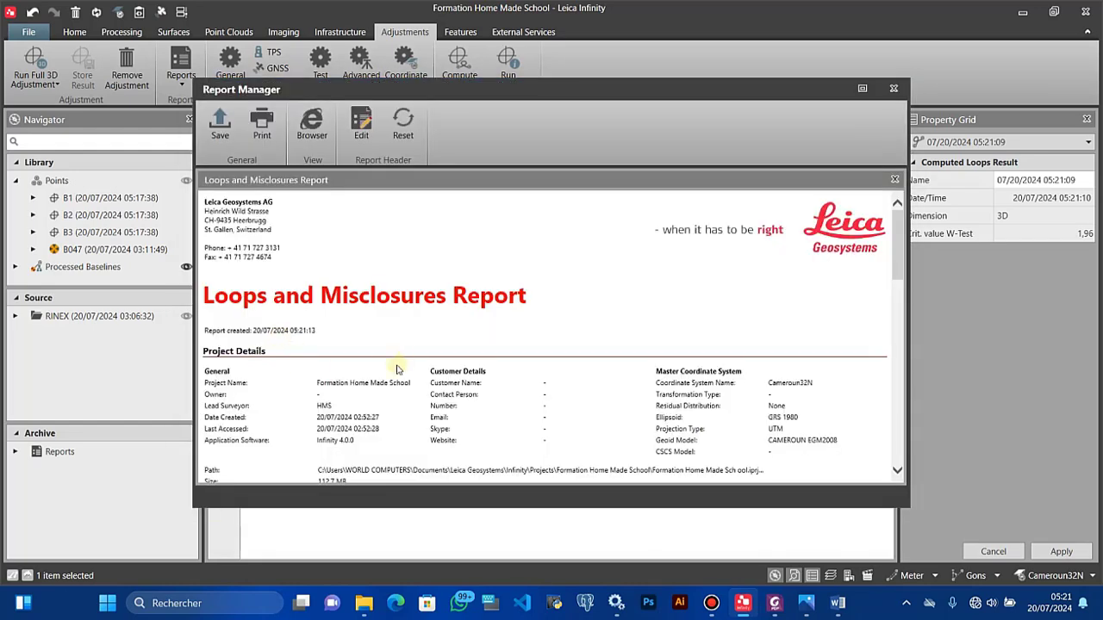
click(862, 88)
scroll(308, 333, down, 10)
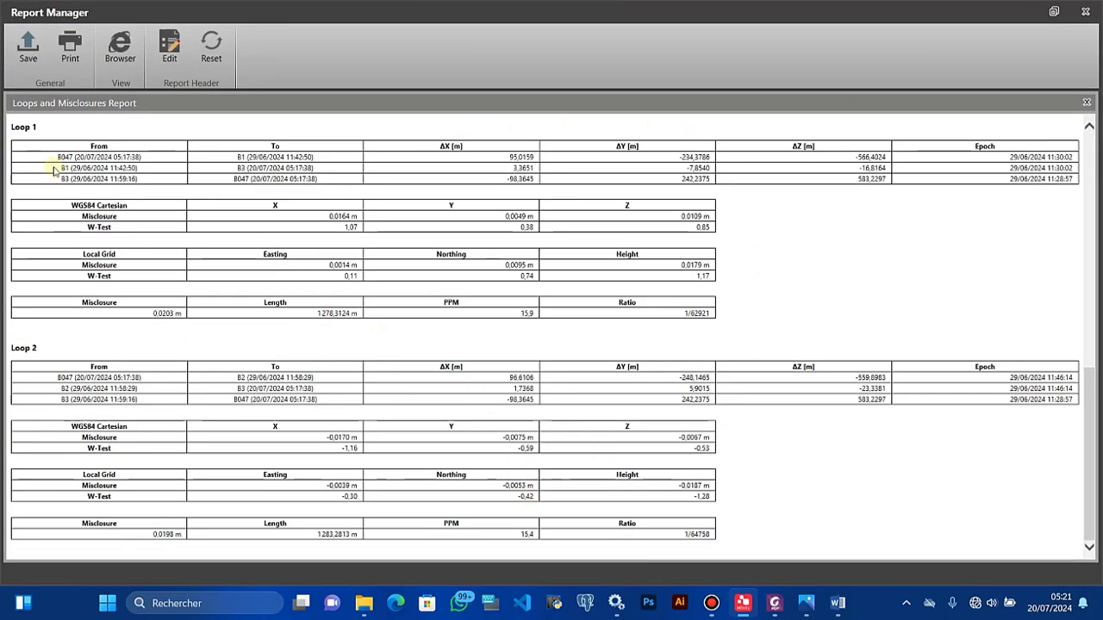
scroll(197, 282, up, 3)
scroll(199, 283, up, 3)
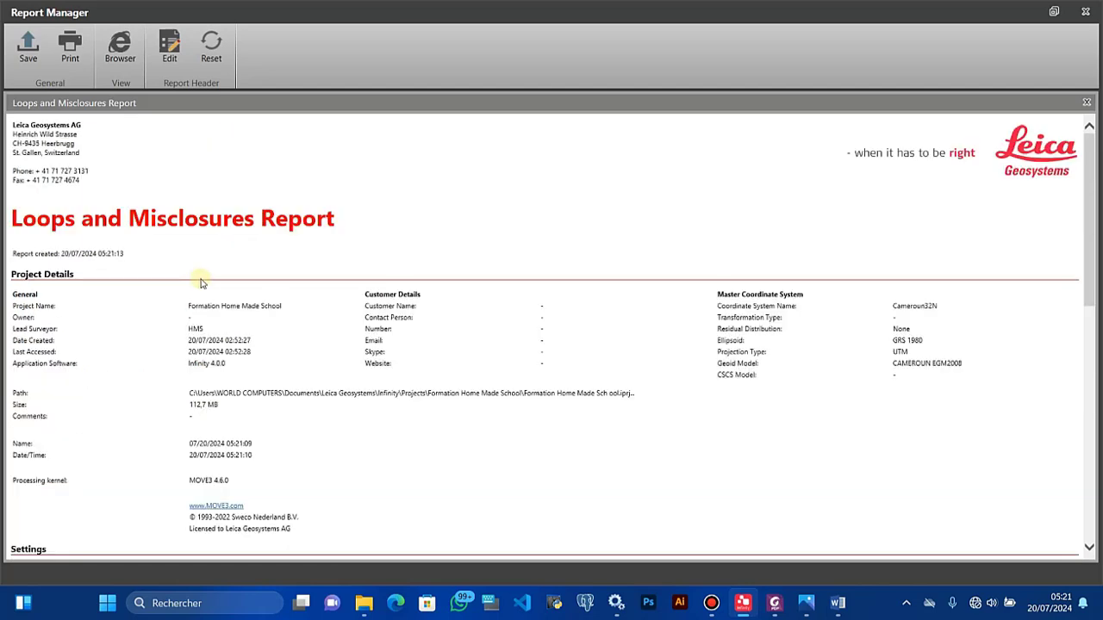
scroll(200, 283, down, 5)
scroll(271, 278, up, 5)
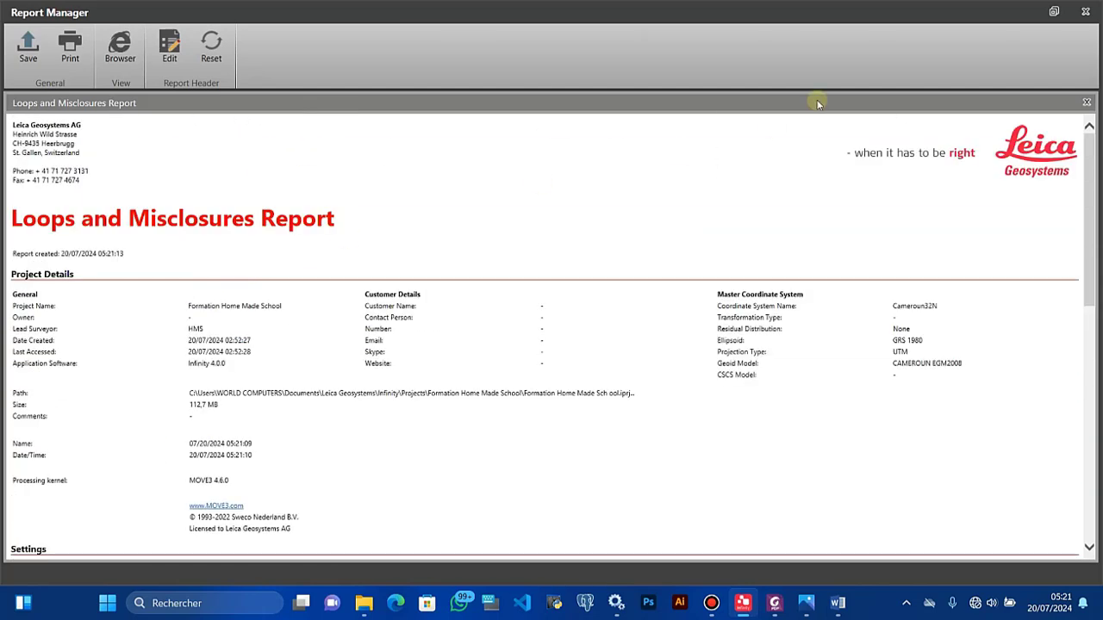
click(1085, 12)
Step: Save the Loops and Misclosures Report as a PDF in Desktop > TAF > Home Made school > LEICA INFINITY > PART2
right_click(370, 246)
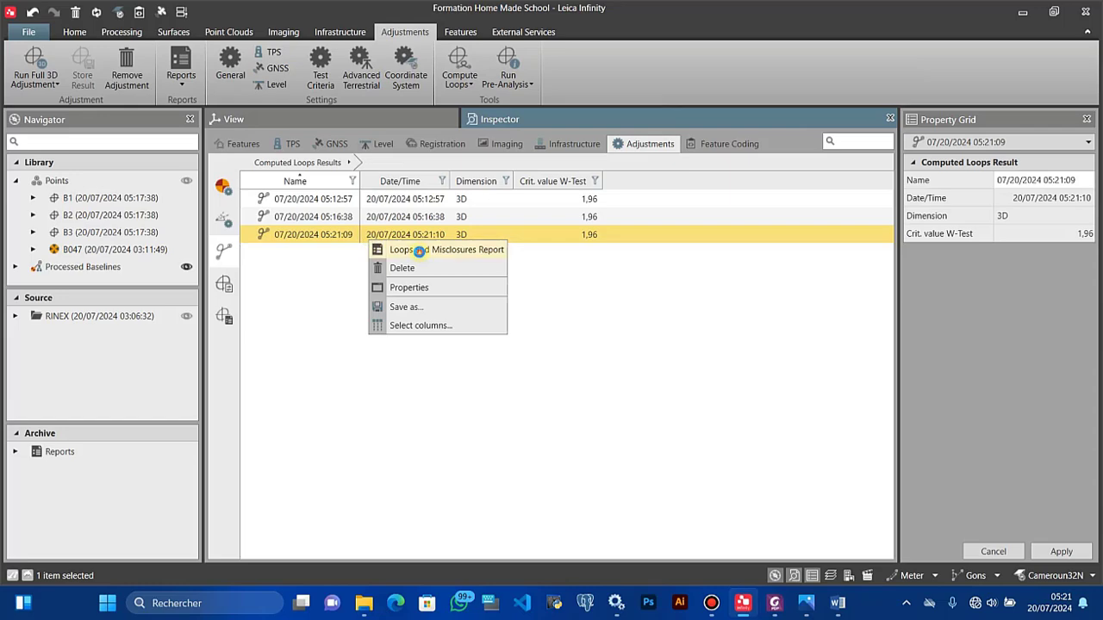
click(408, 248)
click(221, 125)
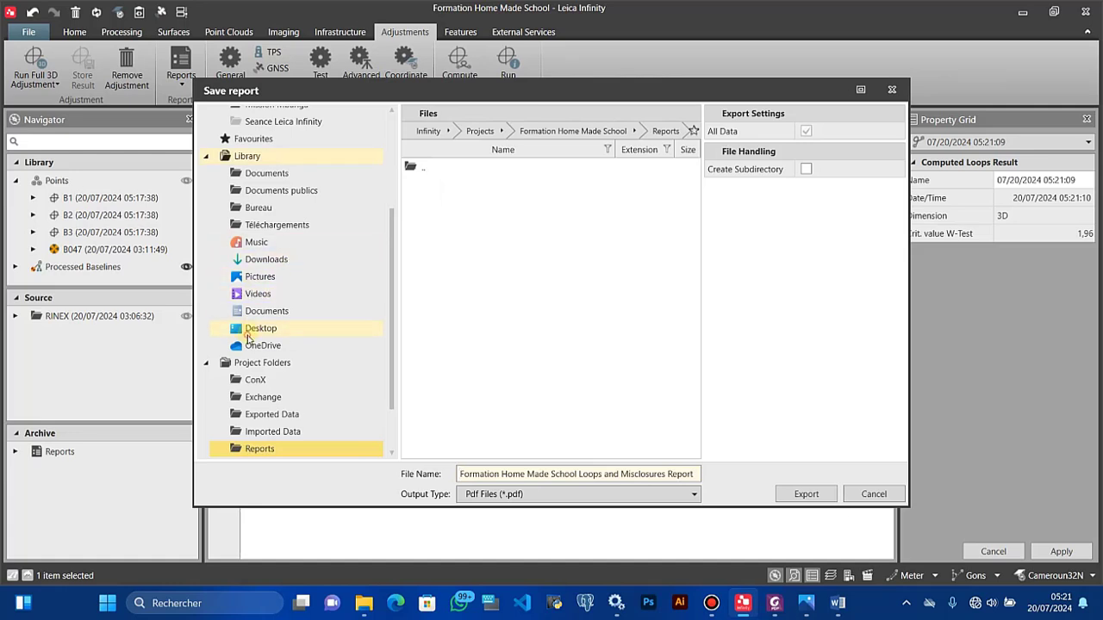
click(247, 336)
double_click(423, 387)
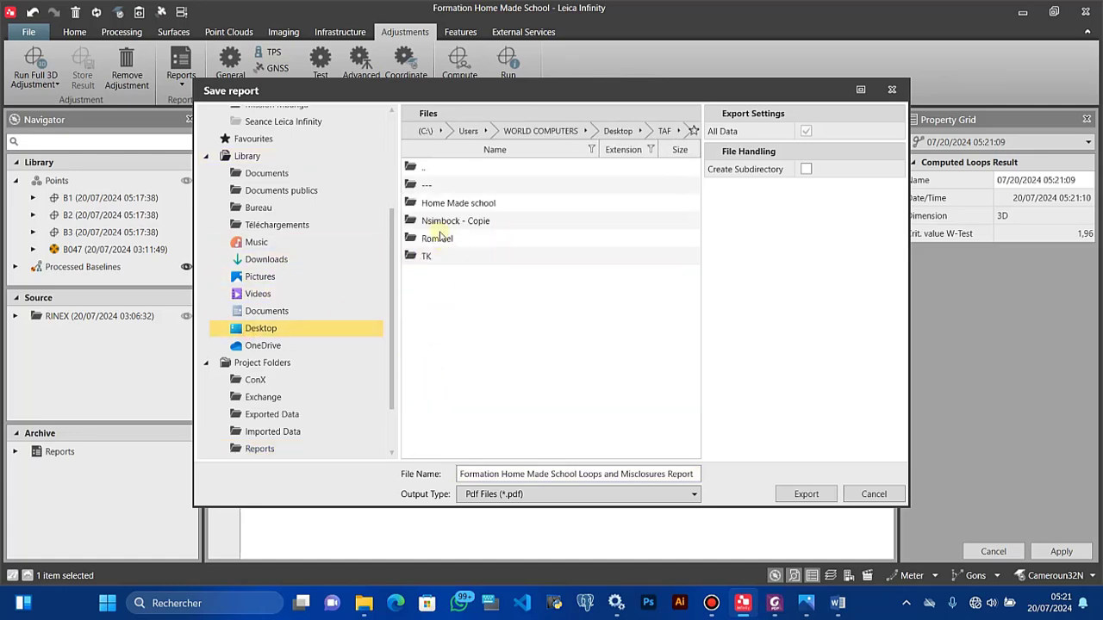
double_click(429, 203)
double_click(428, 202)
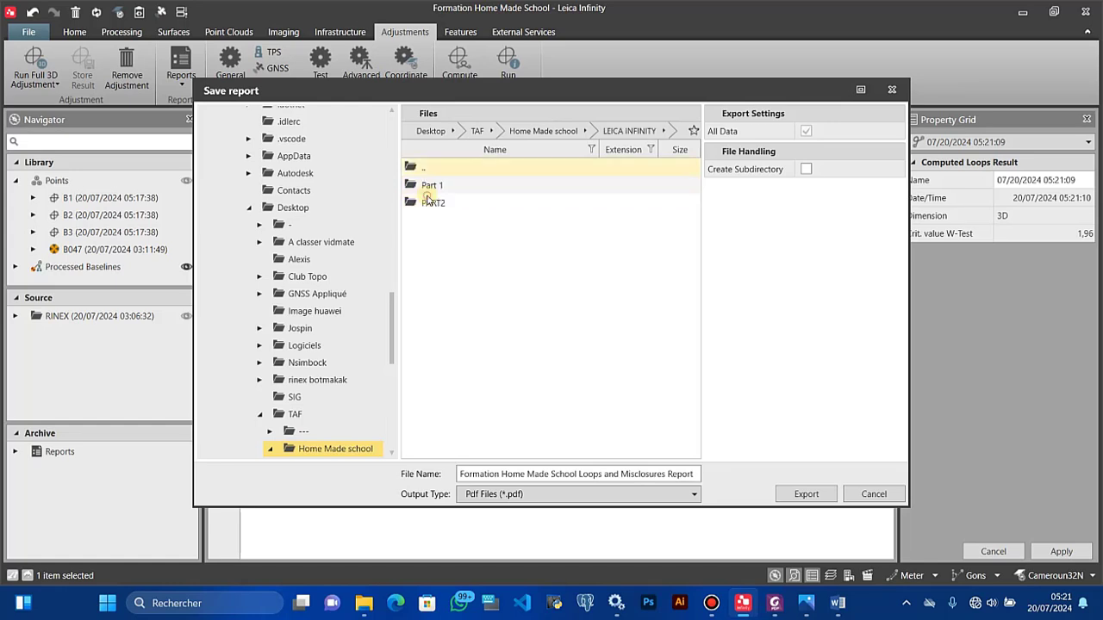
double_click(428, 201)
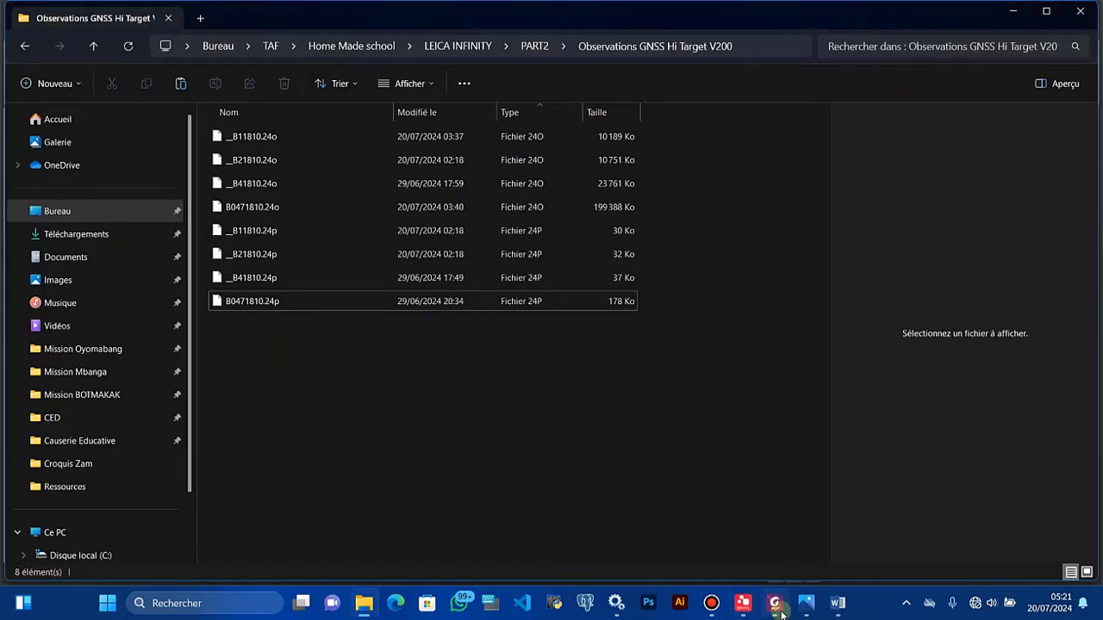
click(746, 610)
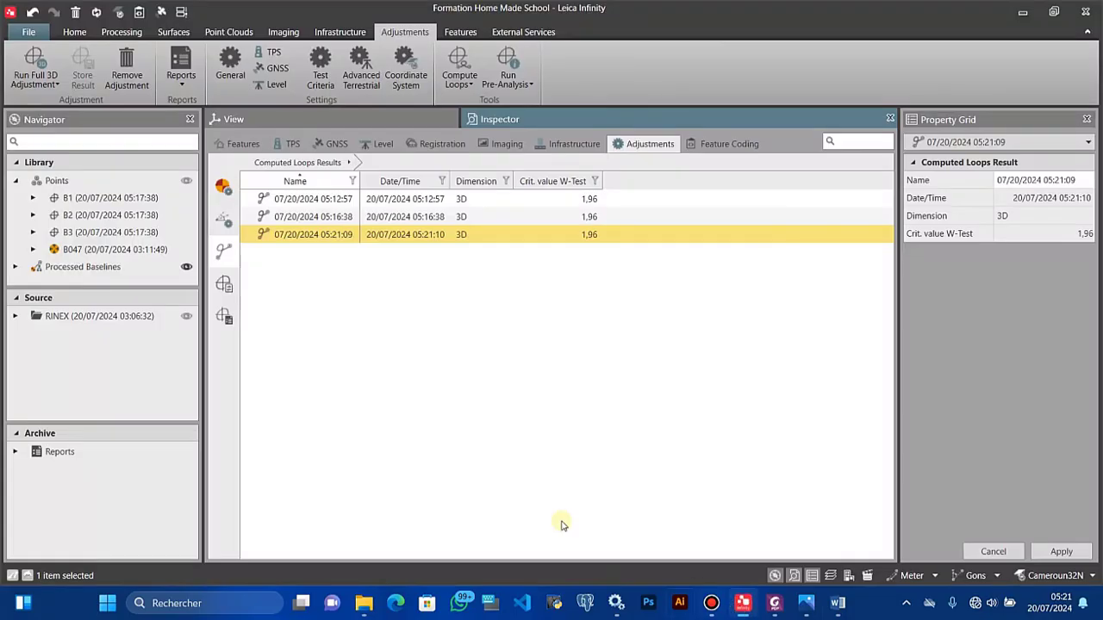
Step: Open the Pre-Analysis Report for the Minimally Constrained pre-analysis result and look it over
click(222, 319)
click(223, 289)
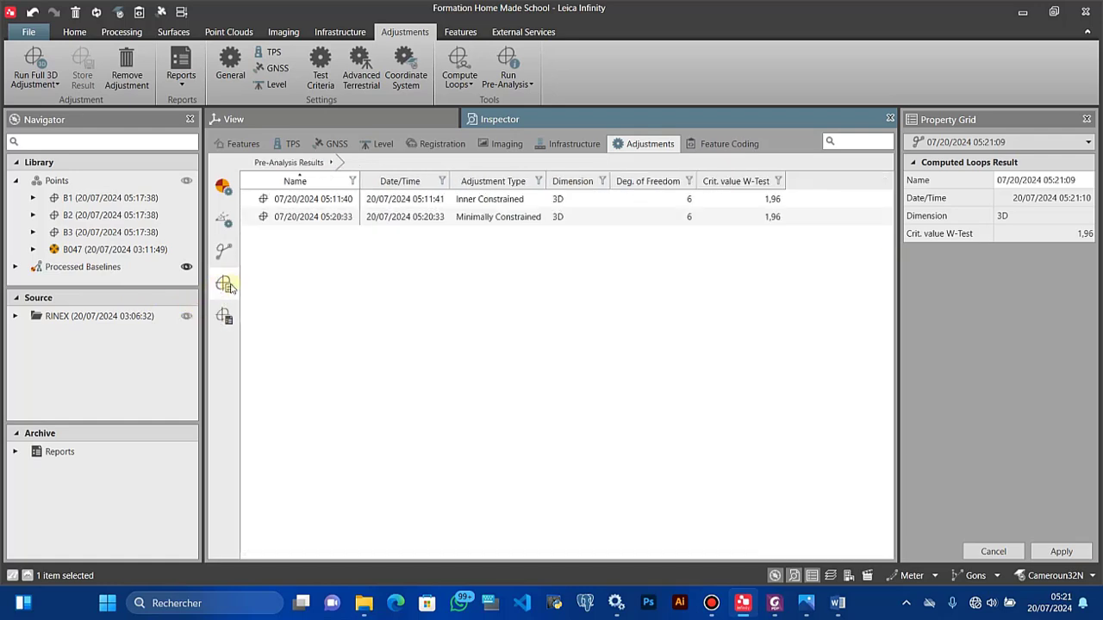
click(427, 217)
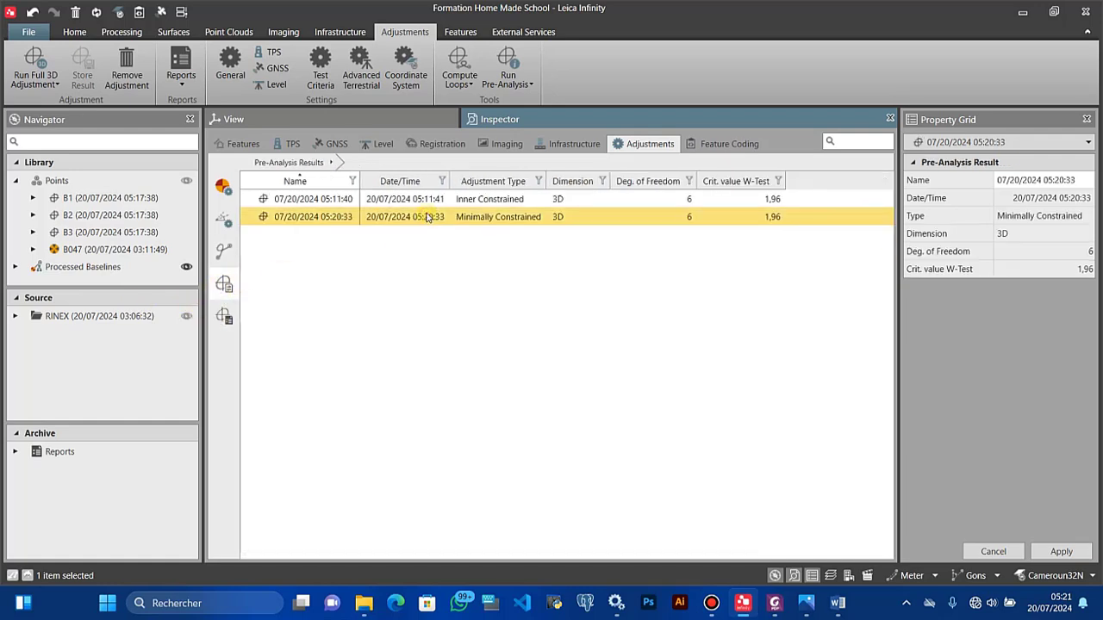
right_click(427, 217)
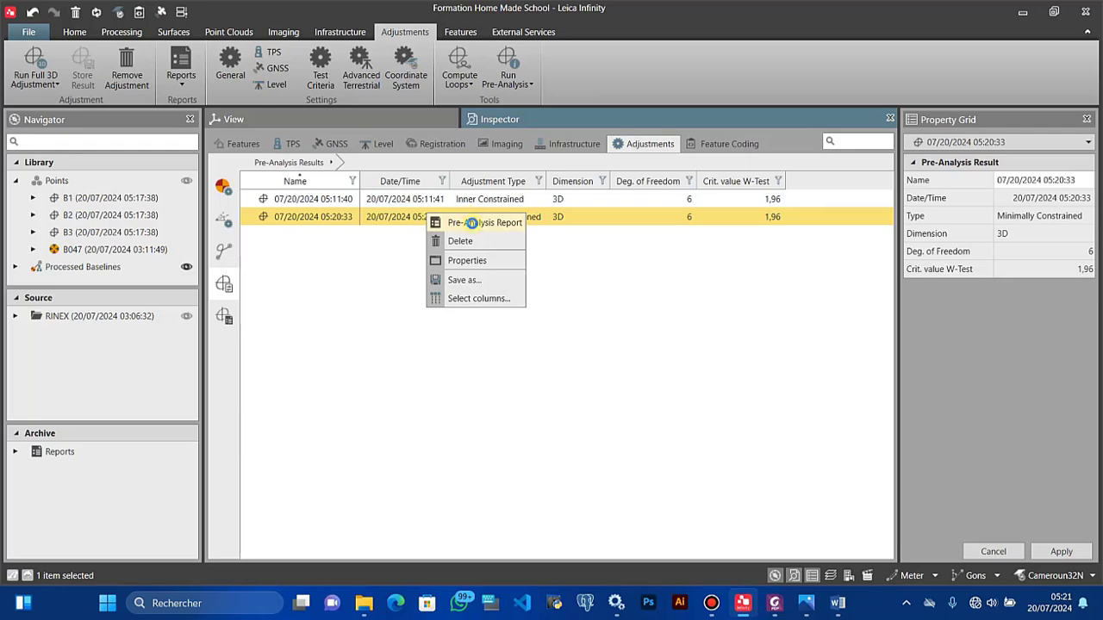
click(471, 223)
scroll(401, 366, down, 5)
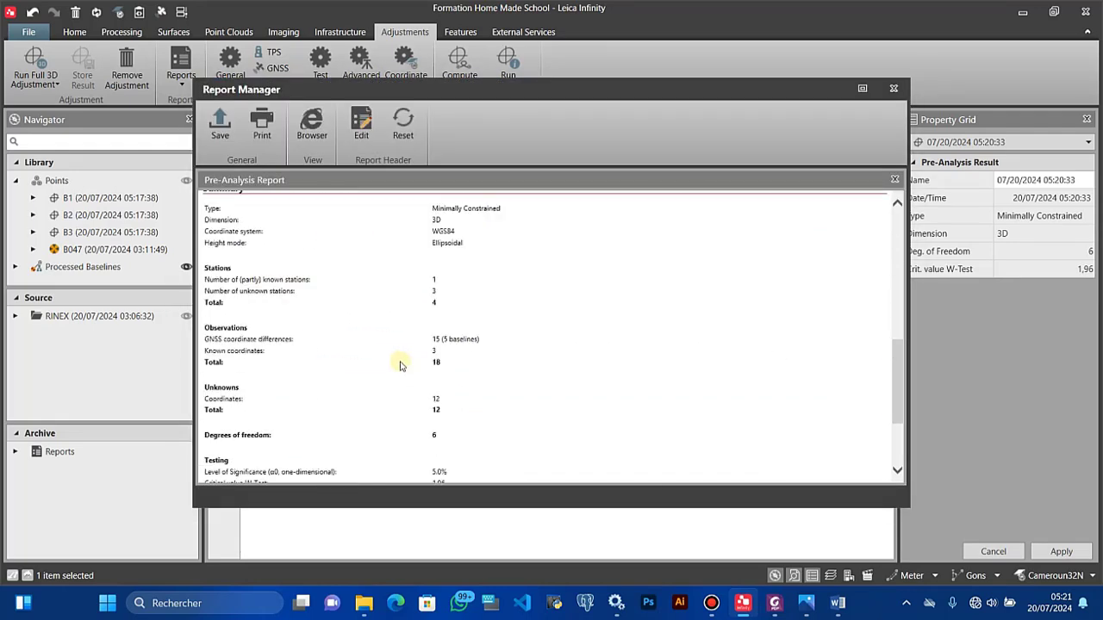
scroll(400, 366, up, 5)
Step: Export the Pre-Analysis Report as a PDF into TAF > Home Made school > LEICA INFINITY > PART2
click(220, 125)
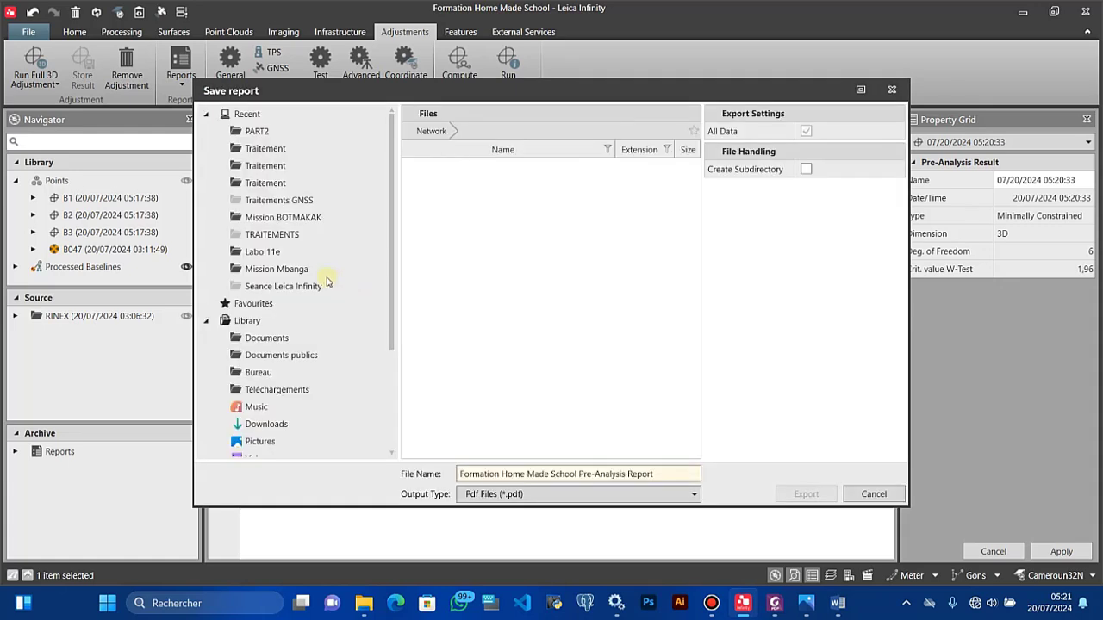
click(261, 327)
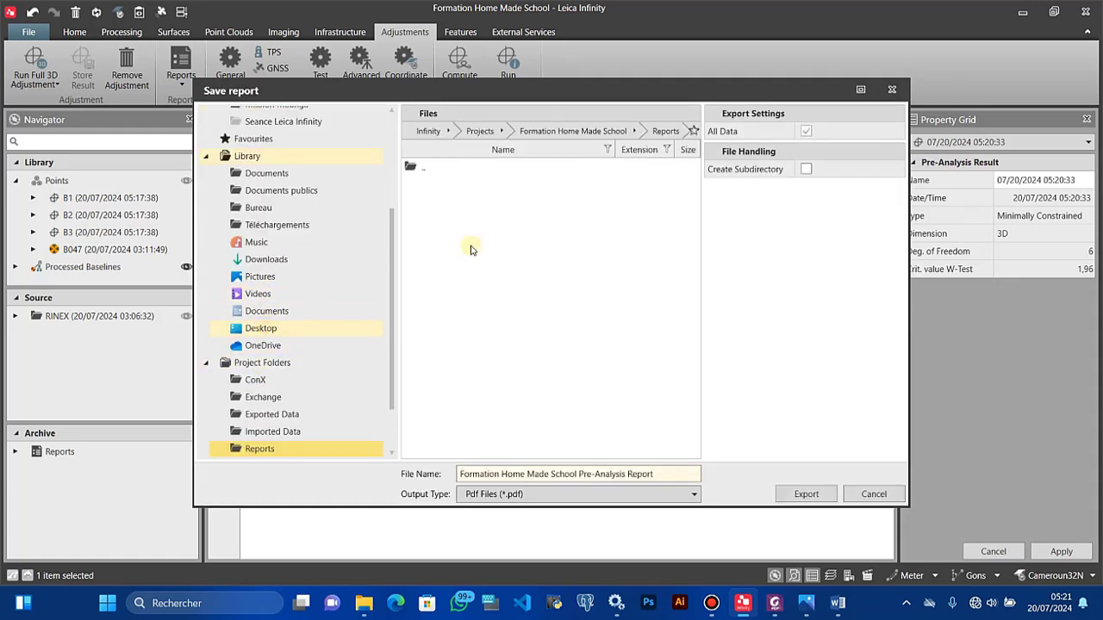
double_click(457, 387)
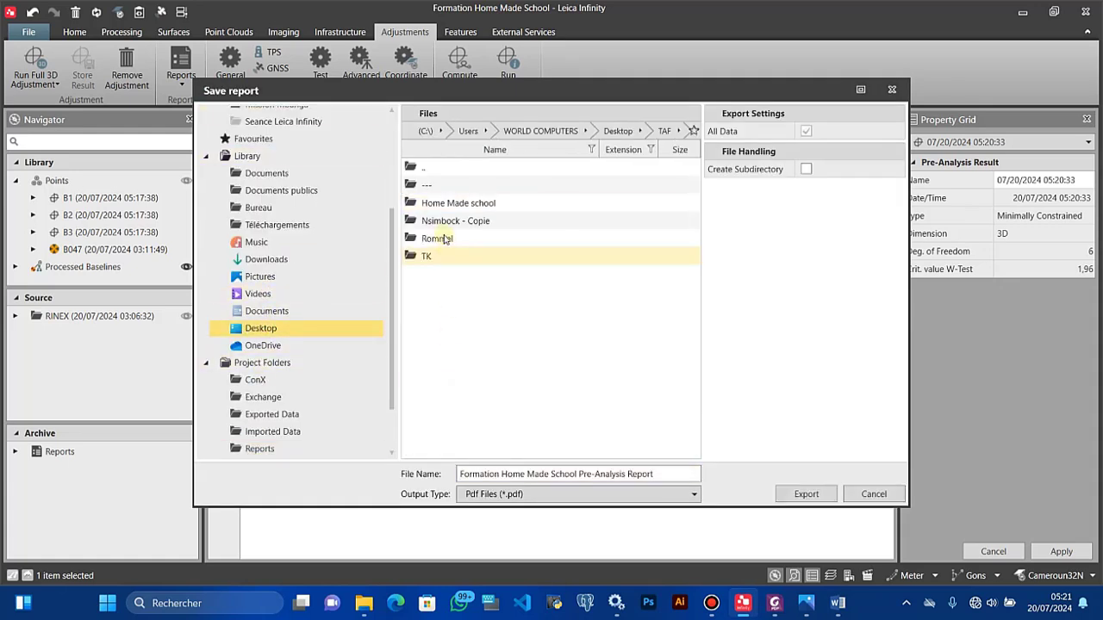
double_click(443, 203)
double_click(443, 204)
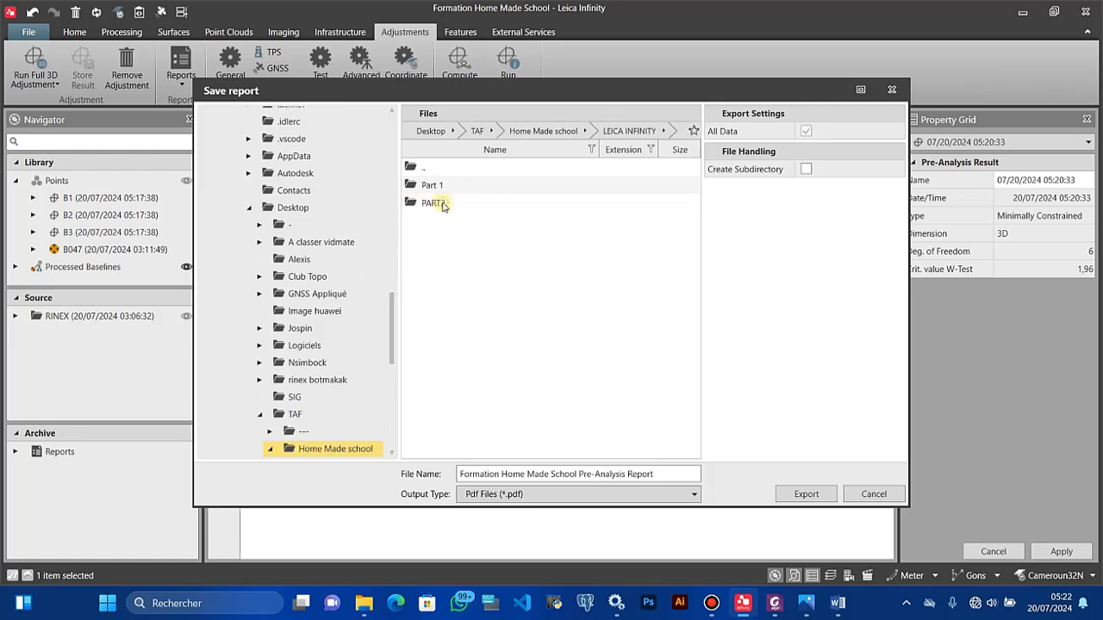
double_click(443, 203)
click(795, 495)
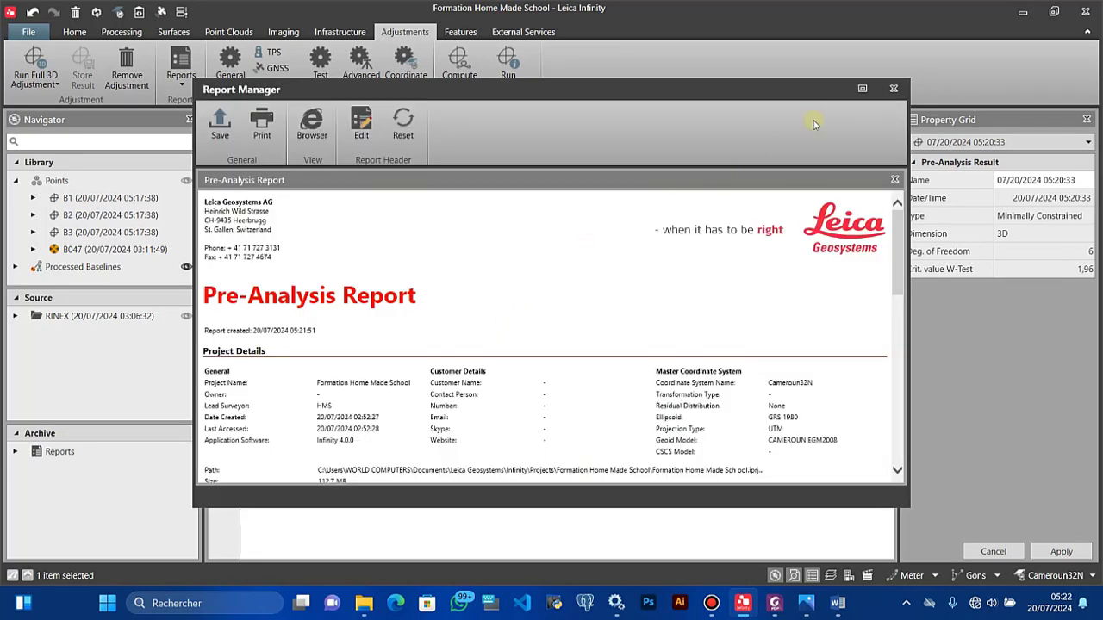
click(862, 88)
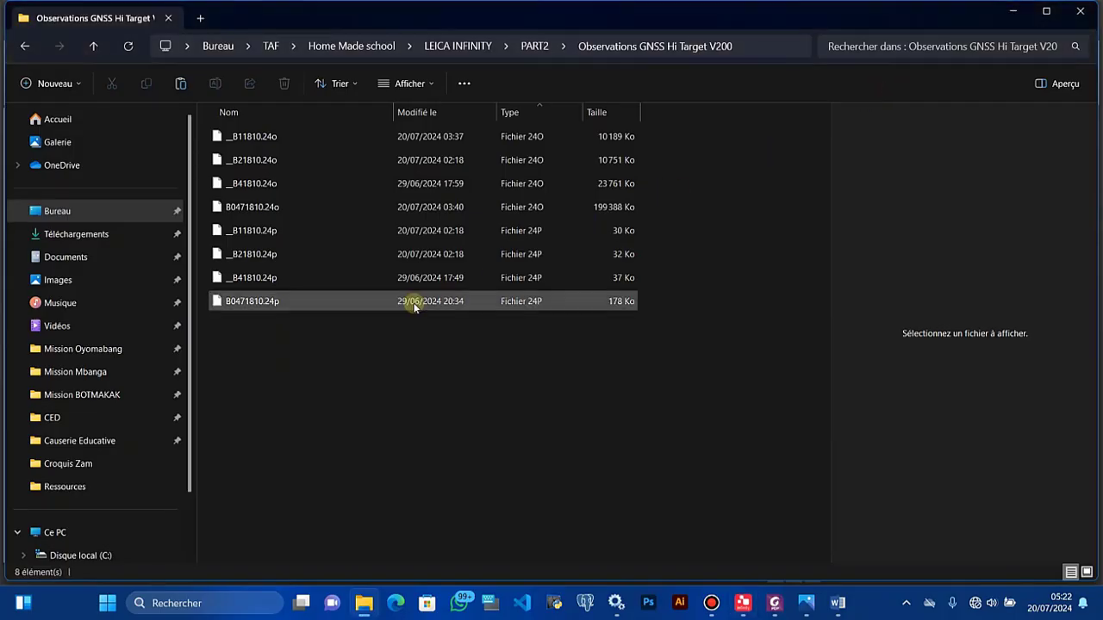
Step: Run a full 3D adjustment and select the new minimally constrained result (05:22:18)
click(741, 605)
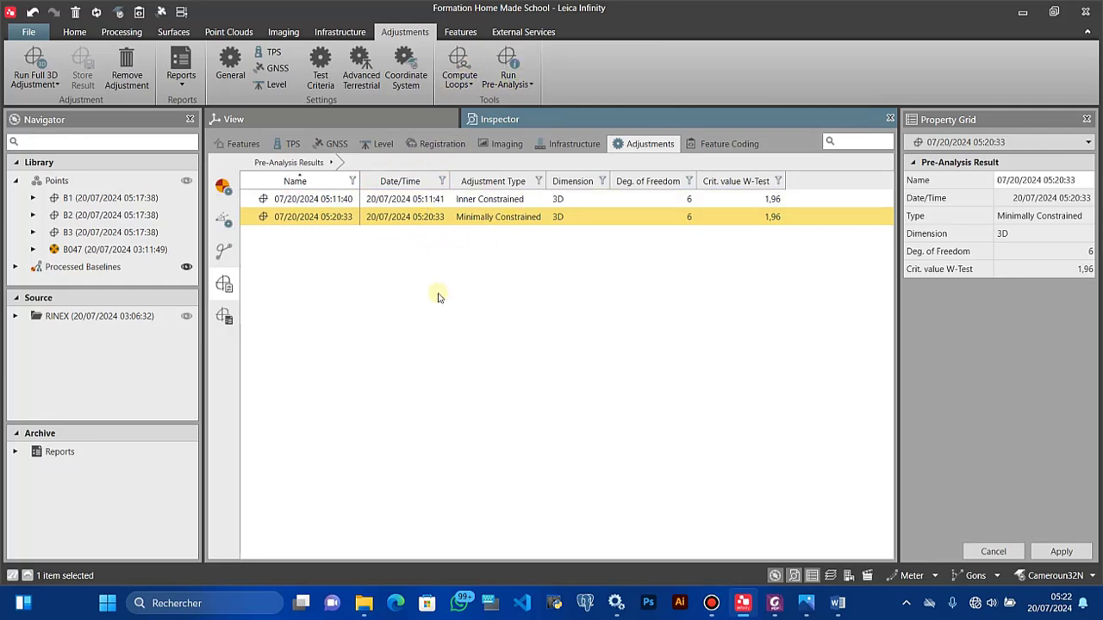
click(31, 83)
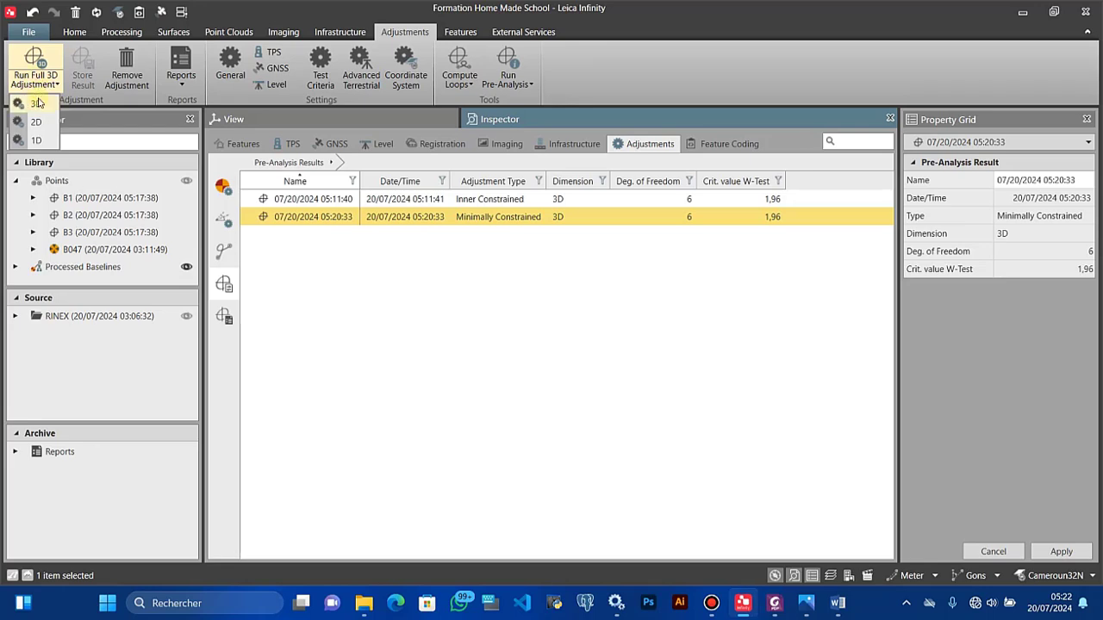
click(38, 104)
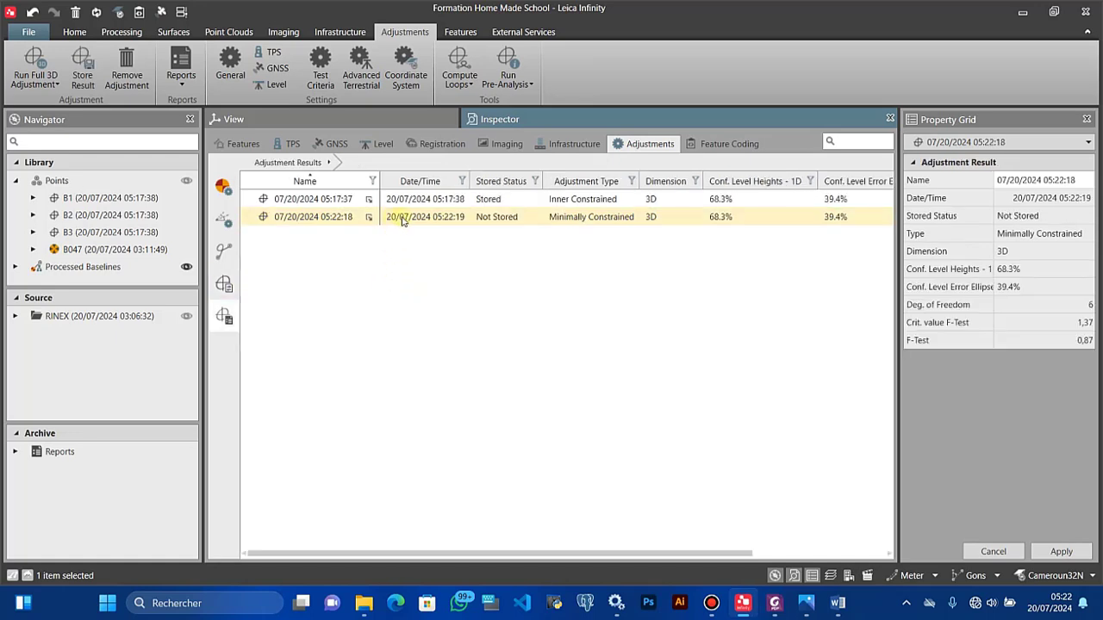
click(503, 218)
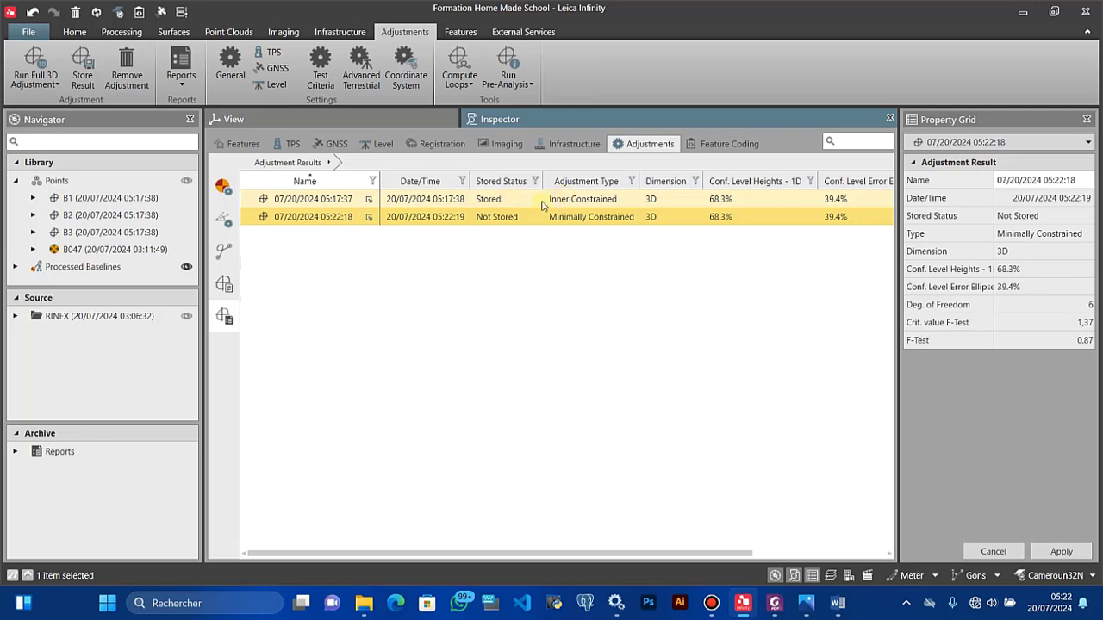
Step: Open the Network Adjustment Report for the new result and read through it full screen
right_click(473, 221)
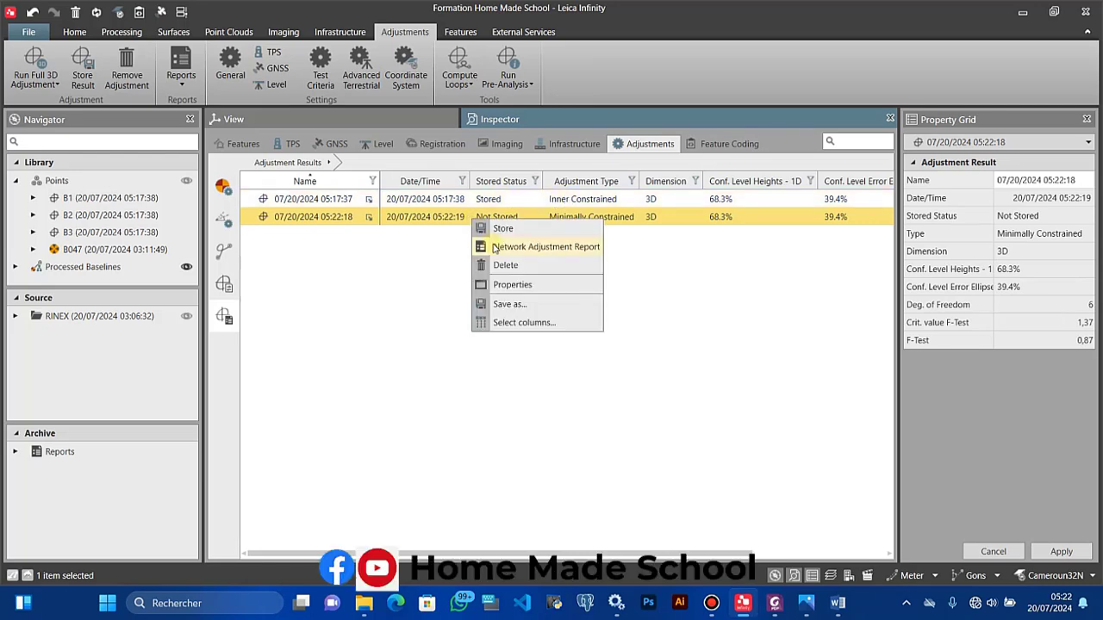
click(509, 250)
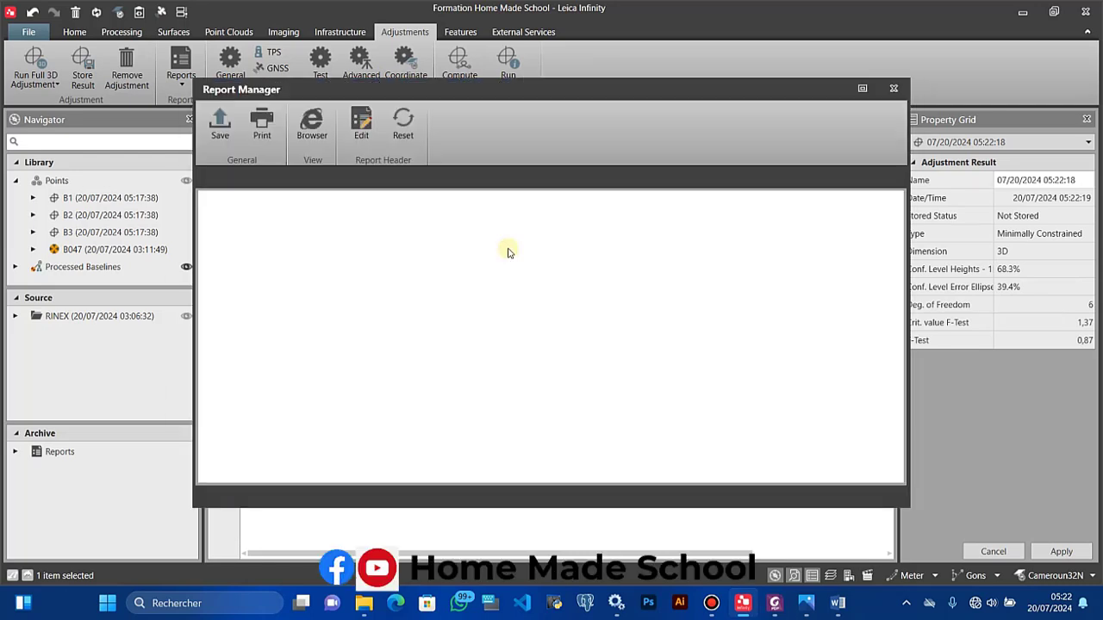
click(866, 89)
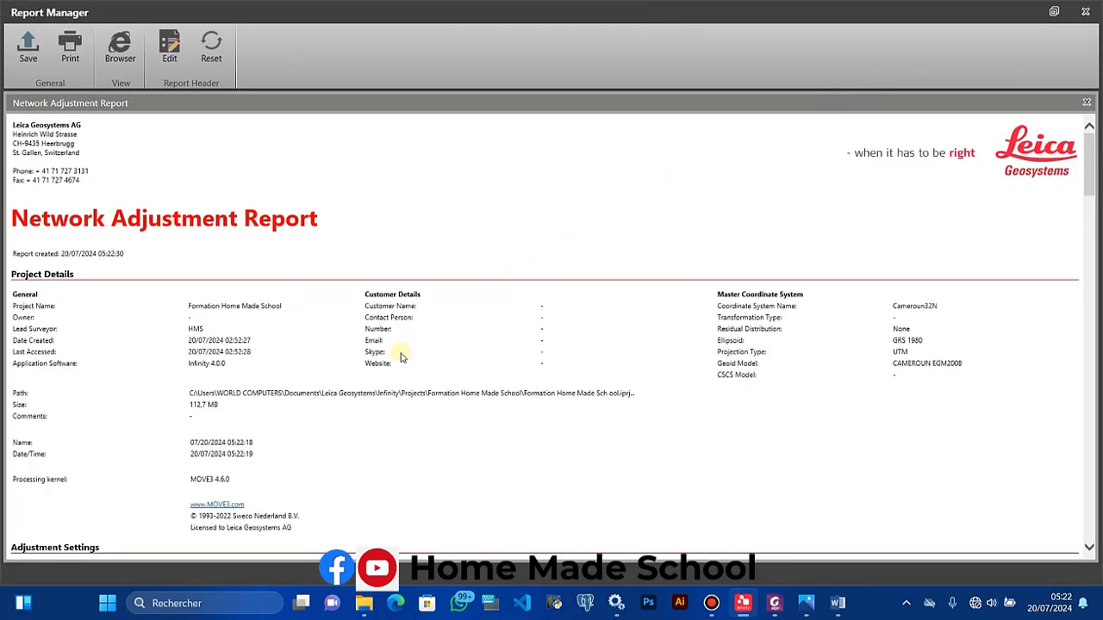
scroll(382, 390, down, 3)
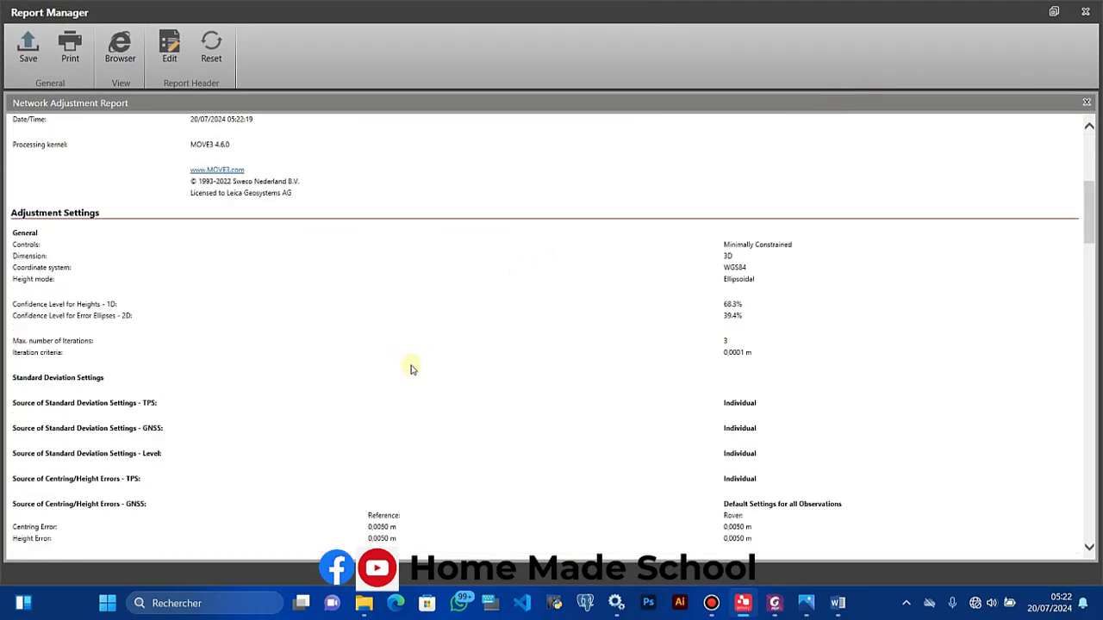
scroll(411, 369, down, 10)
scroll(411, 369, up, 4)
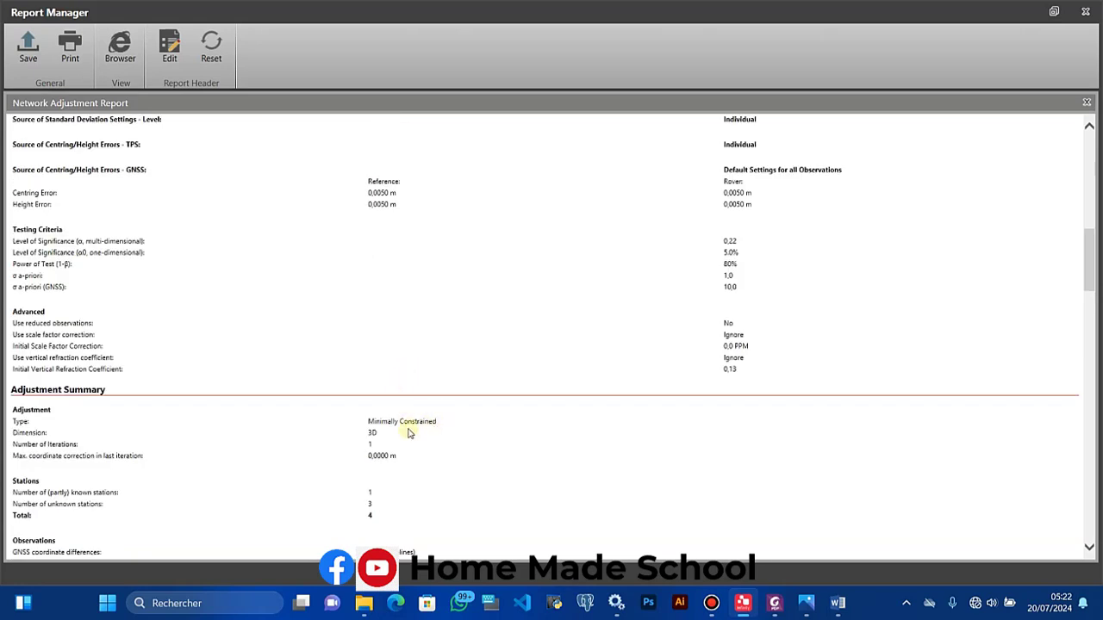
scroll(414, 424, down, 8)
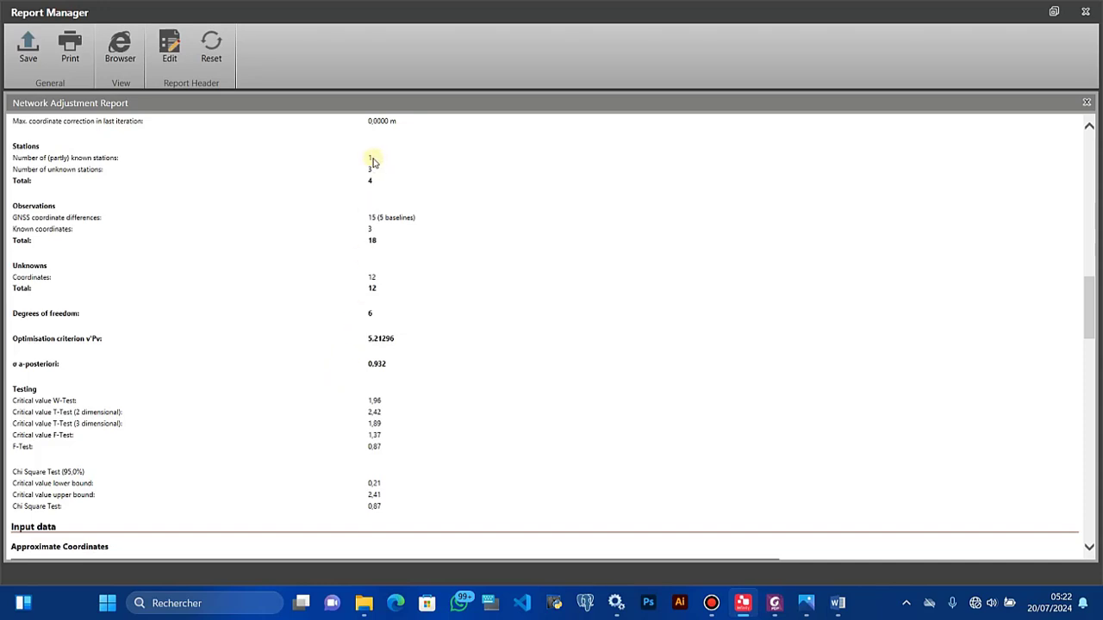
scroll(368, 291, up, 3)
scroll(372, 289, down, 3)
scroll(317, 362, down, 3)
scroll(317, 360, up, 3)
scroll(362, 448, down, 3)
scroll(362, 431, up, 3)
Step: Highlight the Chi Square test value 0,87, then scroll down to the adjusted coordinates
drag(382, 509, 369, 507)
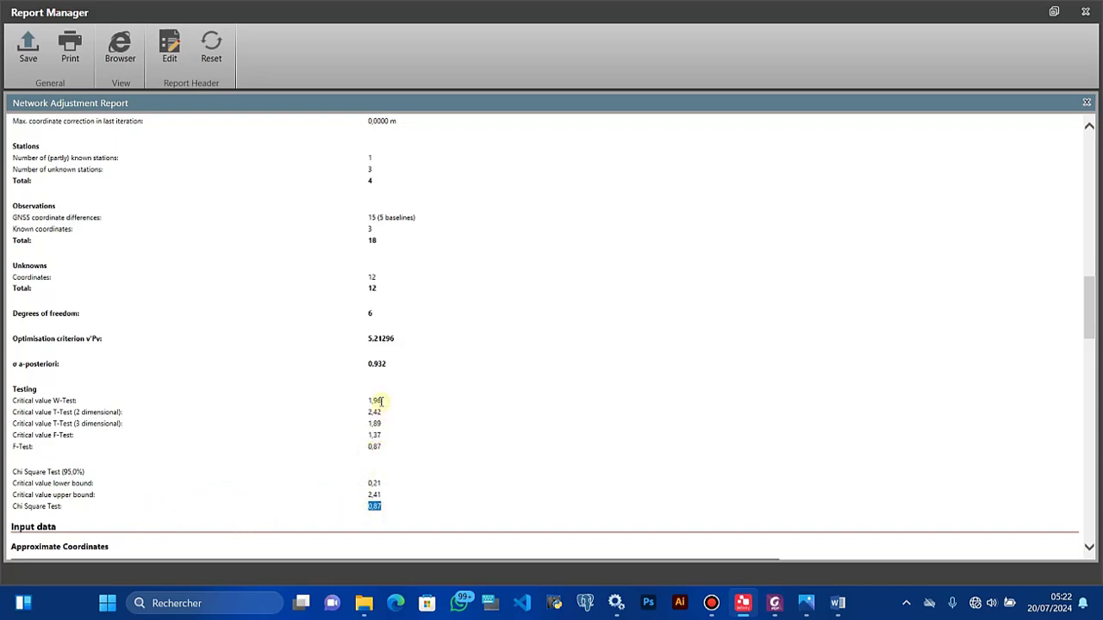
scroll(385, 411, down, 5)
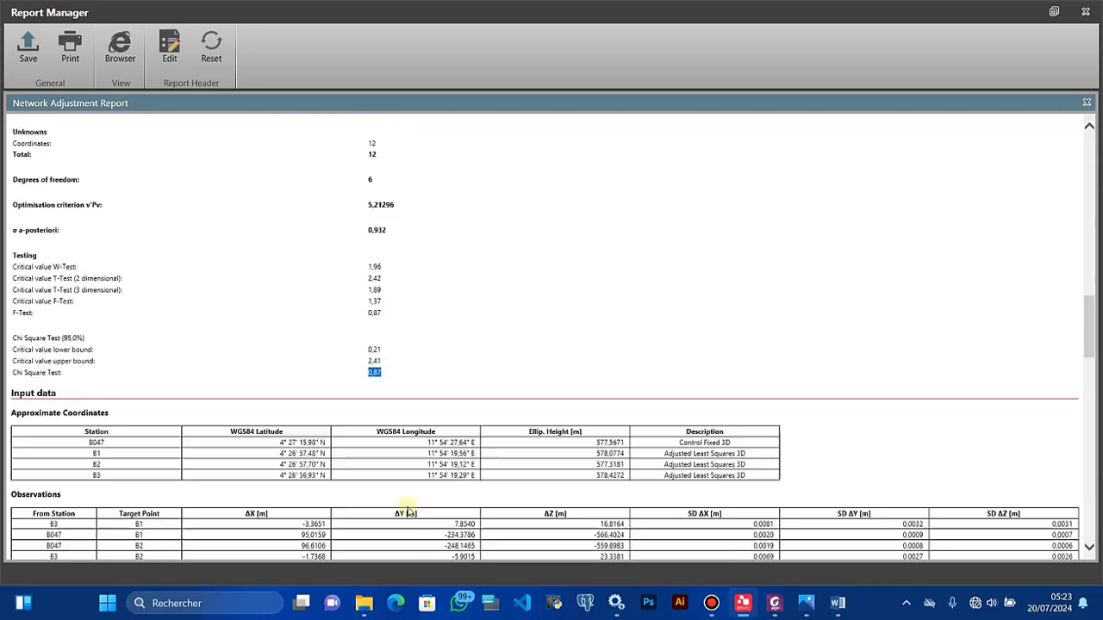
scroll(279, 417, down, 4)
scroll(289, 419, down, 10)
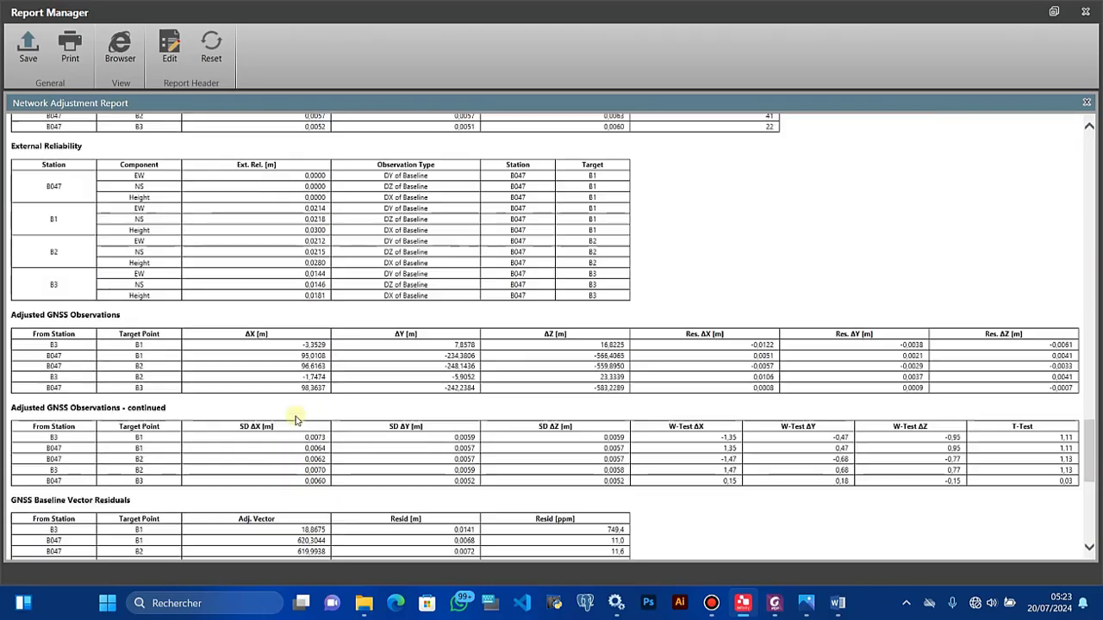
scroll(296, 419, up, 5)
scroll(296, 419, up, 8)
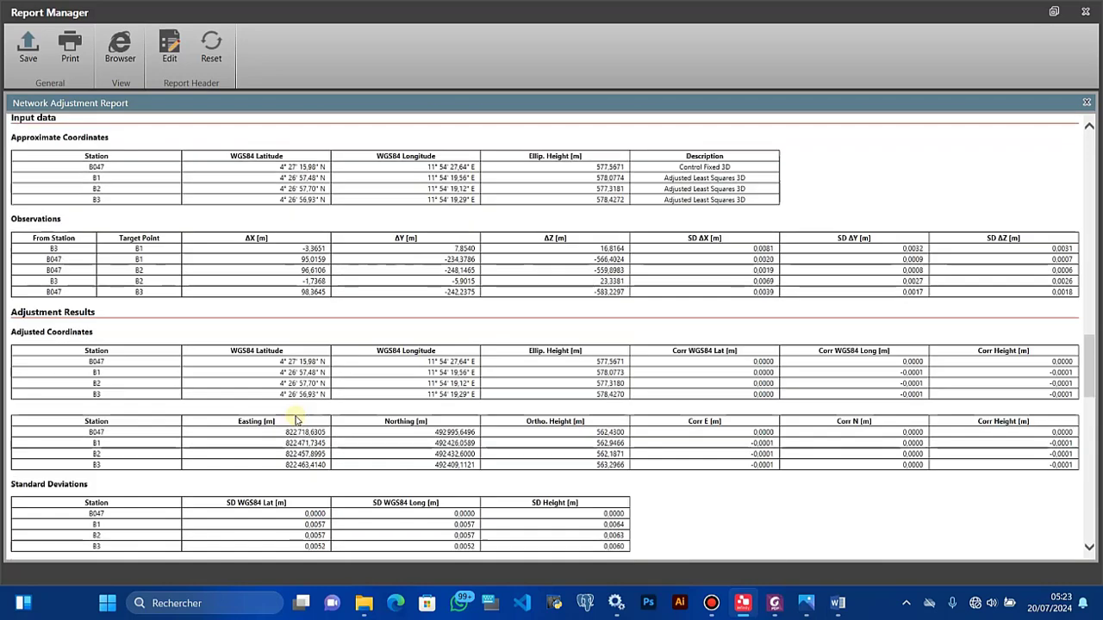
scroll(233, 412, down, 3)
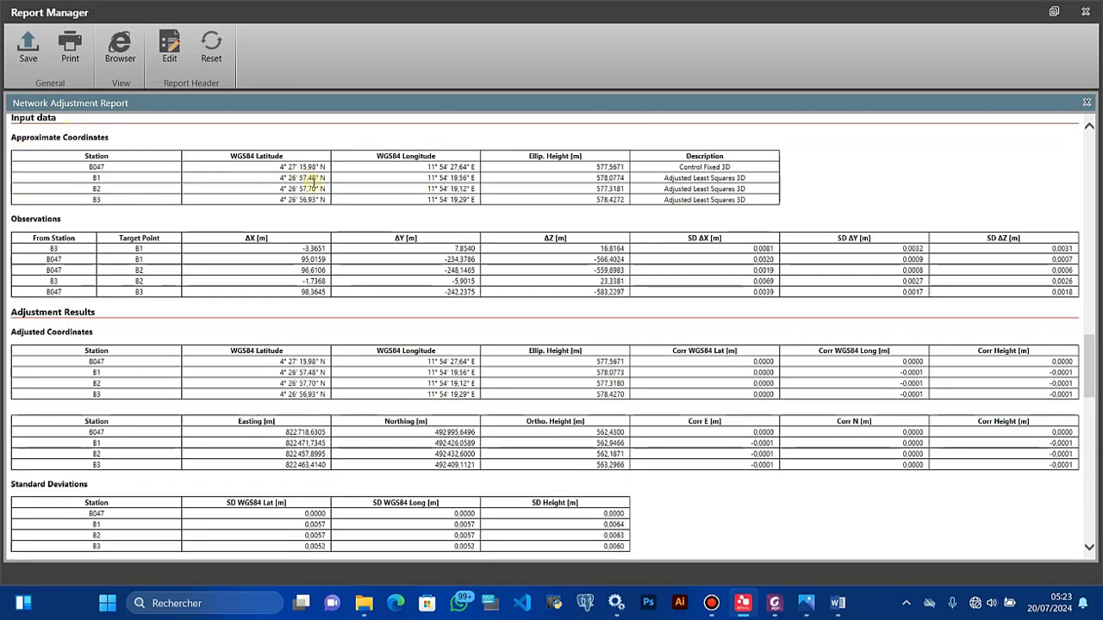
Step: Export the Network Adjustment Report as a PDF into TAF > Home Made school > LEICA INFINITY > PART2
click(34, 60)
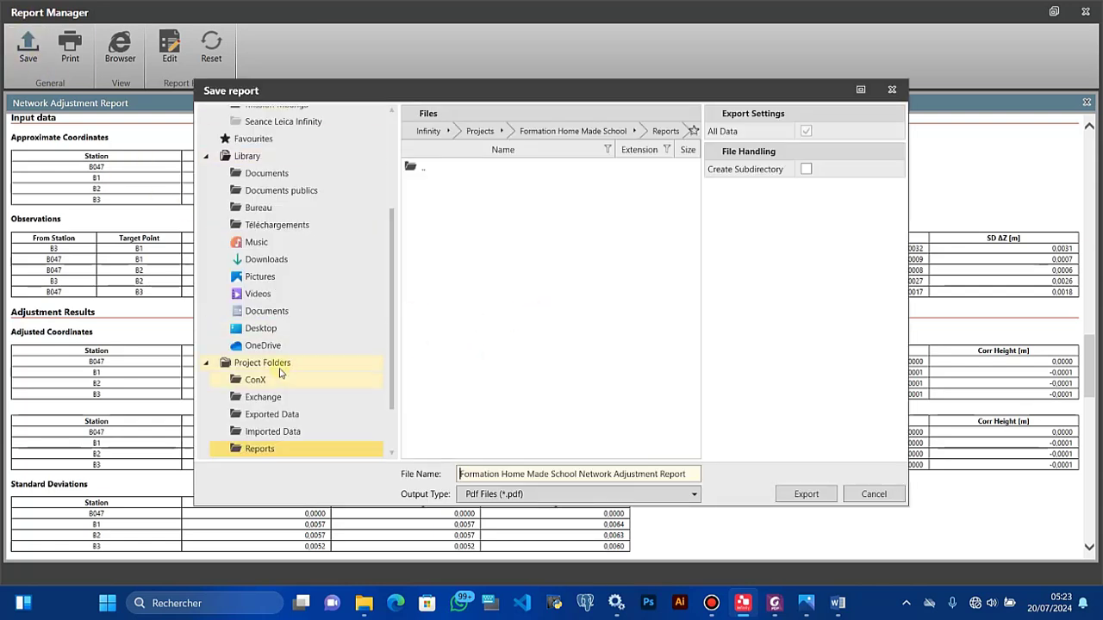
click(270, 333)
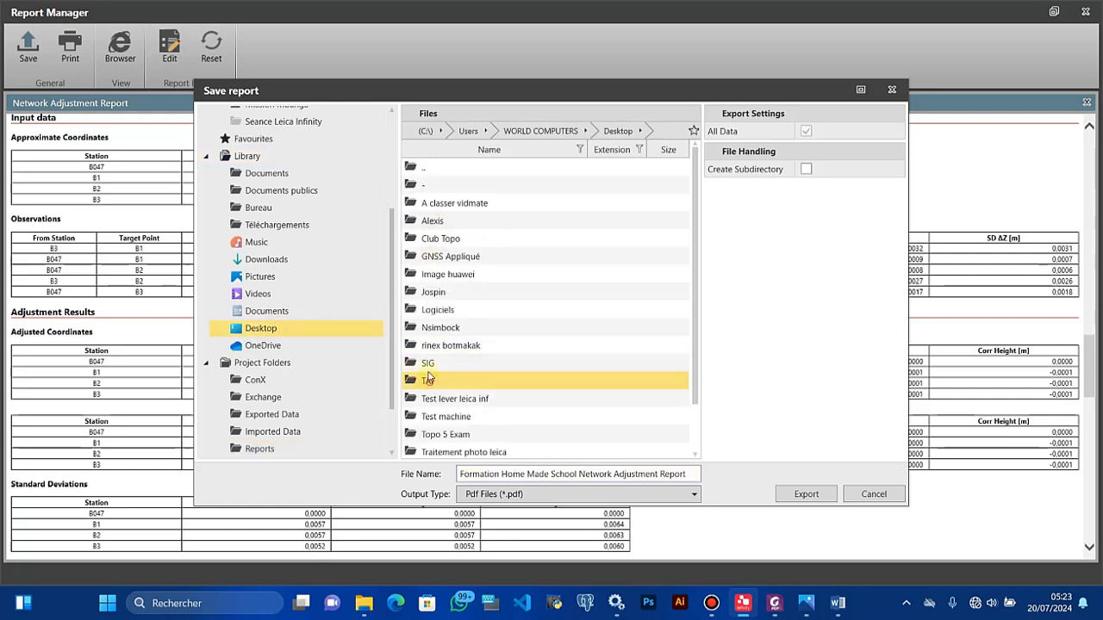
double_click(426, 380)
double_click(439, 205)
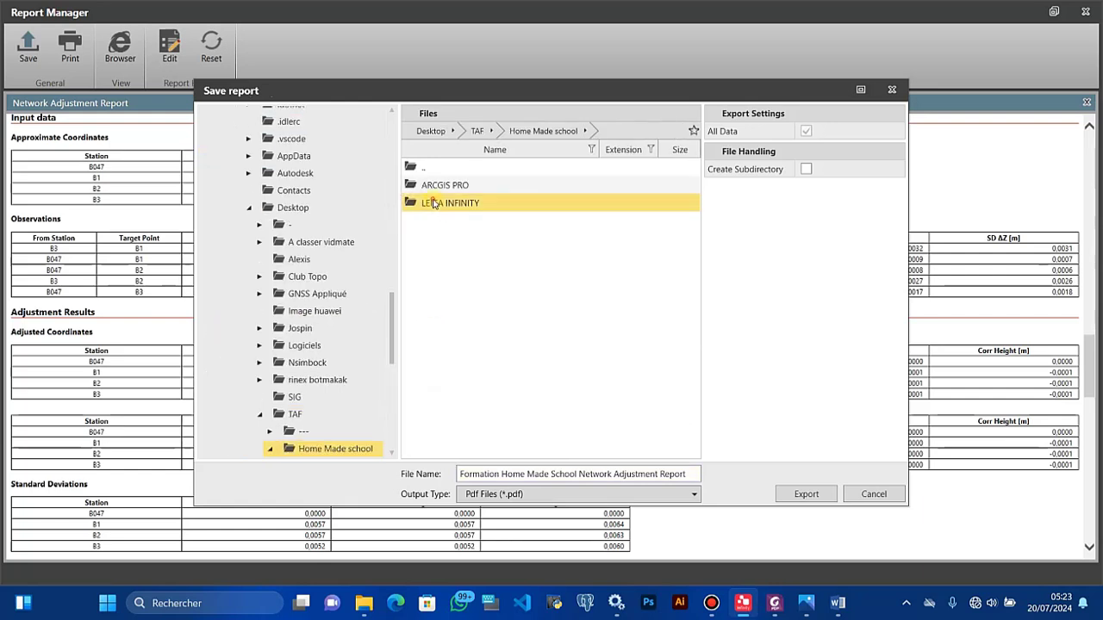
double_click(435, 203)
click(435, 204)
double_click(435, 203)
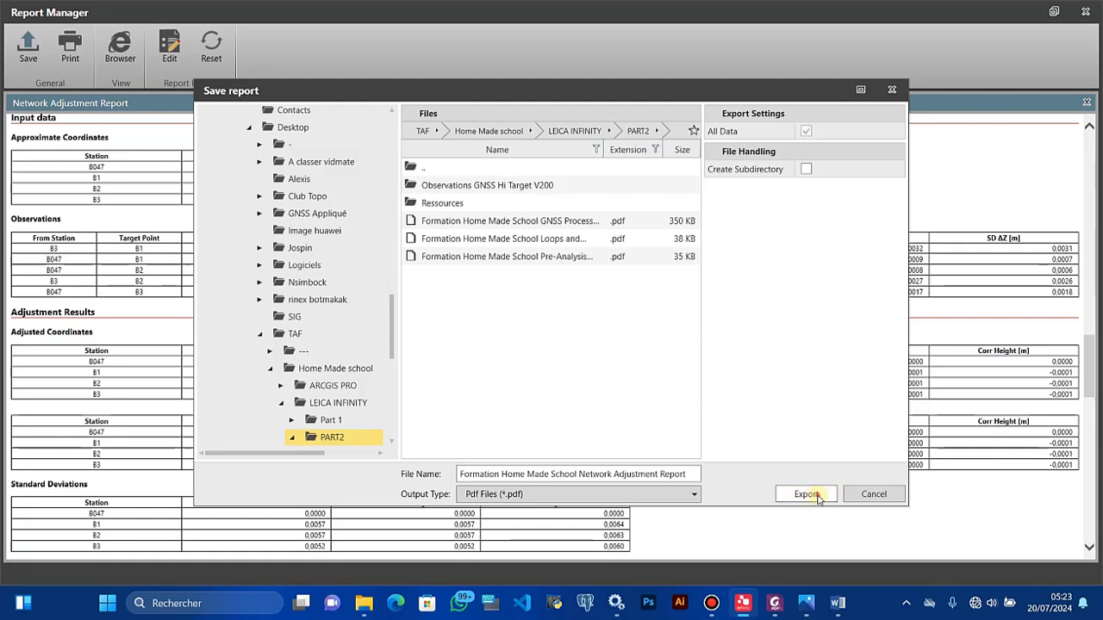
key(Return)
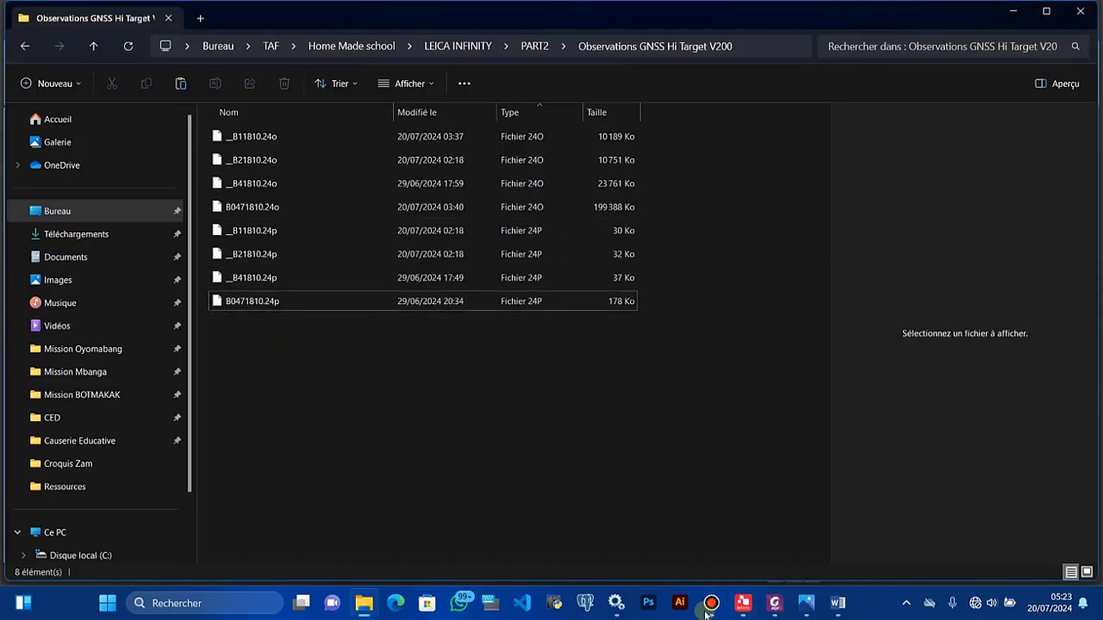
Step: Store the 05:22:18 minimally constrained adjustment result, then bring up the Home tab's report types
click(743, 603)
right_click(429, 223)
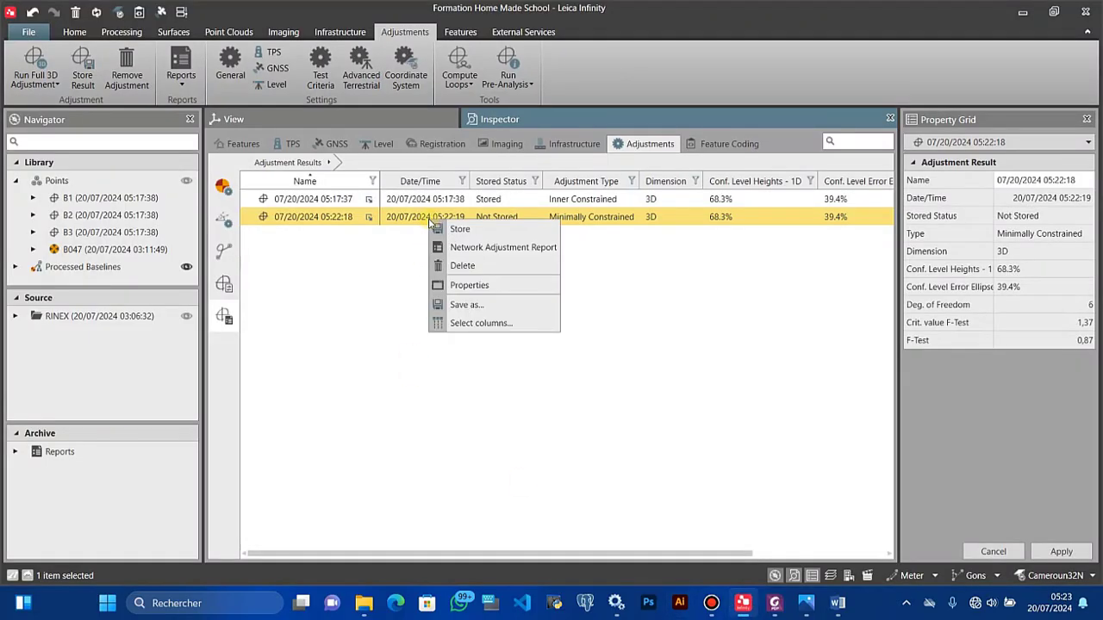
click(378, 255)
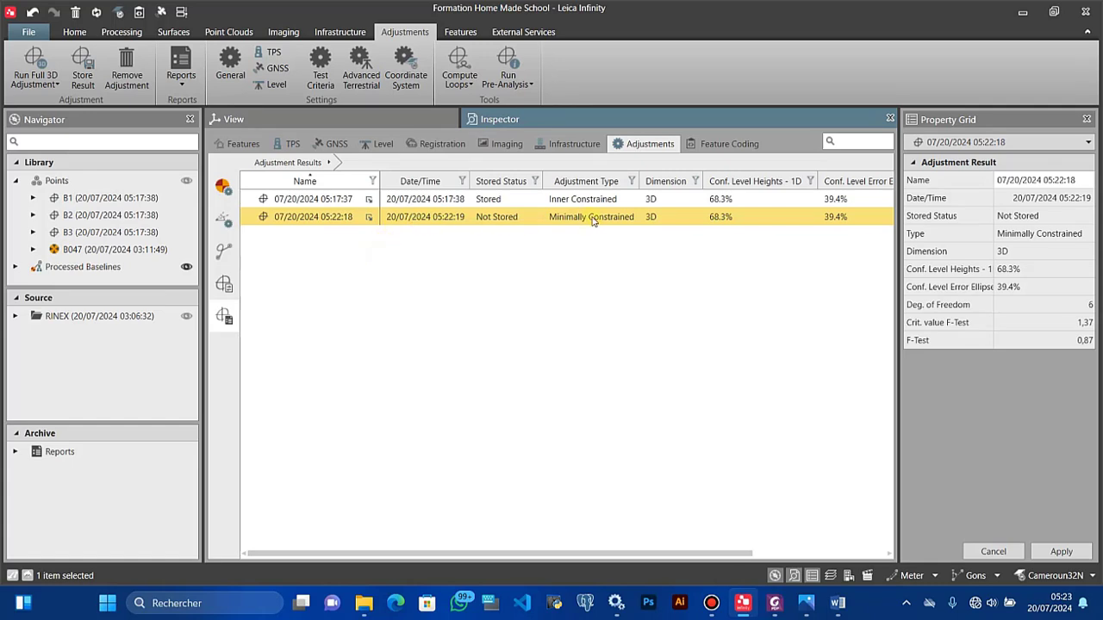
right_click(596, 221)
click(605, 228)
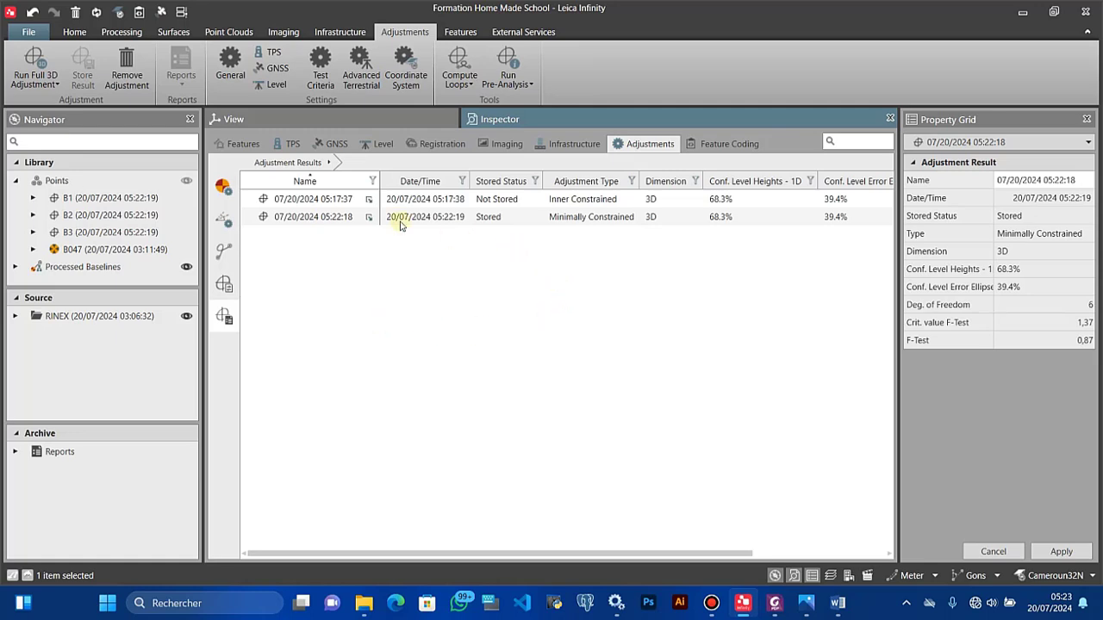
click(75, 33)
click(112, 86)
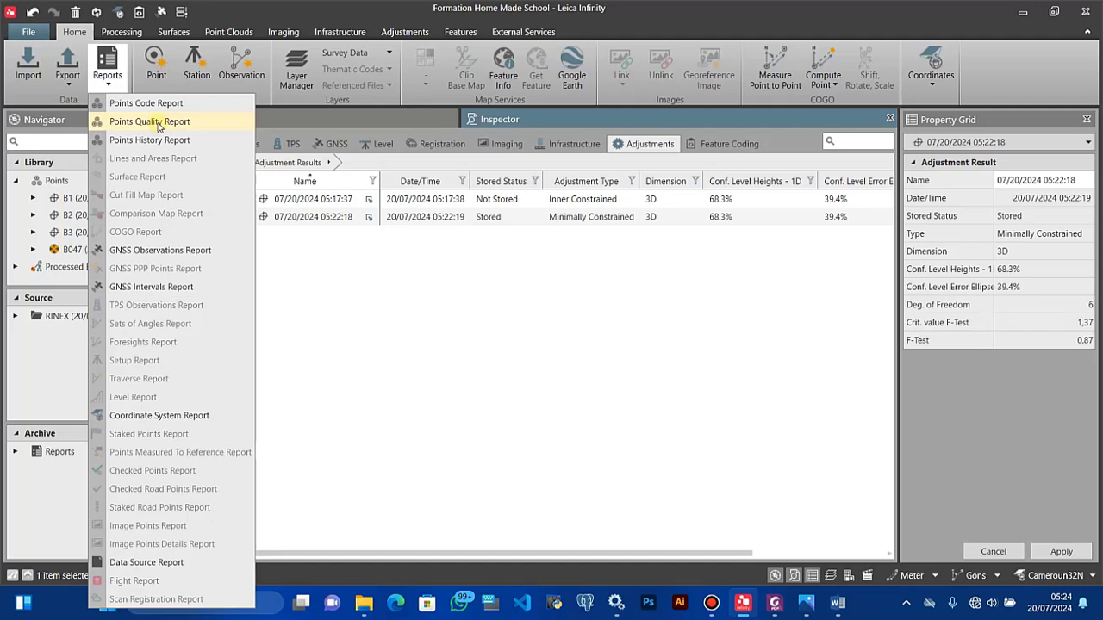
Step: Open the Points Quality Report and export it as a PDF into TAF > Home Made school > LEICA INFINITY > PART2
click(158, 126)
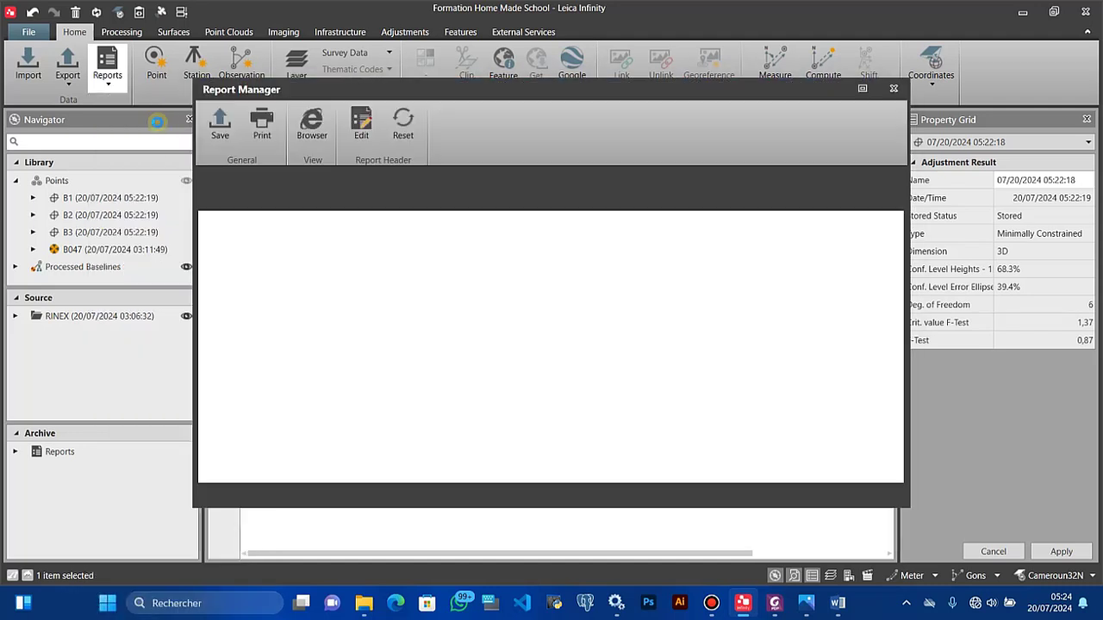
click(860, 90)
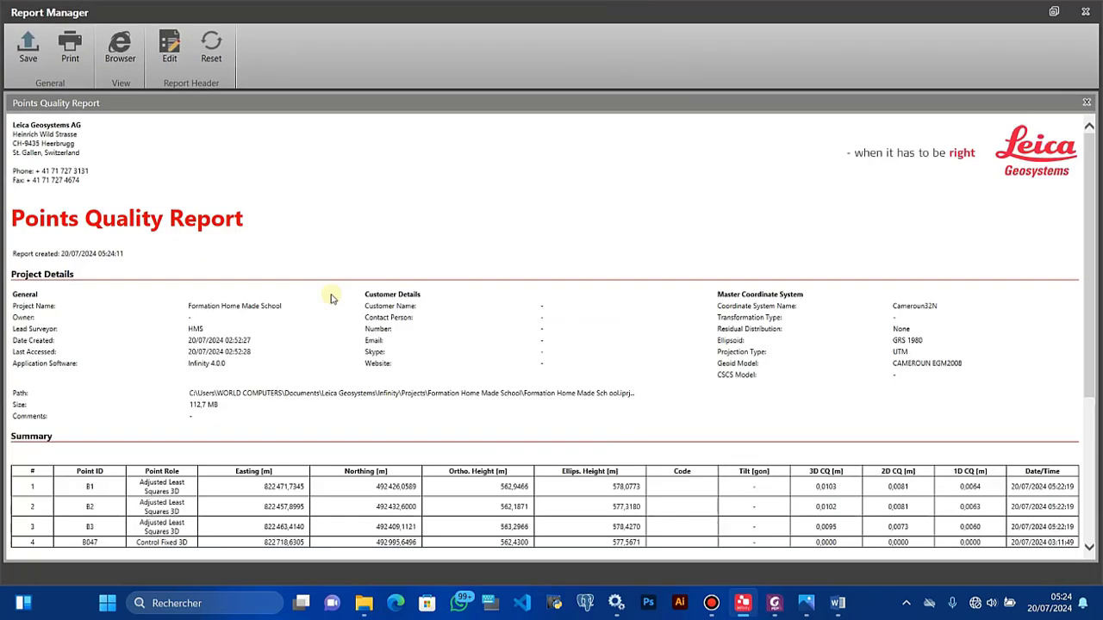
scroll(332, 301, down, 5)
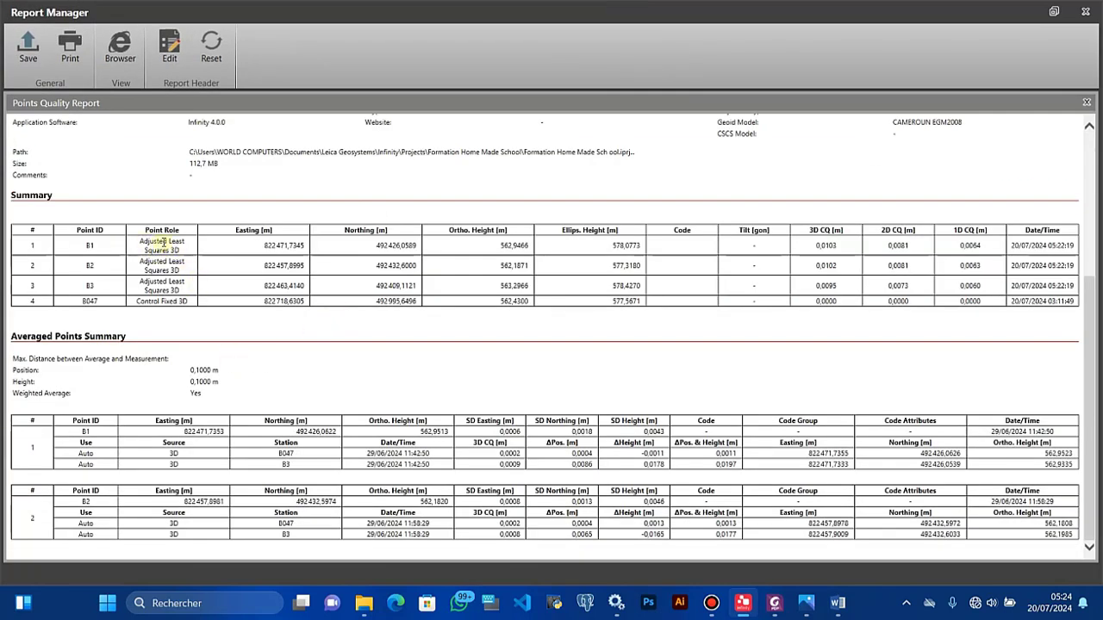
click(28, 50)
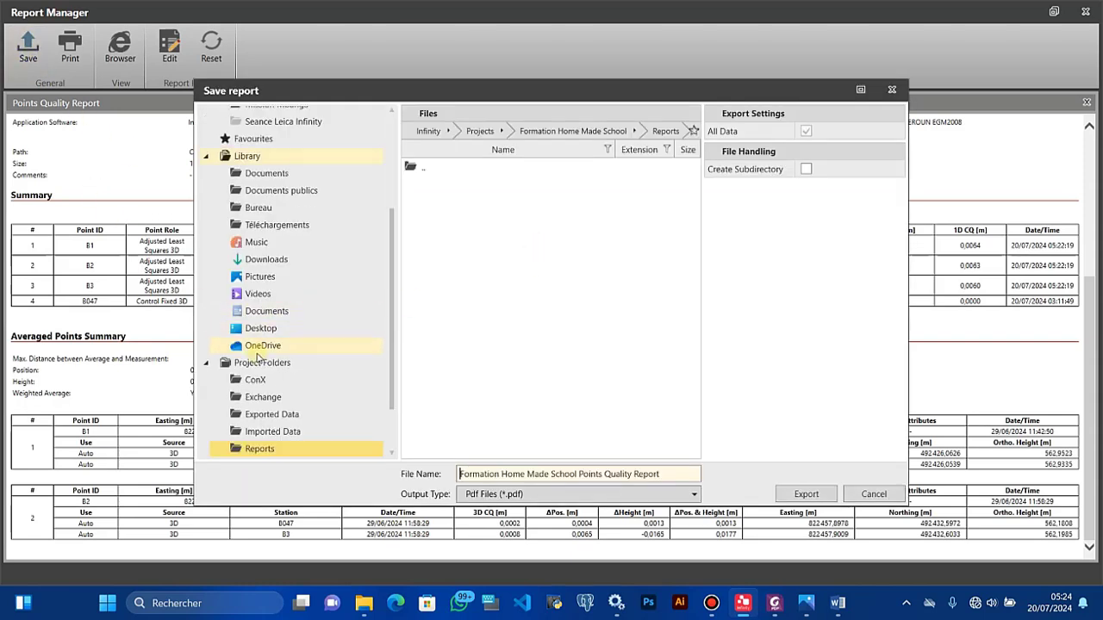
click(261, 329)
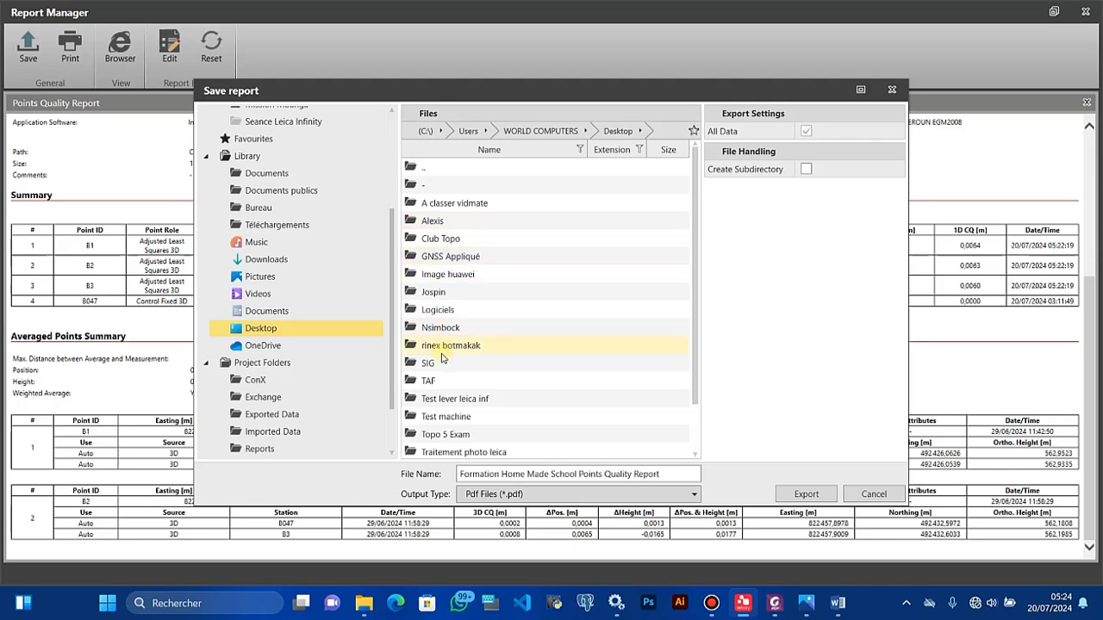
double_click(431, 381)
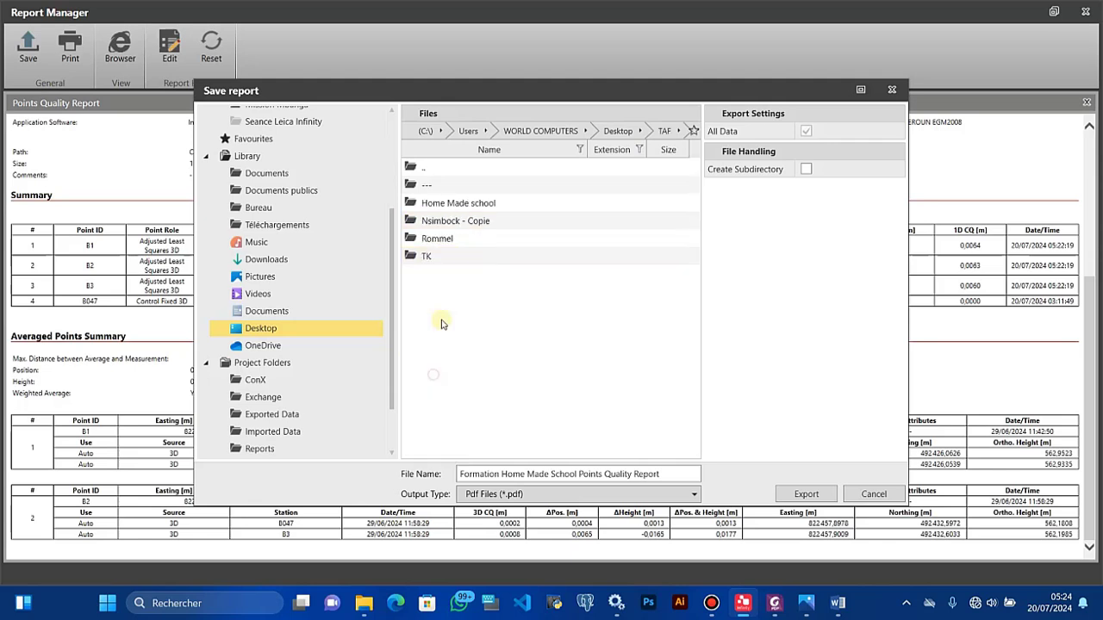
double_click(453, 209)
double_click(452, 207)
click(453, 207)
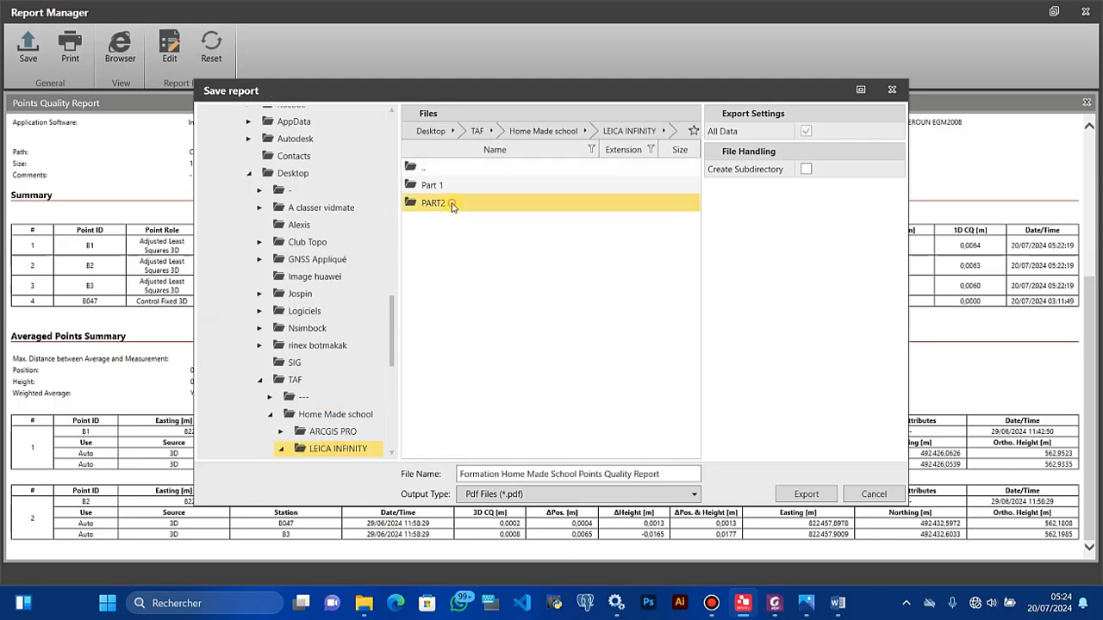
double_click(452, 207)
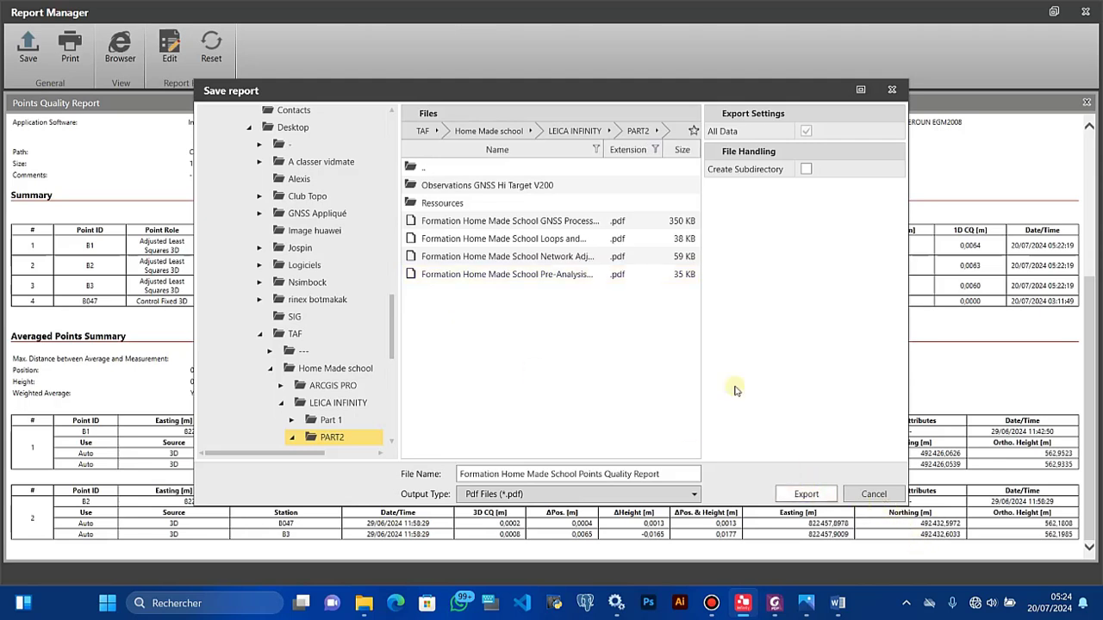
key(Return)
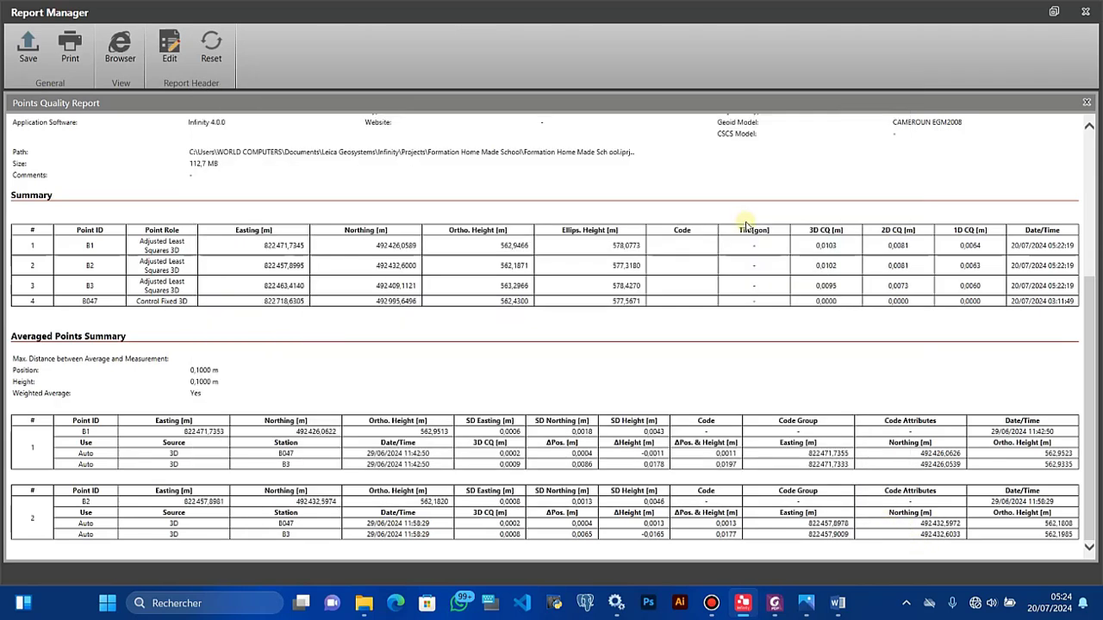
click(1085, 12)
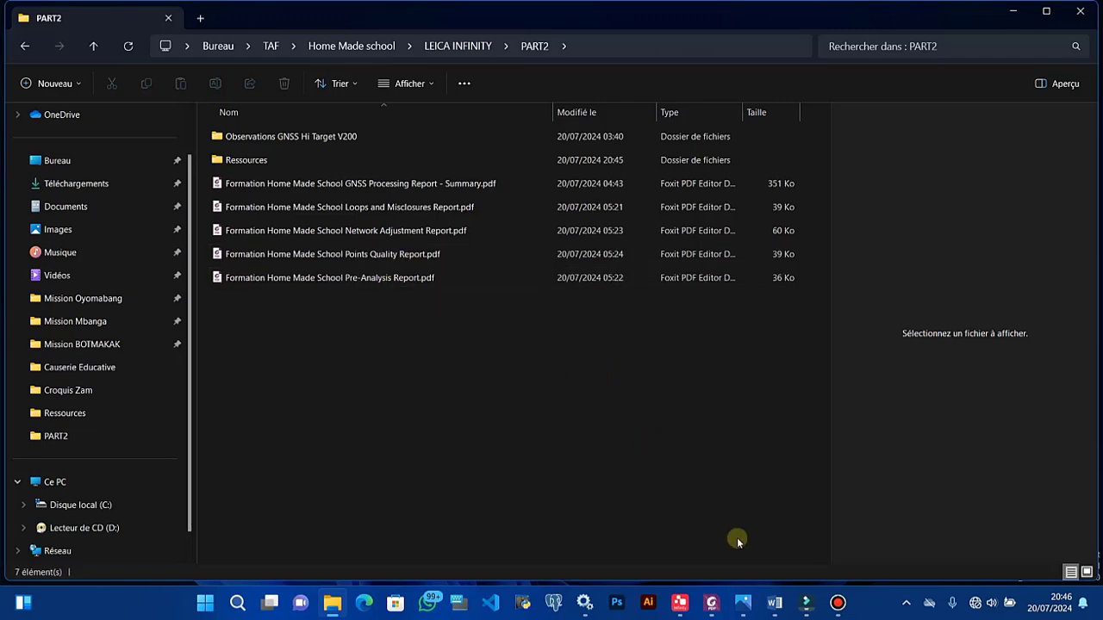
Step: Switch to the Word document 'page de garde rapport de rattachement.docx'
click(773, 602)
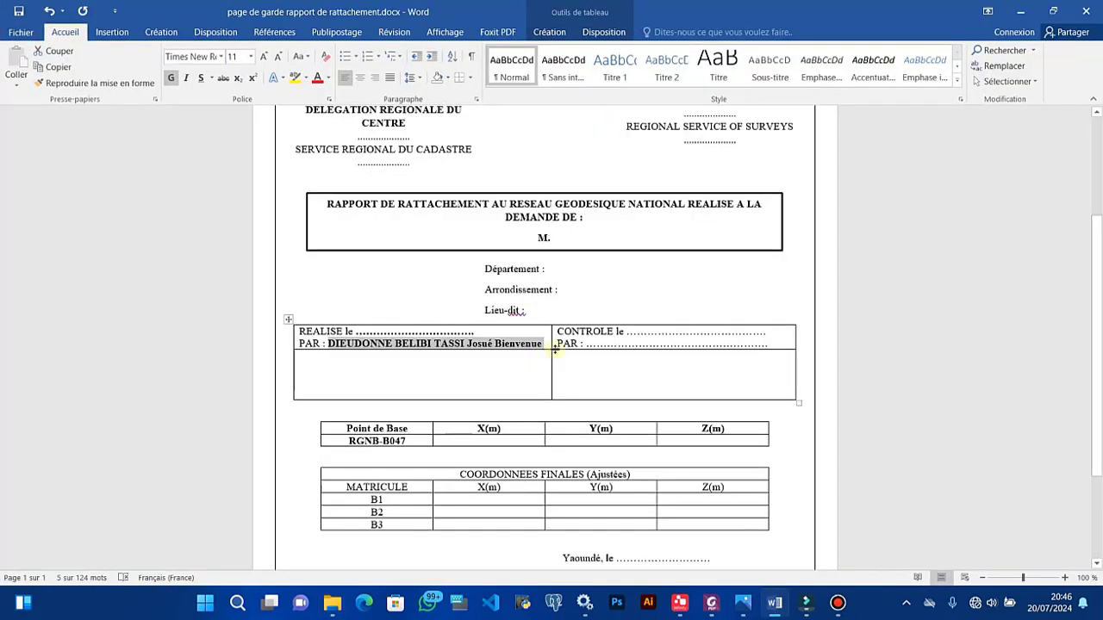
Step: Type the client's full name after 'DEMANDE DE : M.' in the cover page title box
click(531, 353)
scroll(531, 349, up, 3)
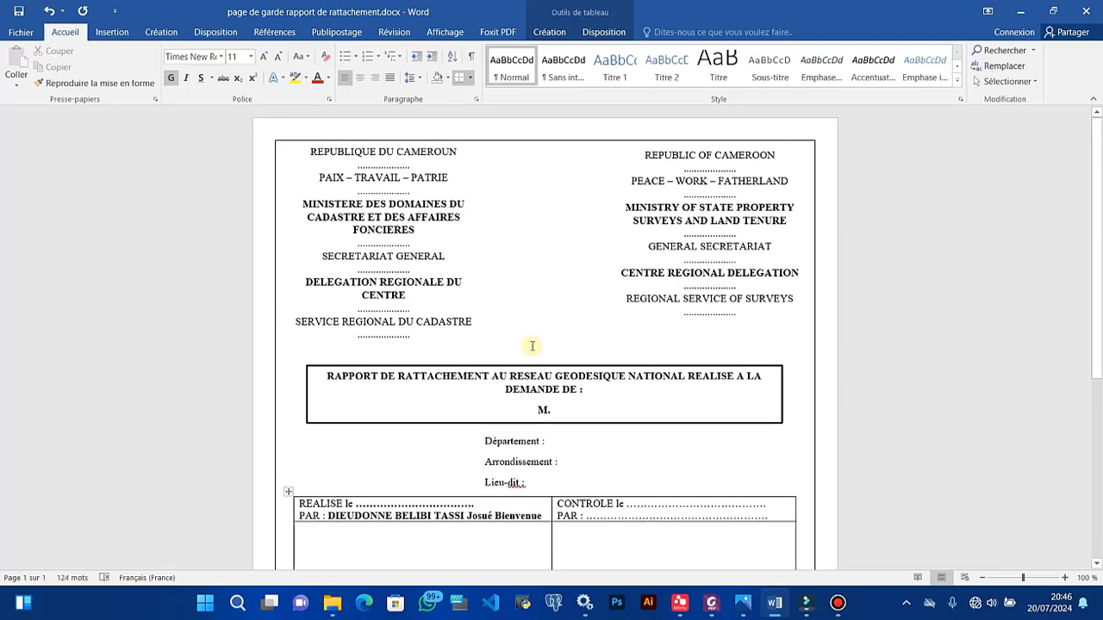
scroll(493, 401, down, 3)
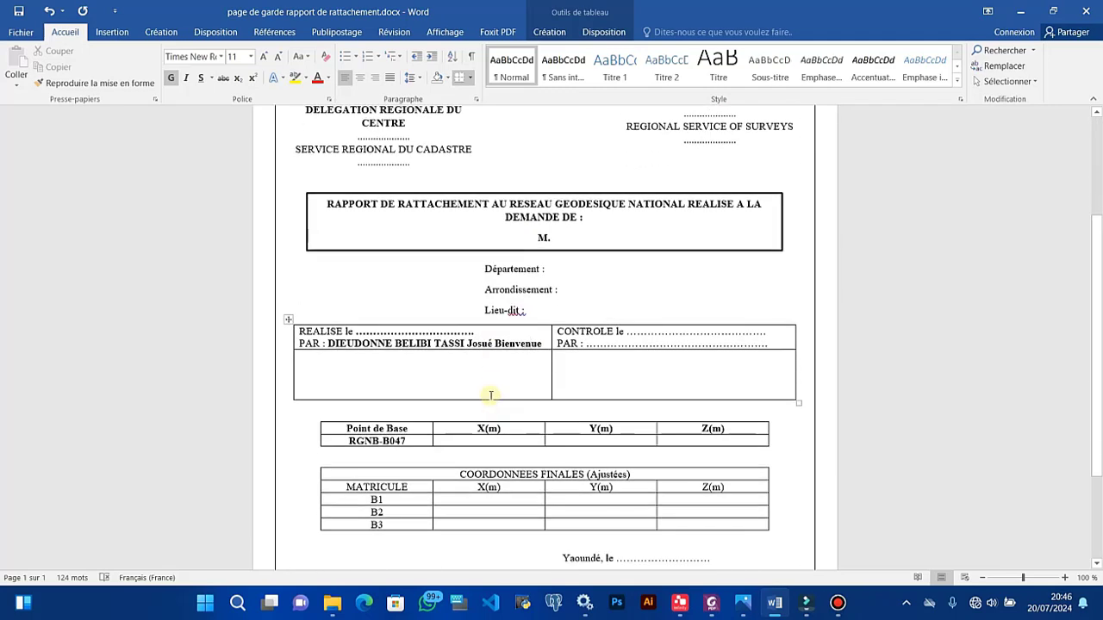
scroll(490, 389, up, 3)
scroll(487, 386, down, 3)
click(555, 239)
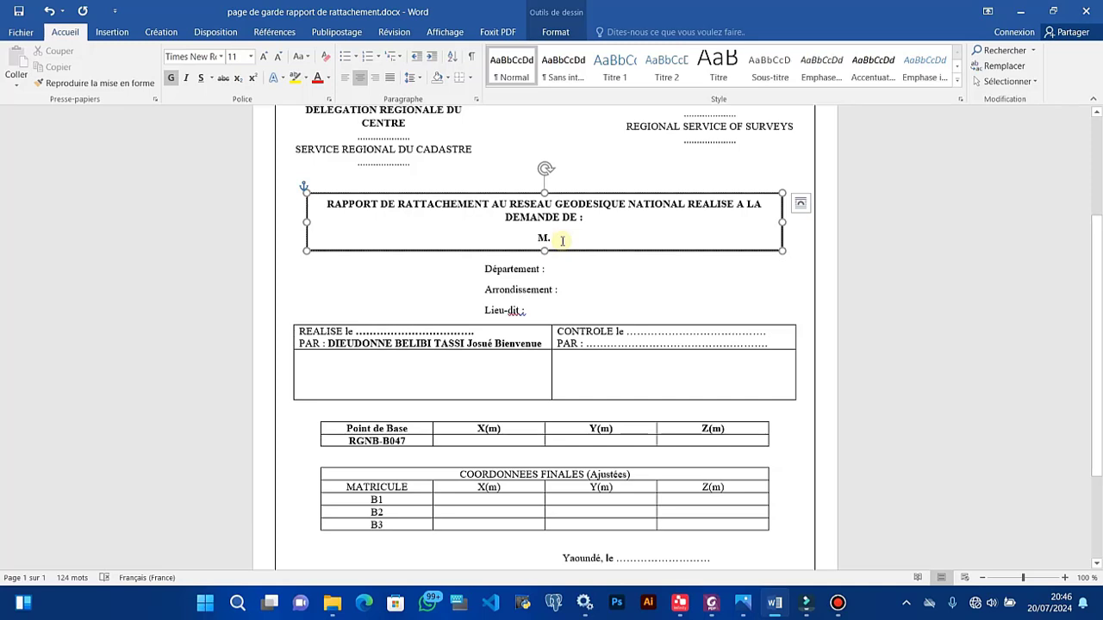
text(B)
key(BackSpace)
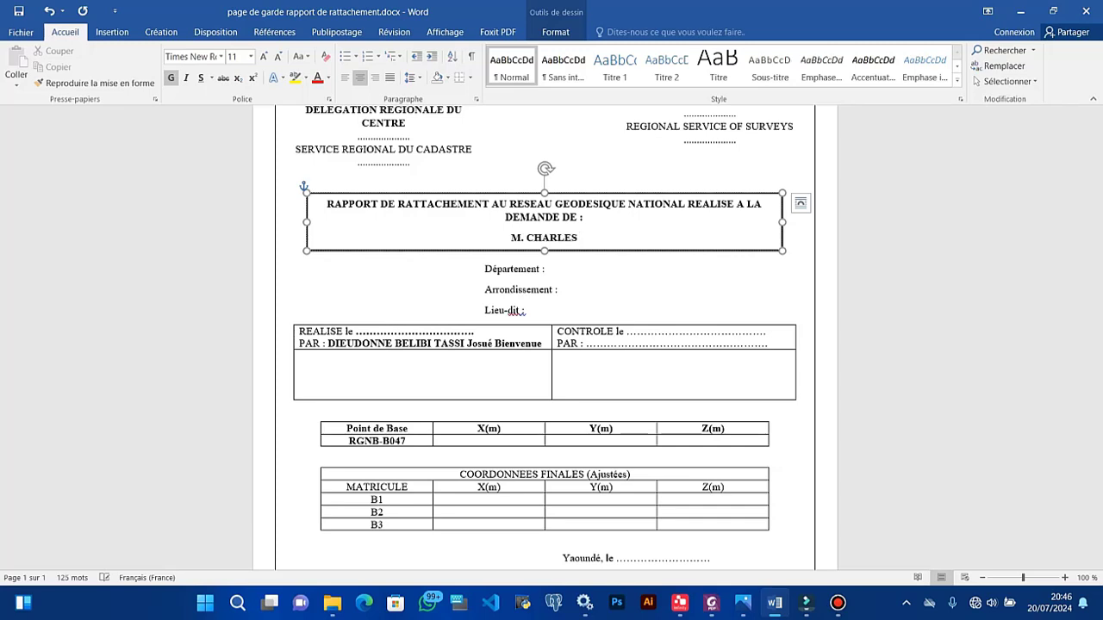
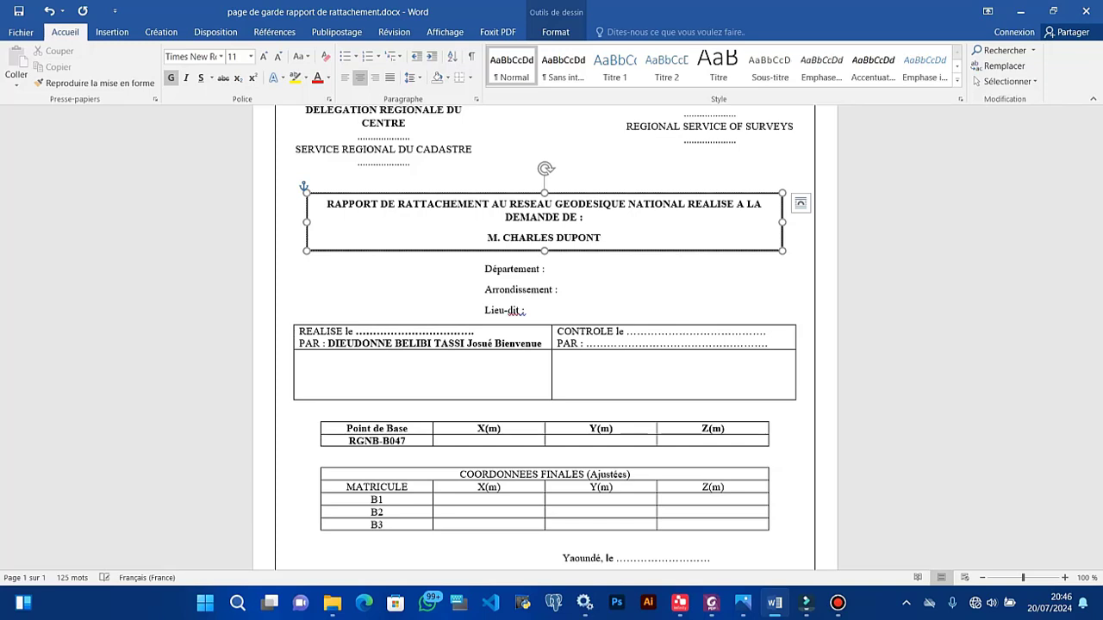
Step: Enter Mfoundi, Yaoundé 5 and Etoa Meki for Département, Arrondissement and Lieu-dit
click(559, 267)
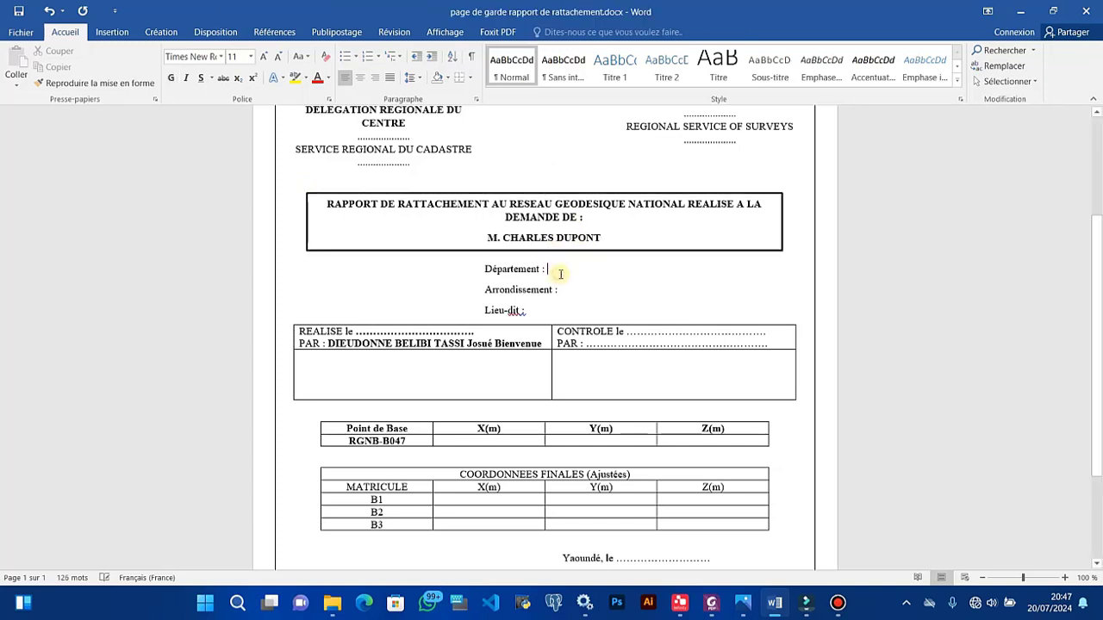
text(Mfoundi)
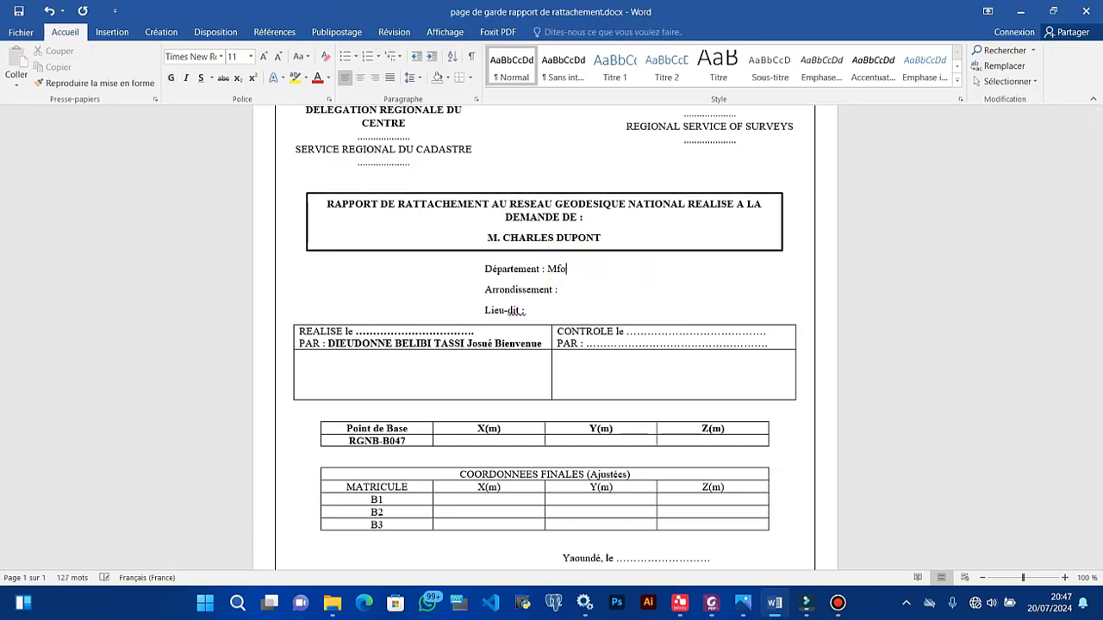
click(566, 292)
text(Yaoundé 5)
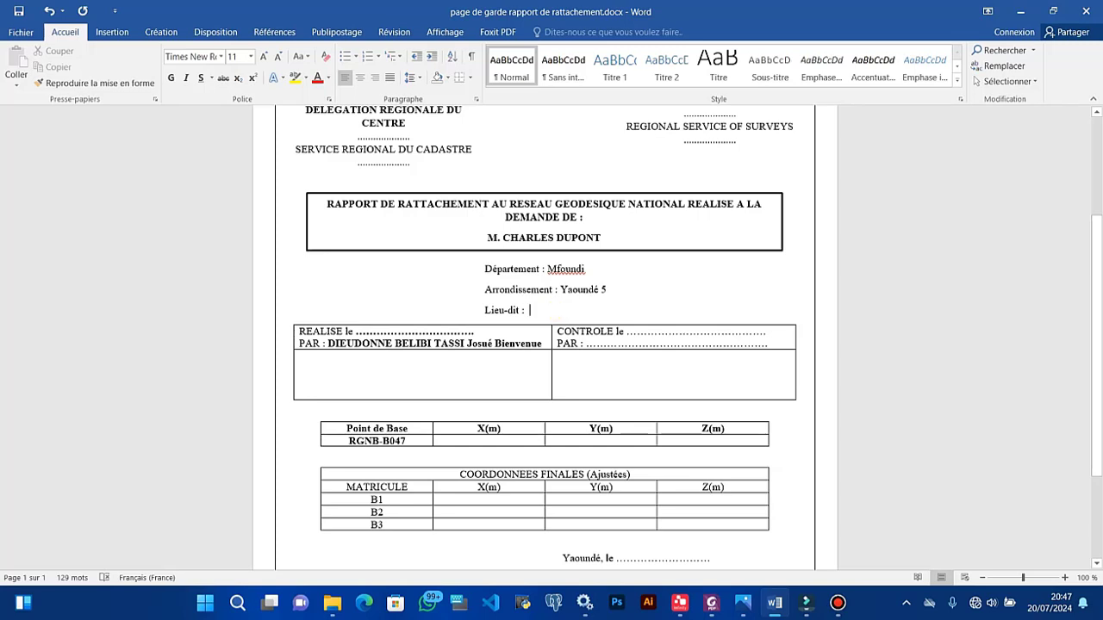
text(Etoa Meki)
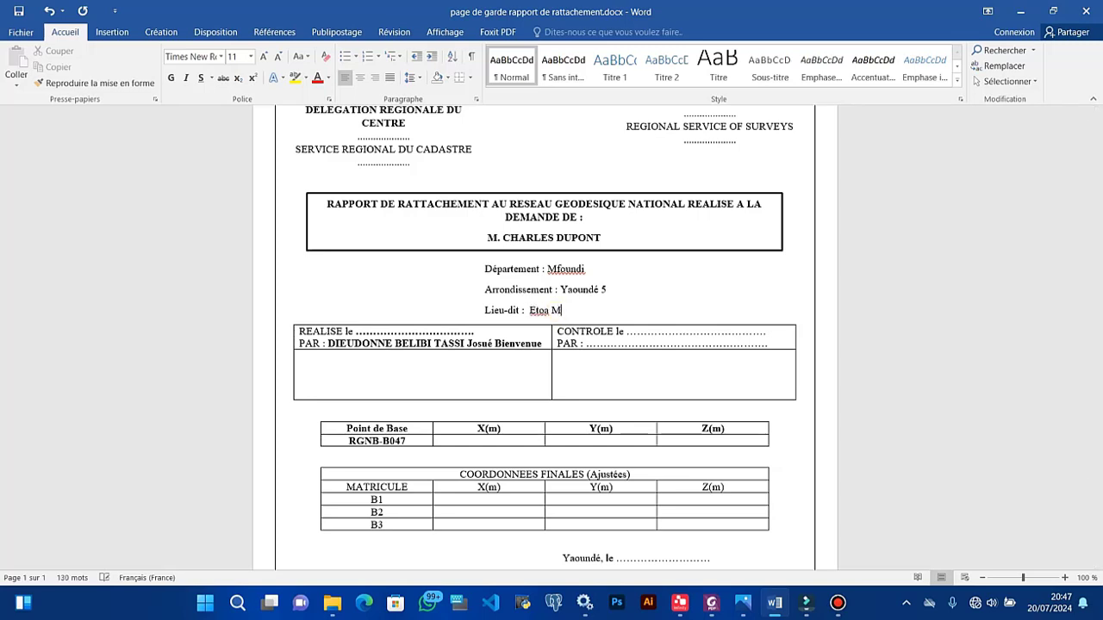
click(365, 332)
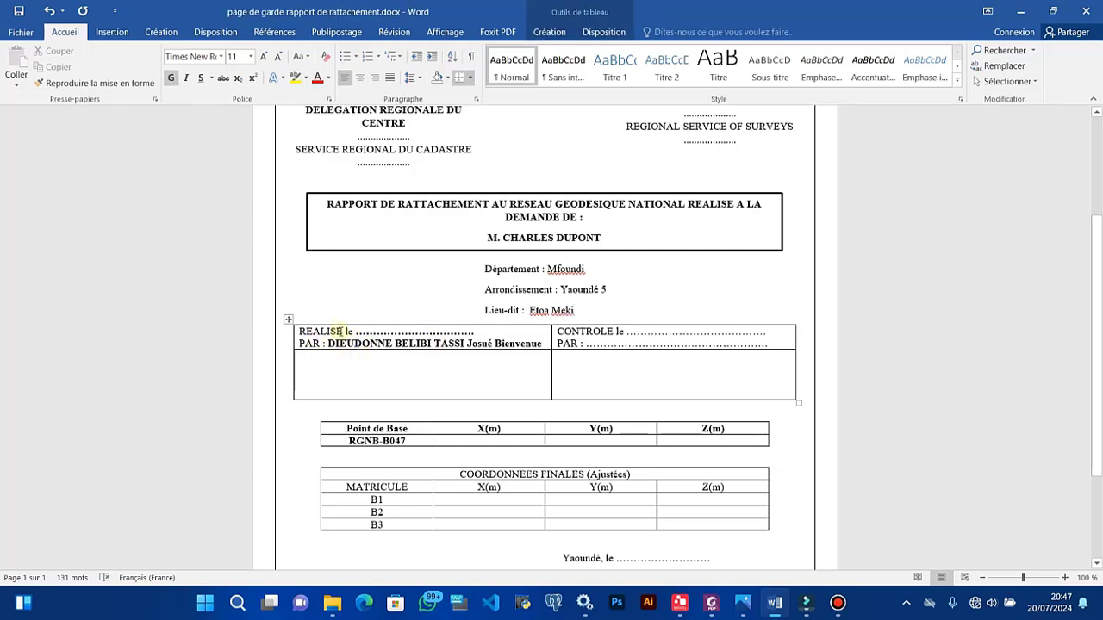
Step: Replace the table's dotted placeholders with 20/07/2024 after REALISE le, 21/07/2024 after CONTROLE le, and Home Made School
drag(355, 331, 474, 333)
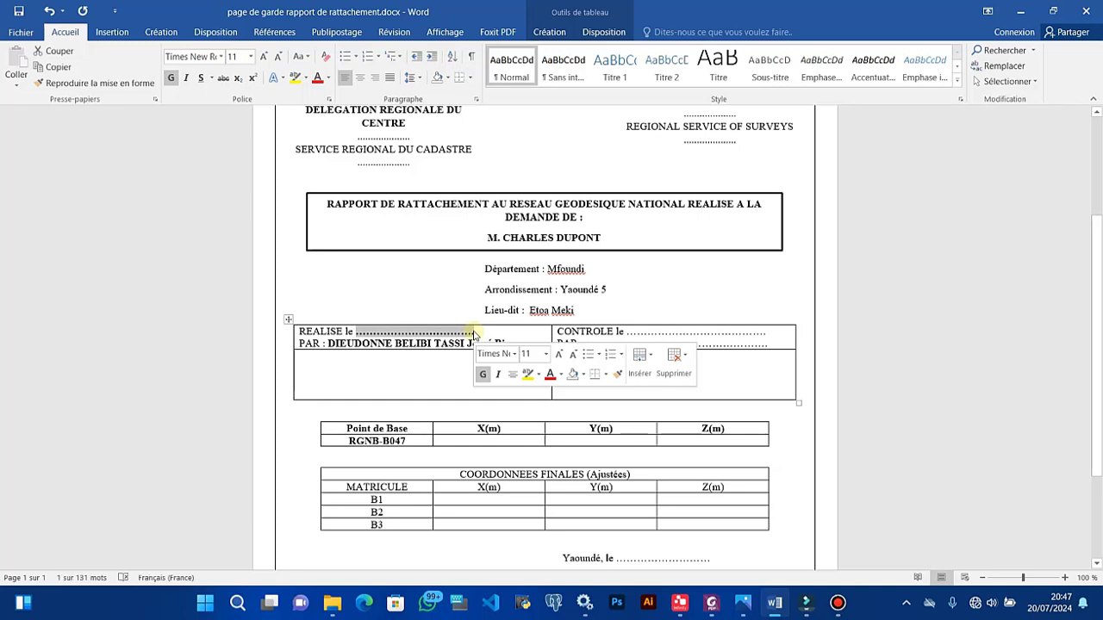
text(20)
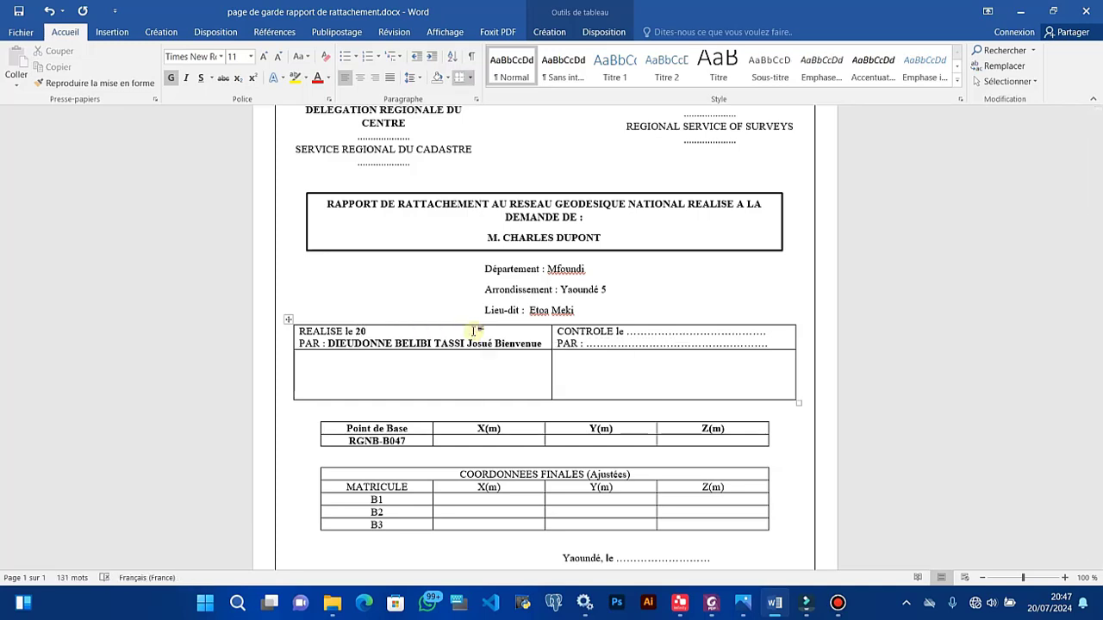
text(/07/2024)
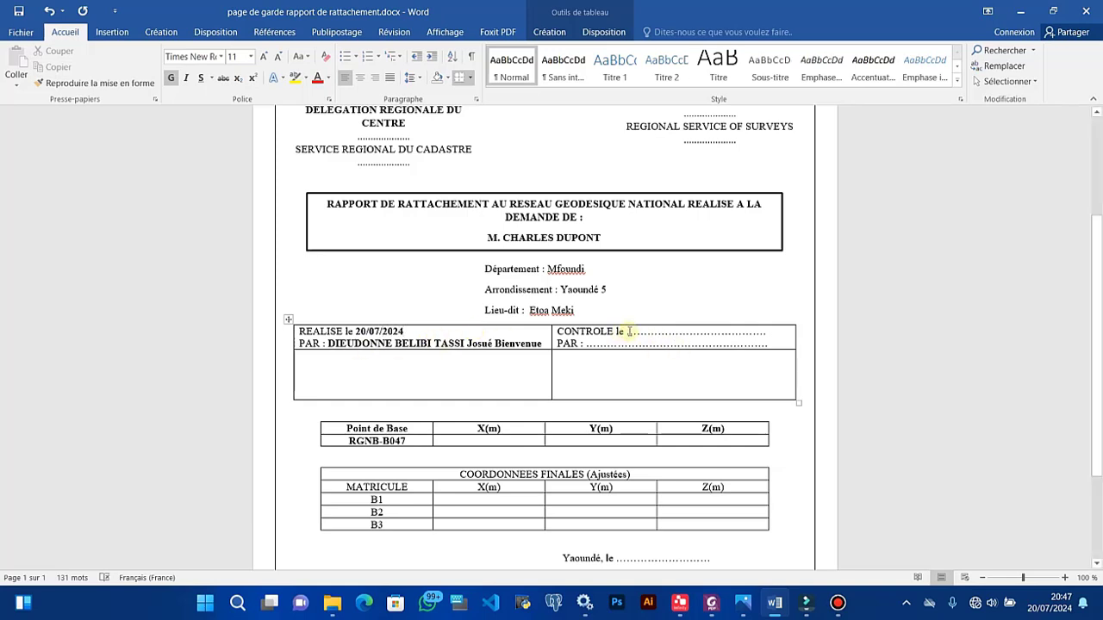
drag(628, 331, 762, 325)
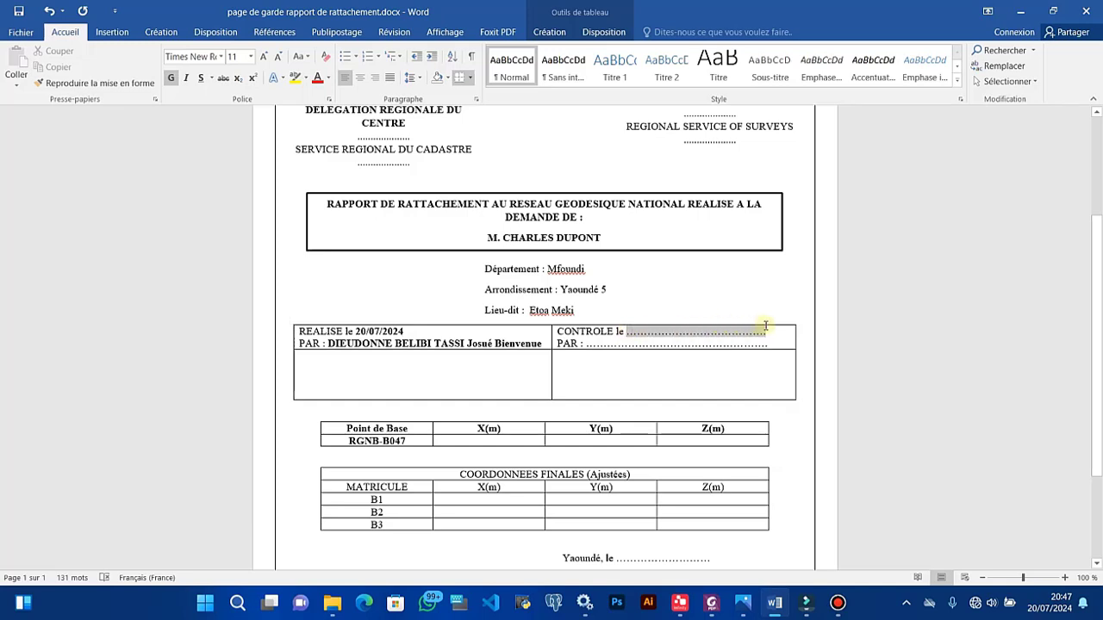
text(21)
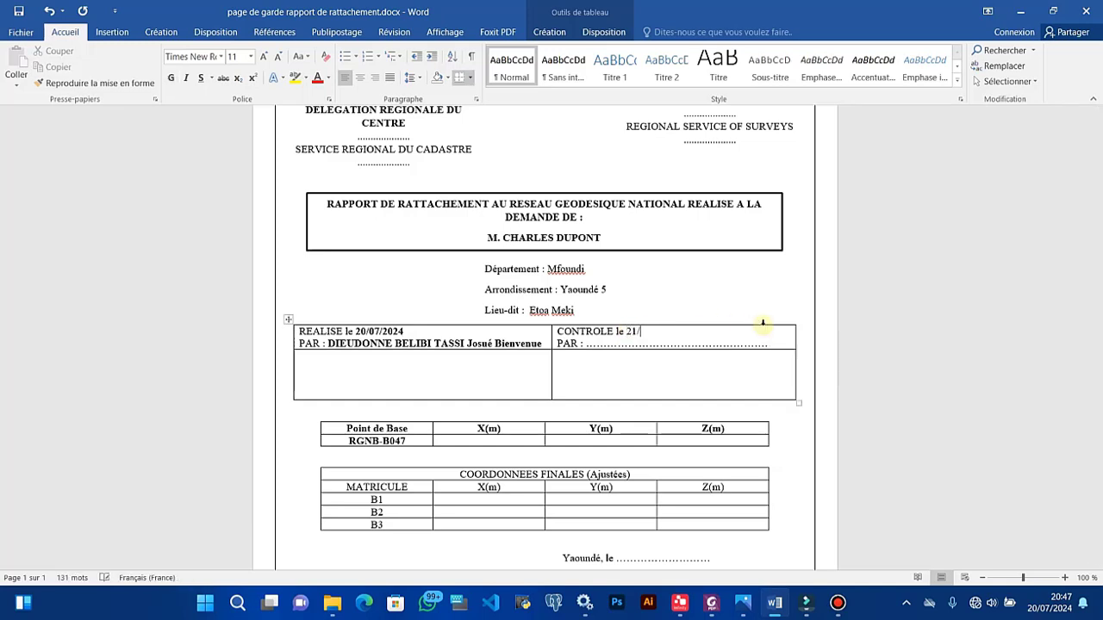
text(/07/2024)
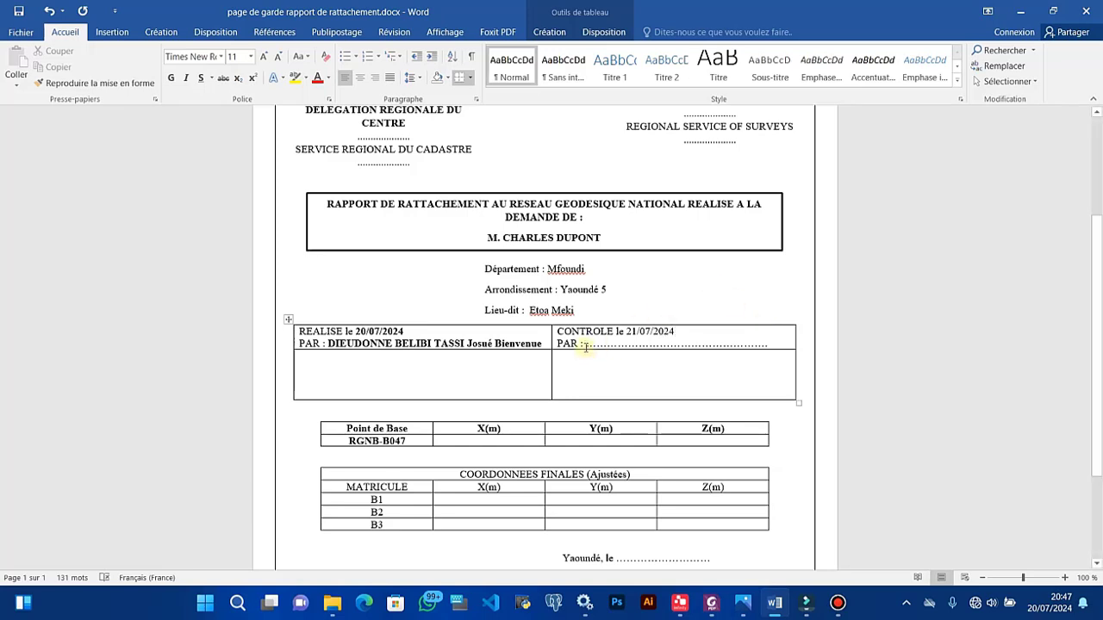
drag(585, 343, 773, 342)
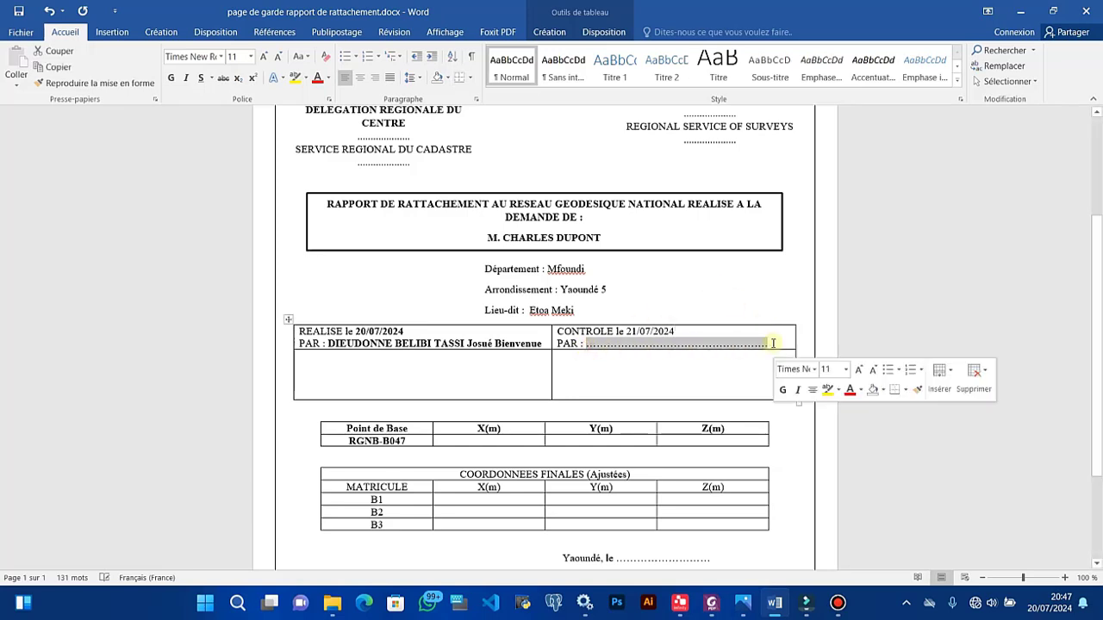
text(Hi)
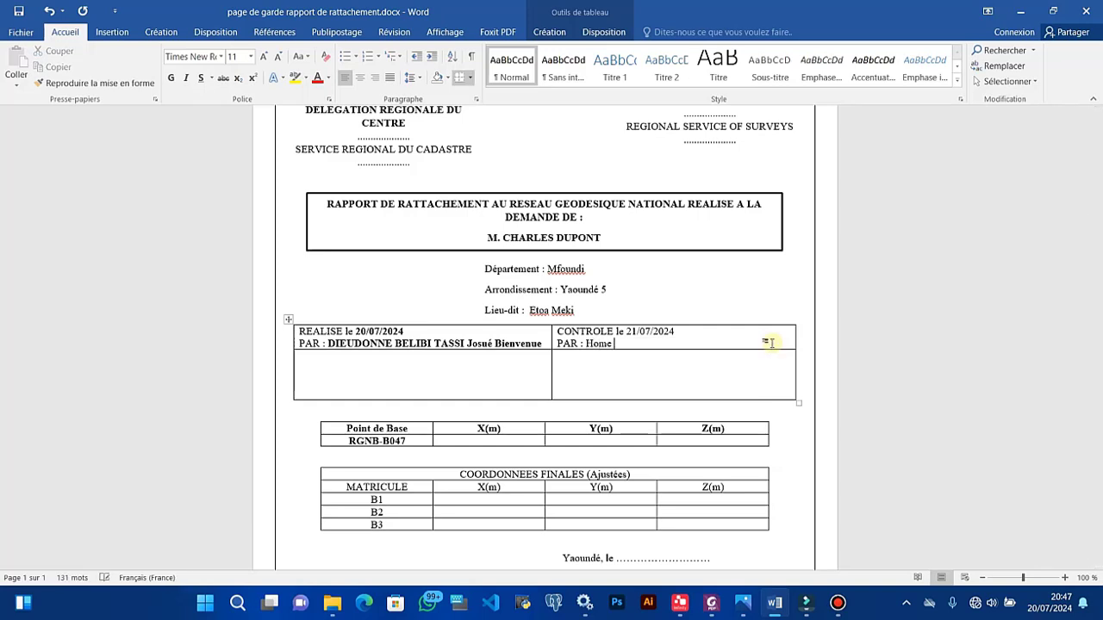
text(me Made SChool)
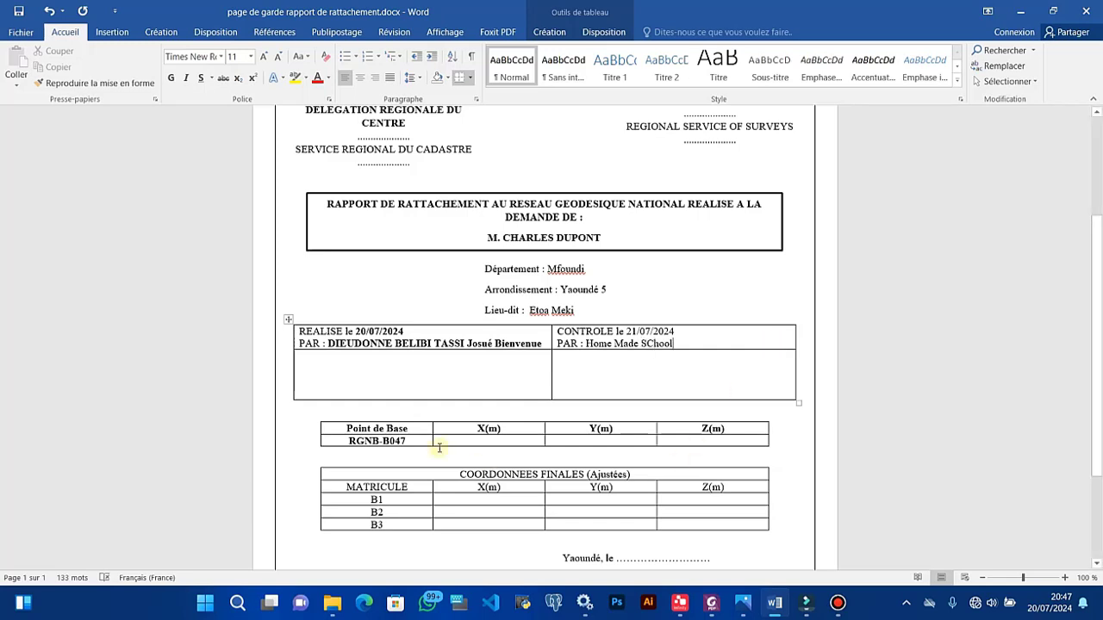
scroll(438, 447, down, 3)
Step: Change 'SChool' to 'School' in the CONTROLE cell's PAR line
click(409, 298)
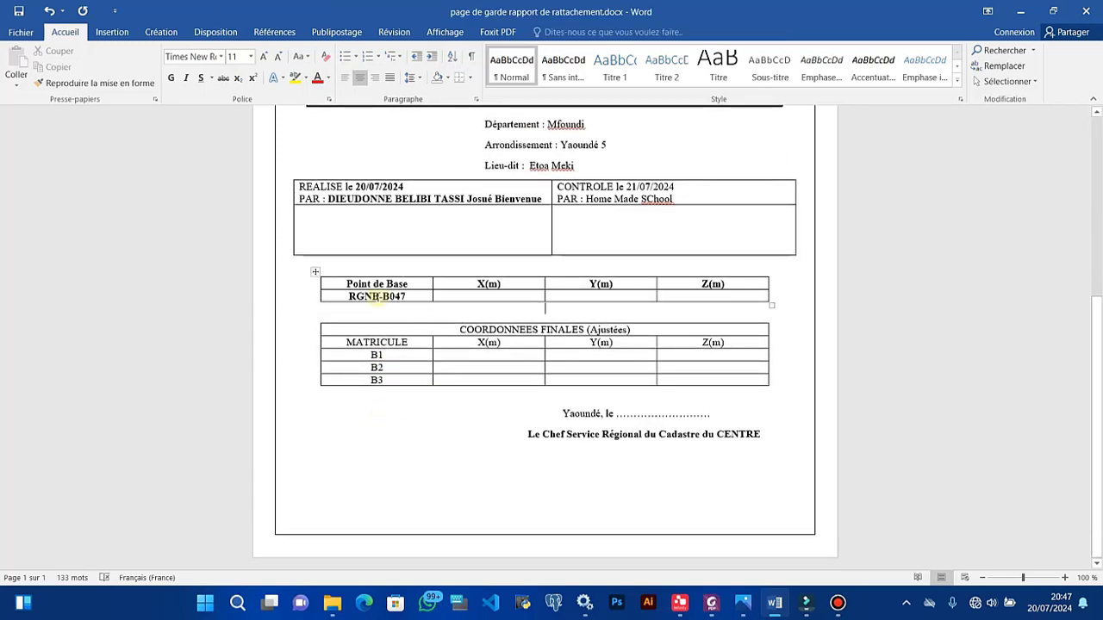
click(454, 293)
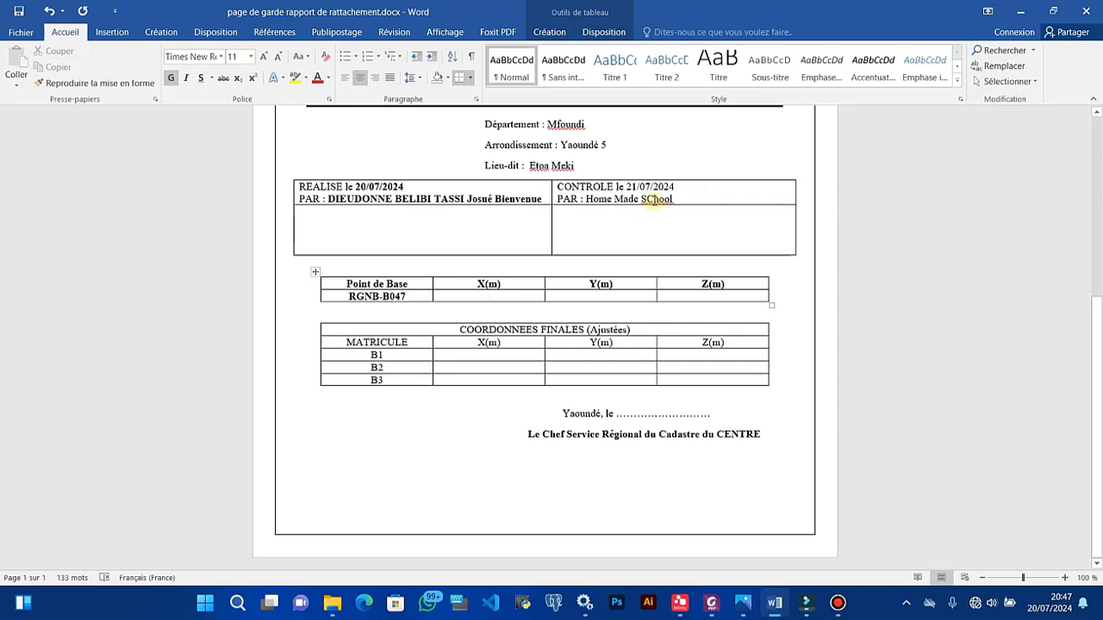
click(653, 203)
key(BackSpace)
text(c)
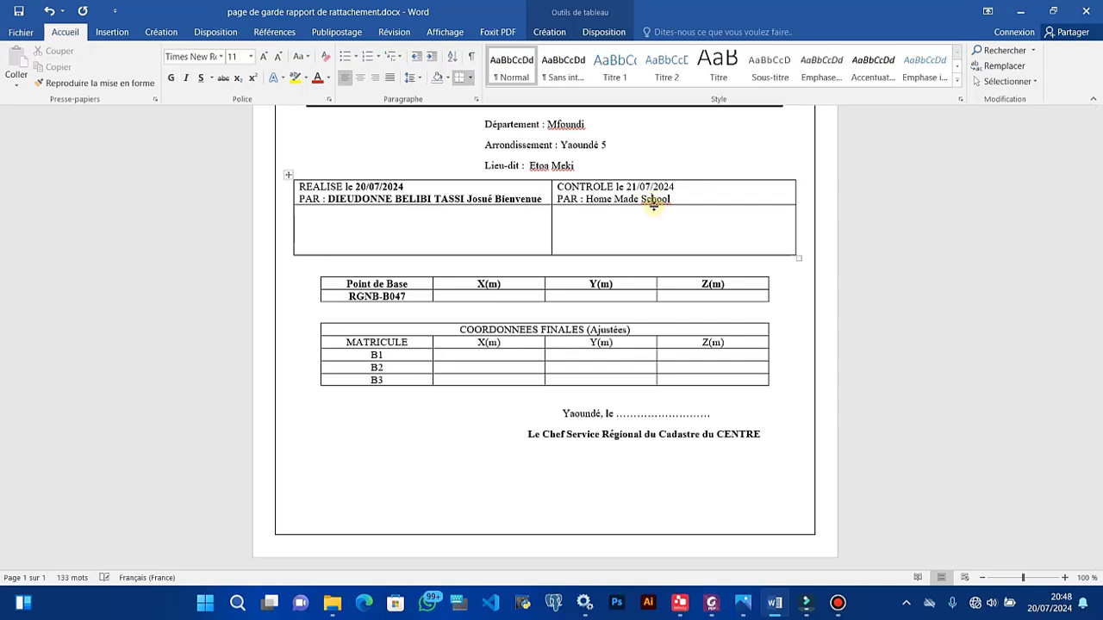
click(510, 299)
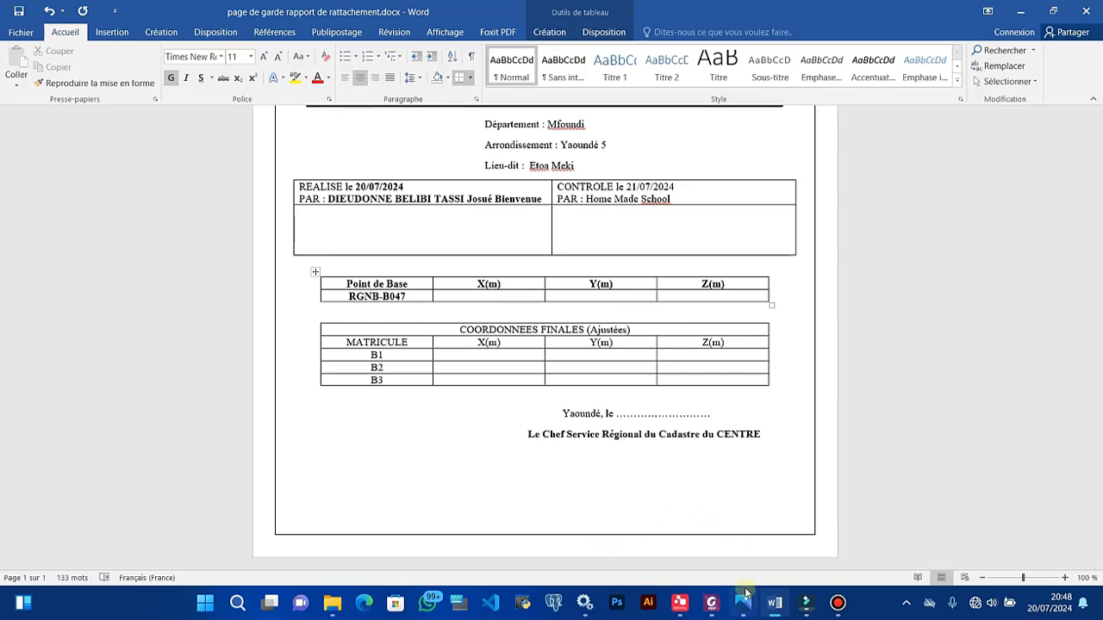
Step: Read the Est value from the Mbandjock station sheet and enter 822718.630 as RGNB-B047's X(m)
click(739, 614)
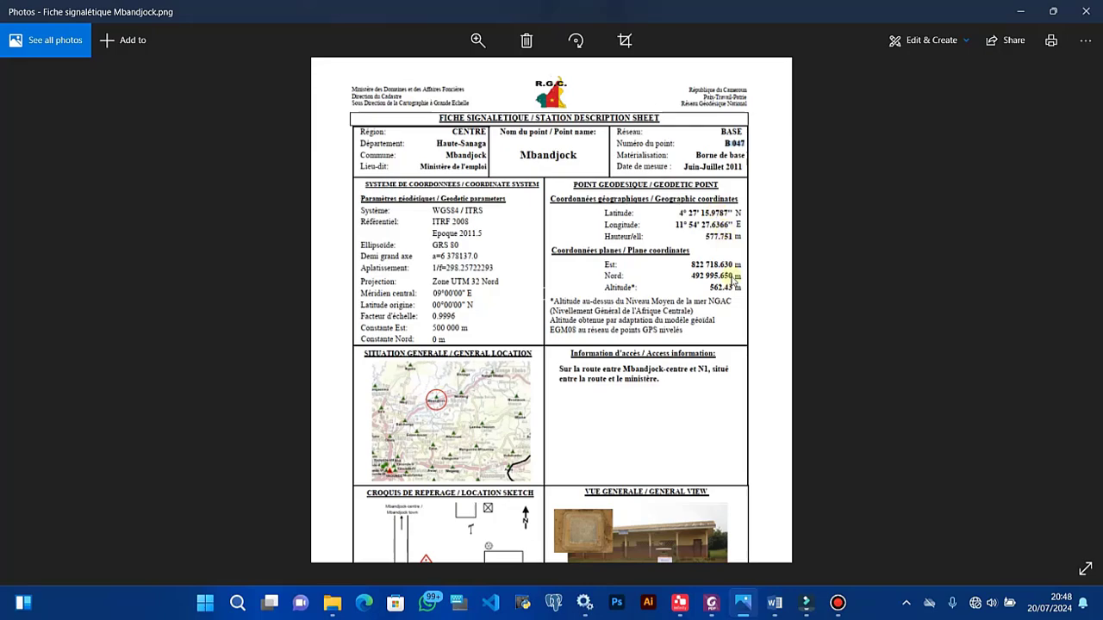
scroll(738, 278, up, 1)
scroll(739, 278, up, 1)
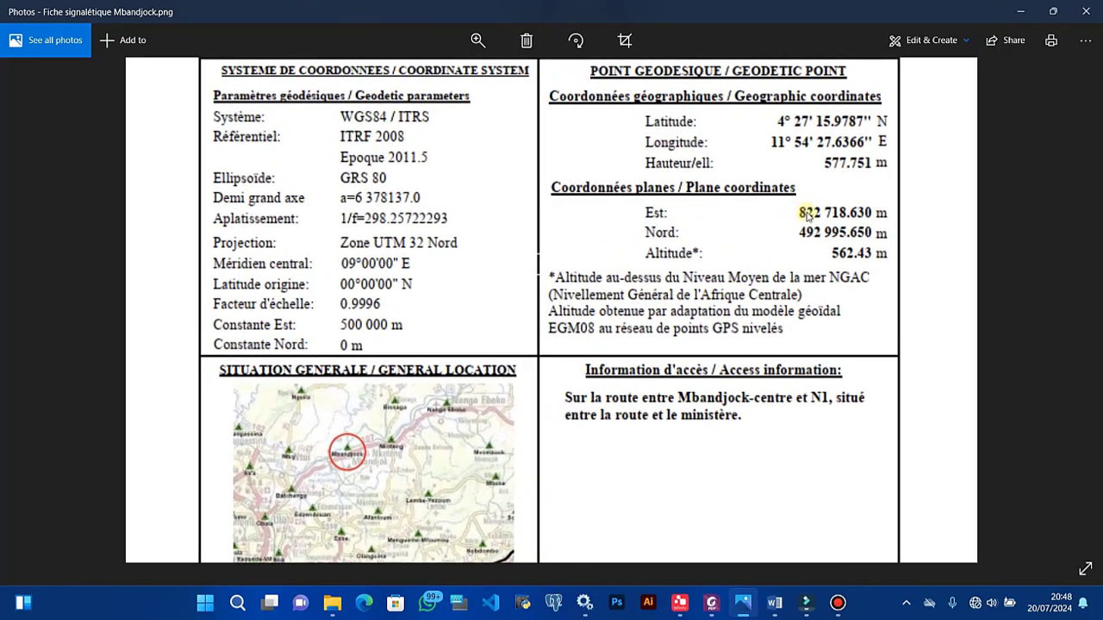
click(1020, 11)
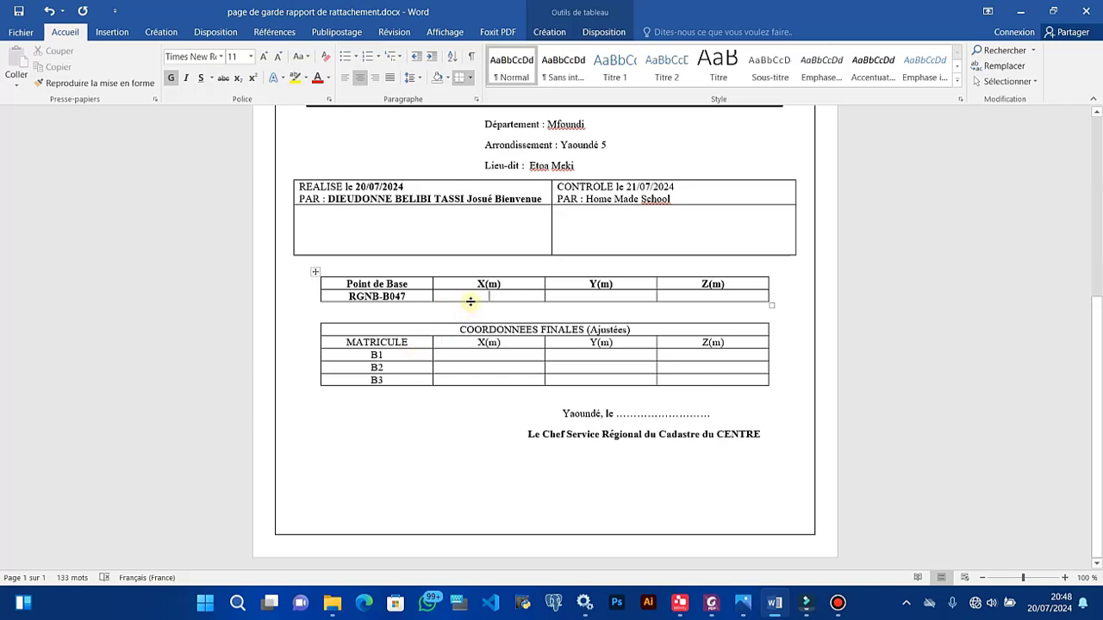
text(822)
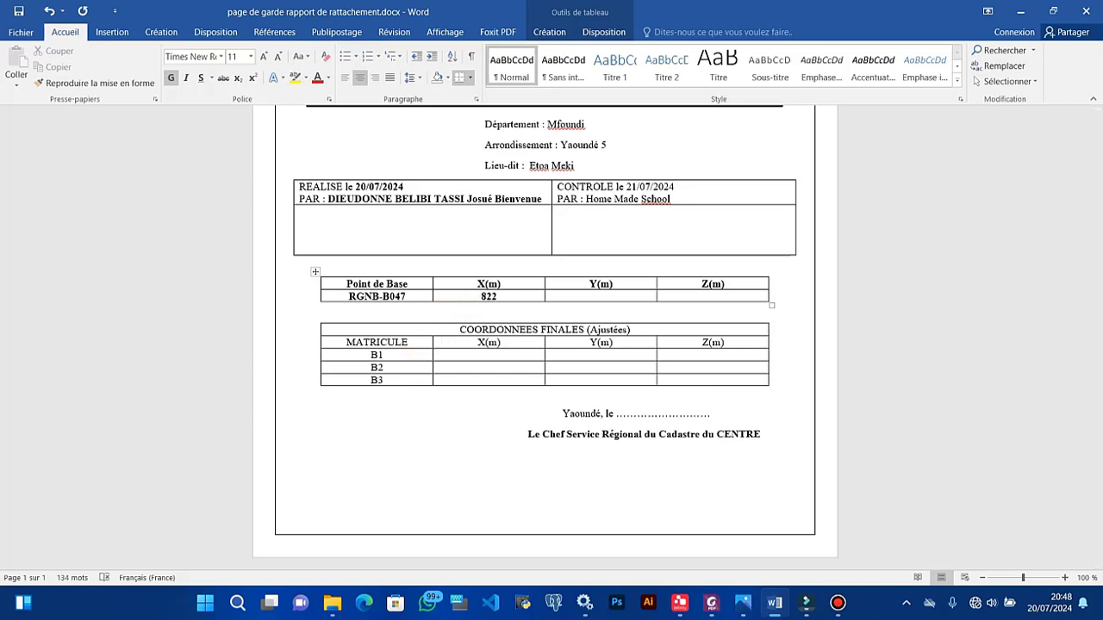
text(718.63)
key(BackSpace)
text(30)
click(739, 605)
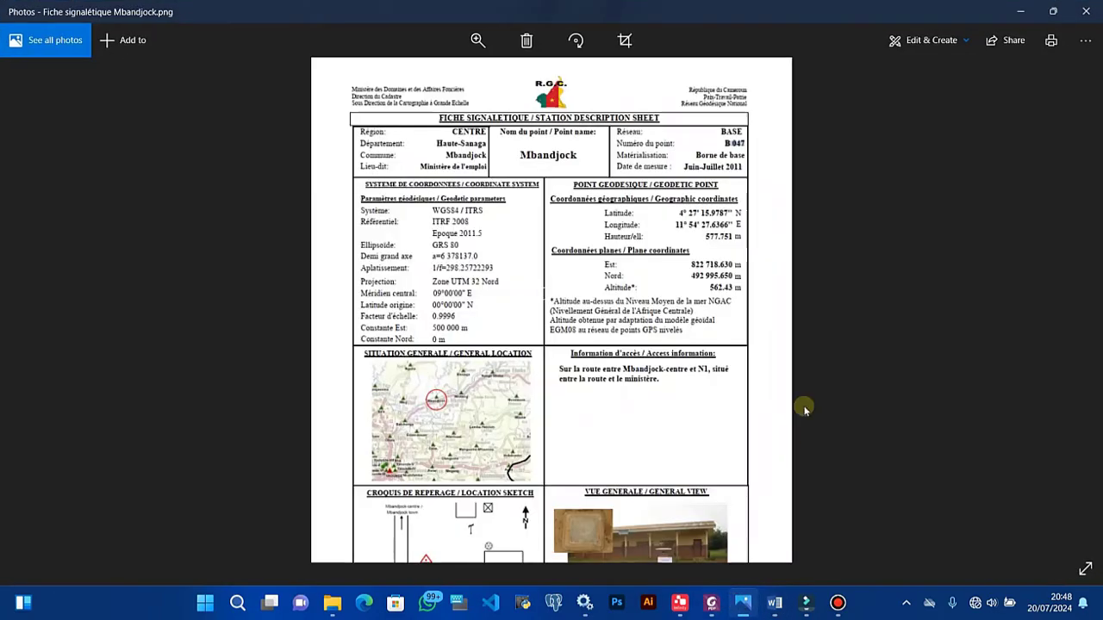
scroll(738, 265, up, 3)
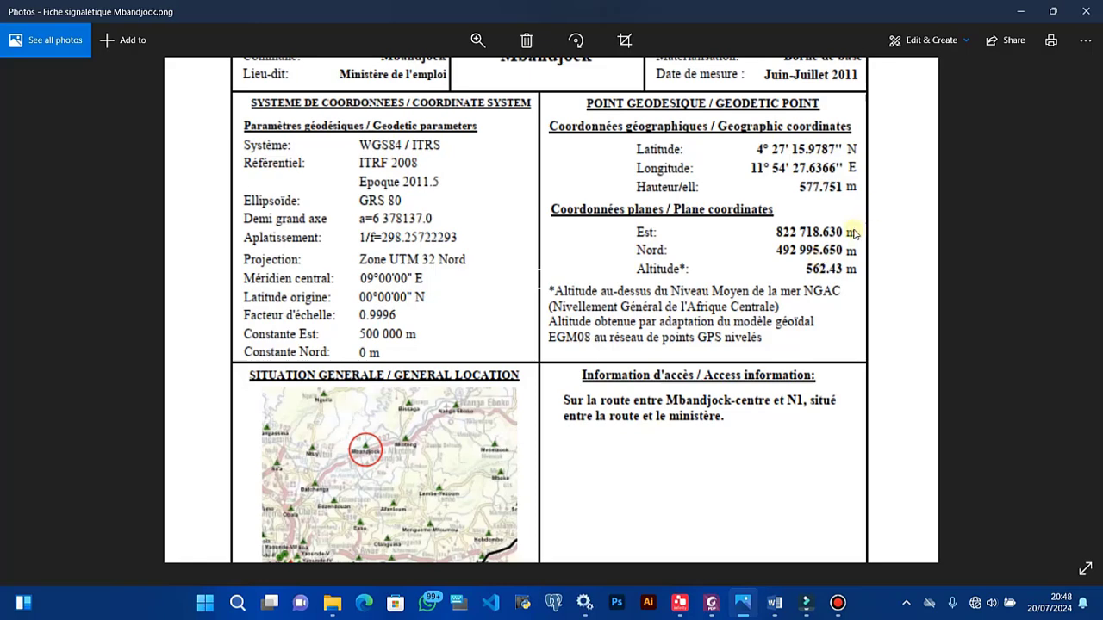
click(1020, 11)
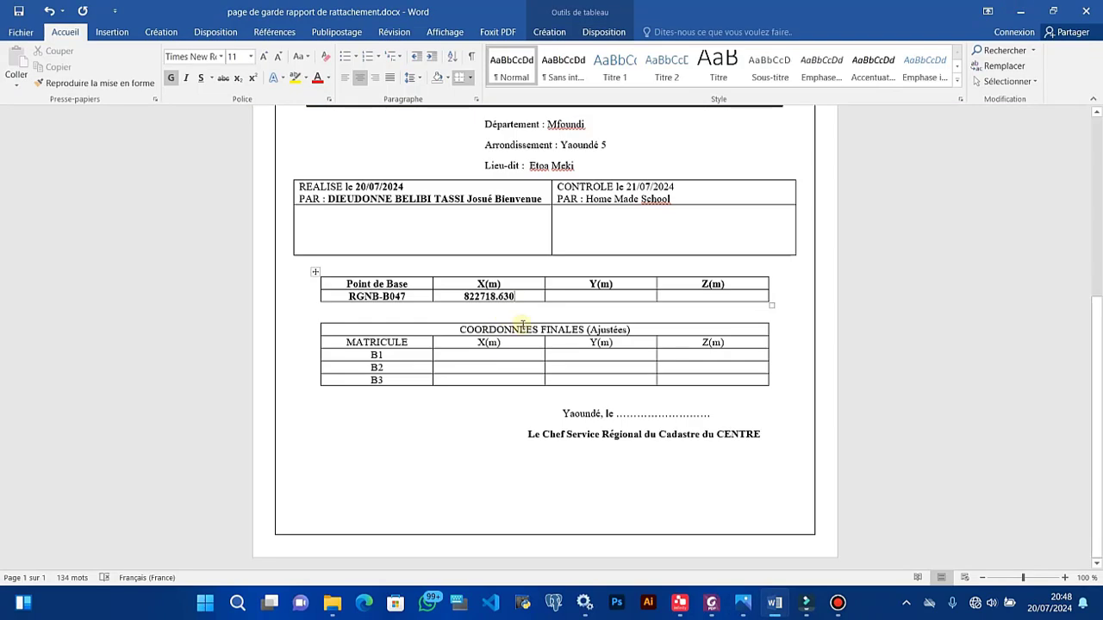
Step: Enter RGNB-B047's Y 492995.650 and Z 562.43, then select Points Quality Report.pdf in File Explorer
click(569, 296)
text(4929)
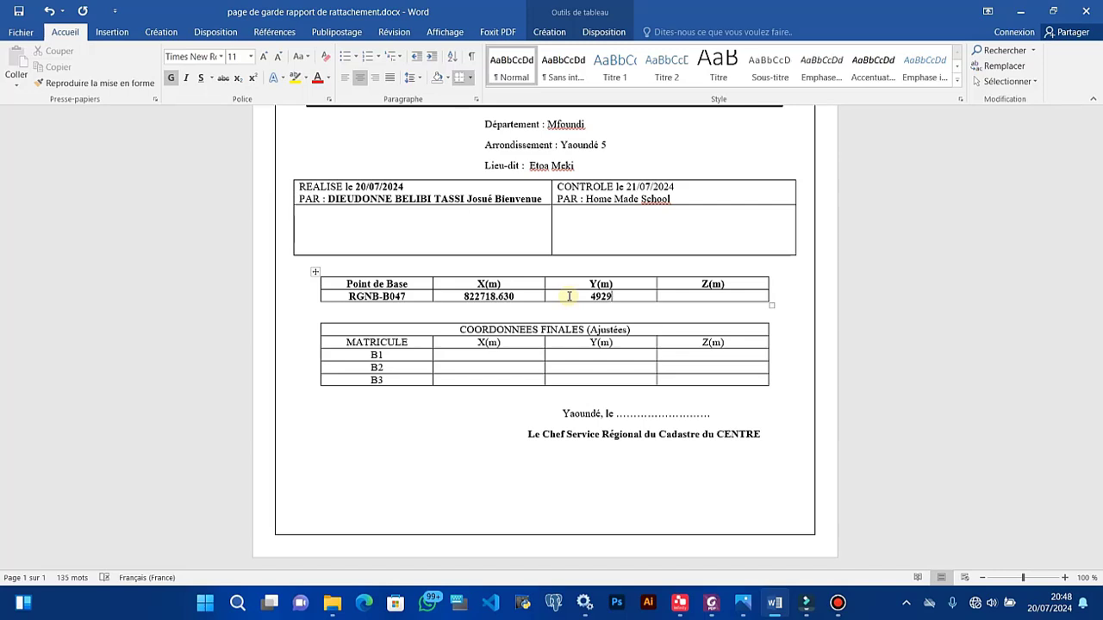
text(95.650)
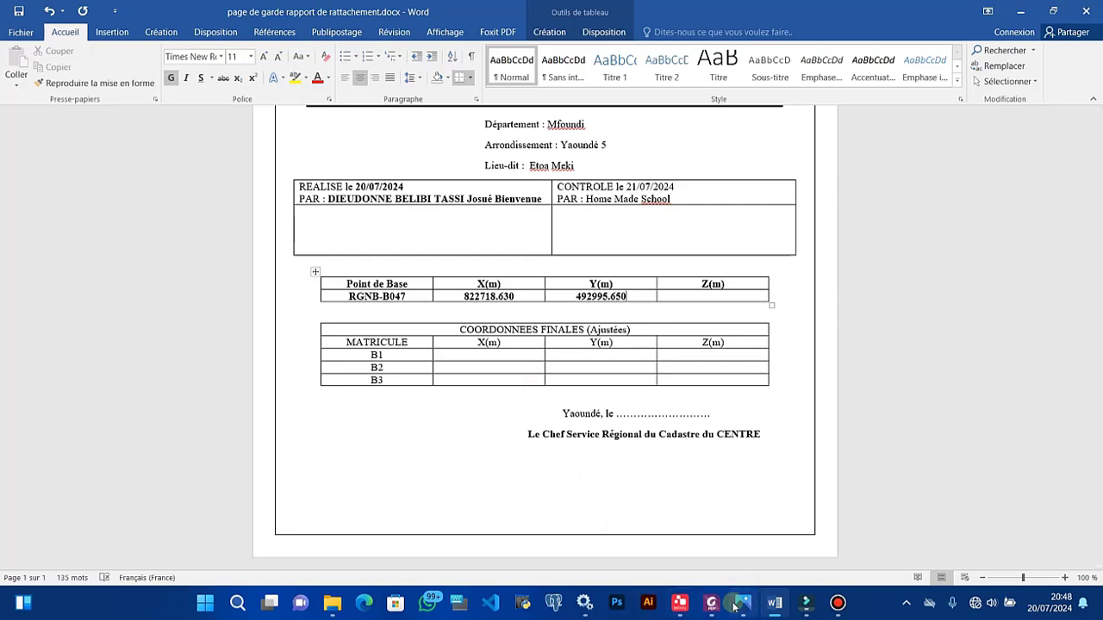
mouse_move(772, 608)
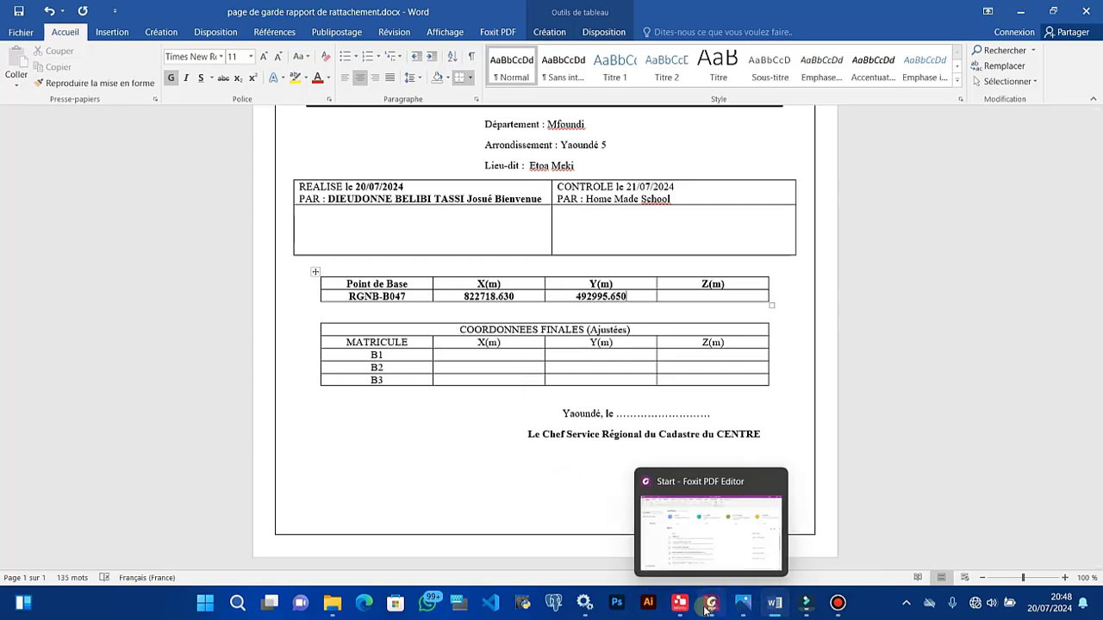
click(749, 608)
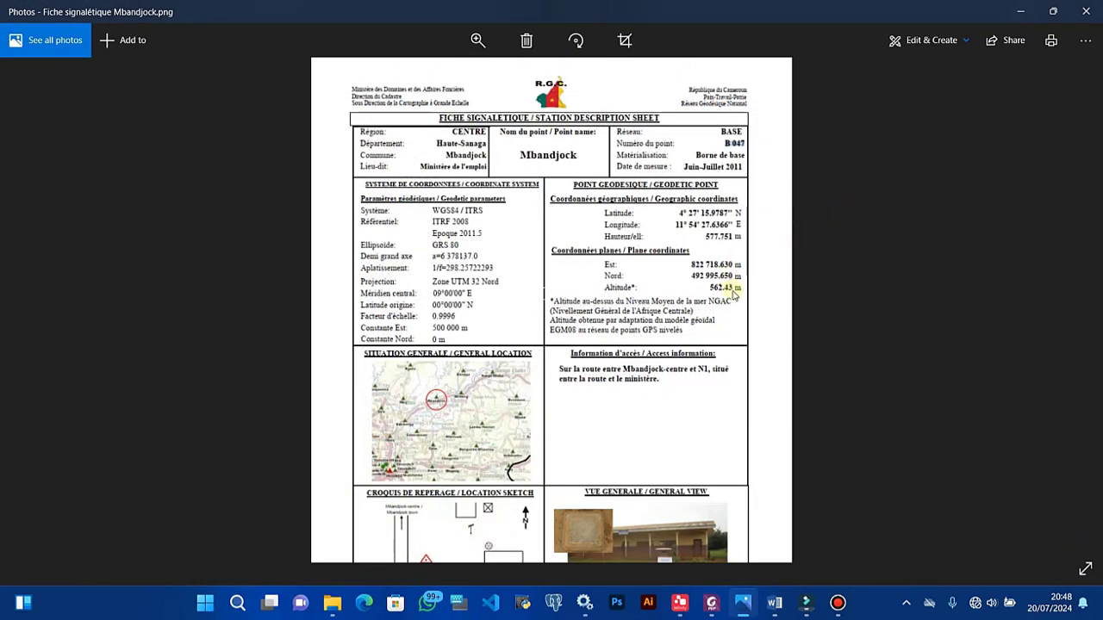
click(1012, 18)
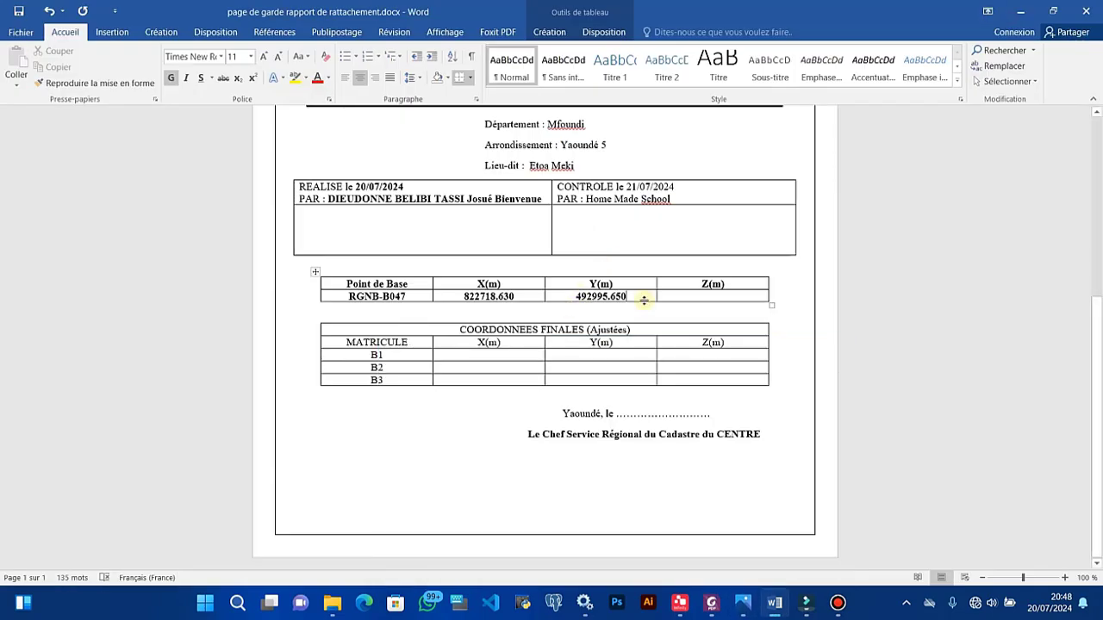
text(562)
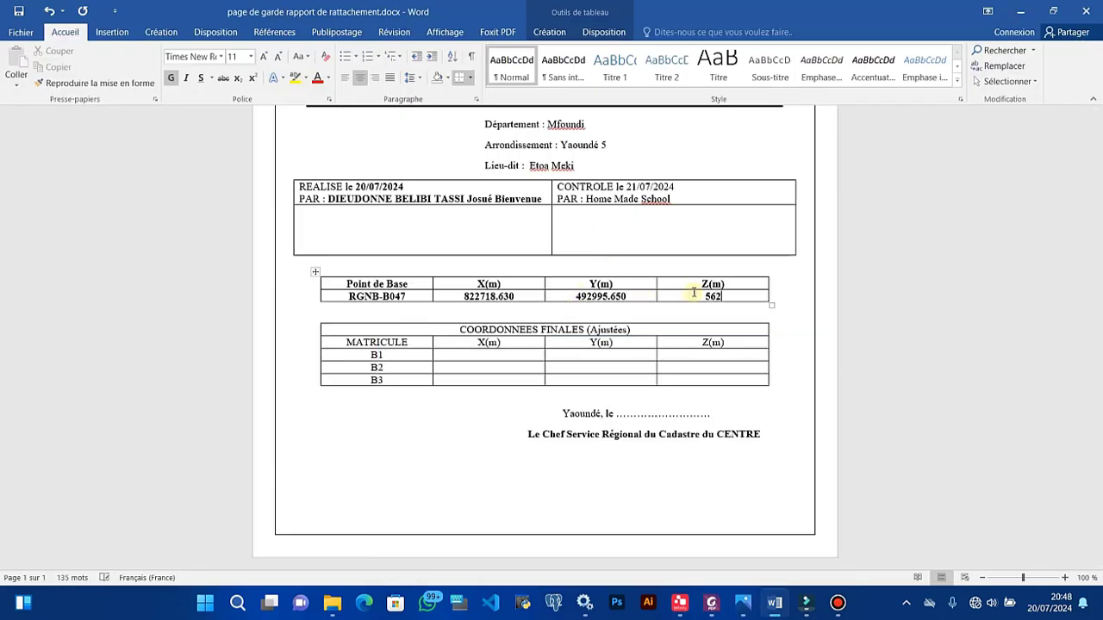
text(.43)
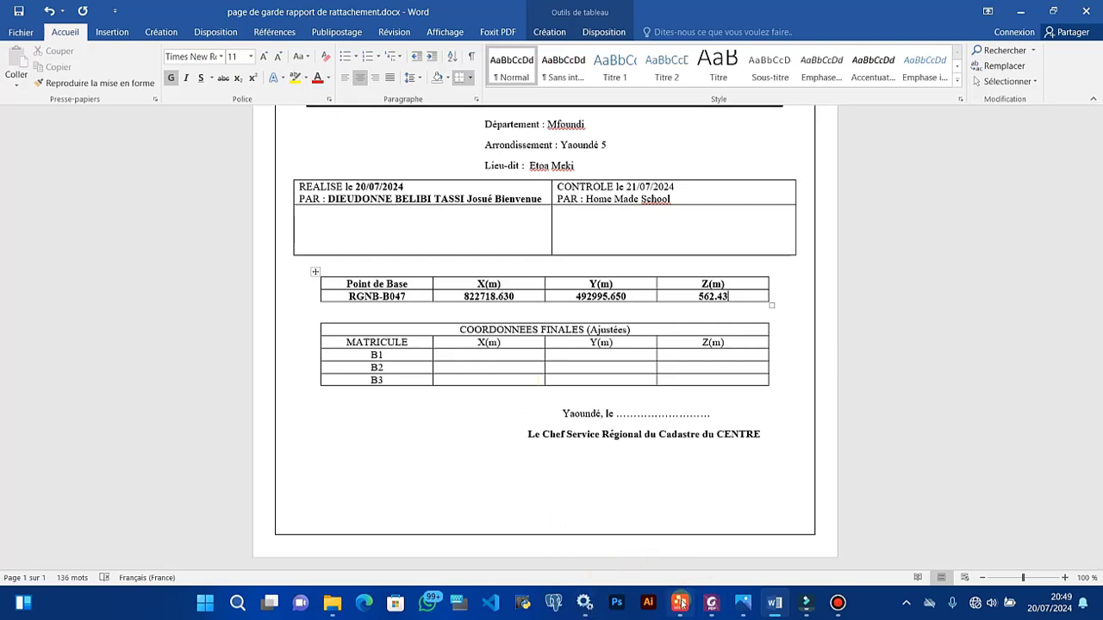
click(332, 602)
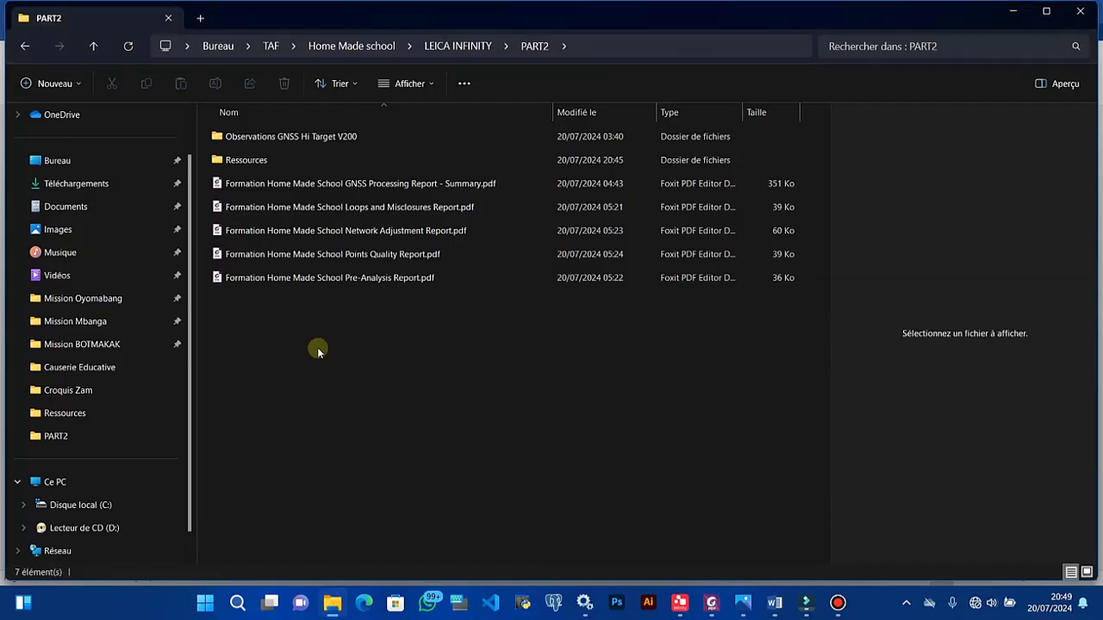
click(355, 257)
Step: Open Points Quality Report.pdf in Foxit and select B1's Easting in the Summary table
double_click(355, 257)
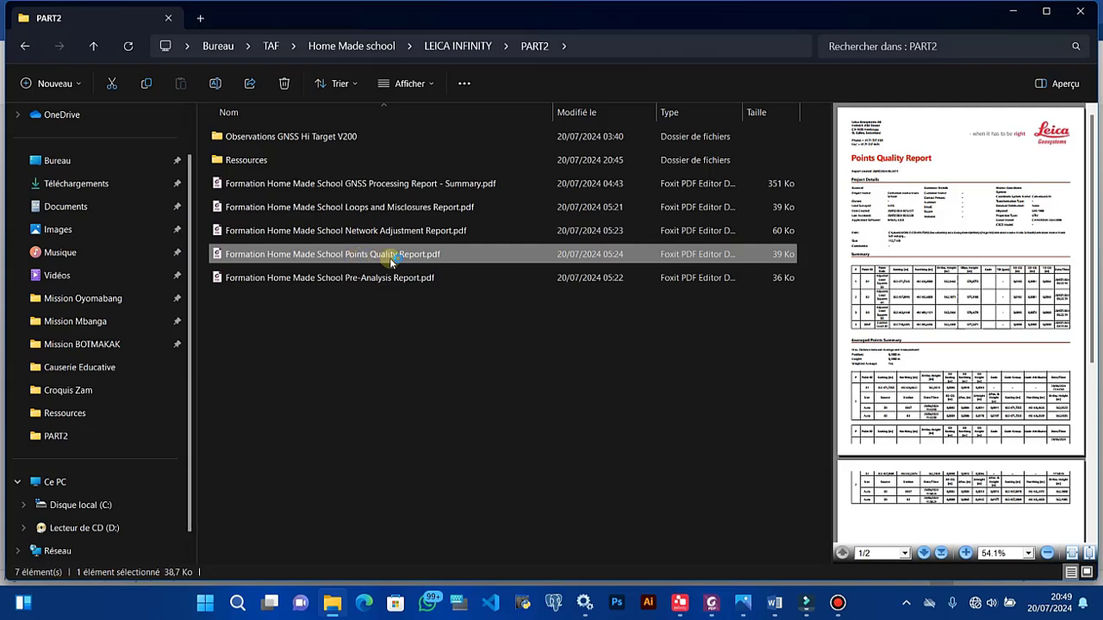
scroll(436, 425, down, 3)
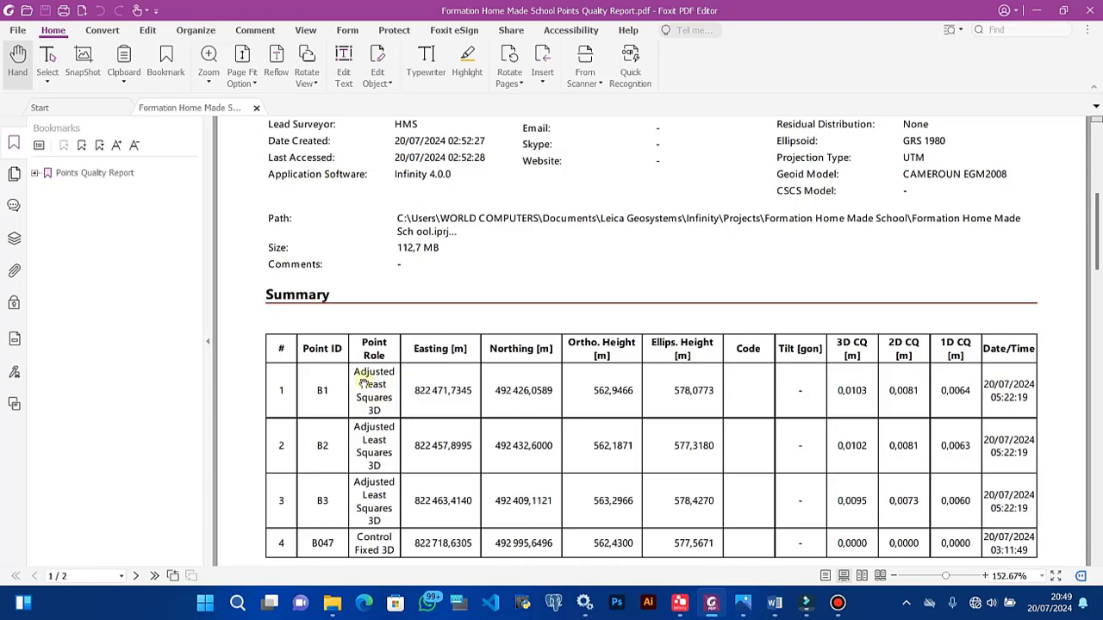
scroll(396, 403, down, 3)
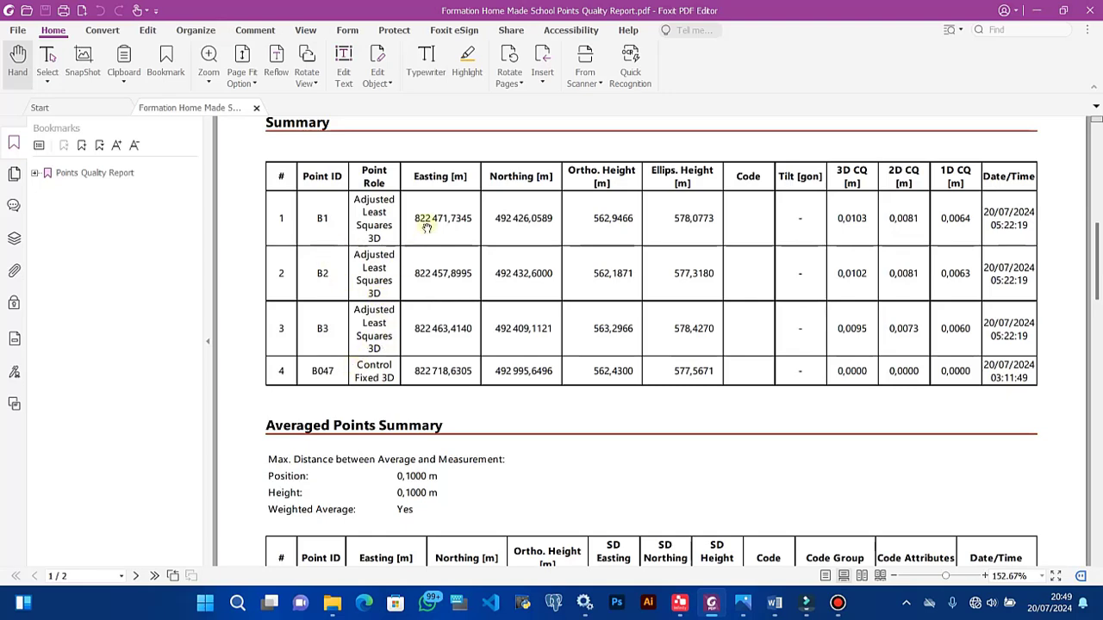
drag(416, 219, 474, 220)
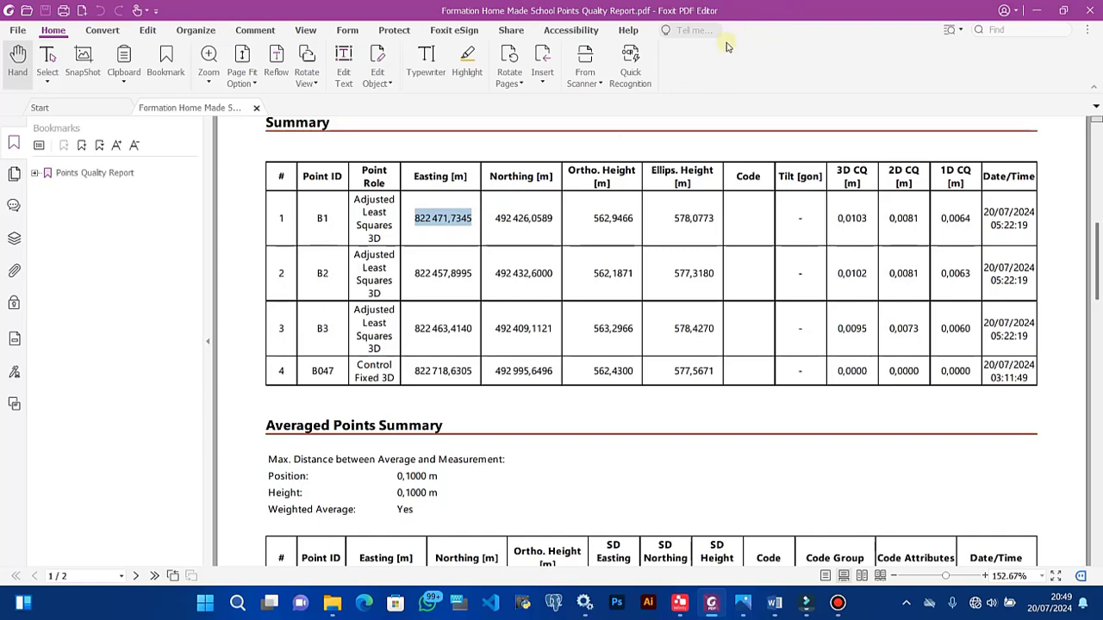
key(super)
scroll(1018, 178, up, 2)
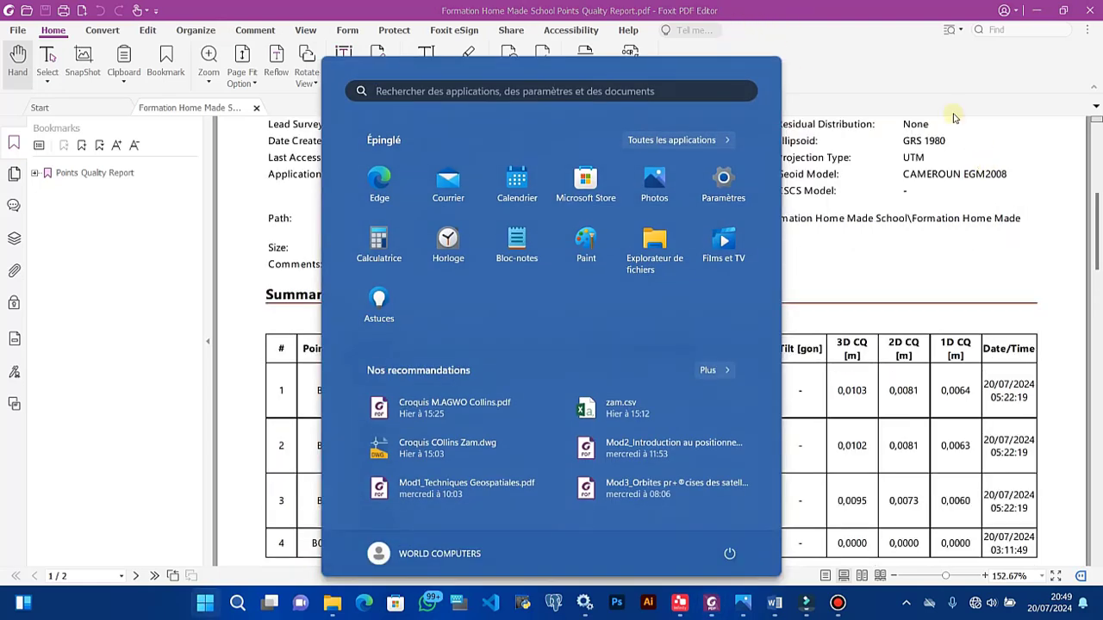
click(884, 70)
Step: Tile the PDF report on the right half of the screen and Word on the left
key(super+Right)
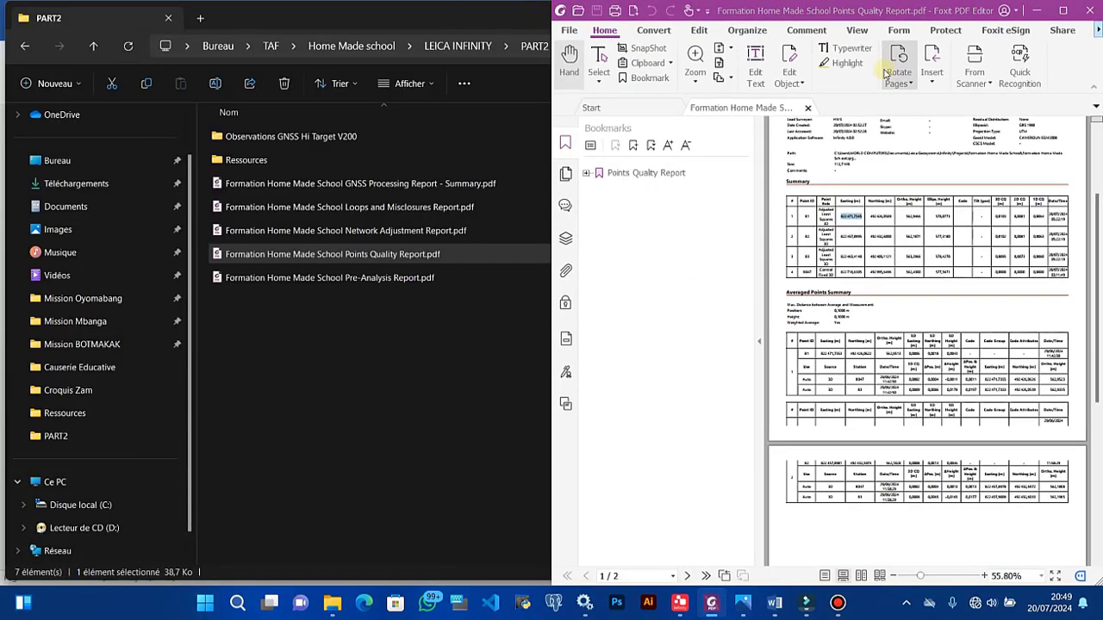
click(379, 86)
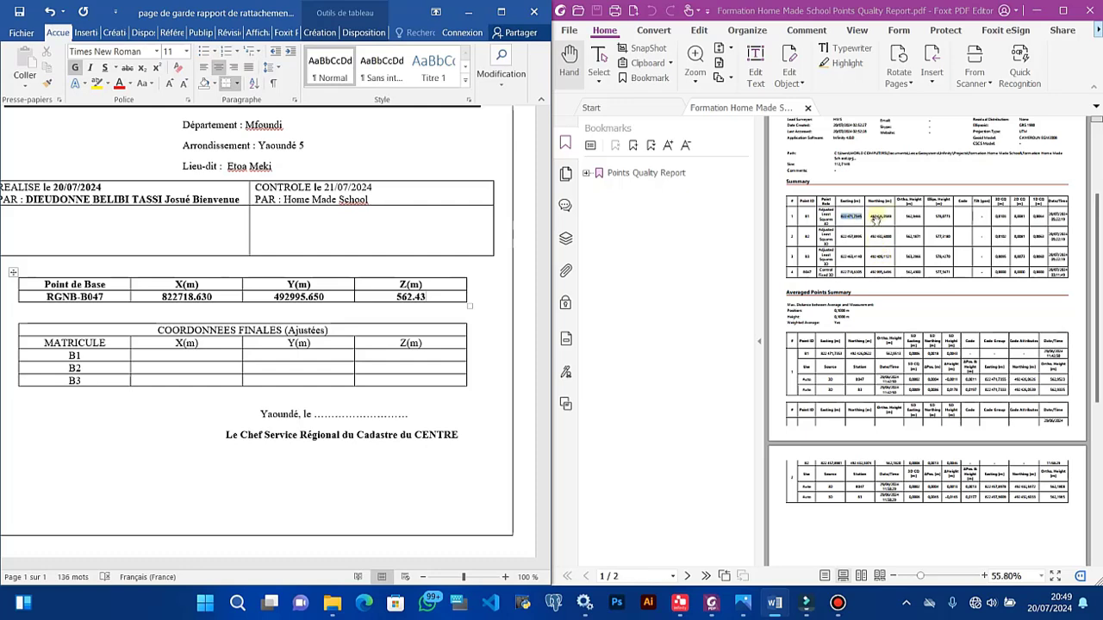
ctrl+scroll(925, 221, up, 3)
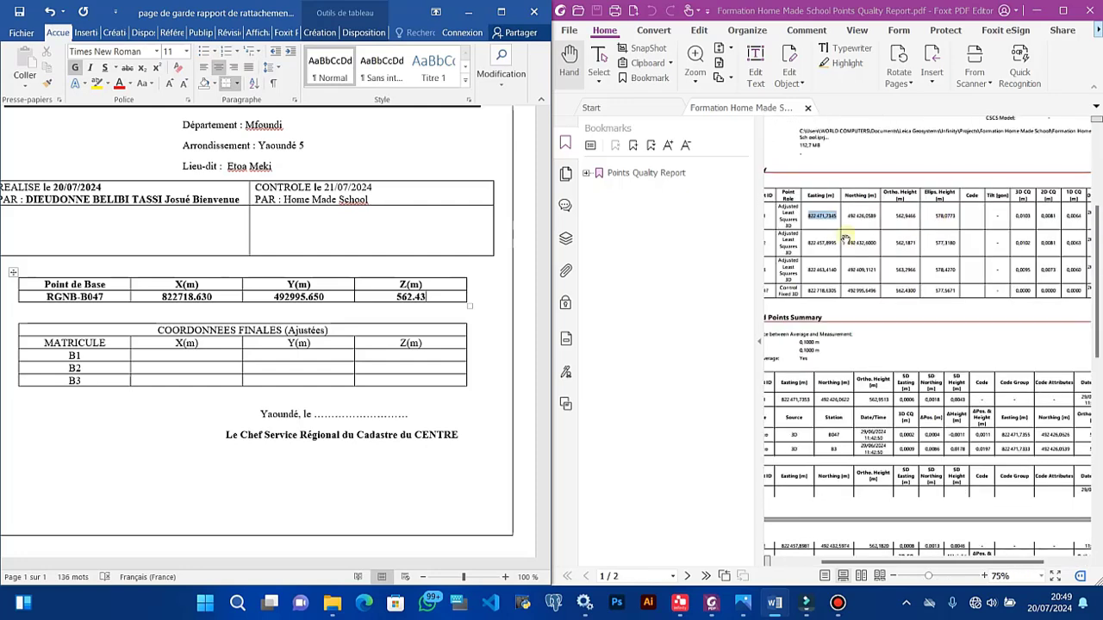
Step: Enter B1's final coordinates: X 822471.7345, Y 492426.0589, Z 562.9466
click(176, 355)
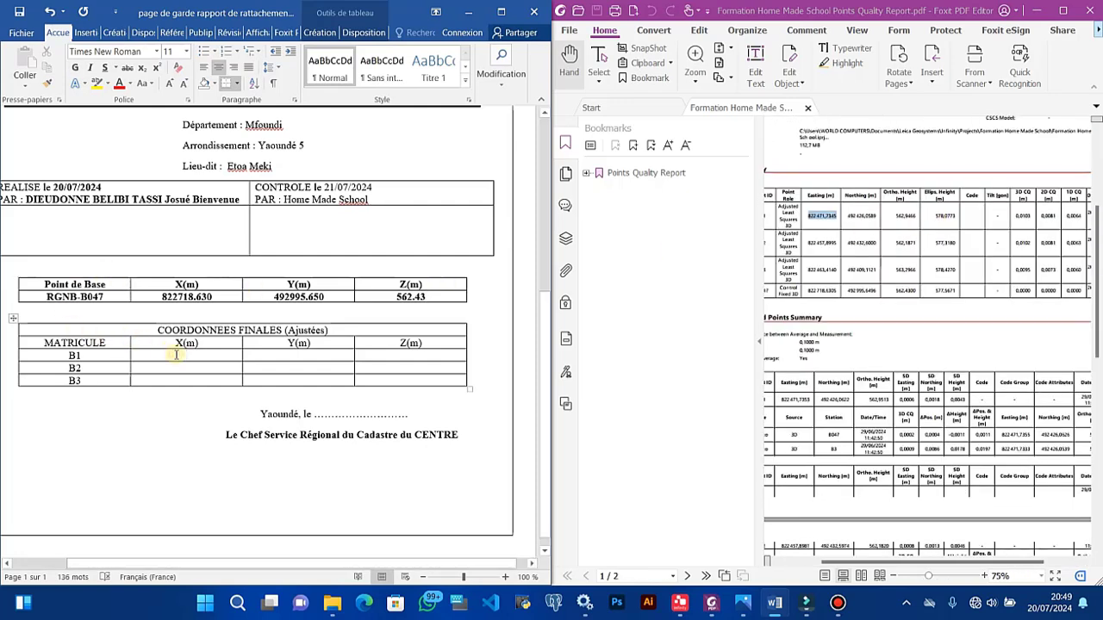
text(822471)
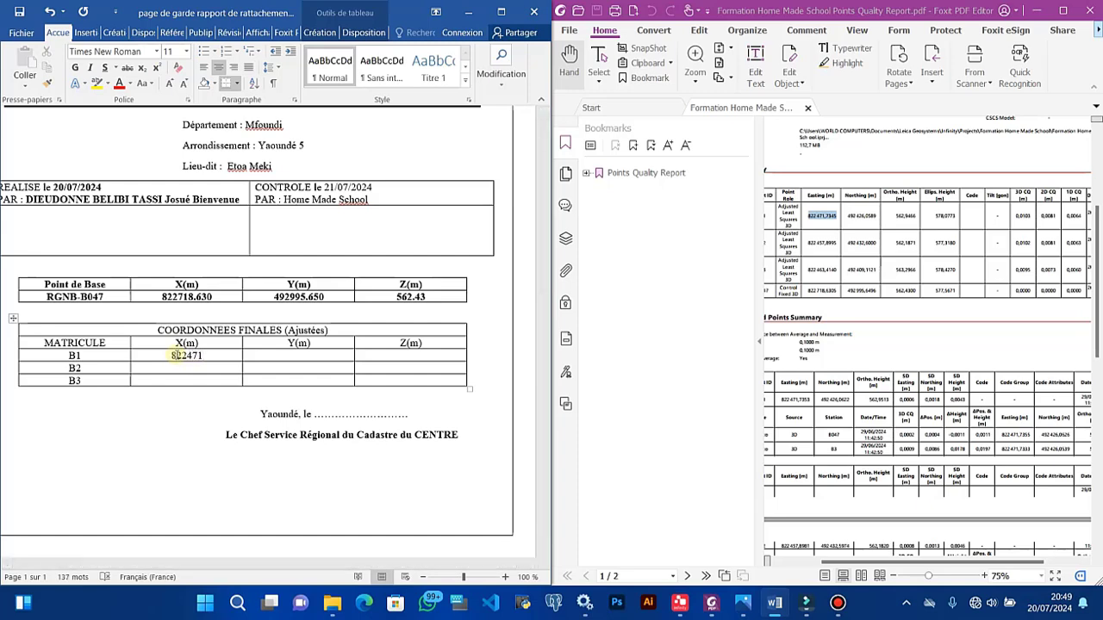
text(.7345)
click(307, 357)
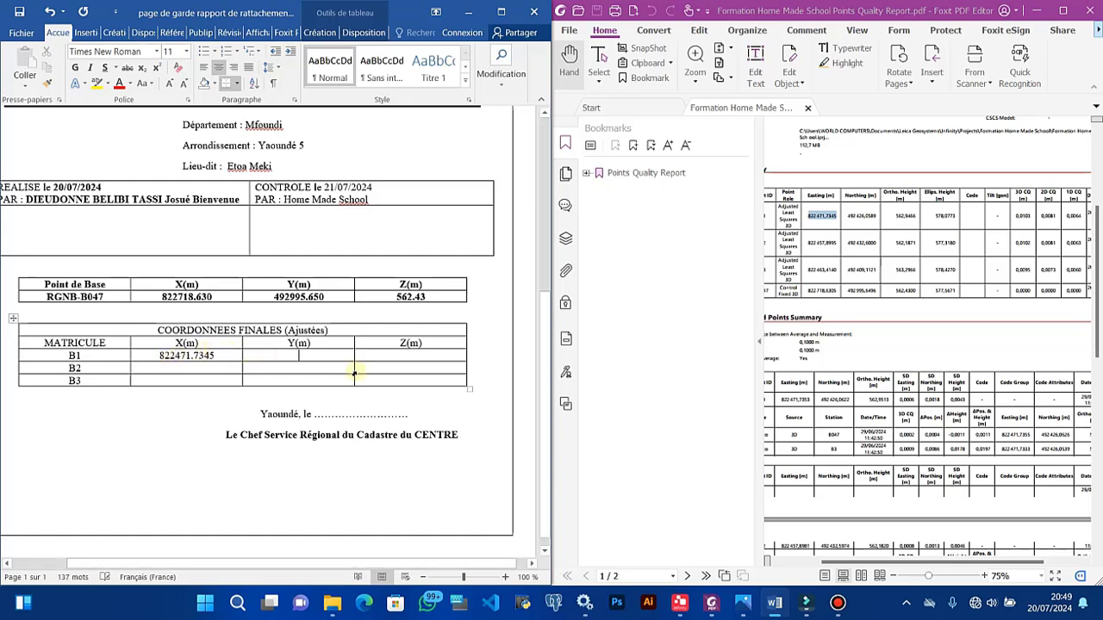
text(492)
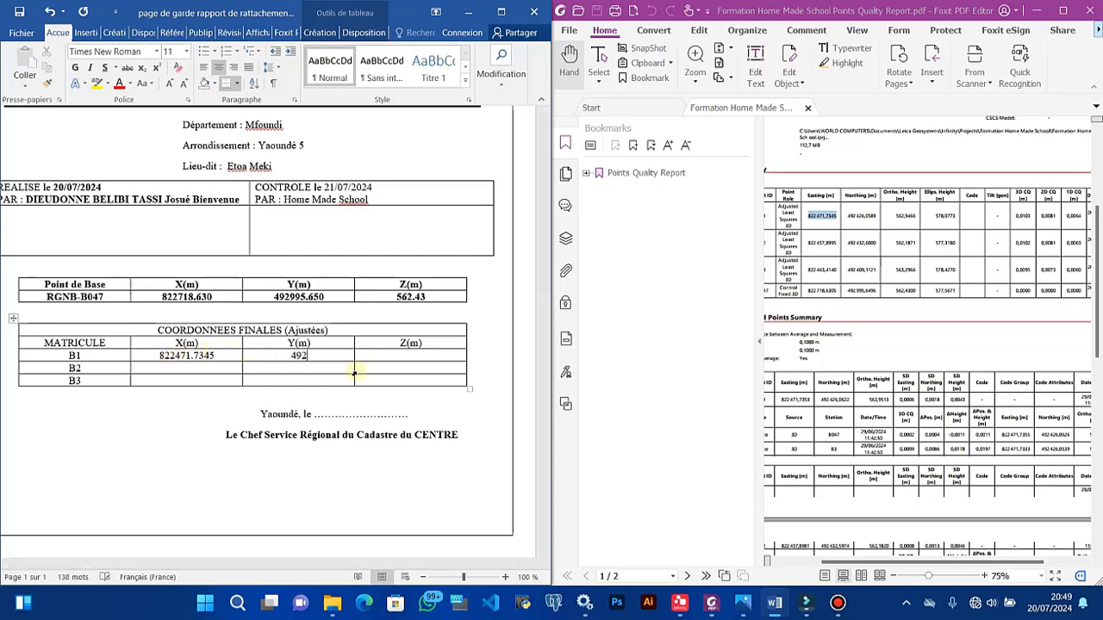
text(426.0589)
click(379, 355)
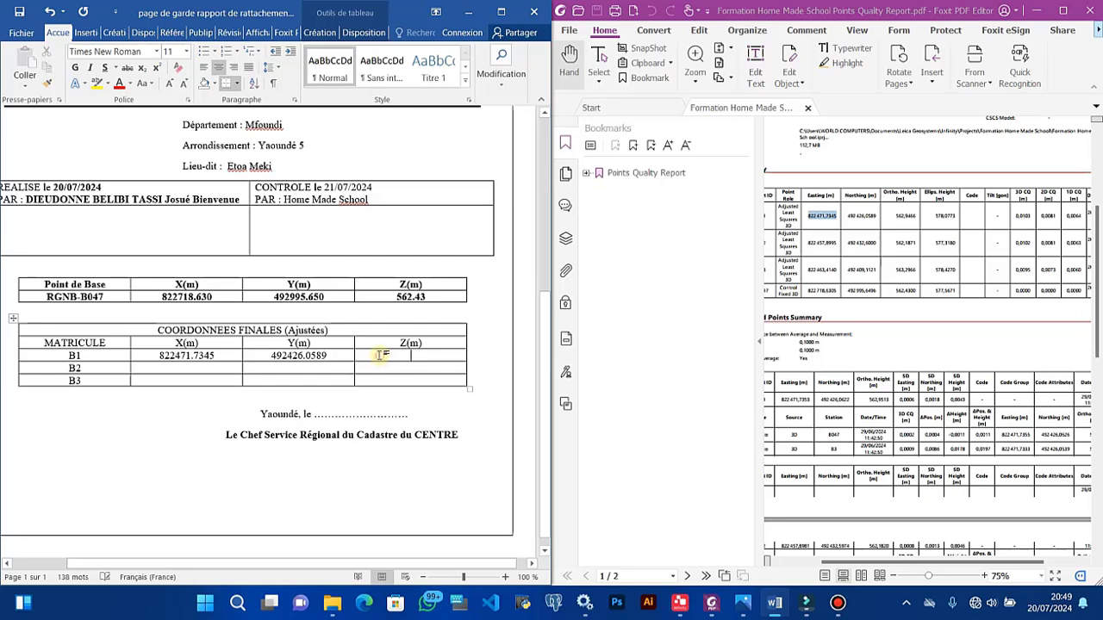
text(5)
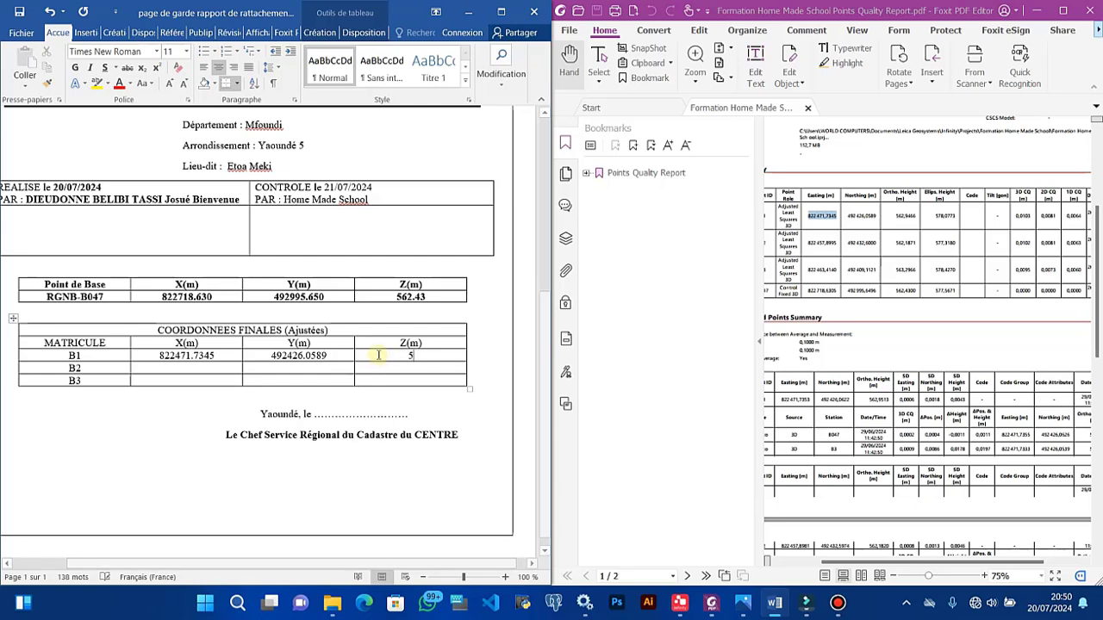
text(62.94)
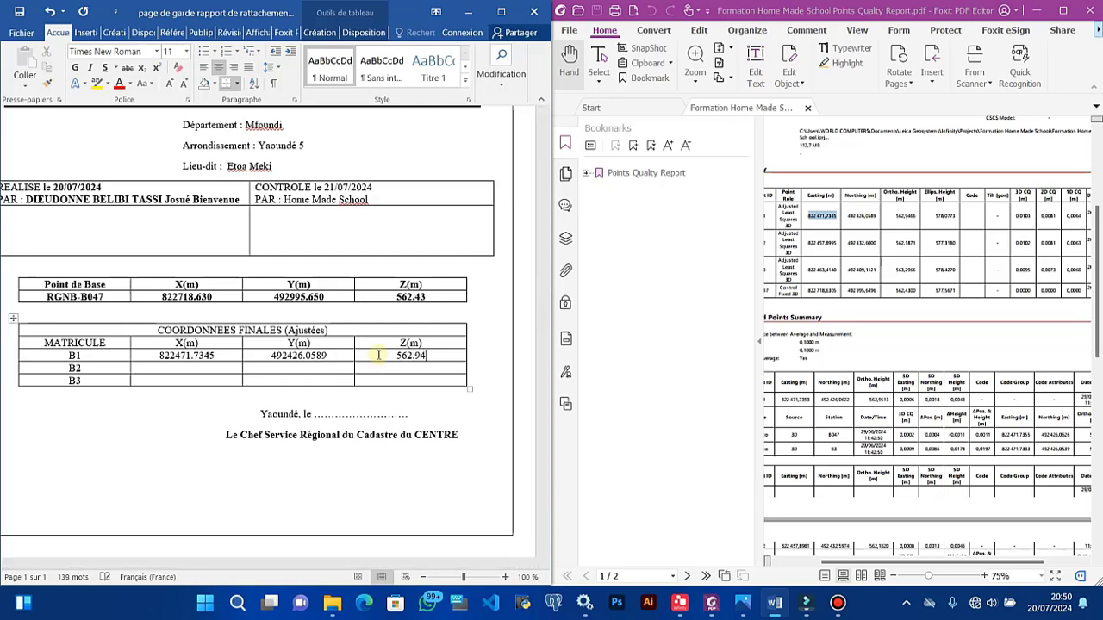
text(66)
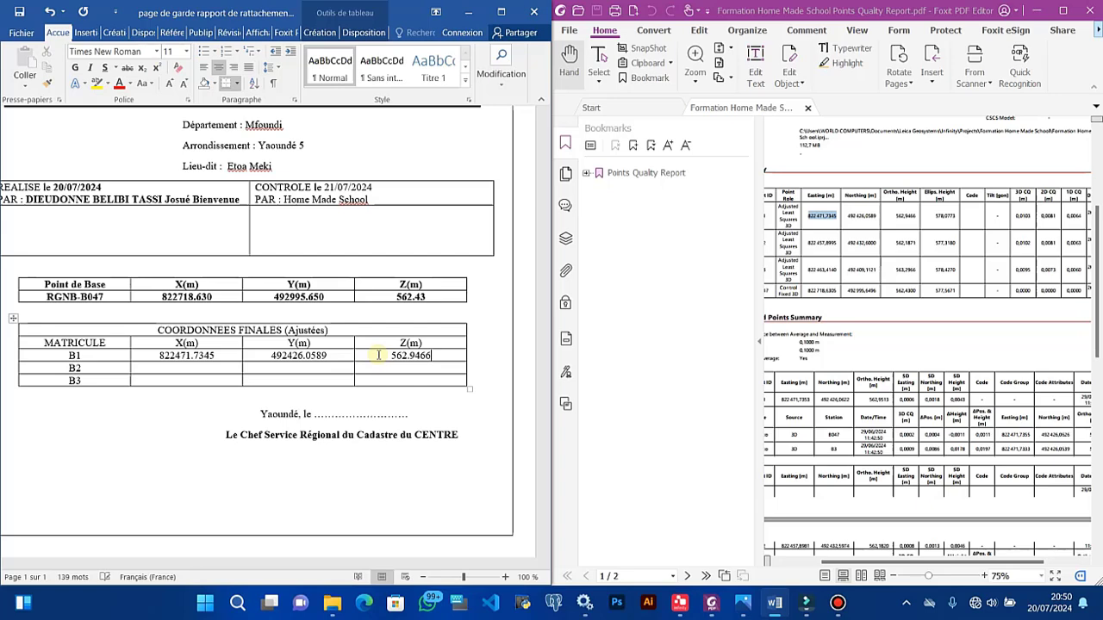
Step: Type B2's row values in the COORDONNEES FINALES table: 822457.8995, 492432.6000, 562.1871
click(195, 372)
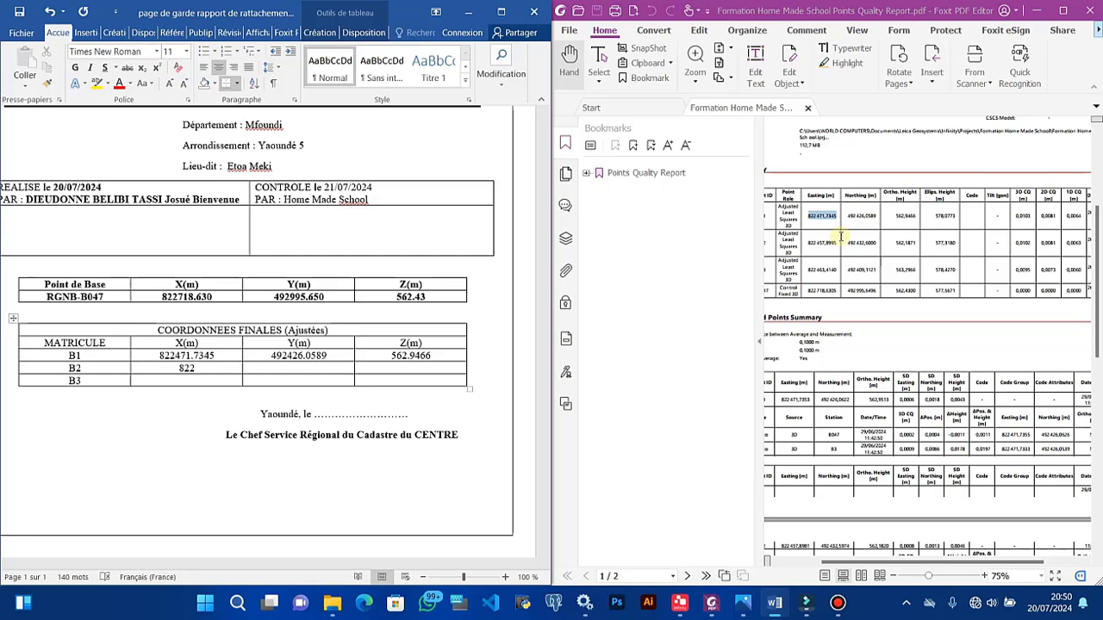
text(822457.8995)
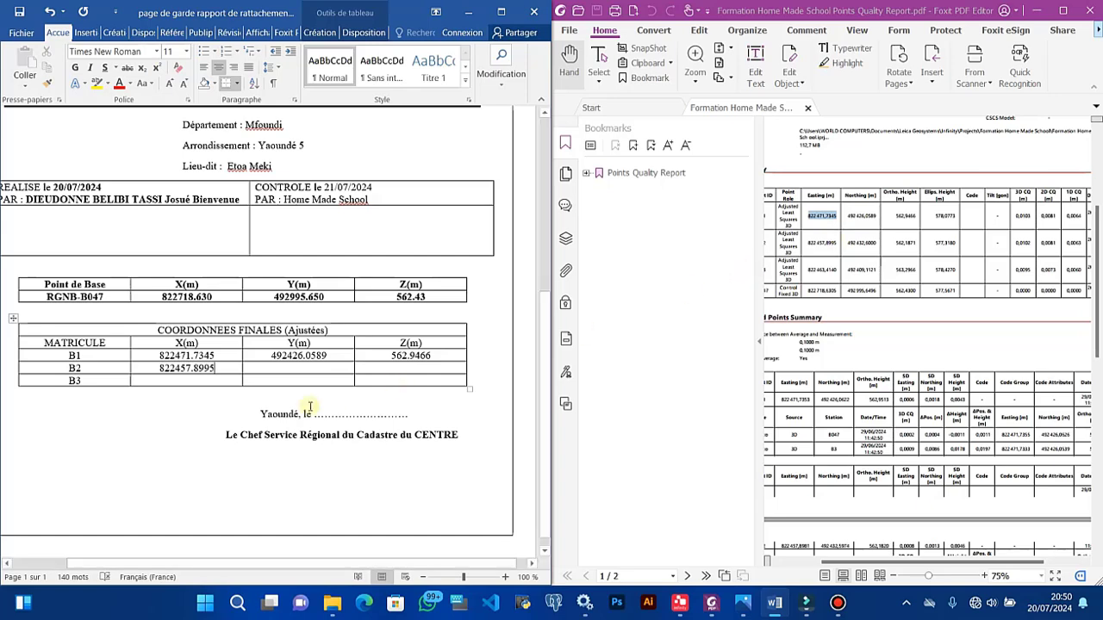
click(301, 368)
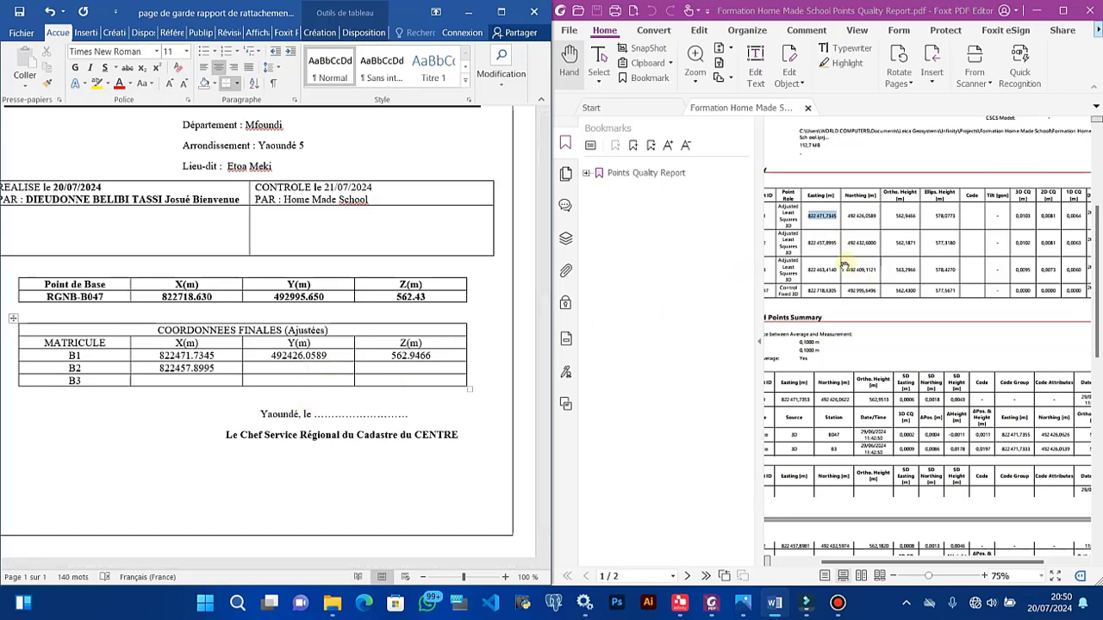
text(492432.6000)
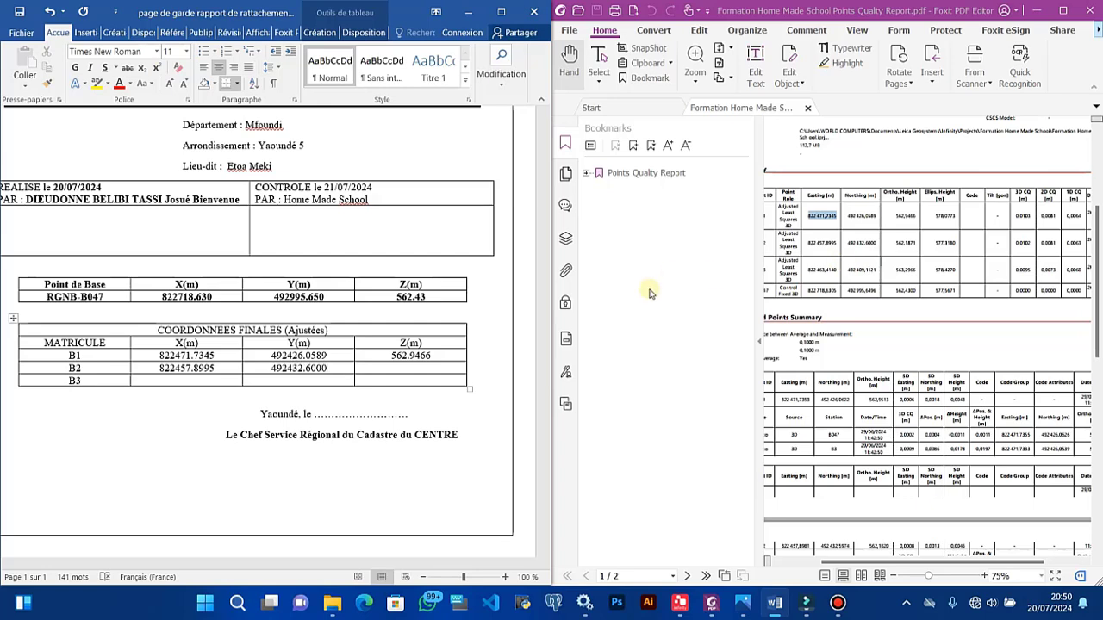
click(410, 368)
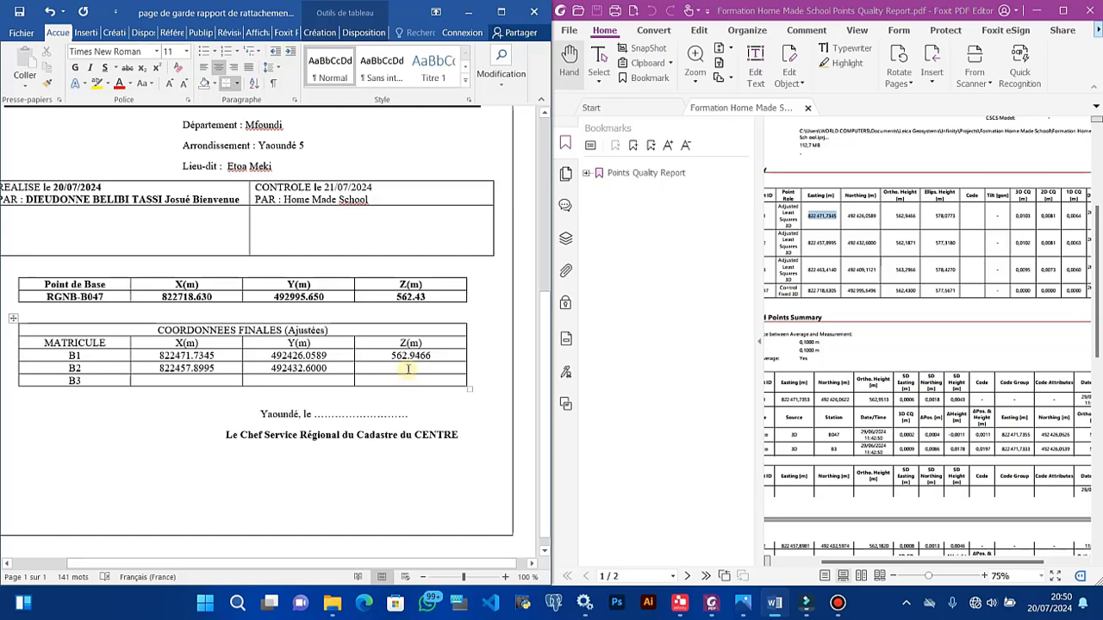
text(562.)
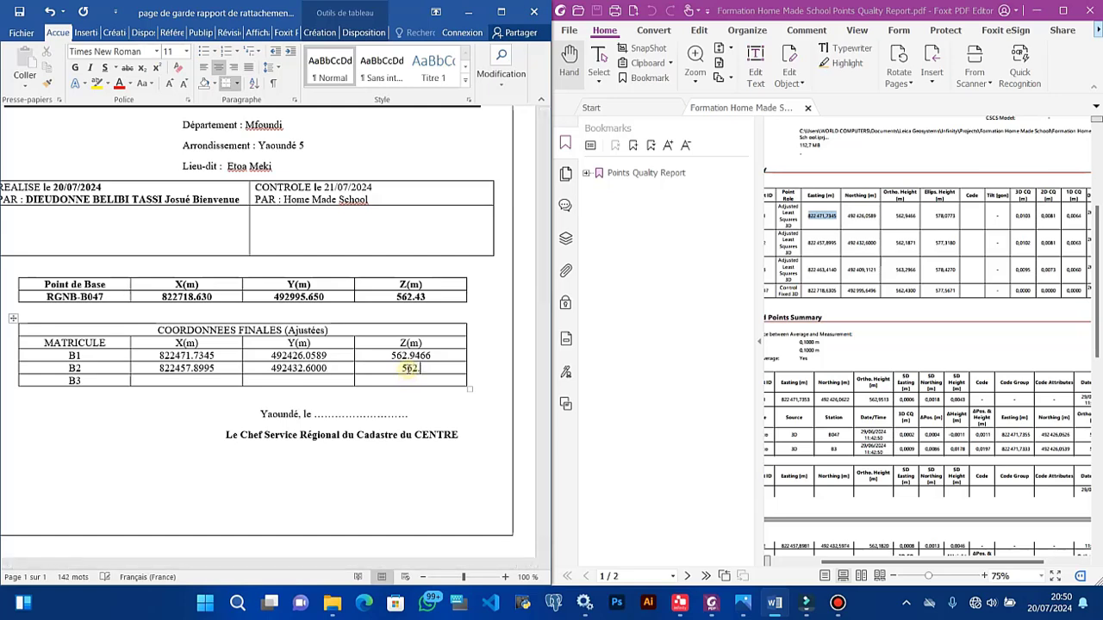
text(1871)
Step: Enter B3's final coordinates: X 822463.4140, Y 492409.1121, Z 563.4300
click(178, 379)
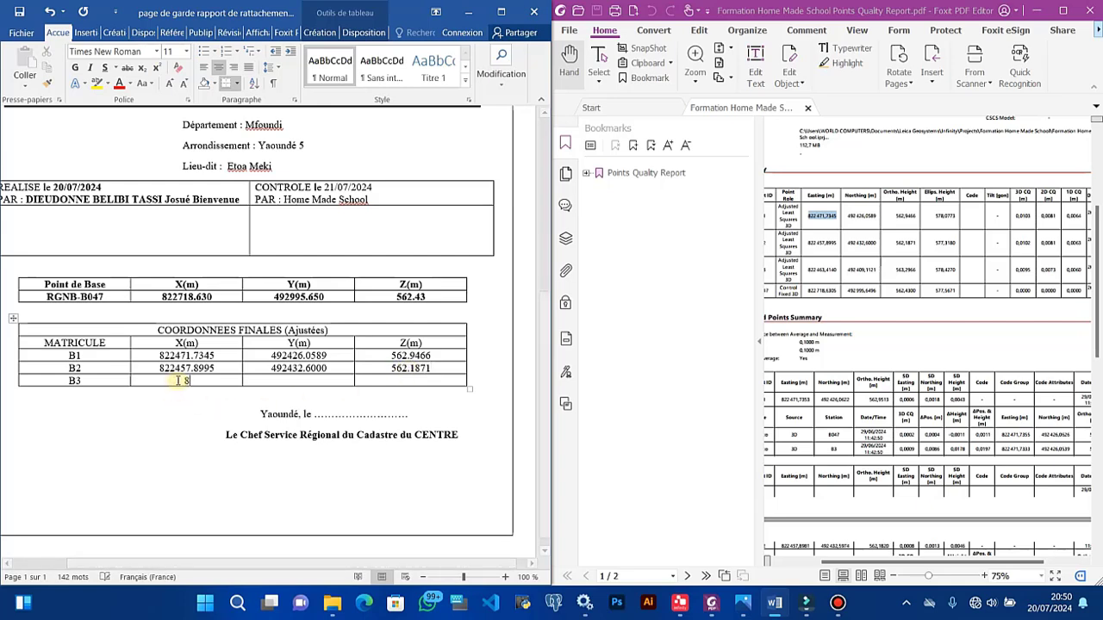
text(822463.4140)
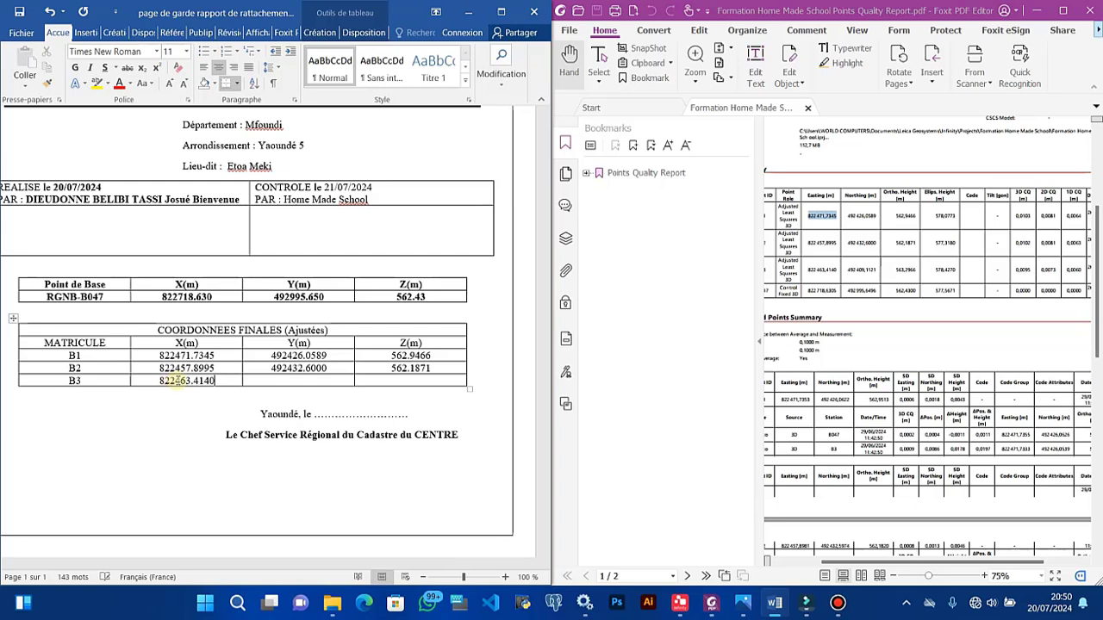
click(270, 379)
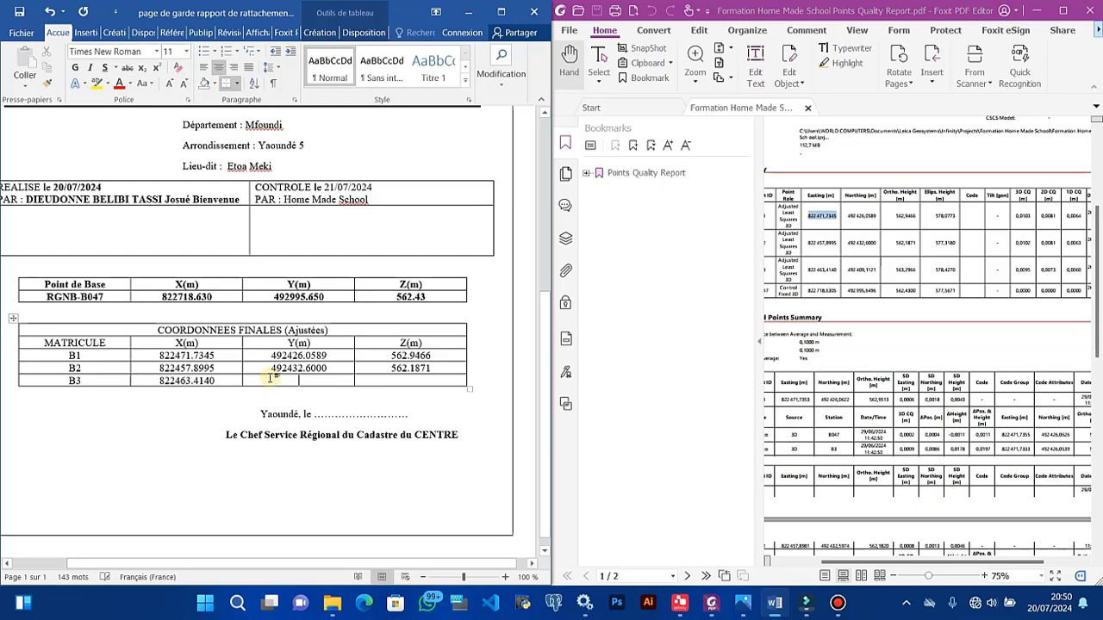
text(492)
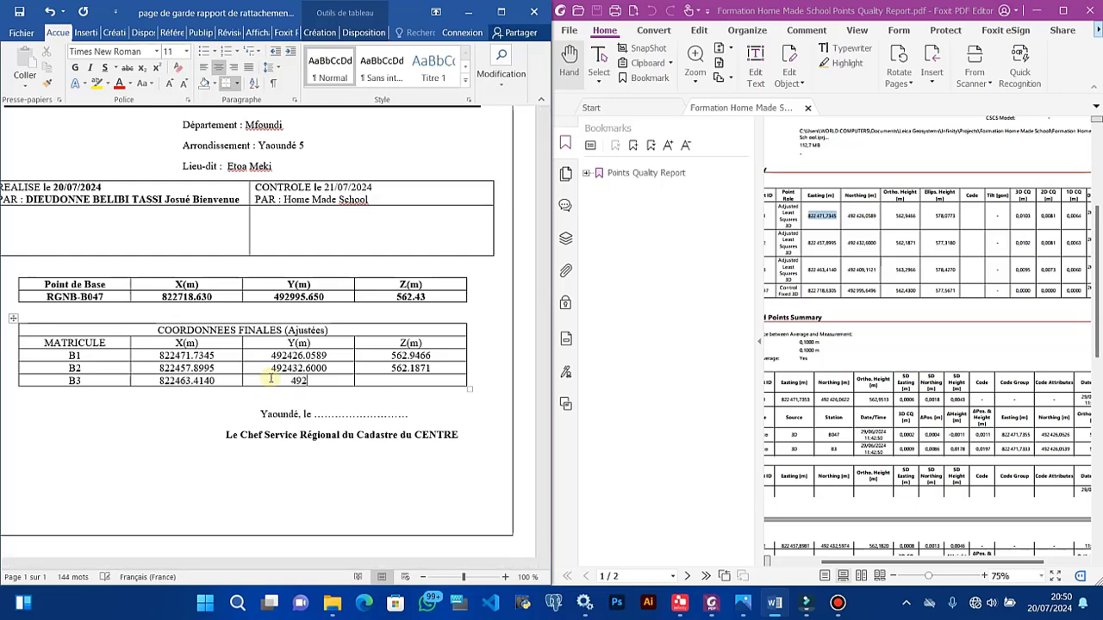
text(409.1121 )
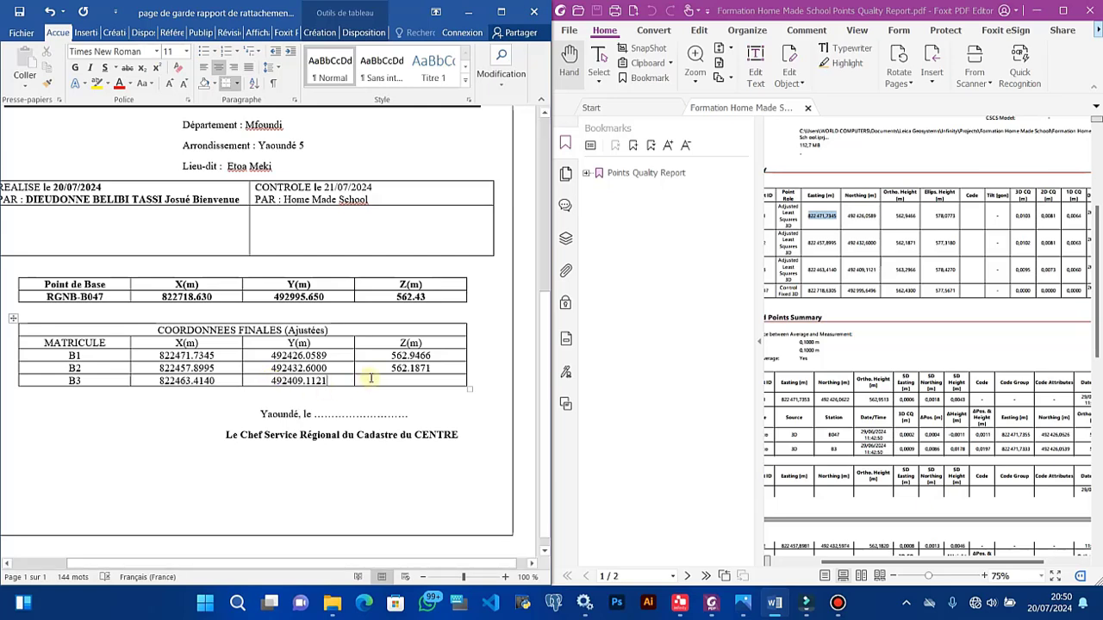
text(5)
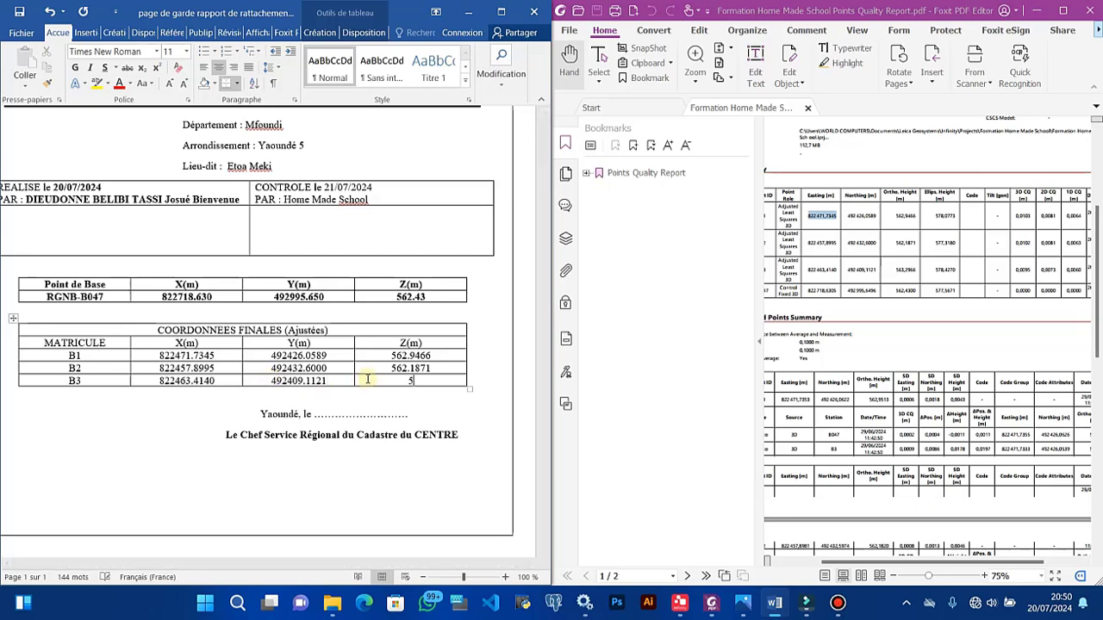
text(63.4300)
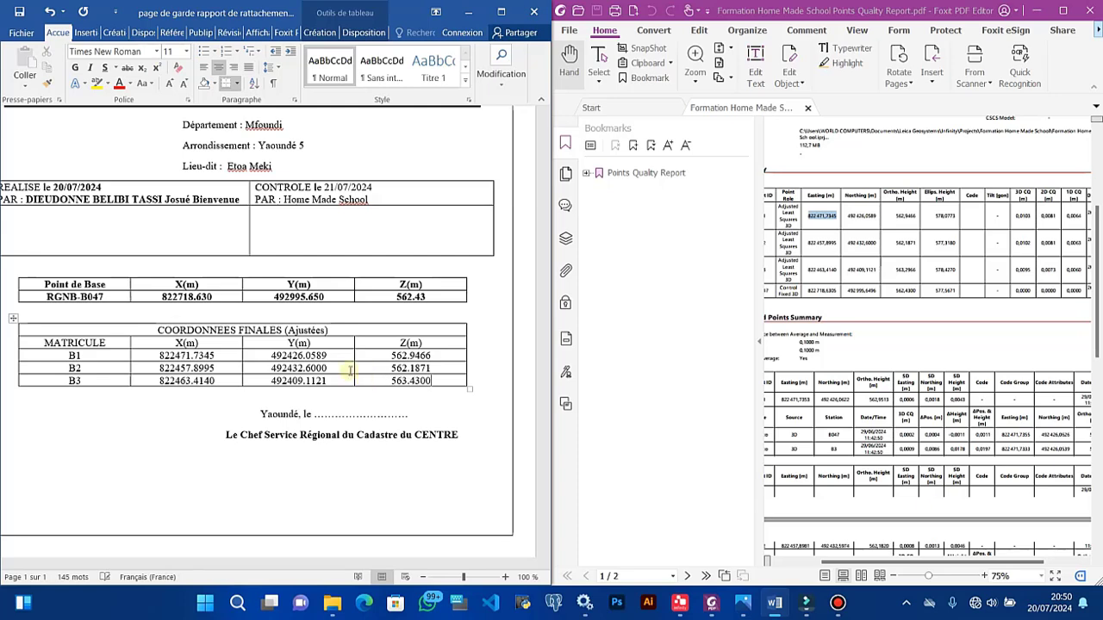
Step: Select the dotted date placeholder after 'Yaoundé, le', then deselect it
drag(314, 413, 407, 416)
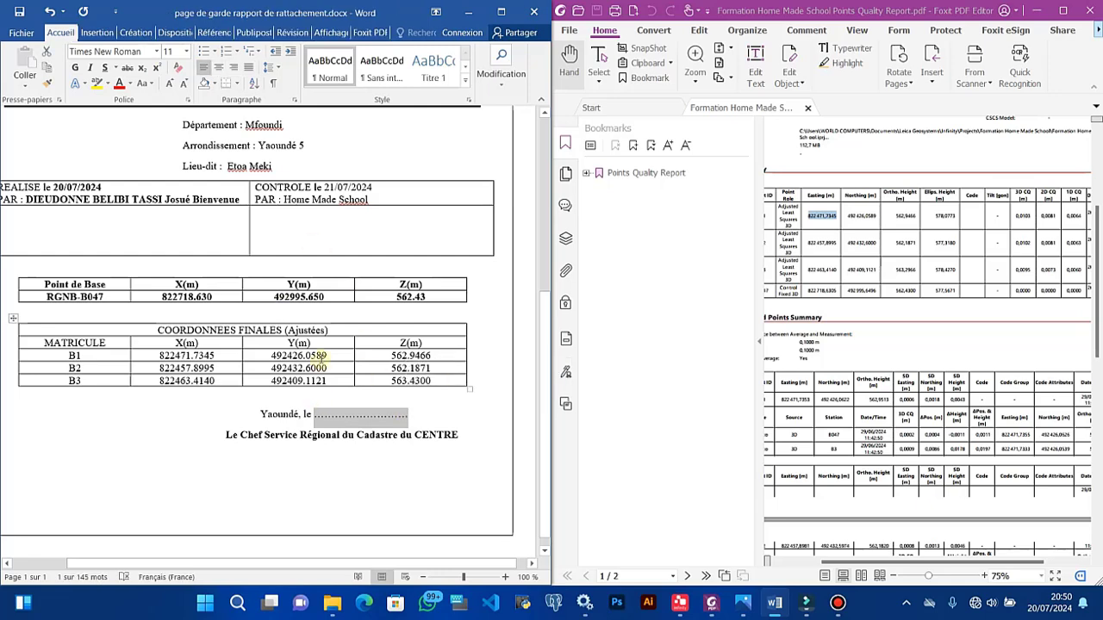
click(345, 418)
ctrl+scroll(351, 437, down, 4)
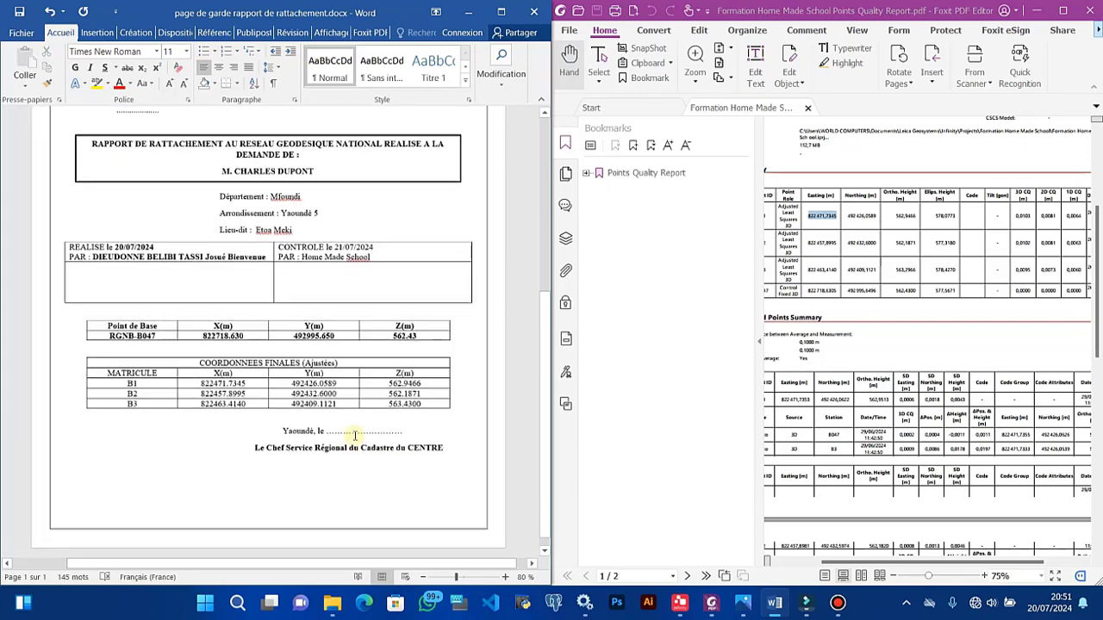
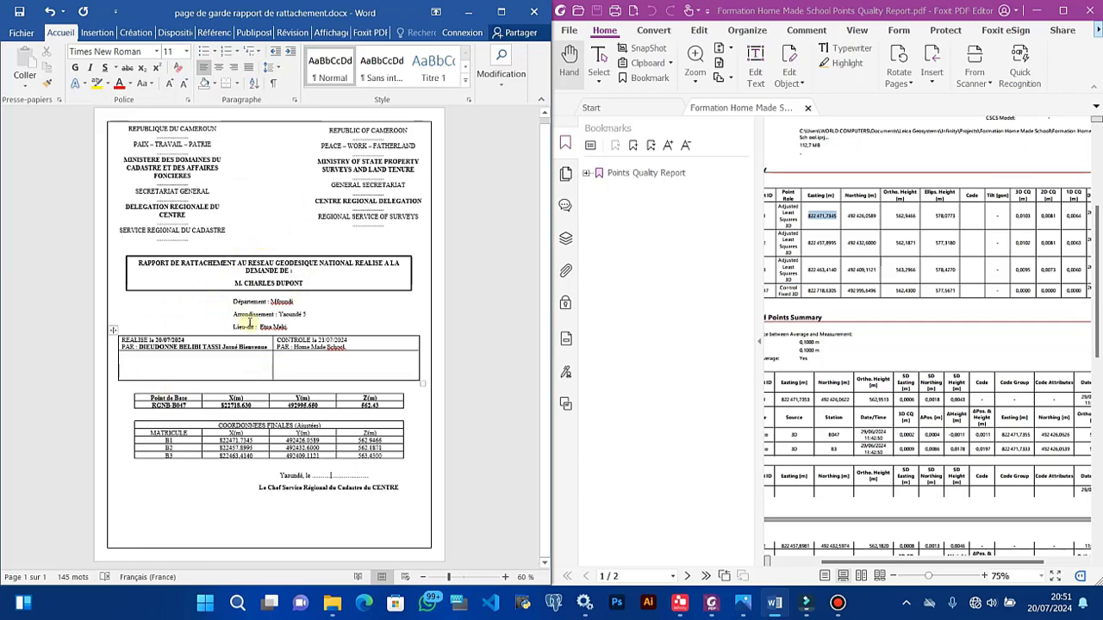
Step: Publish the cover page as 'page de garde rapport de rattachement.pdf' into the PART2 folder
click(501, 12)
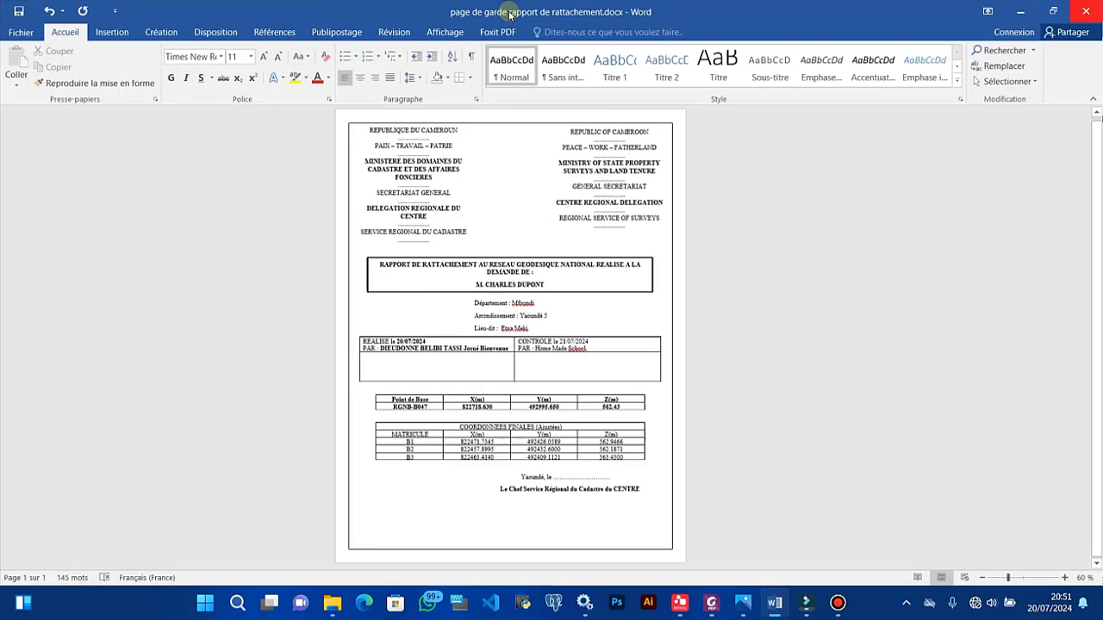
ctrl+scroll(640, 346, up, 2)
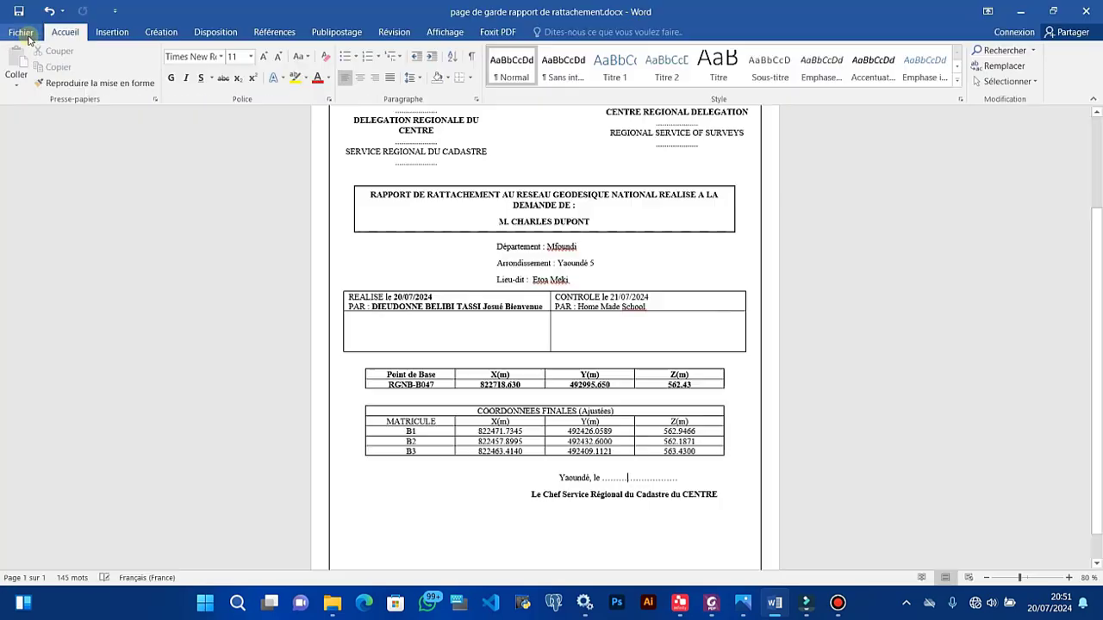
click(21, 33)
click(49, 236)
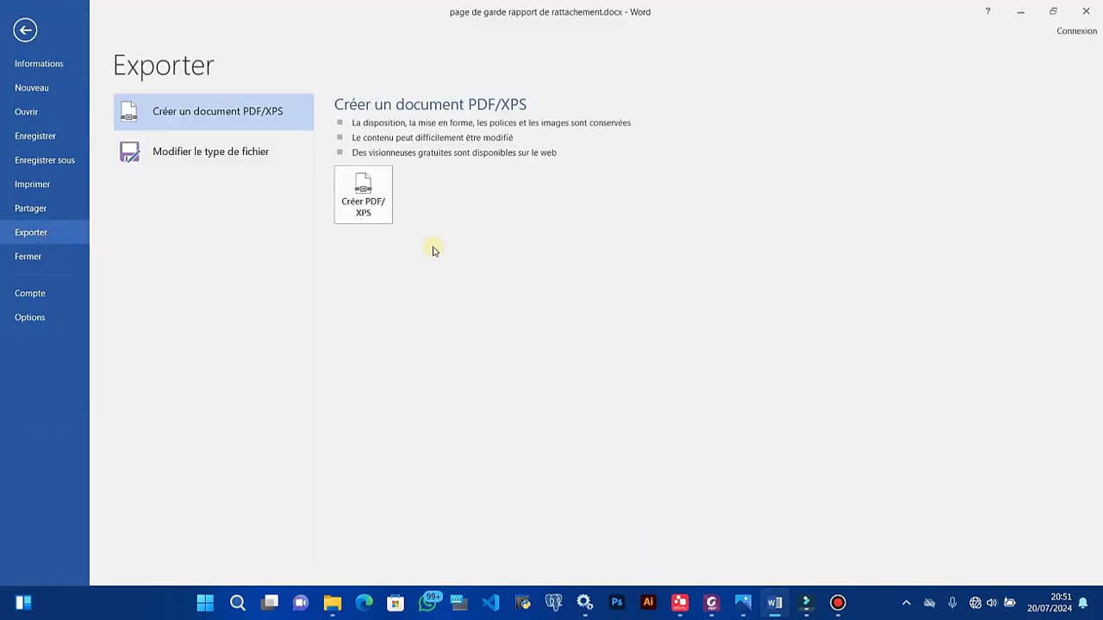
click(379, 205)
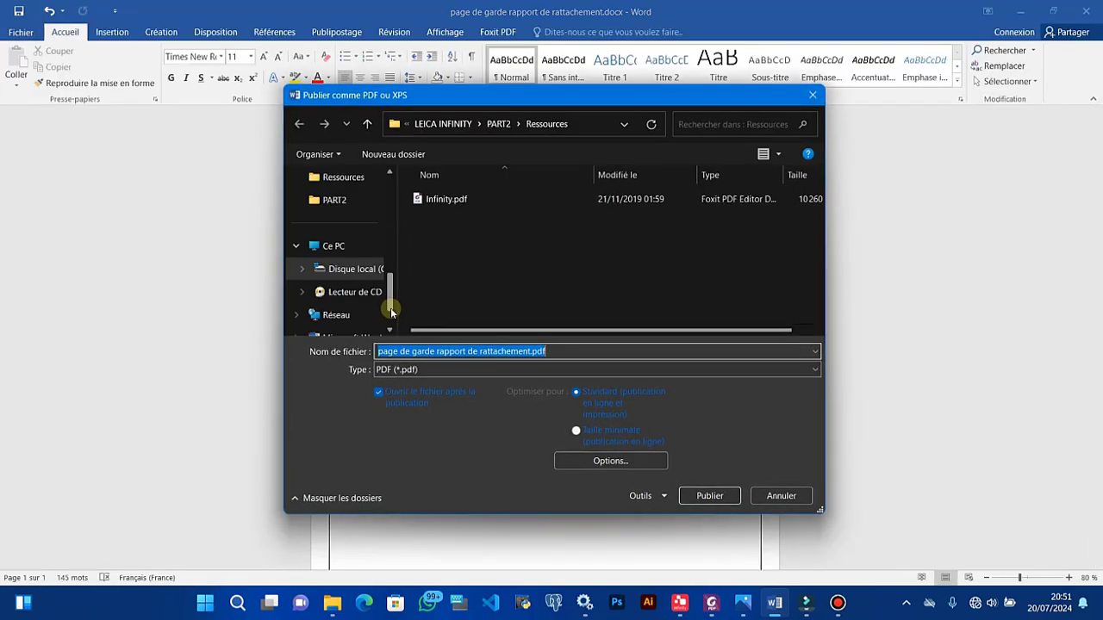
click(335, 246)
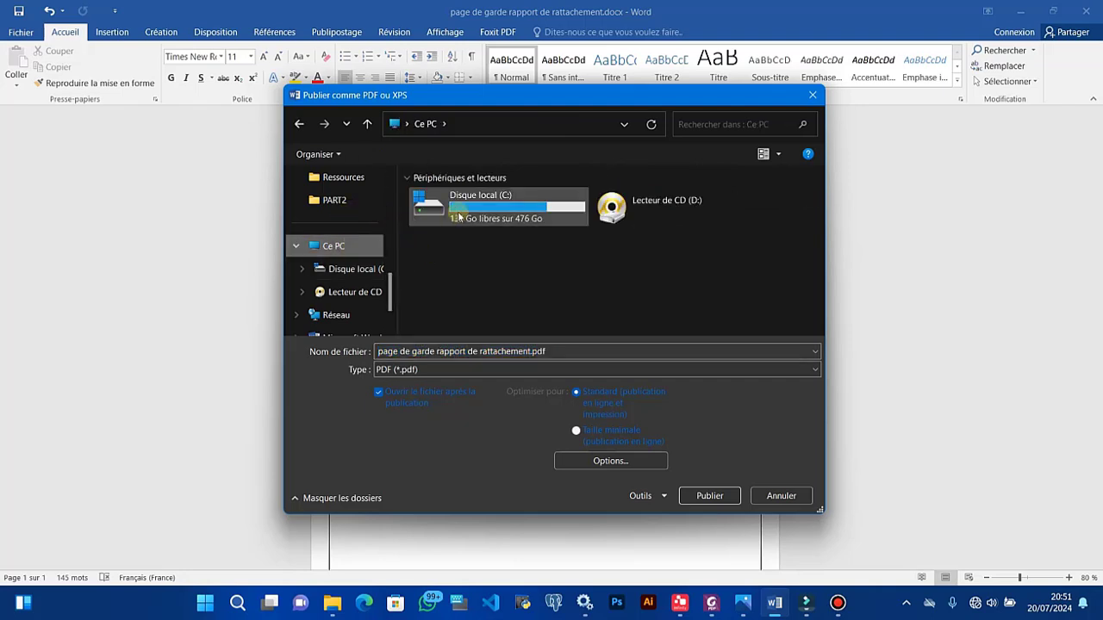
scroll(352, 218, up, 5)
scroll(340, 246, down, 5)
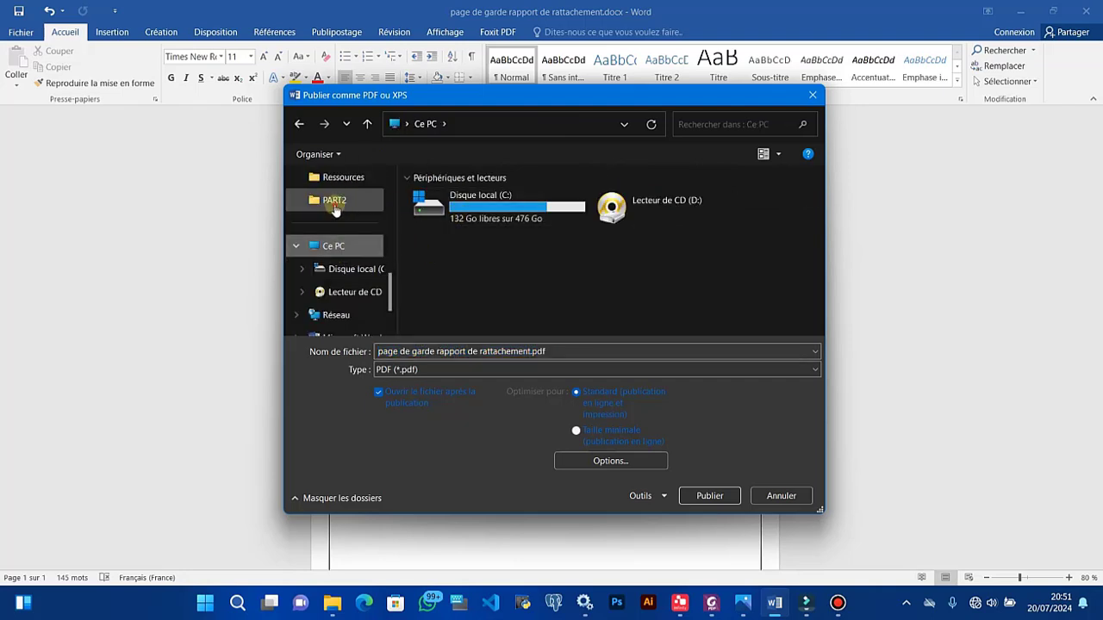
click(335, 205)
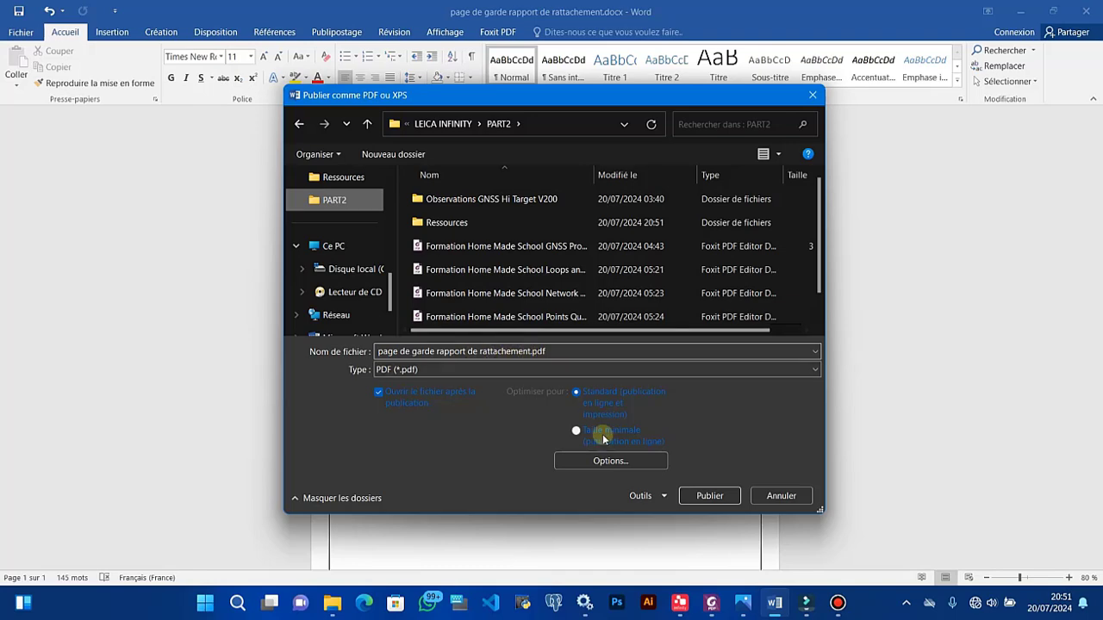
click(708, 495)
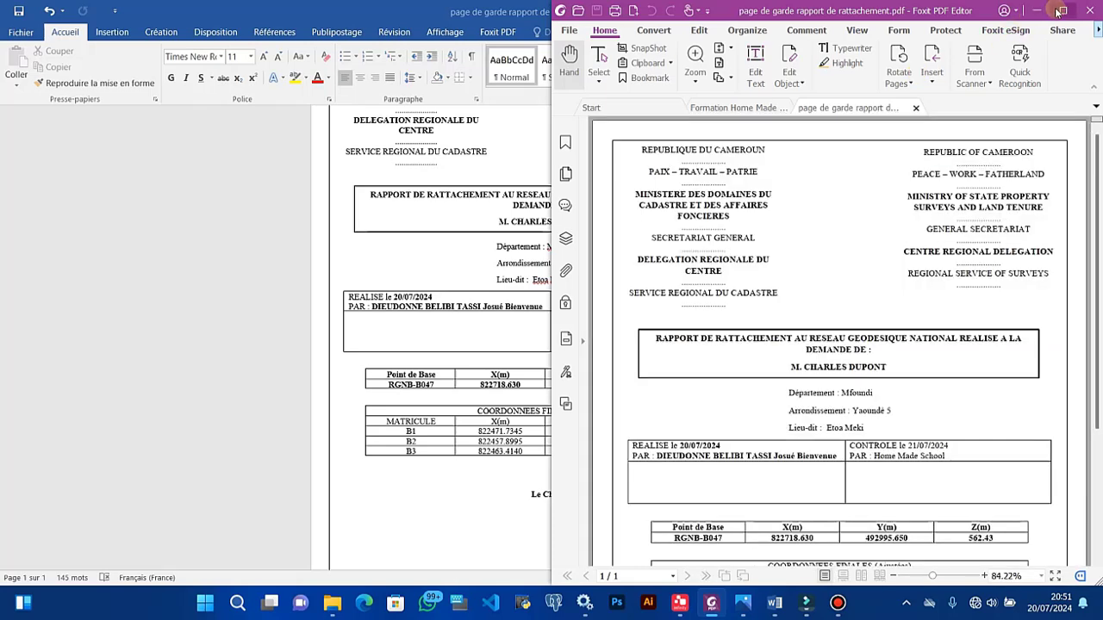
Step: Maximize Foxit, scroll the single-page cover PDF, and show its page thumbnails
click(1058, 11)
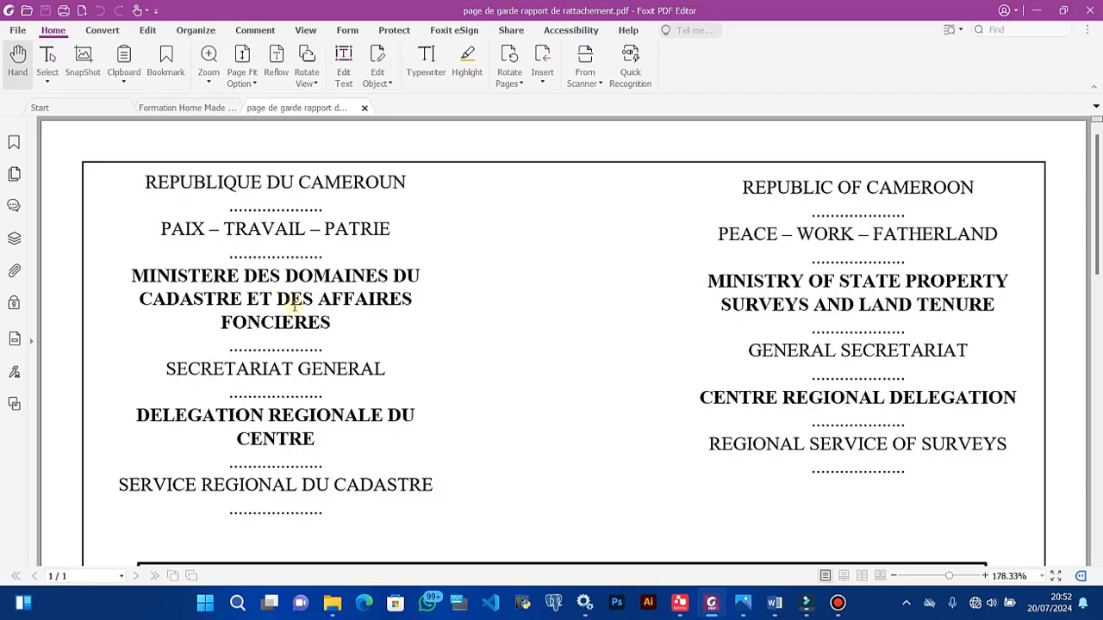
scroll(428, 362, down, 10)
scroll(428, 362, up, 8)
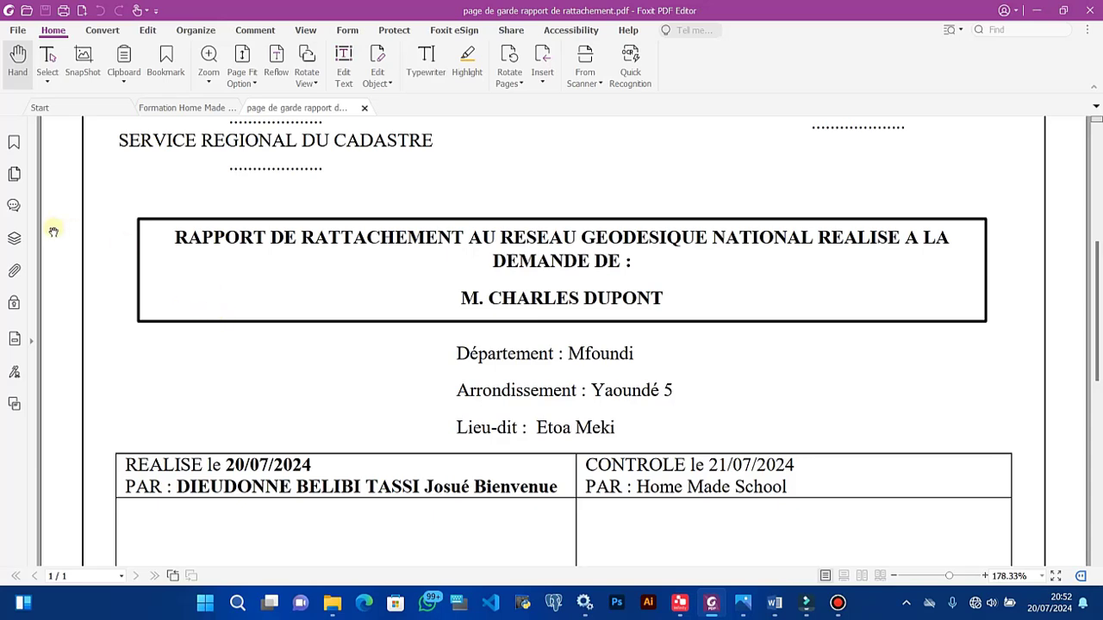
click(15, 175)
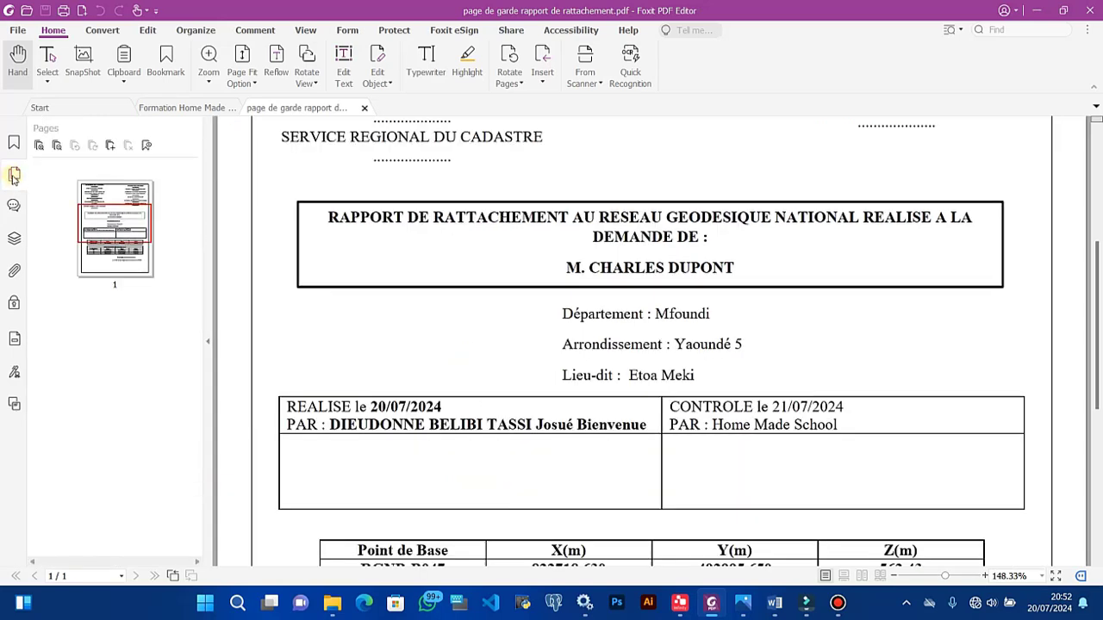
Step: Choose the five report PDFs in PART2, from GNSS Processing Report onward, for insertion
click(110, 146)
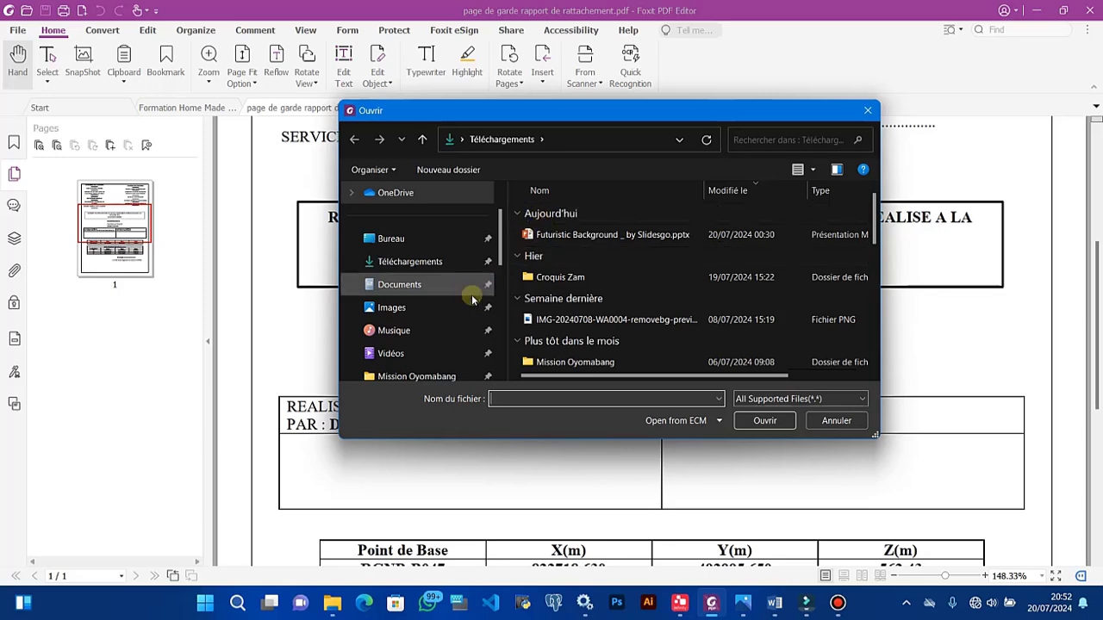
scroll(405, 276, up, 2)
scroll(405, 275, down, 5)
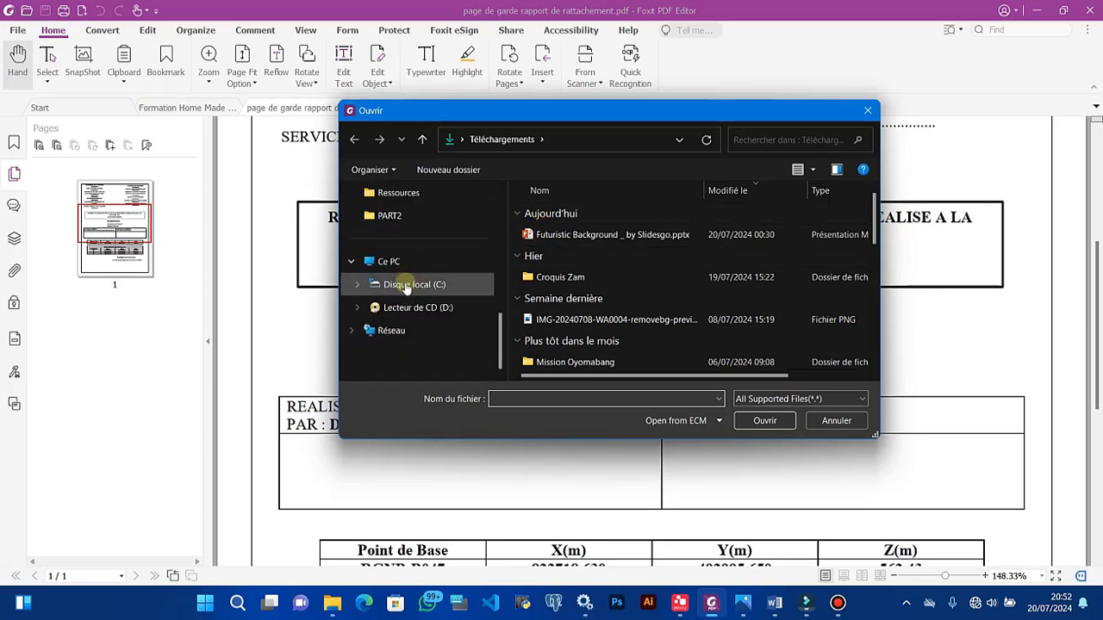
scroll(406, 283, up, 2)
click(392, 355)
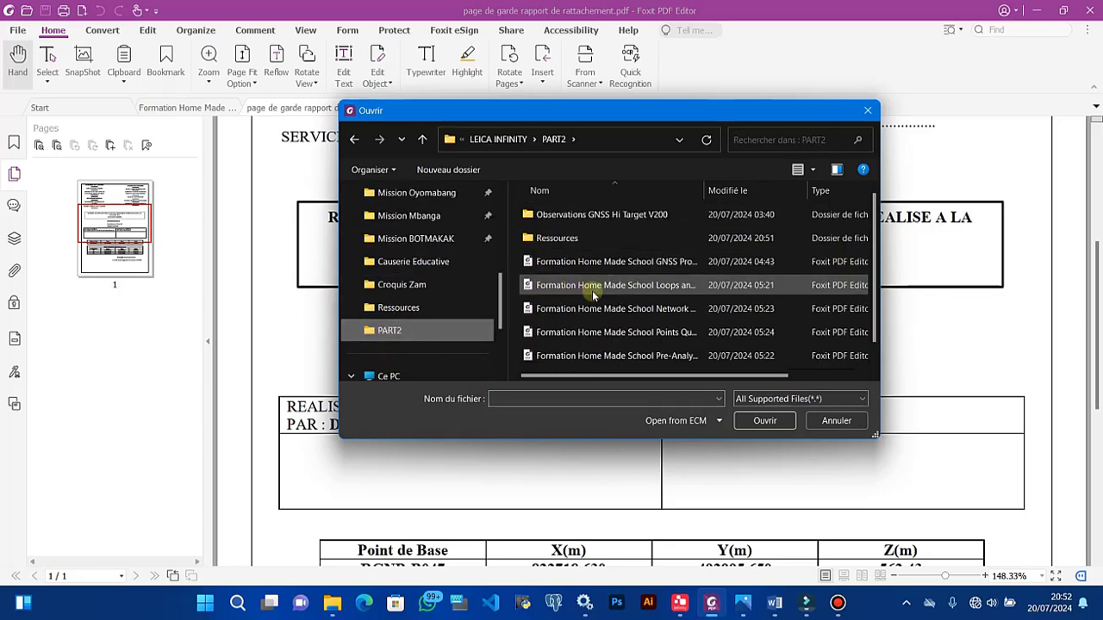
click(617, 261)
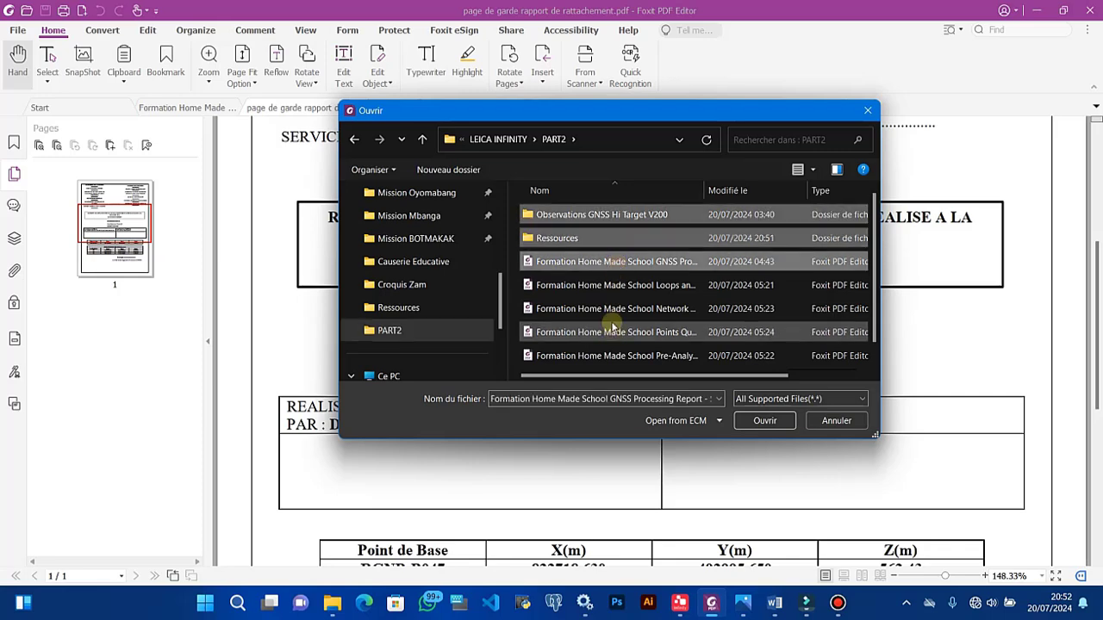
scroll(614, 326, down, 1)
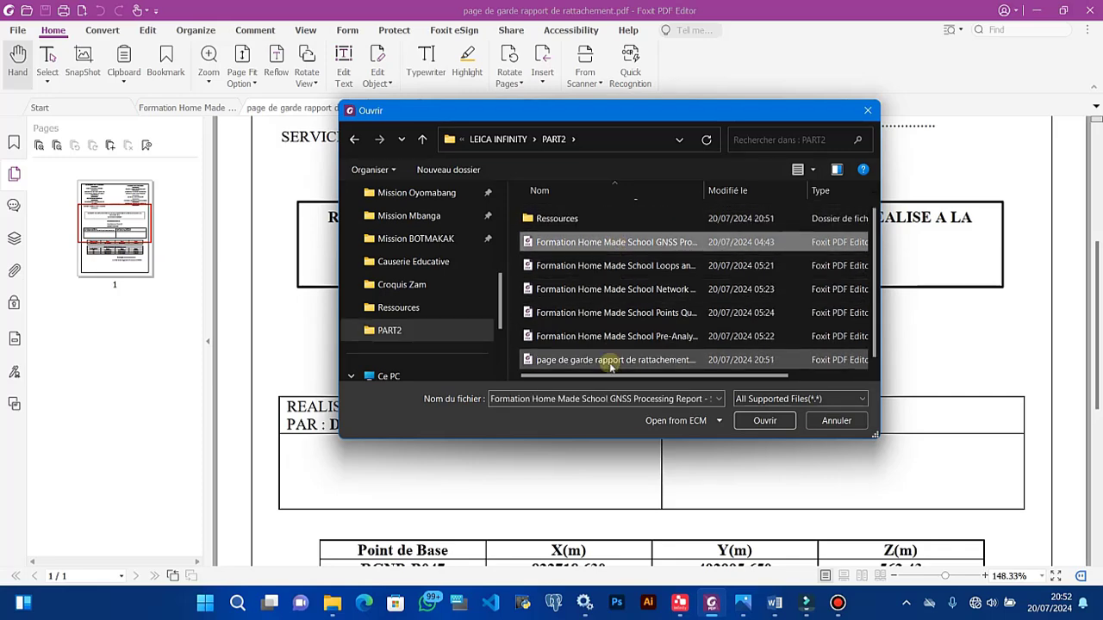
shift+click(608, 341)
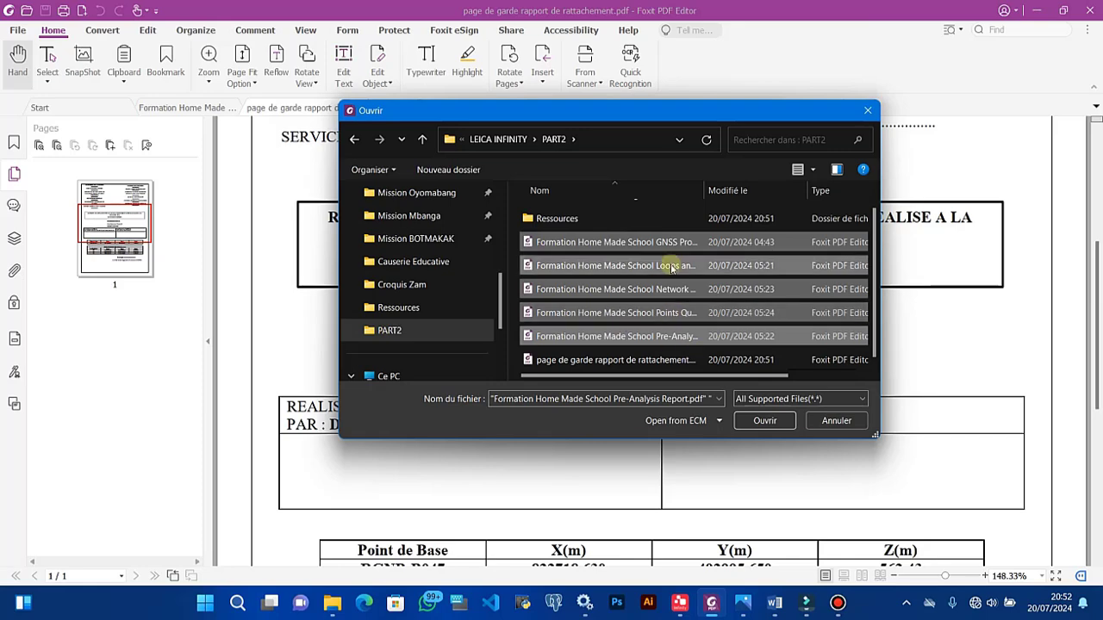
click(755, 421)
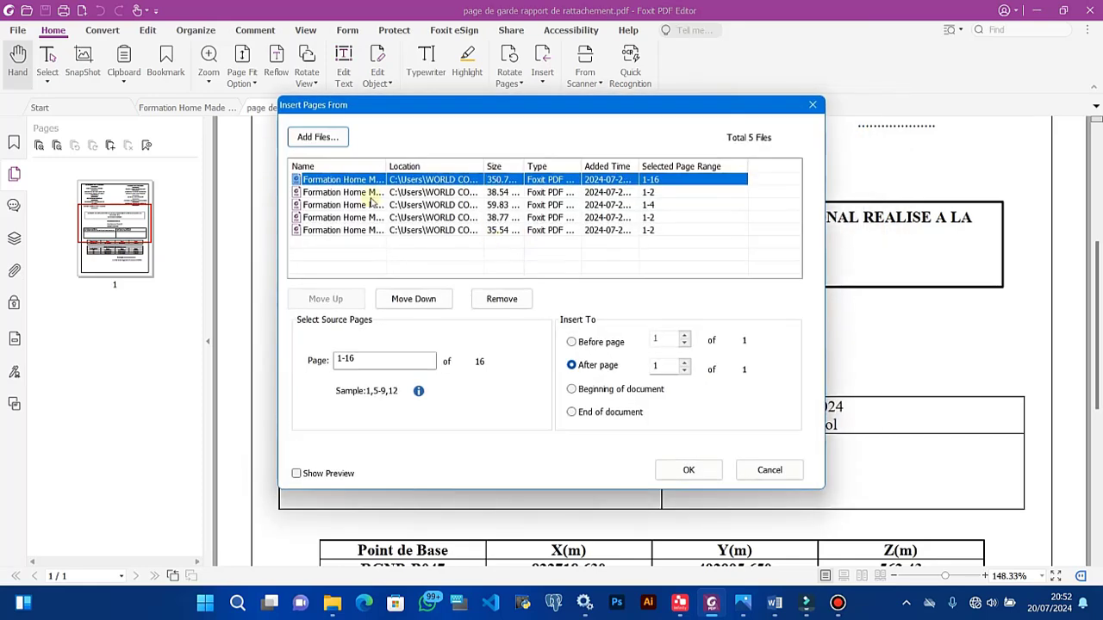
Step: Move the Pre-Analysis Report up three places and insert all reports at the document's end
drag(385, 166, 568, 167)
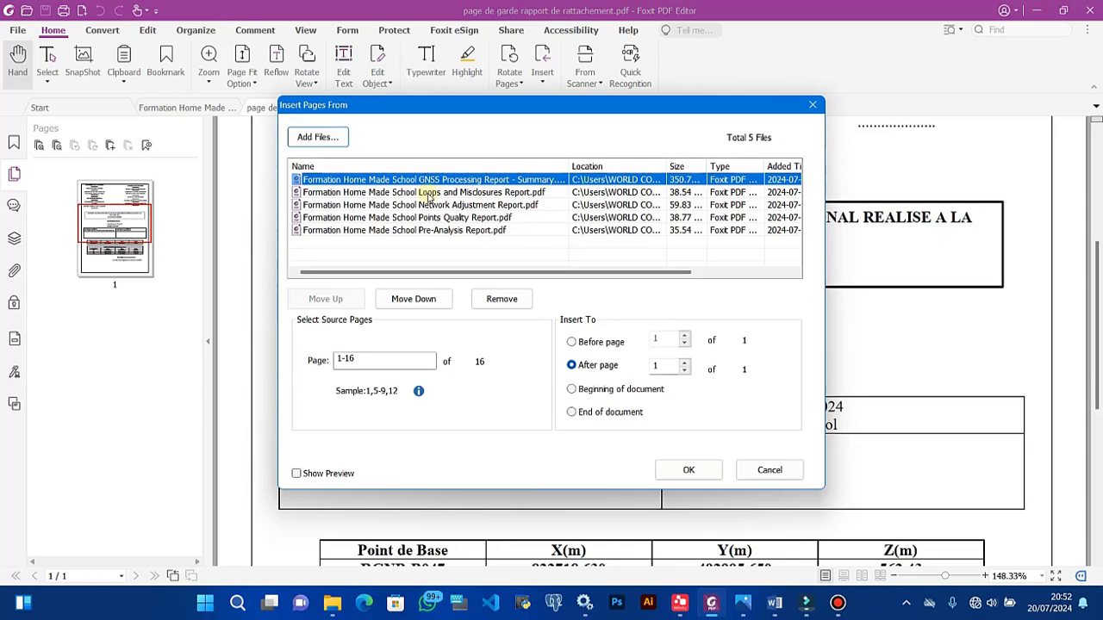
click(431, 230)
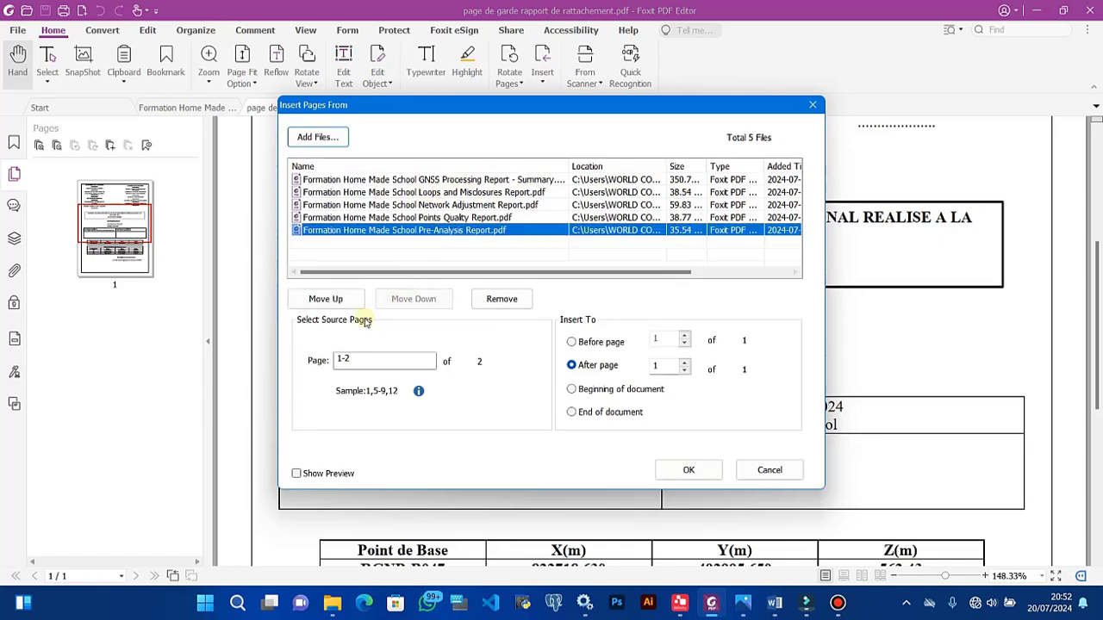
click(338, 299)
click(338, 299)
click(338, 298)
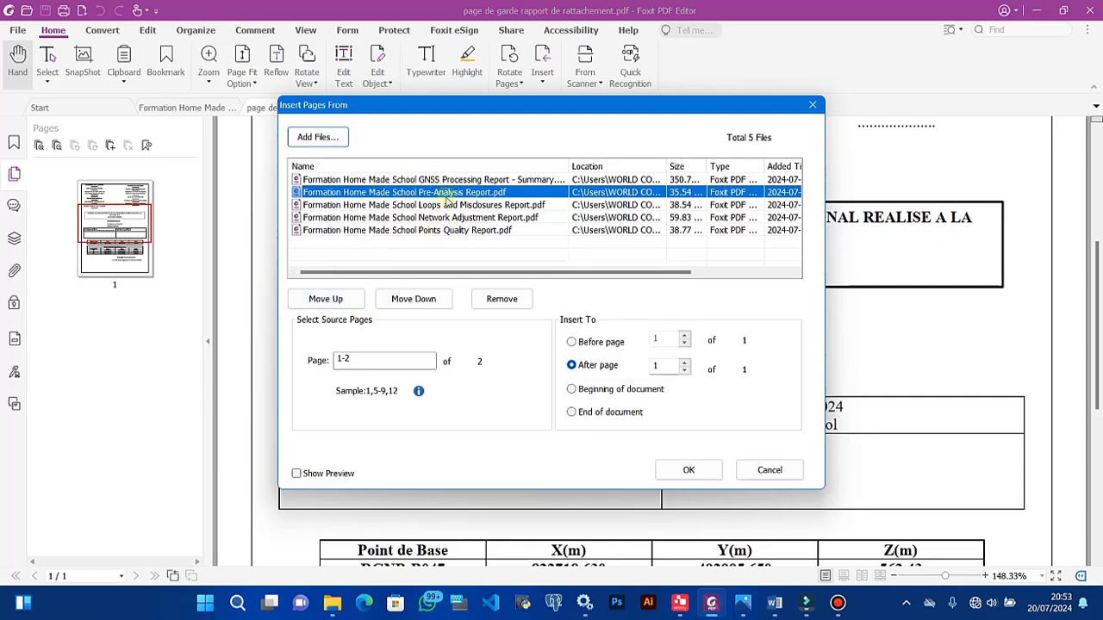
click(578, 415)
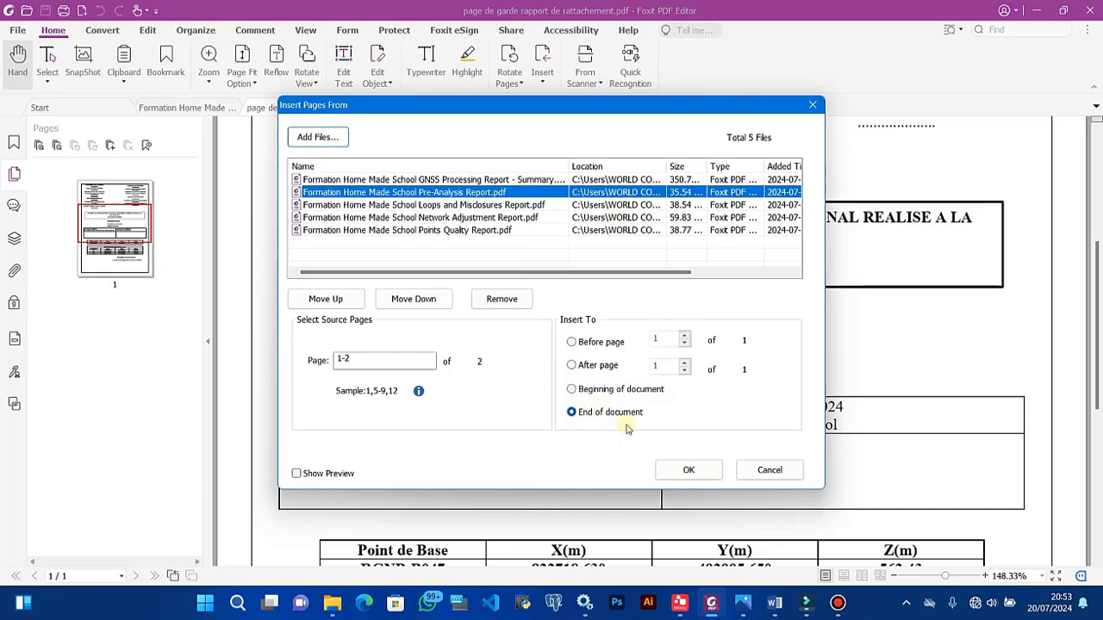
click(689, 472)
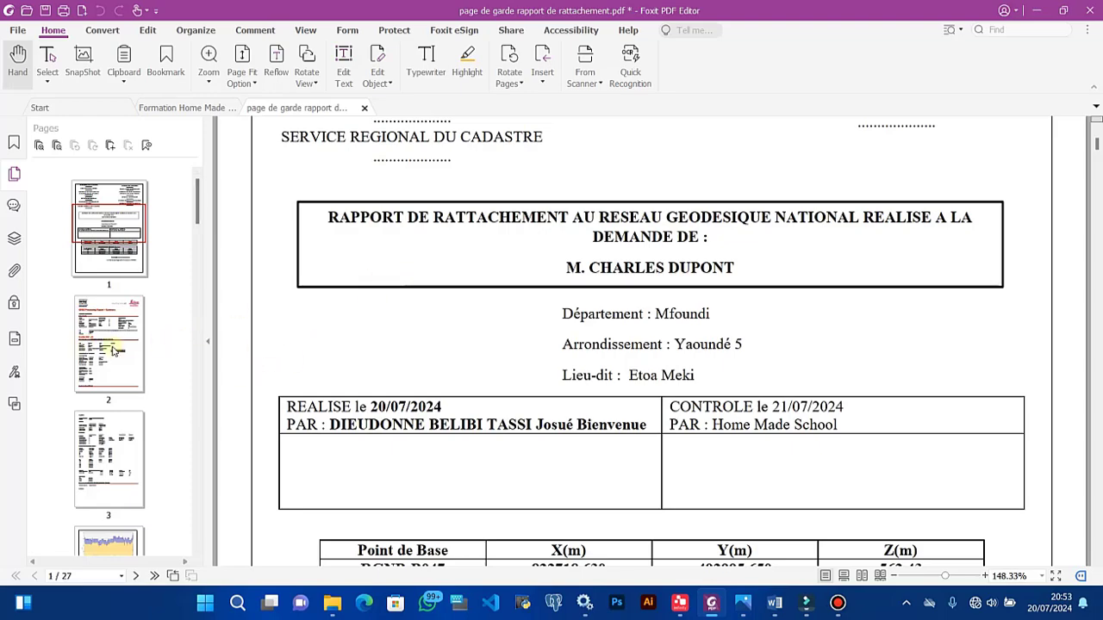
Step: Scroll through the merged 27-page PDF, briefly checking the Leica Infinity project
scroll(392, 364, down, 10)
scroll(392, 366, down, 15)
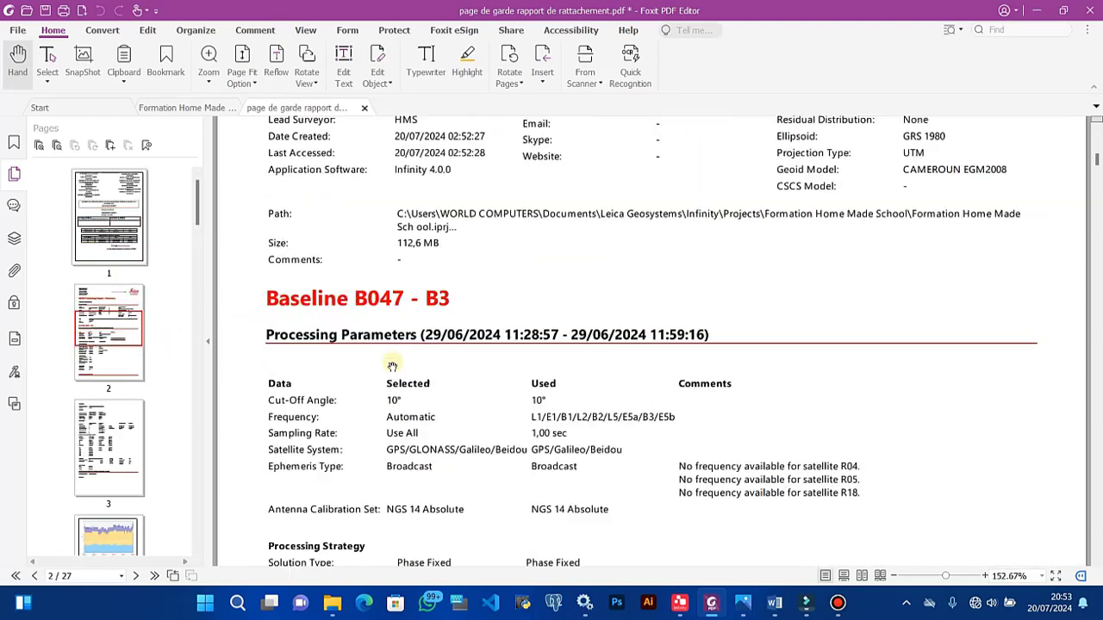
scroll(392, 366, down, 15)
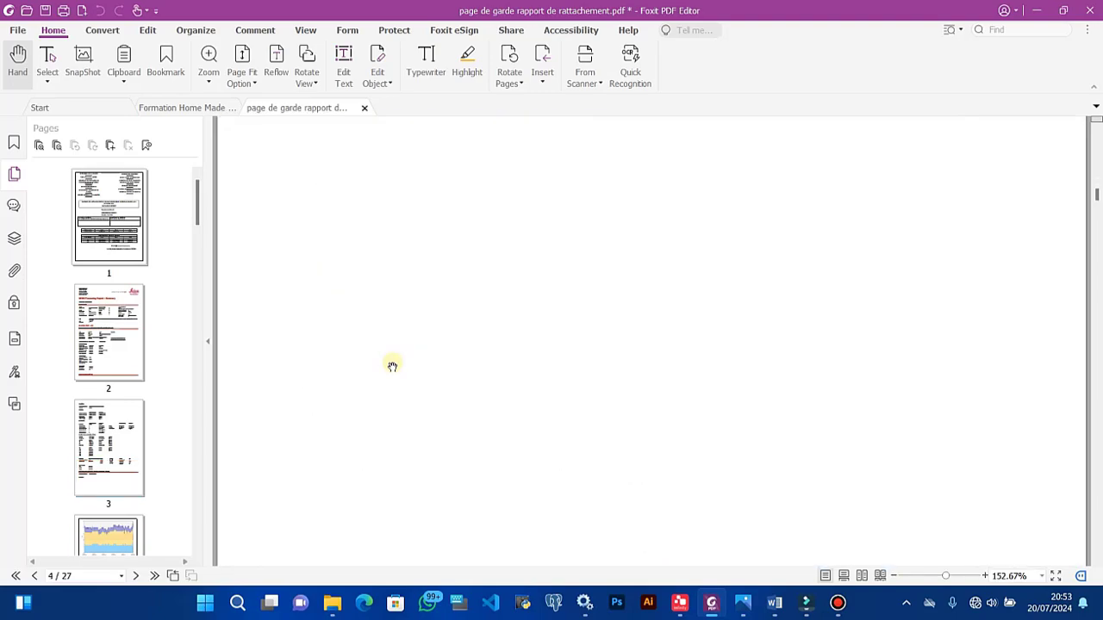
scroll(392, 366, down, 5)
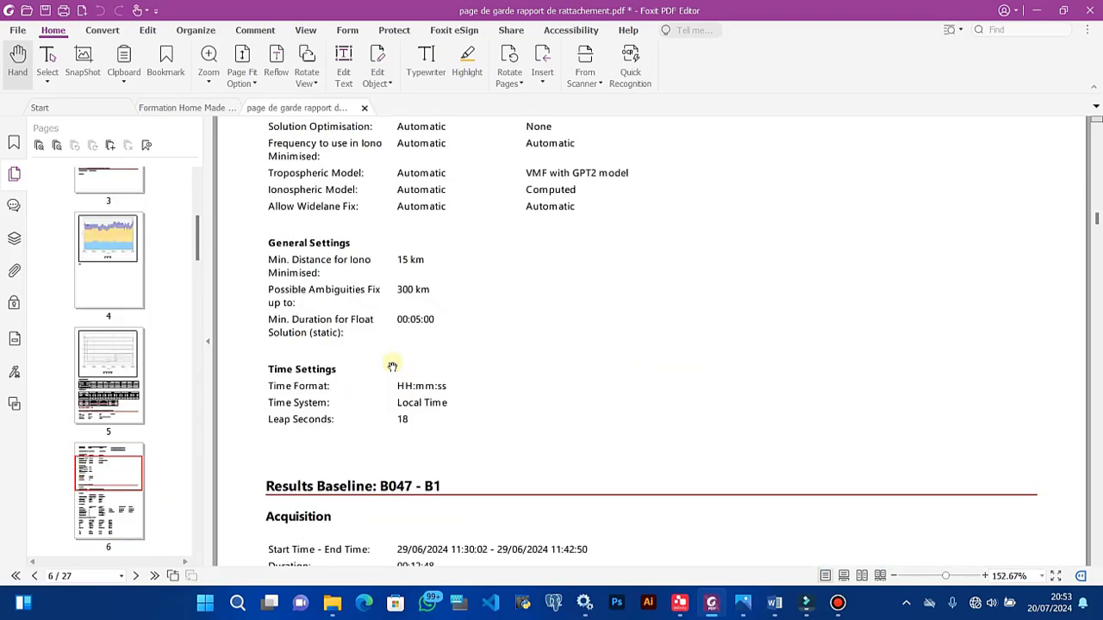
scroll(392, 366, up, 10)
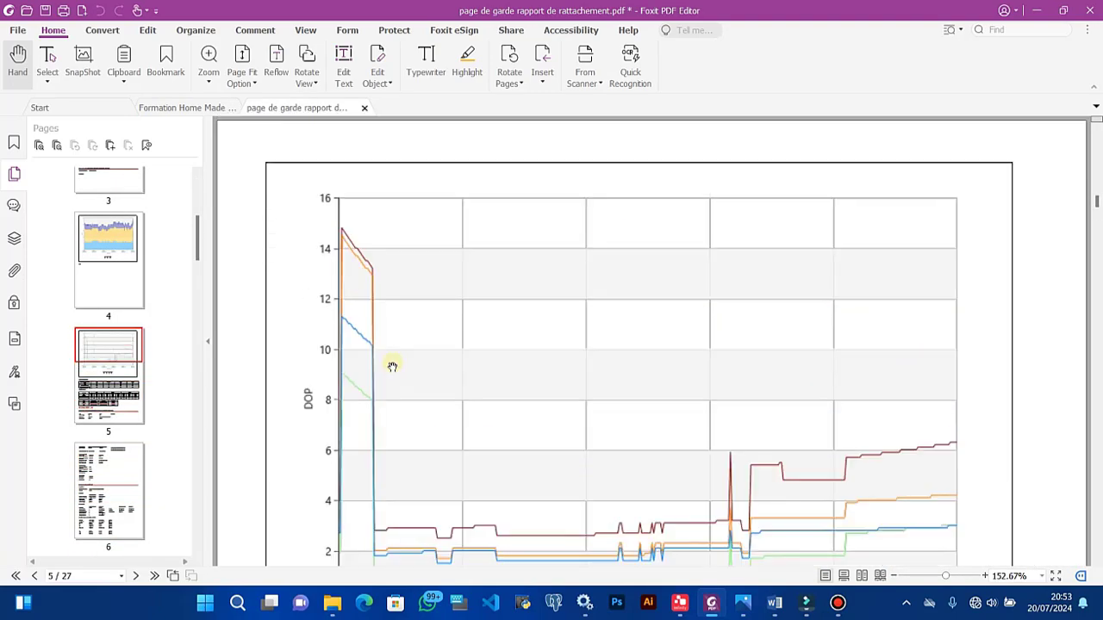
scroll(397, 426, down, 15)
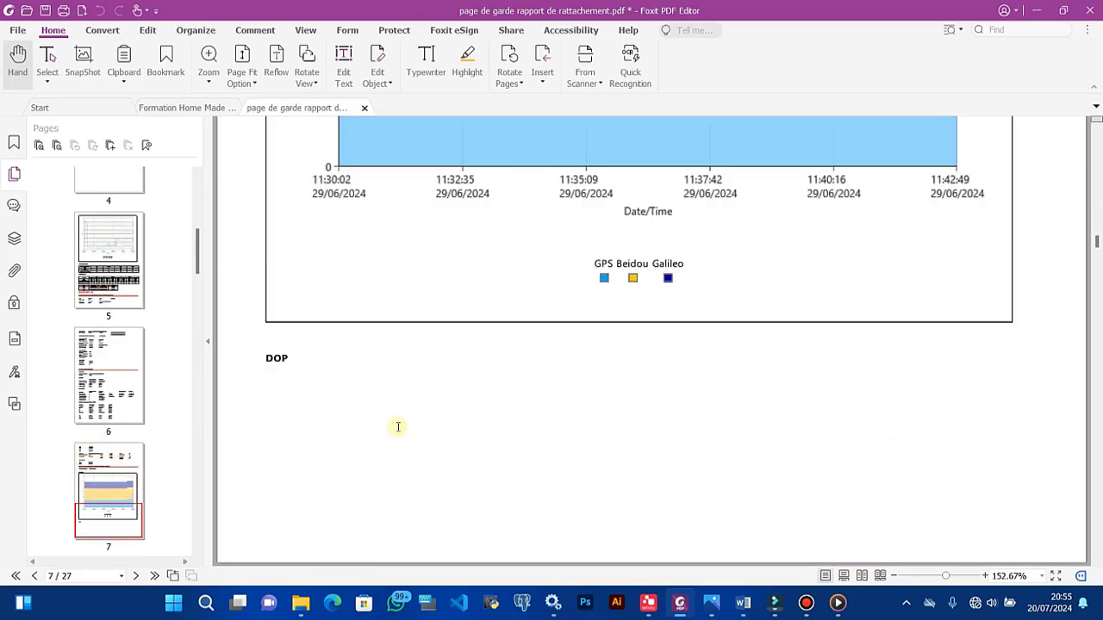
scroll(398, 426, down, 20)
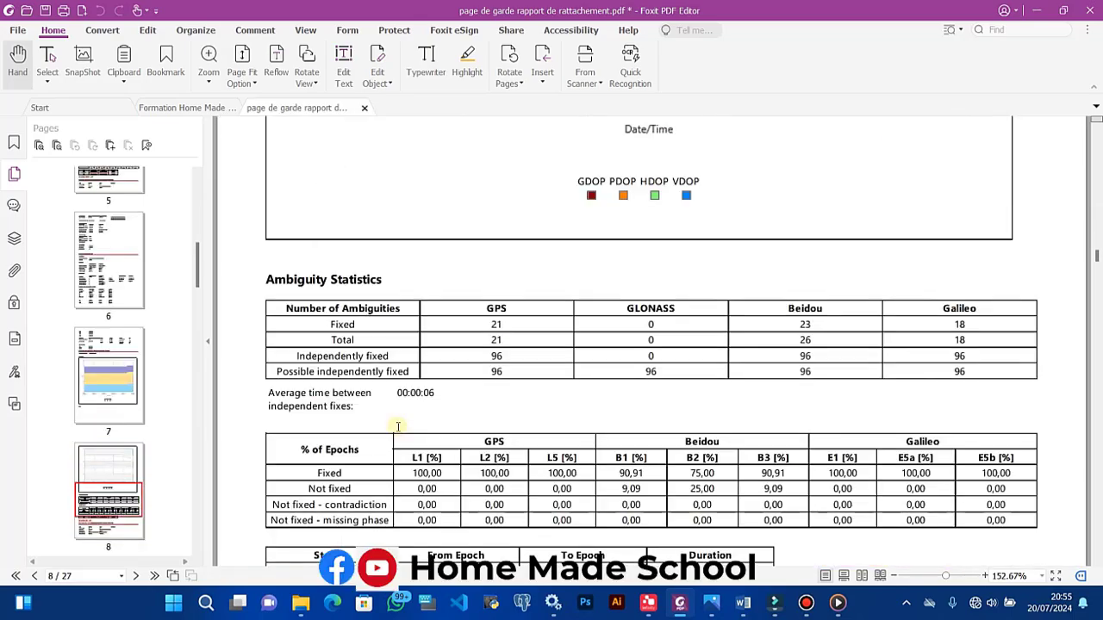
scroll(398, 427, up, 20)
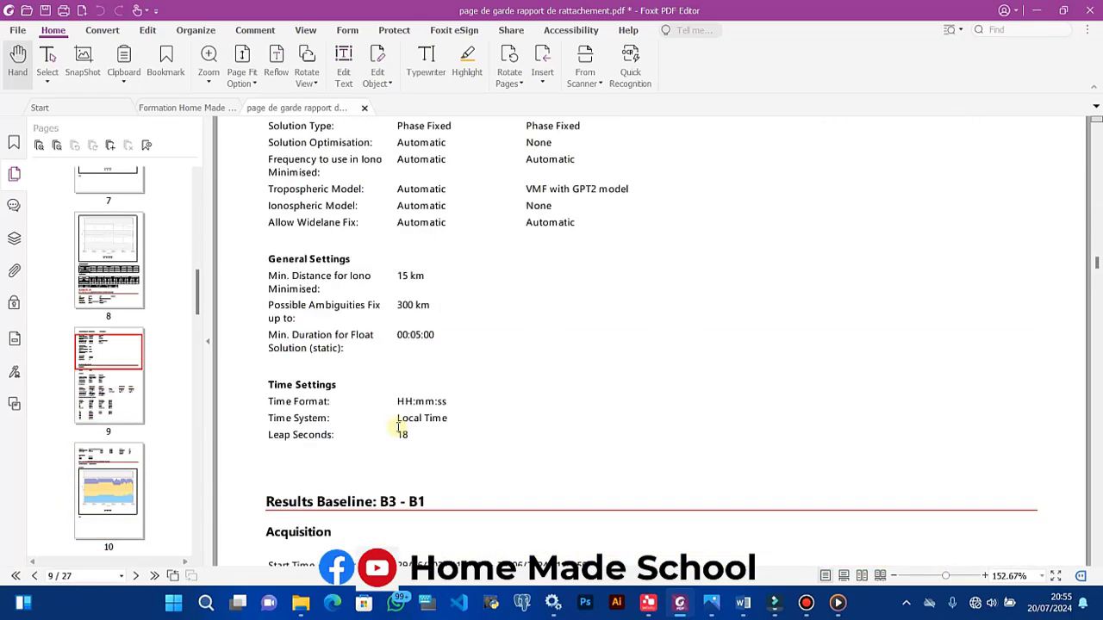
click(649, 605)
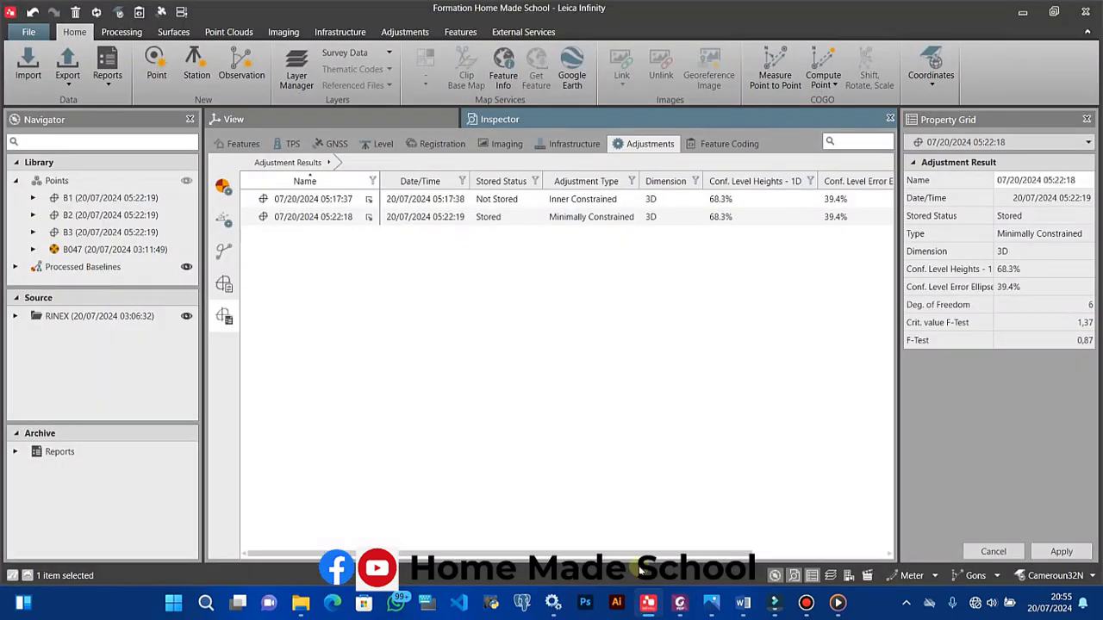
click(680, 602)
Step: Jump to the cover, the GNSS Processing Report, then page 26's Points Quality summary table
scroll(127, 382, up, 5)
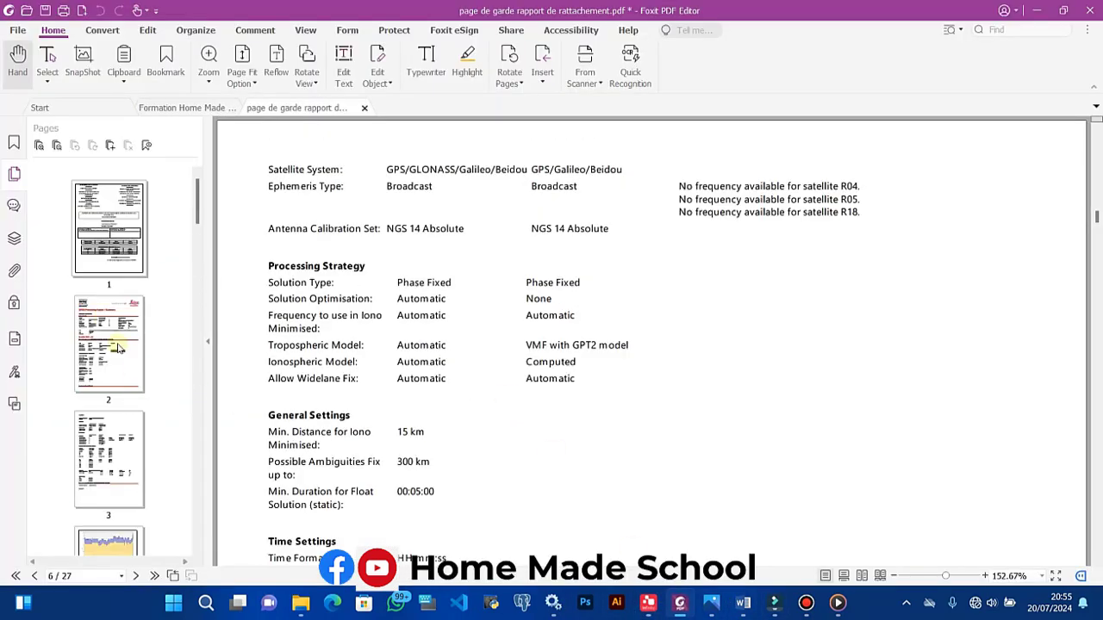
click(90, 254)
click(104, 365)
scroll(128, 475, down, 20)
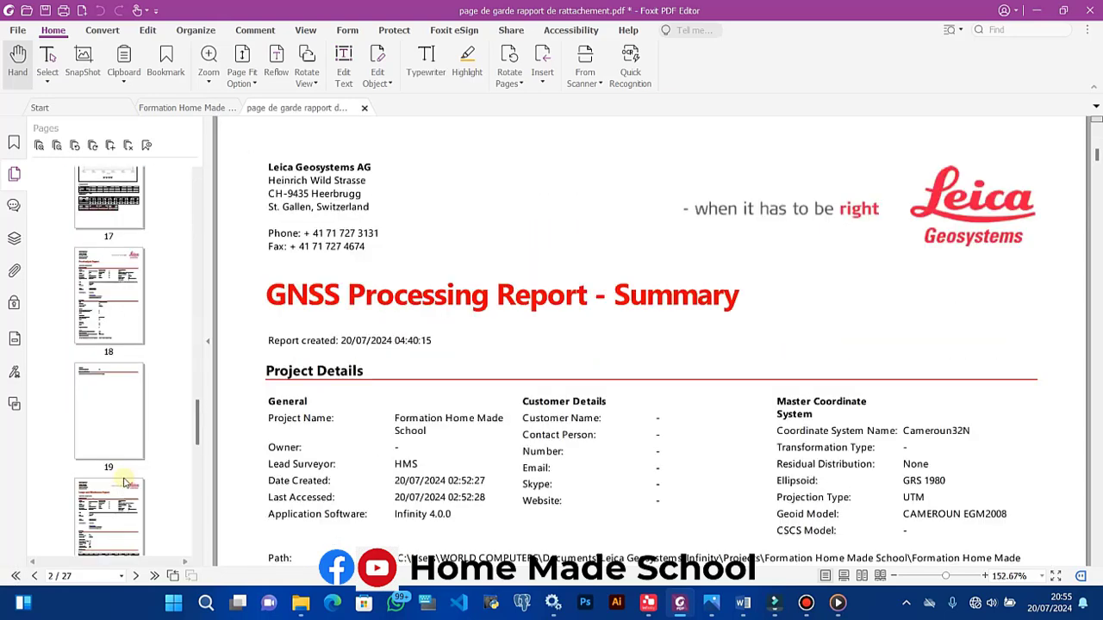
click(115, 378)
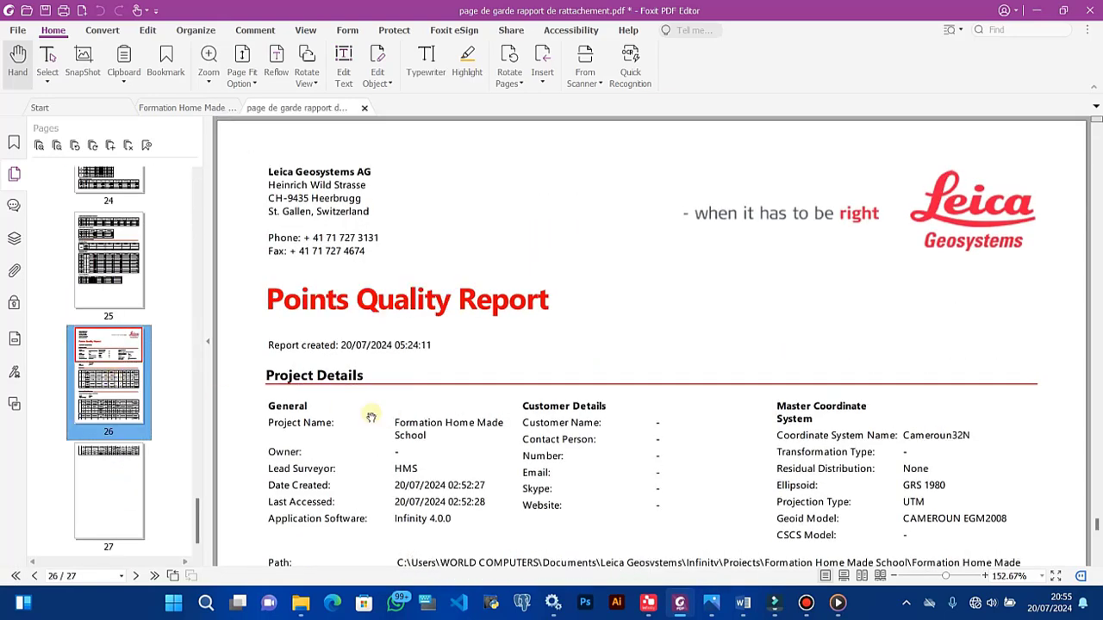
scroll(392, 396, down, 10)
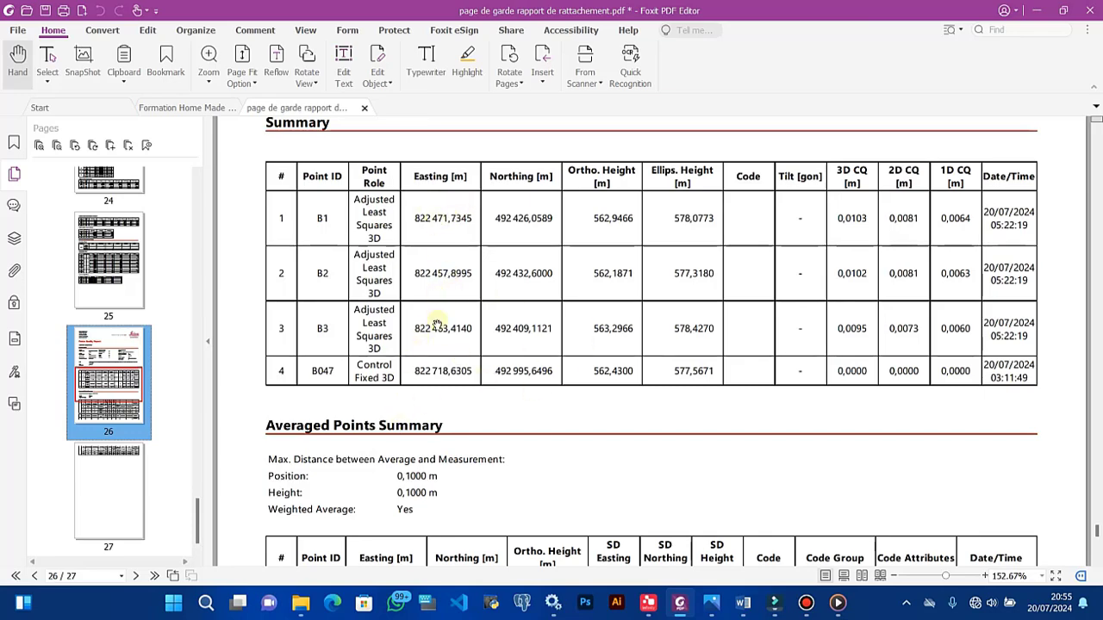
Step: Bring Leica Infinity forward, view its Welcome and New Project pages, then return Home
click(1034, 12)
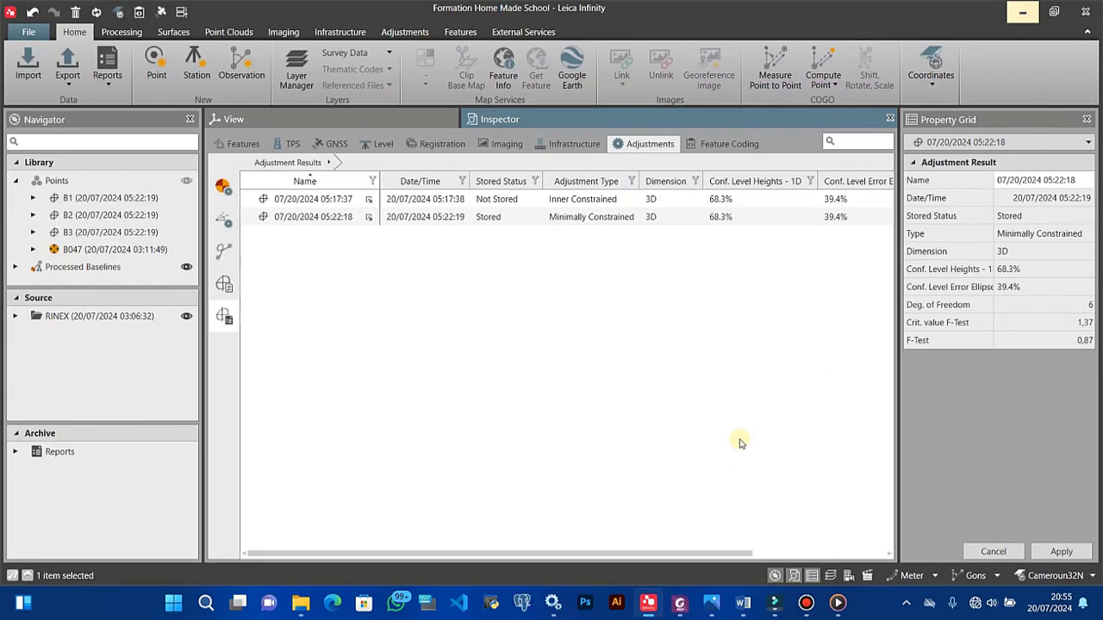
click(27, 33)
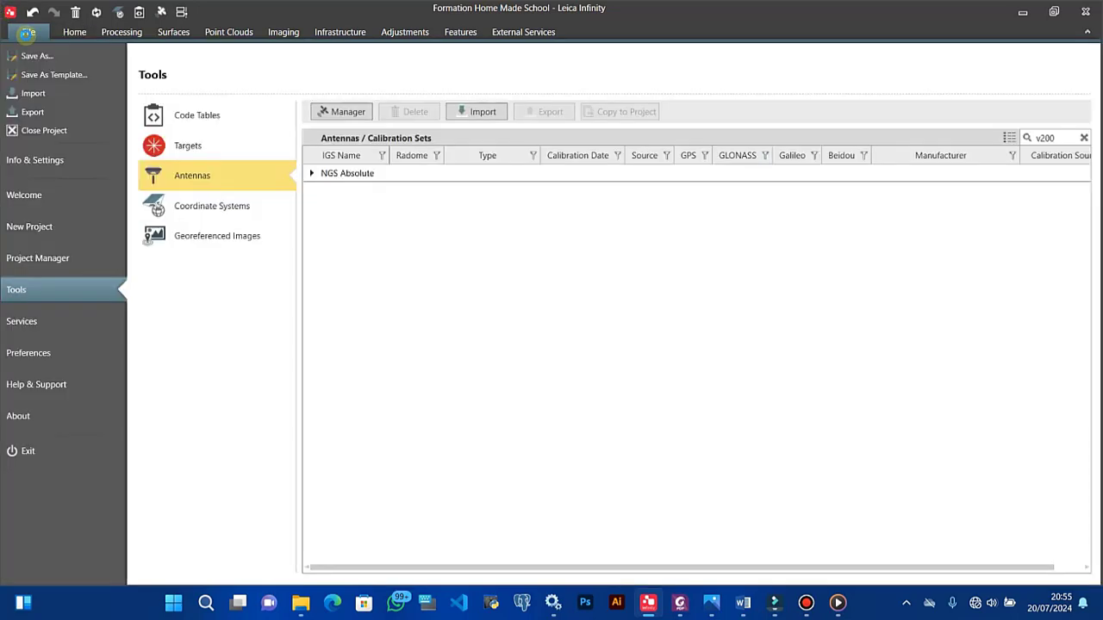
click(39, 198)
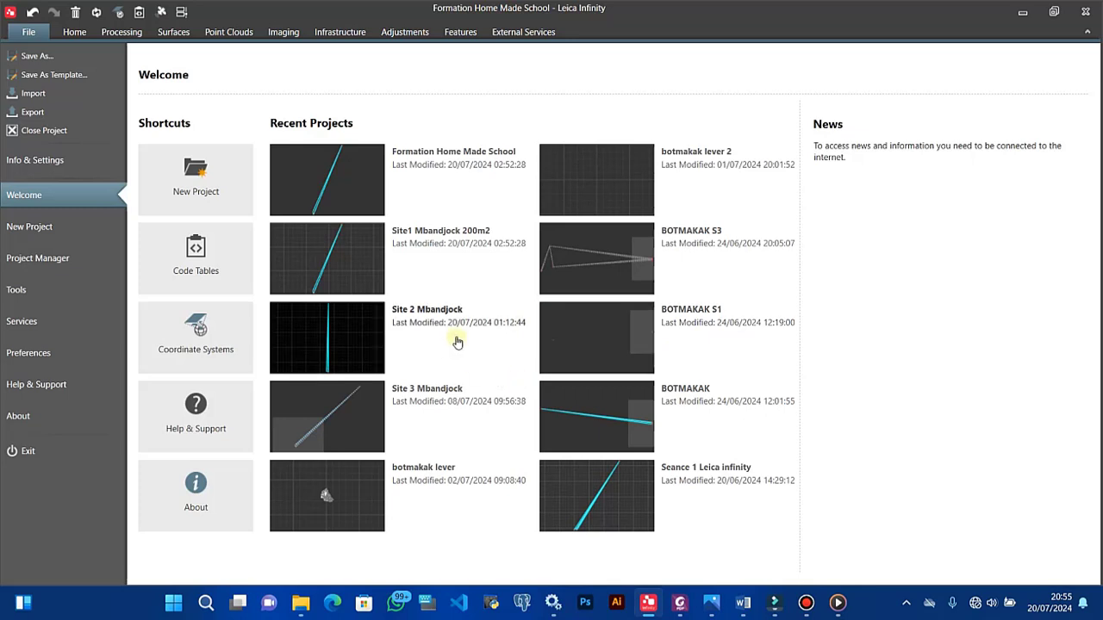
click(188, 175)
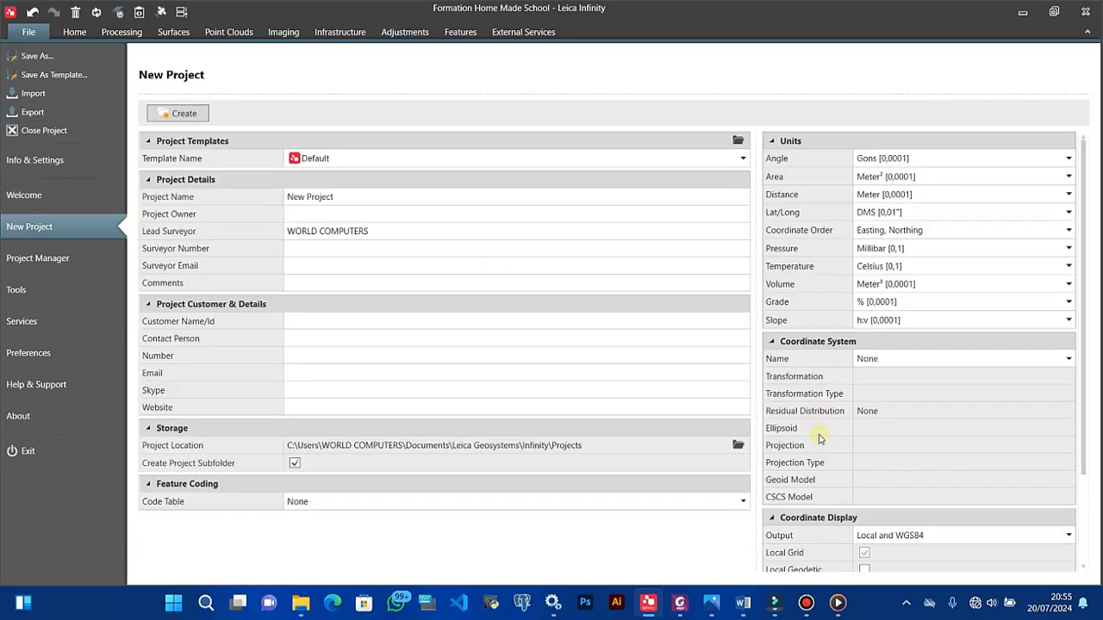
scroll(914, 502, down, 2)
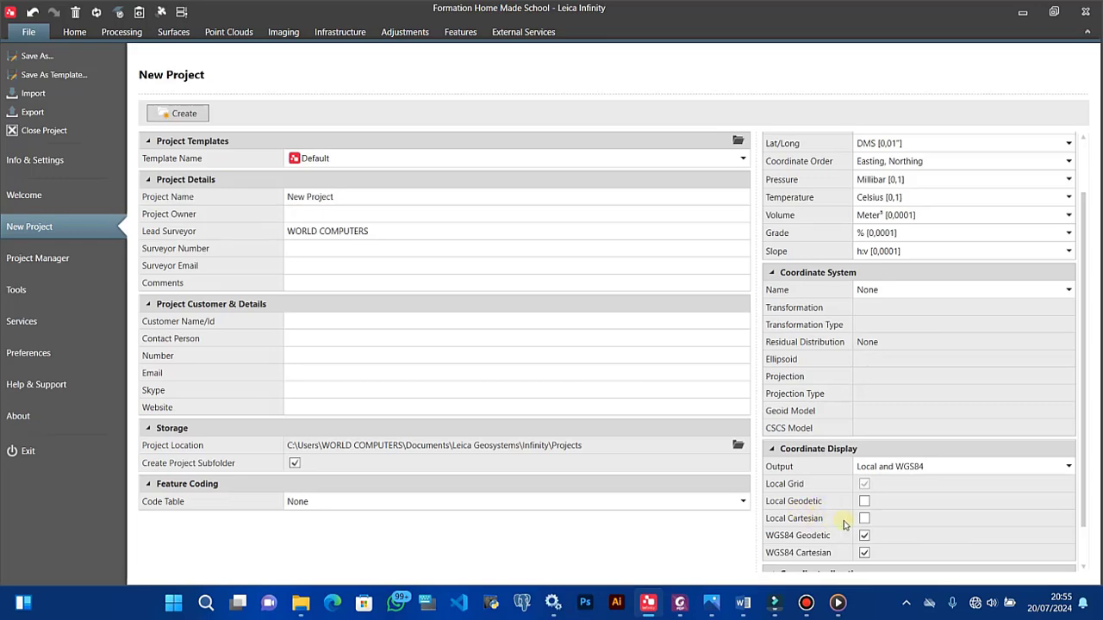
click(60, 35)
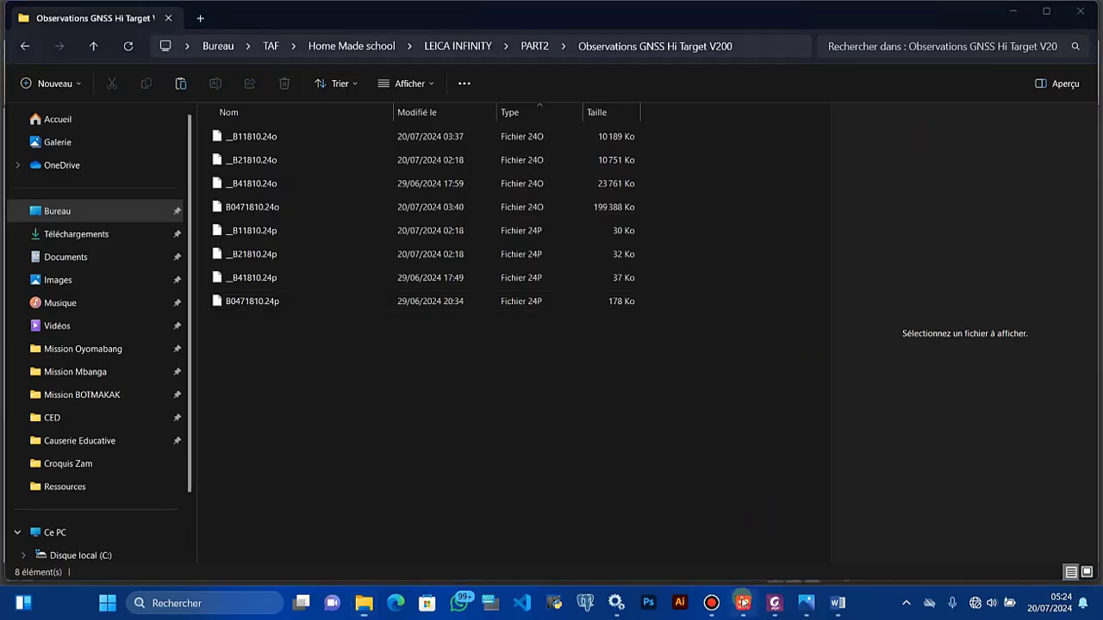
click(743, 603)
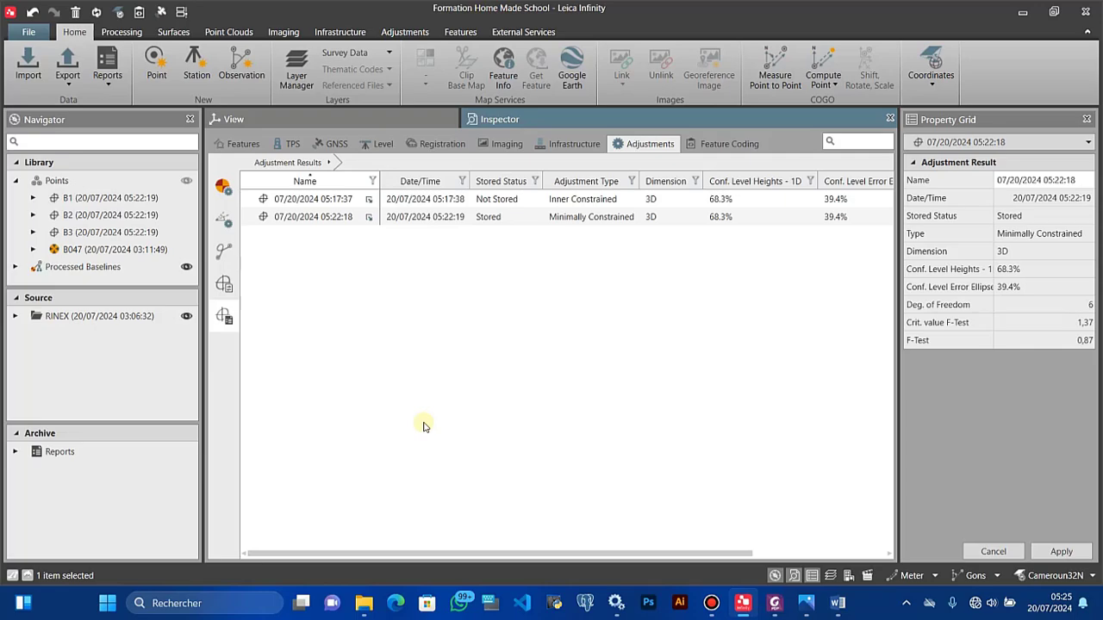
click(363, 603)
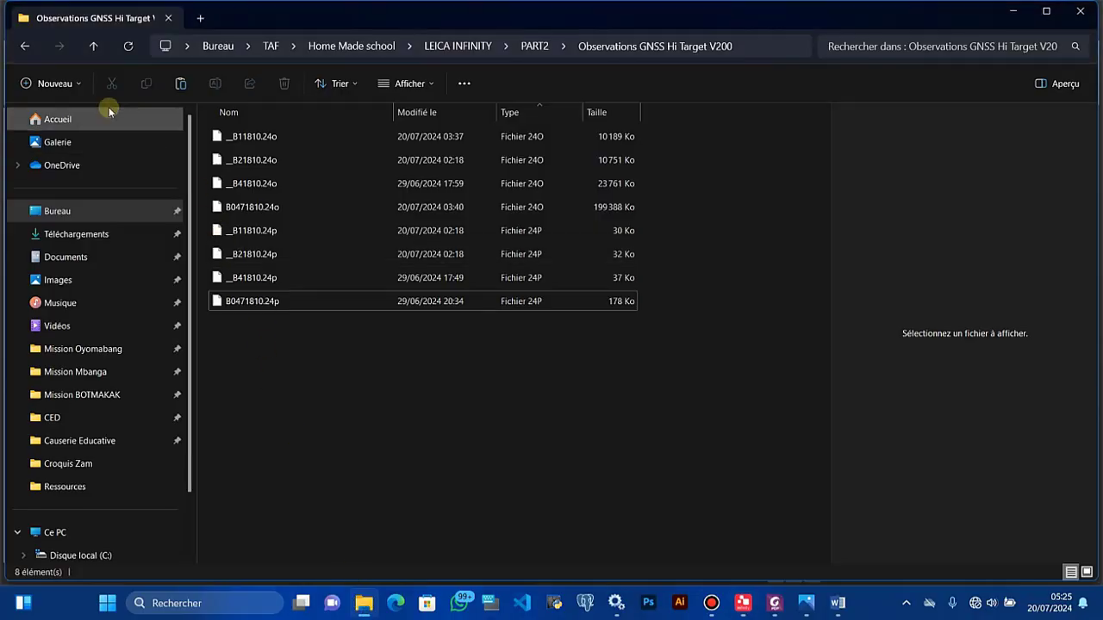
Step: Go up to PART2 and widen the Nom column to show full report PDF names
click(93, 45)
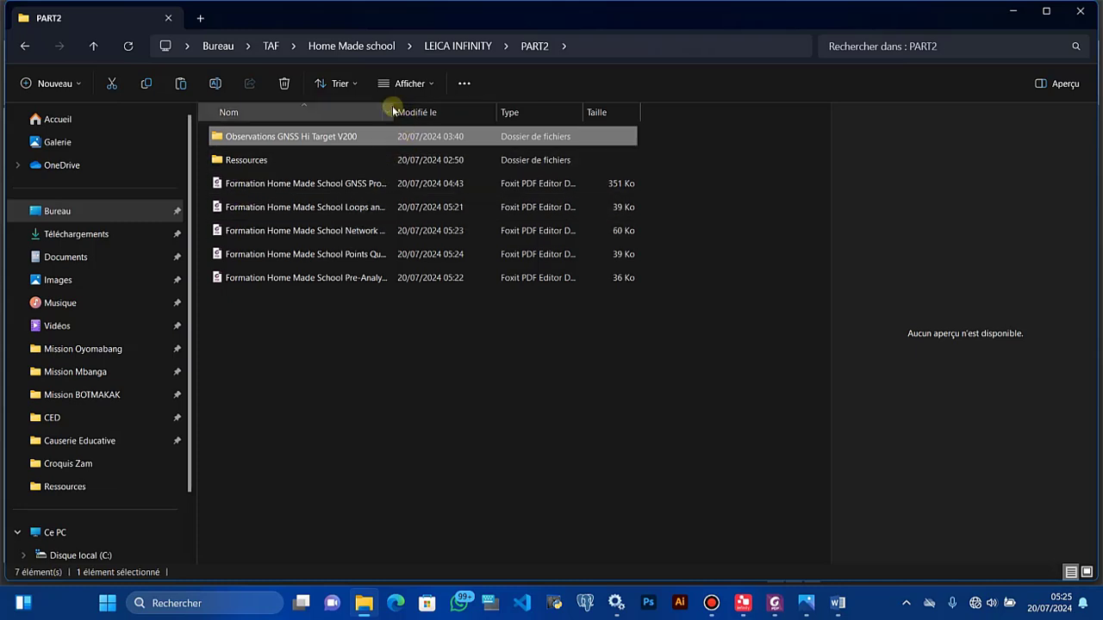
drag(397, 107, 553, 112)
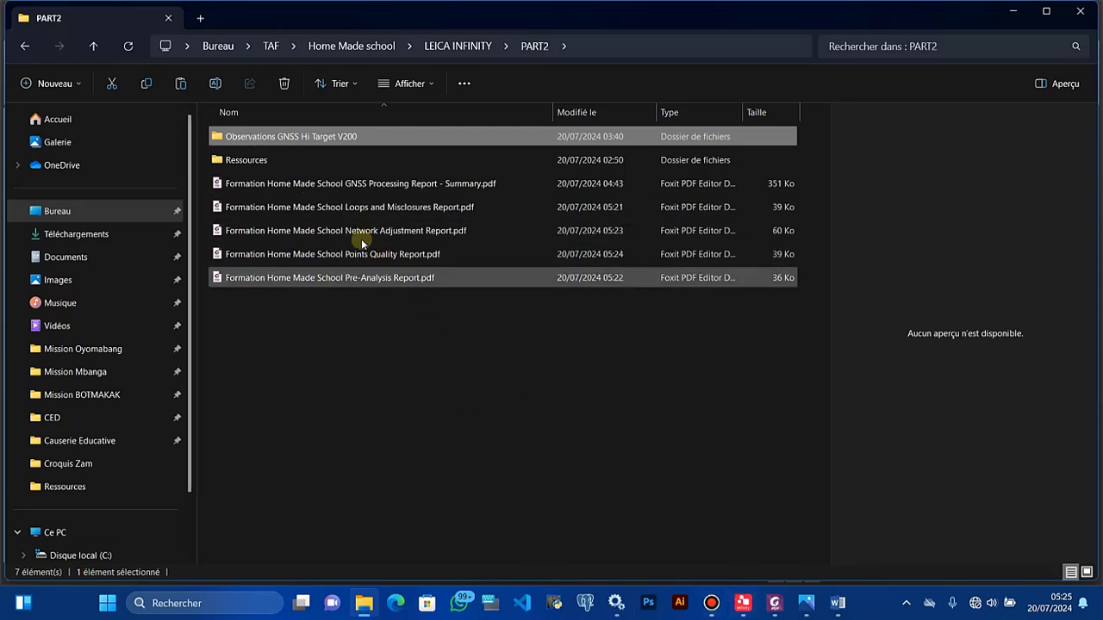
Step: Complete the Point de Base cell as RGNB-B047 in the Word cover page
click(837, 603)
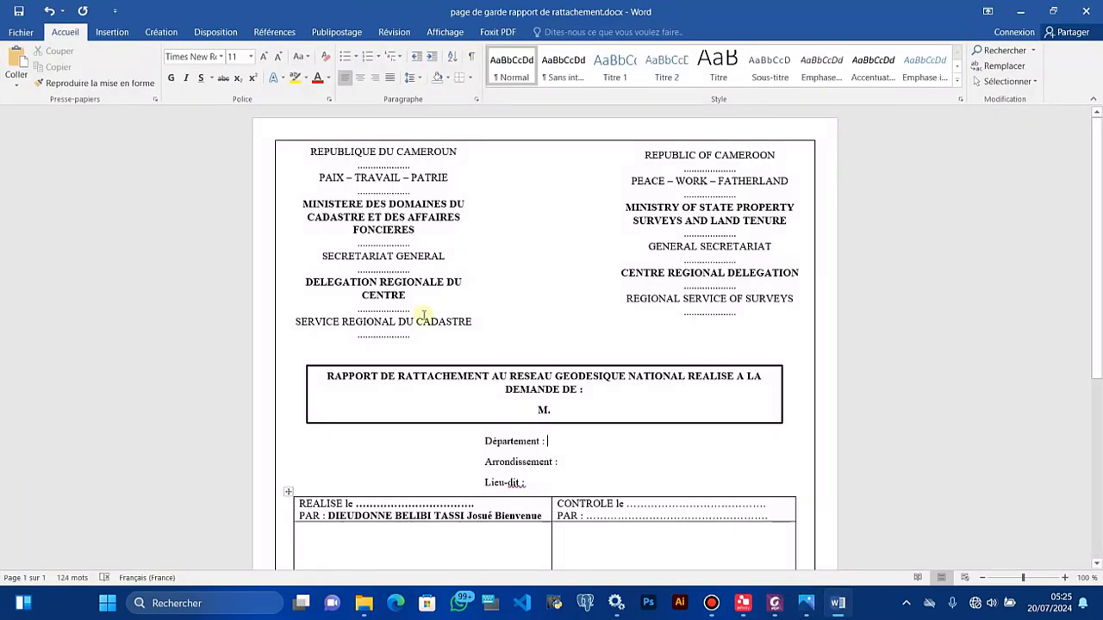
scroll(420, 321, down, 3)
scroll(420, 320, down, 1)
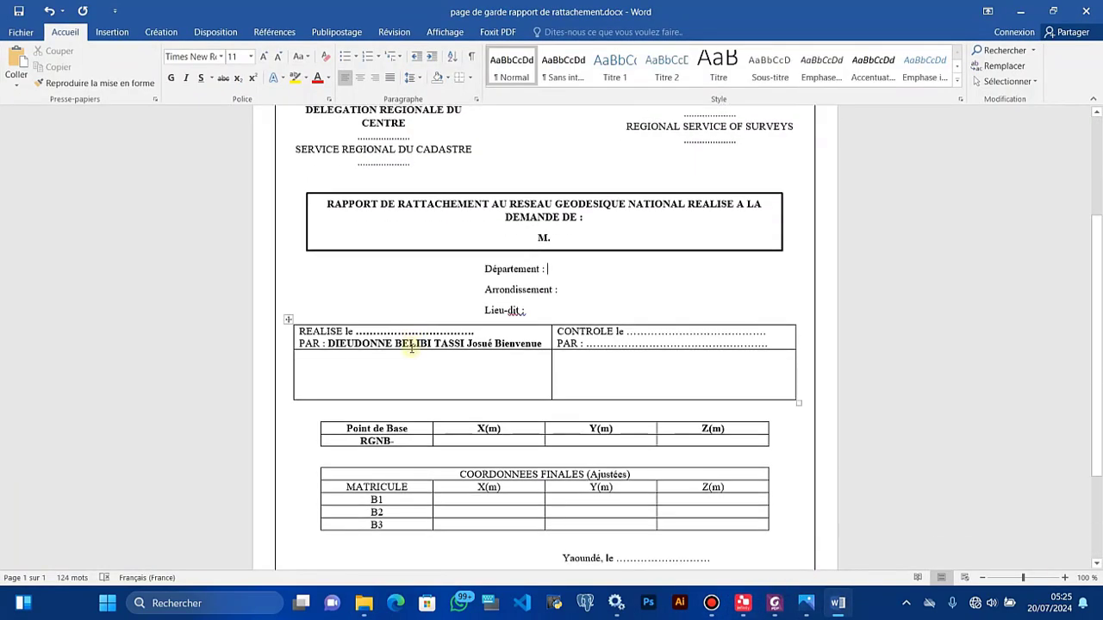
click(399, 443)
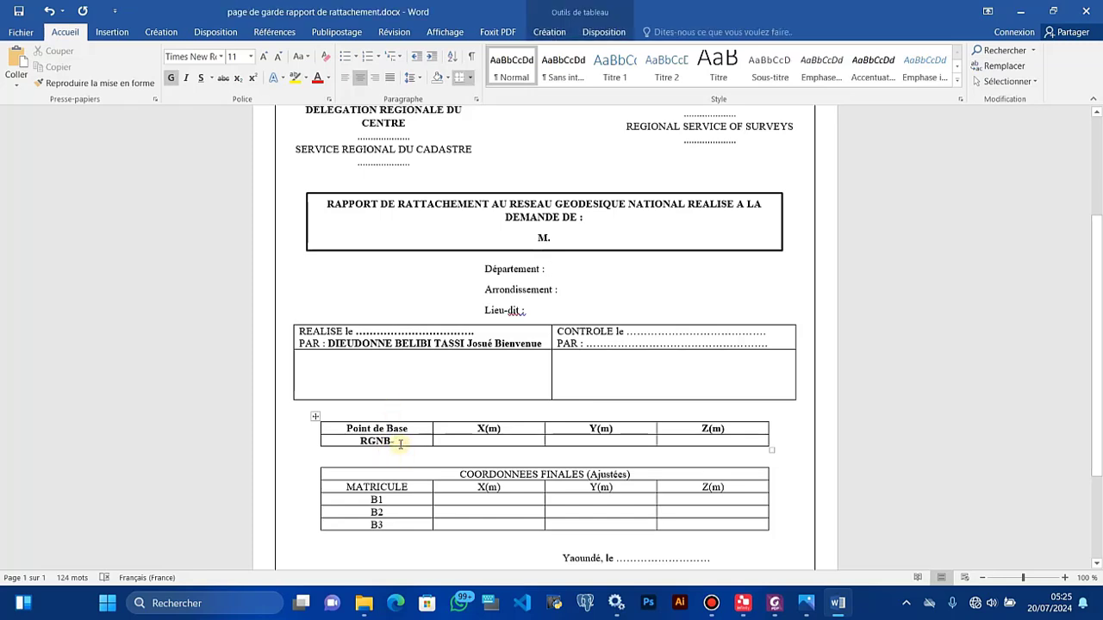
text(B04)
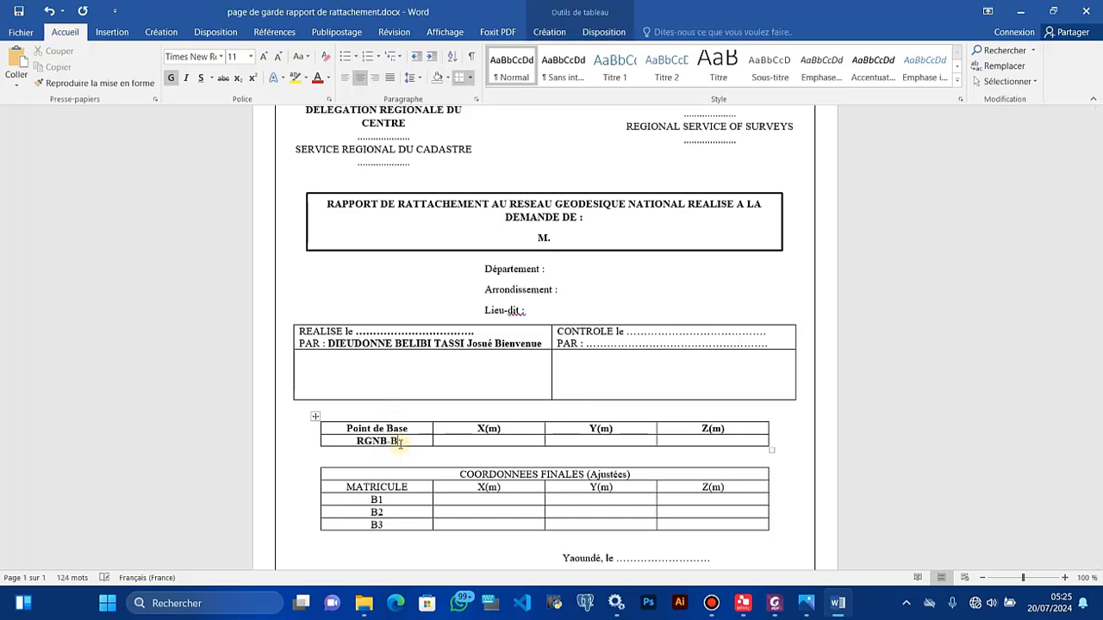
text(7)
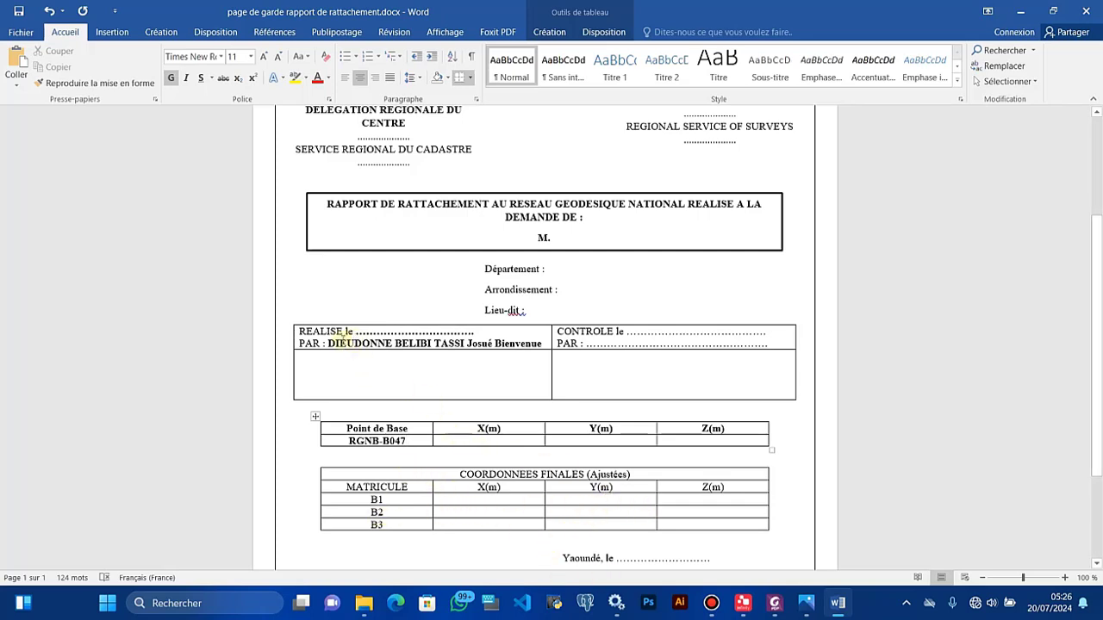
Step: Select the author's name on the PAR line, then minimize Word and return to Leica Infinity
drag(343, 341, 537, 346)
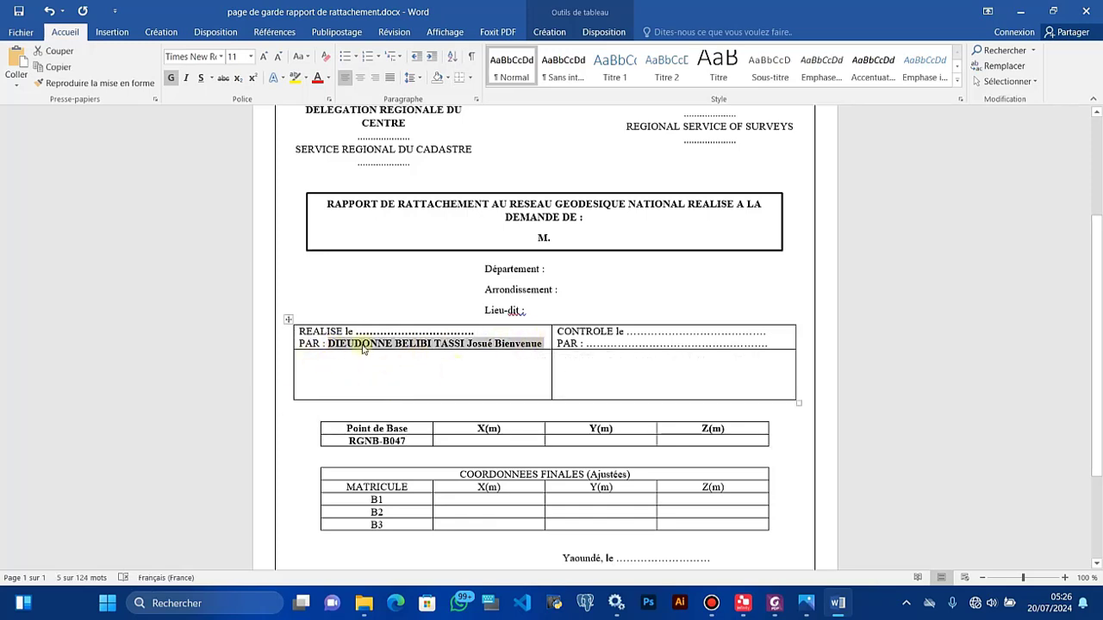
scroll(566, 394, up, 3)
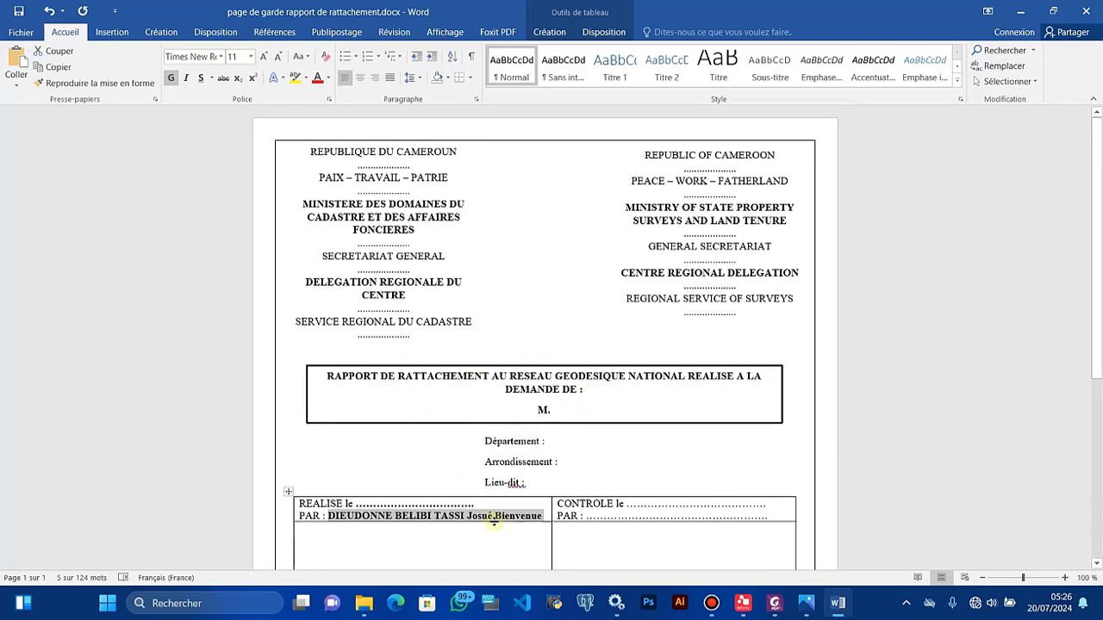
scroll(483, 487, down, 3)
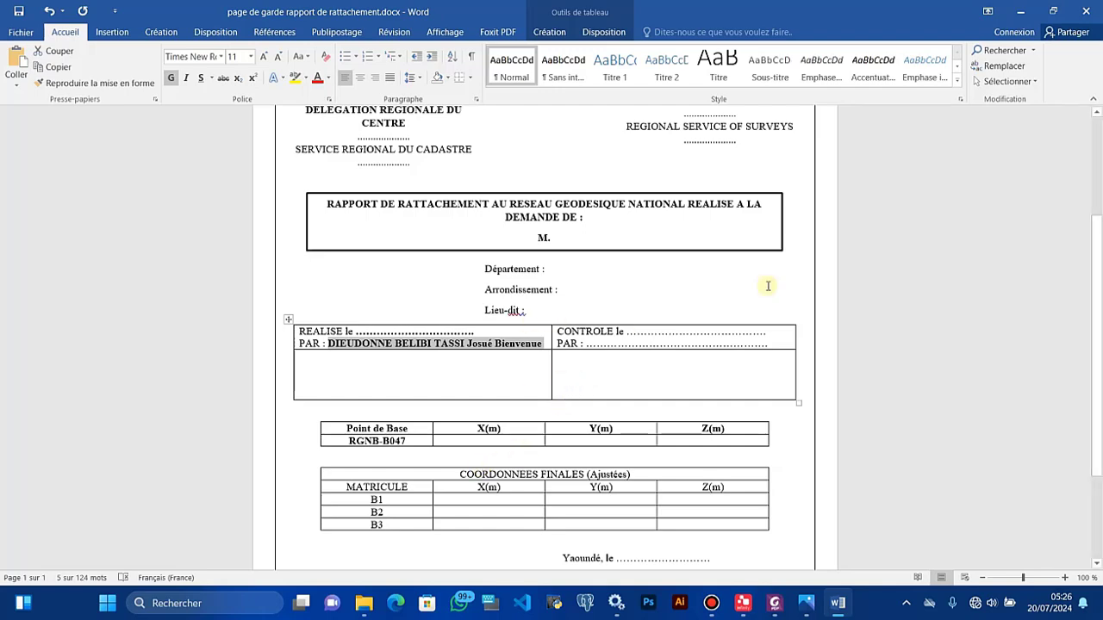
click(1024, 19)
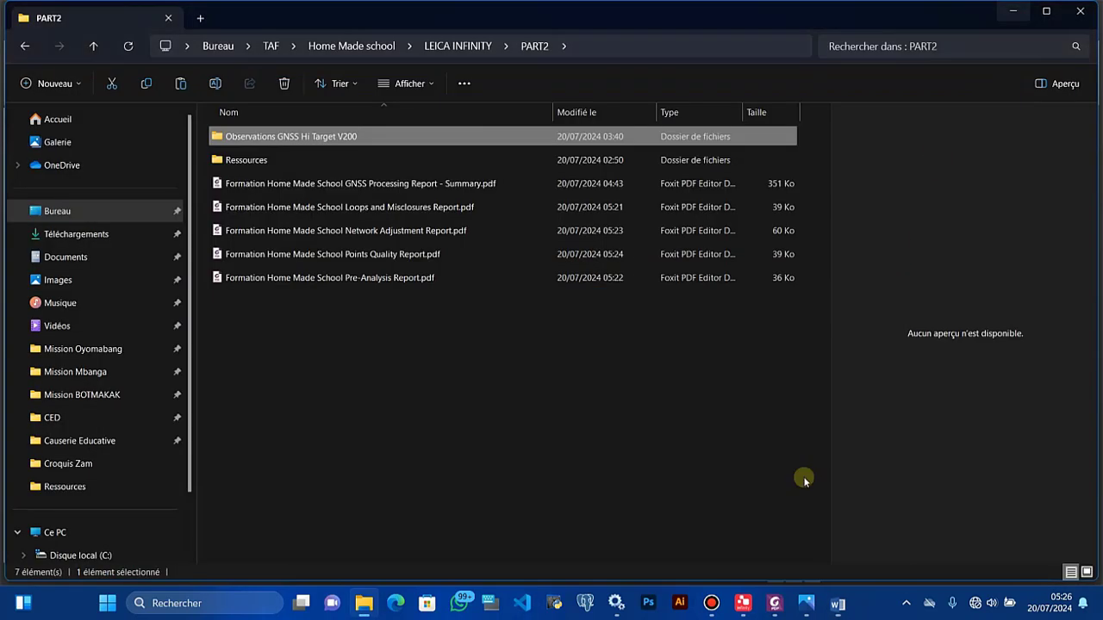
click(743, 603)
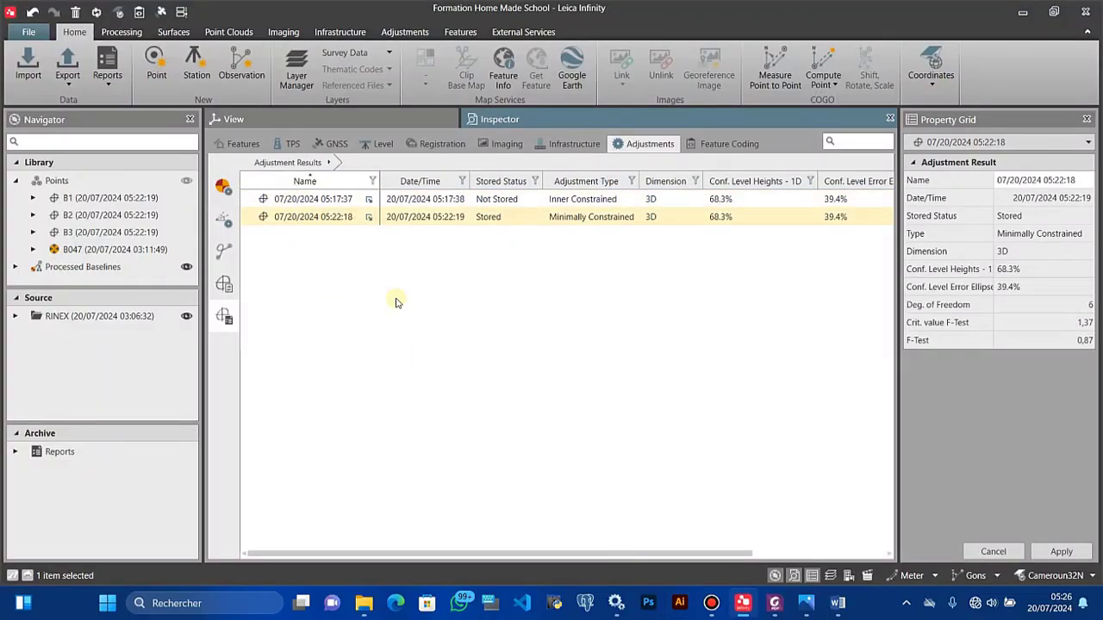